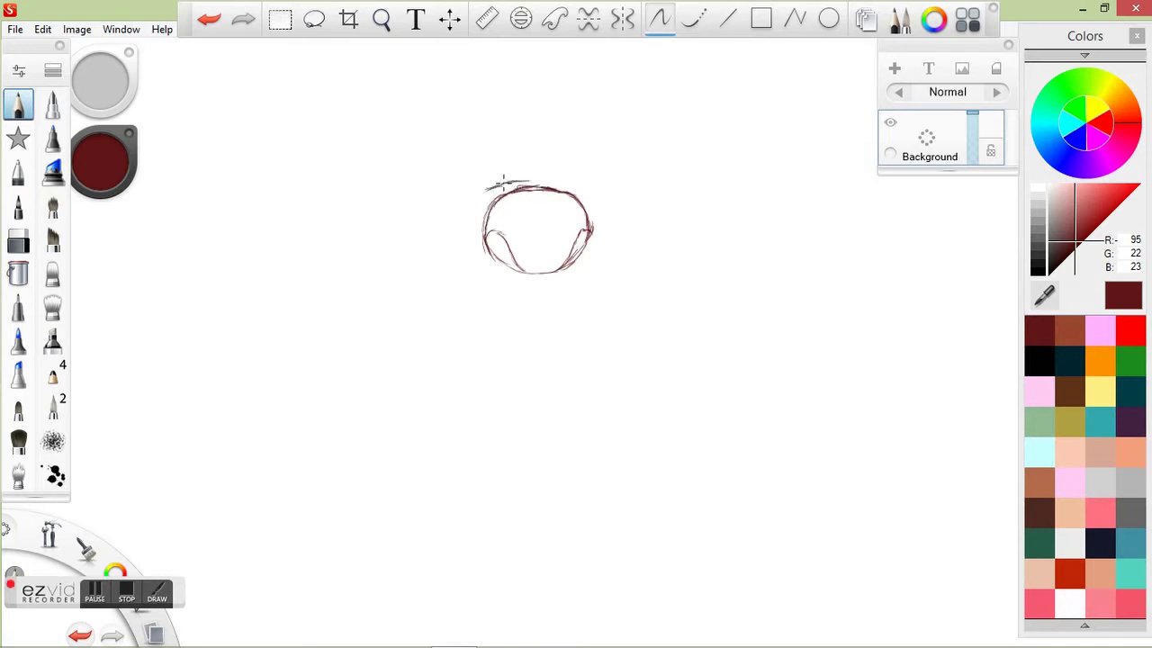
# Step: Clean up the brow strokes above the nose and sketch the arched outline of the right eye socket
pyautogui.press('e')
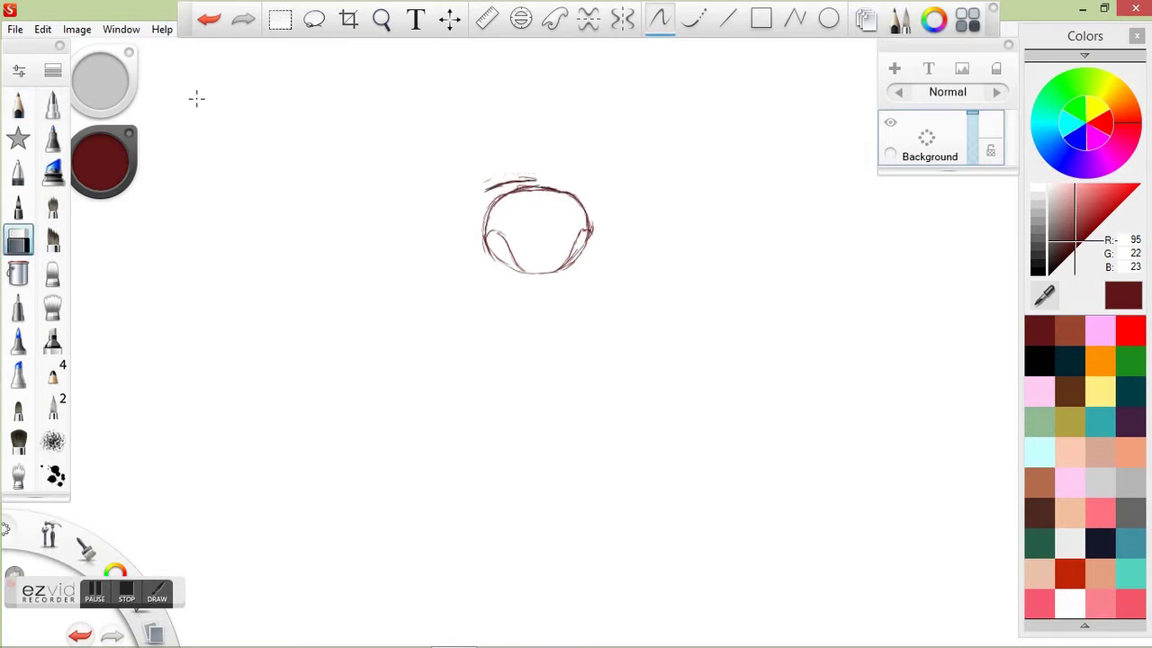
pyautogui.press('e')
pyautogui.moveTo(578, 196)
pyautogui.mouseDown()
pyautogui.moveTo(580, 156)
pyautogui.moveTo(604, 168)
pyautogui.moveTo(638, 261)
pyautogui.mouseUp()
pyautogui.moveTo(583, 196); pyautogui.dragTo(620, 204)
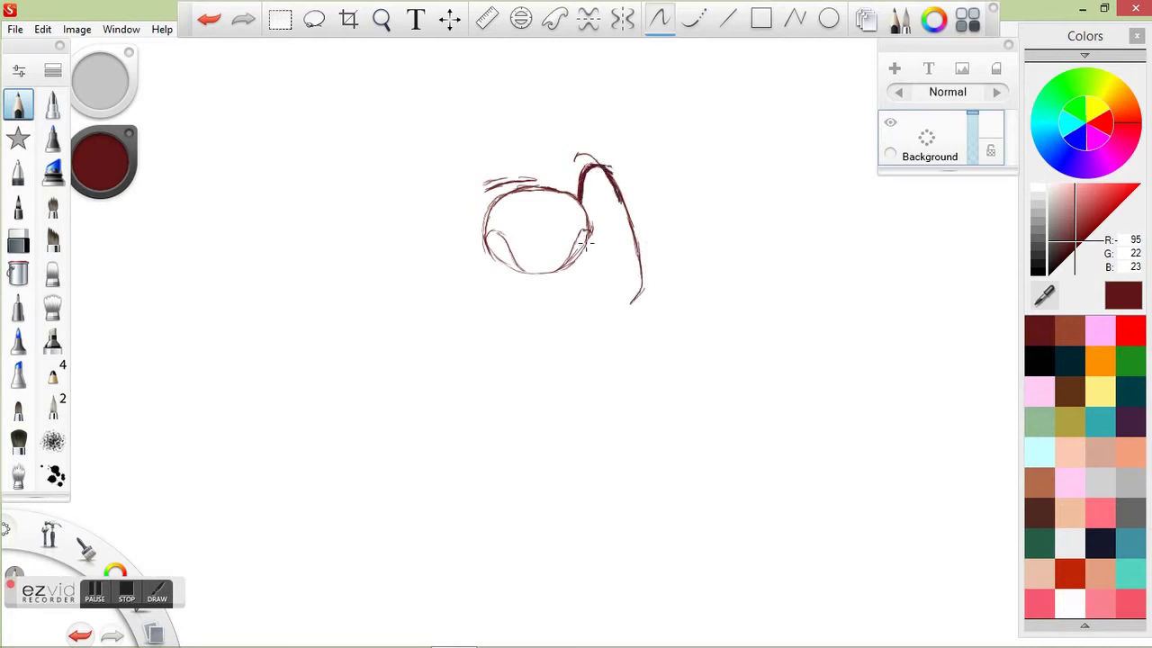
# Step: Draw the right eye with its iris and small highlight, erasing and redrawing the outer contour of the face beside it
pyautogui.moveTo(592, 253)
pyautogui.mouseDown()
pyautogui.moveTo(620, 267)
pyautogui.moveTo(585, 245)
pyautogui.moveTo(630, 268)
pyautogui.moveTo(638, 246)
pyautogui.moveTo(632, 253)
pyautogui.moveTo(596, 235)
pyautogui.moveTo(611, 198)
pyautogui.moveTo(596, 233)
pyautogui.moveTo(619, 250)
pyautogui.moveTo(604, 193)
pyautogui.moveTo(592, 205)
pyautogui.moveTo(600, 175)
pyautogui.moveTo(598, 229)
pyautogui.mouseUp()
pyautogui.hotkey('ctrl', 'z')
pyautogui.click(18, 241)
pyautogui.moveTo(609, 185); pyautogui.dragTo(637, 261)
pyautogui.press('e')
pyautogui.moveTo(601, 162)
pyautogui.mouseDown()
pyautogui.moveTo(645, 272)
pyautogui.moveTo(624, 187)
pyautogui.moveTo(639, 222)
pyautogui.moveTo(645, 264)
pyautogui.mouseUp()
pyautogui.moveTo(599, 162); pyautogui.dragTo(573, 159)
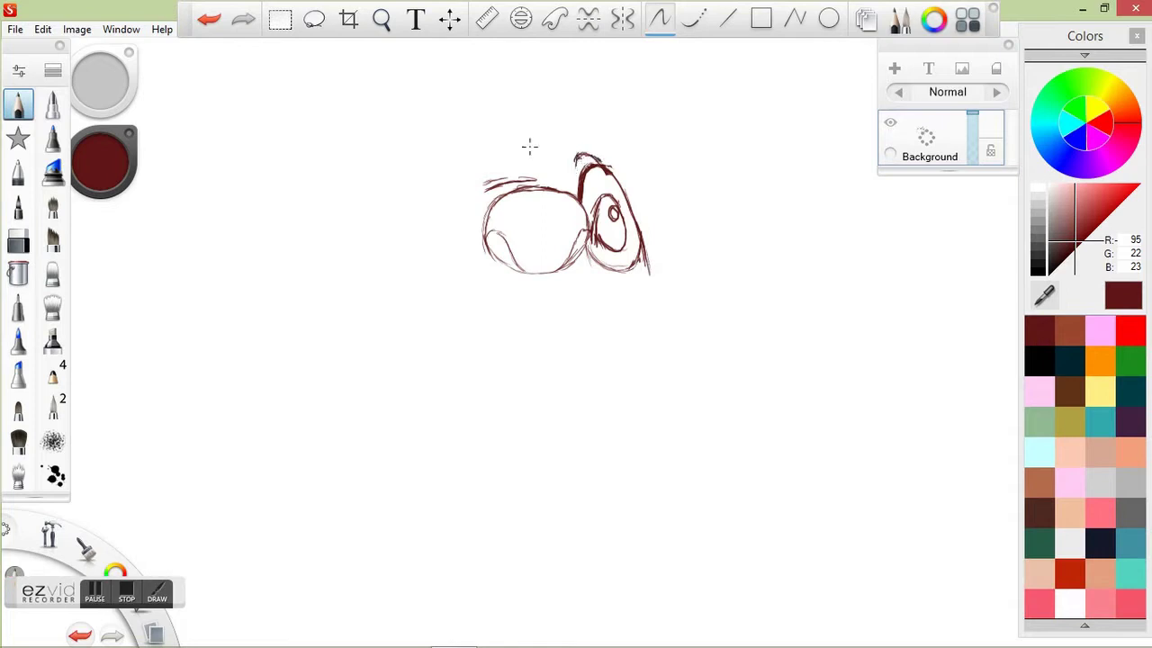
# Step: Sketch the top of the head with a hair tuft and the left eye arch, and lasso the eye areas closer to the nose
pyautogui.moveTo(491, 230)
pyautogui.mouseDown()
pyautogui.moveTo(428, 176)
pyautogui.moveTo(378, 225)
pyautogui.moveTo(373, 254)
pyautogui.moveTo(403, 180)
pyautogui.moveTo(455, 170)
pyautogui.moveTo(441, 169)
pyautogui.moveTo(440, 155)
pyautogui.moveTo(486, 140)
pyautogui.moveTo(478, 150)
pyautogui.moveTo(575, 154)
pyautogui.mouseUp()
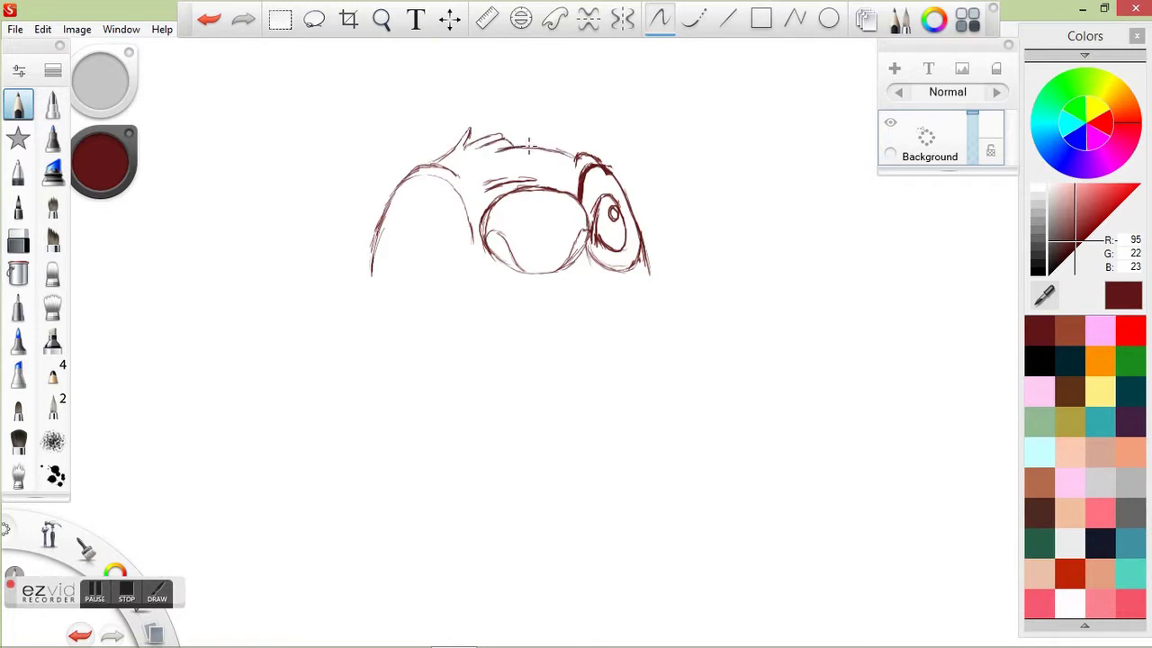
pyautogui.click(314, 19)
pyautogui.moveTo(490, 91); pyautogui.dragTo(496, 94)
pyautogui.moveTo(612, 172)
pyautogui.mouseDown()
pyautogui.moveTo(601, 180)
pyautogui.moveTo(621, 164)
pyautogui.moveTo(612, 171)
pyautogui.mouseUp()
pyautogui.click(558, 272)
# Step: Draw the left iris with a small highlight and touch up the wrinkle lines above the nose with the eraser
pyautogui.moveTo(457, 243)
pyautogui.mouseDown()
pyautogui.moveTo(445, 215)
pyautogui.moveTo(419, 209)
pyautogui.moveTo(396, 239)
pyautogui.moveTo(410, 263)
pyautogui.moveTo(434, 266)
pyautogui.moveTo(448, 217)
pyautogui.mouseUp()
pyautogui.press('e')
pyautogui.moveTo(538, 183)
pyautogui.mouseDown()
pyautogui.moveTo(481, 185)
pyautogui.moveTo(533, 177)
pyautogui.mouseUp()
pyautogui.press('e')
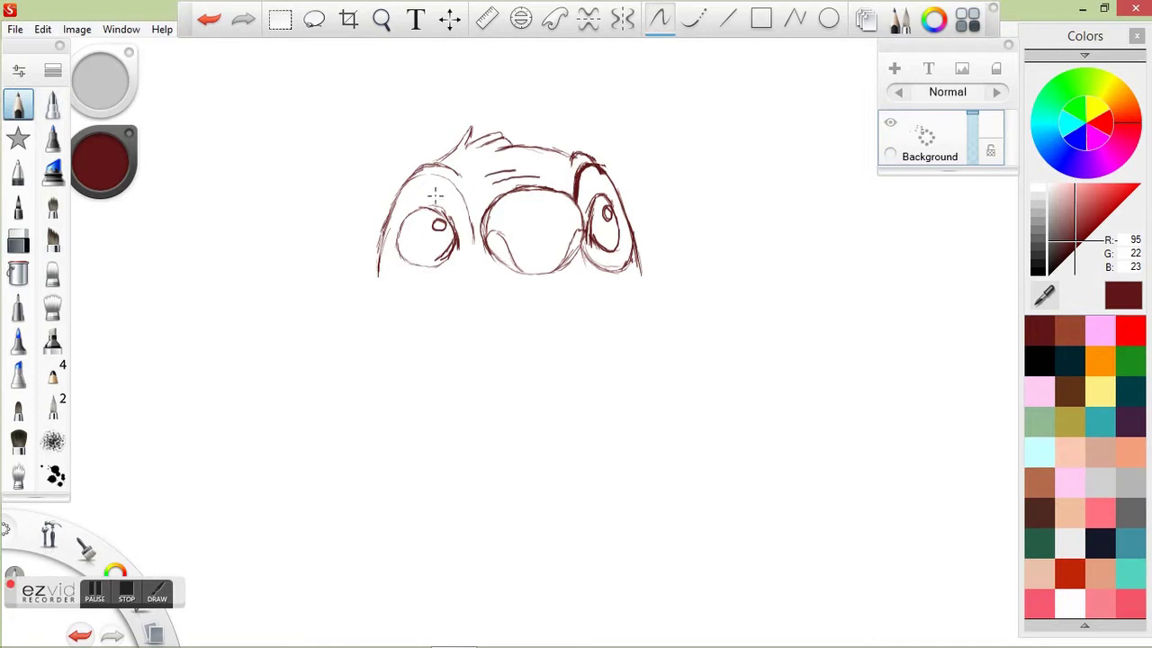
# Step: Darken the left eye socket's outline and upper brow and close the socket beside the nose
pyautogui.moveTo(457, 189)
pyautogui.mouseDown()
pyautogui.moveTo(400, 191)
pyautogui.moveTo(395, 258)
pyautogui.moveTo(375, 264)
pyautogui.moveTo(417, 286)
pyautogui.moveTo(474, 248)
pyautogui.mouseUp()
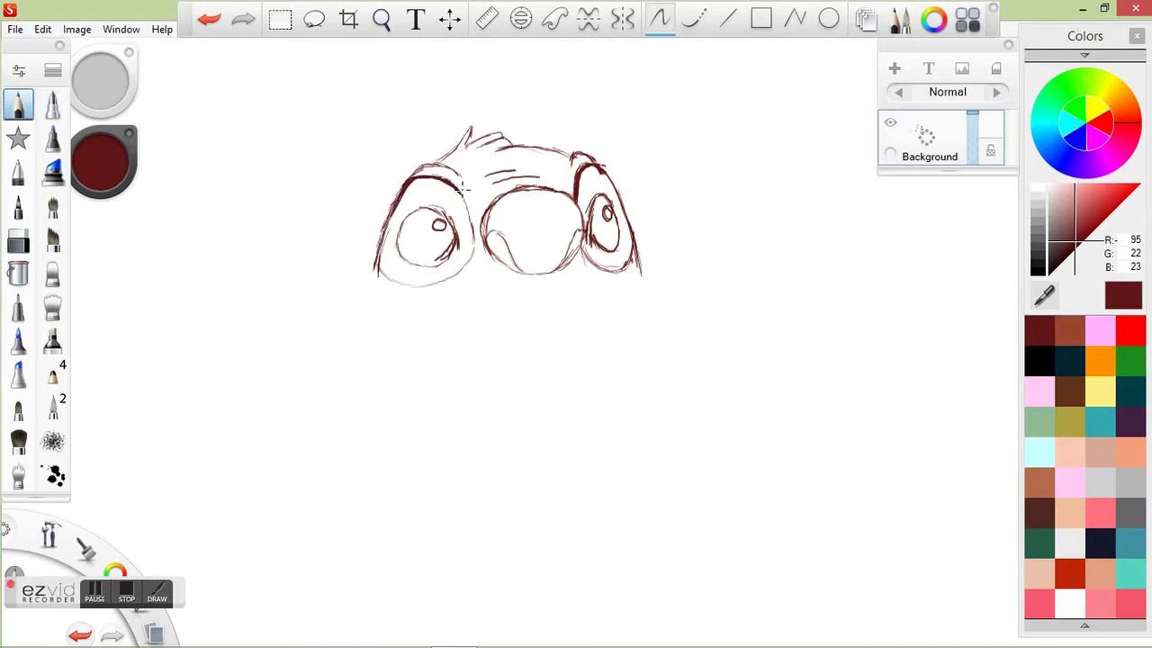
pyautogui.moveTo(461, 198); pyautogui.dragTo(475, 236)
pyautogui.moveTo(396, 205); pyautogui.dragTo(374, 282)
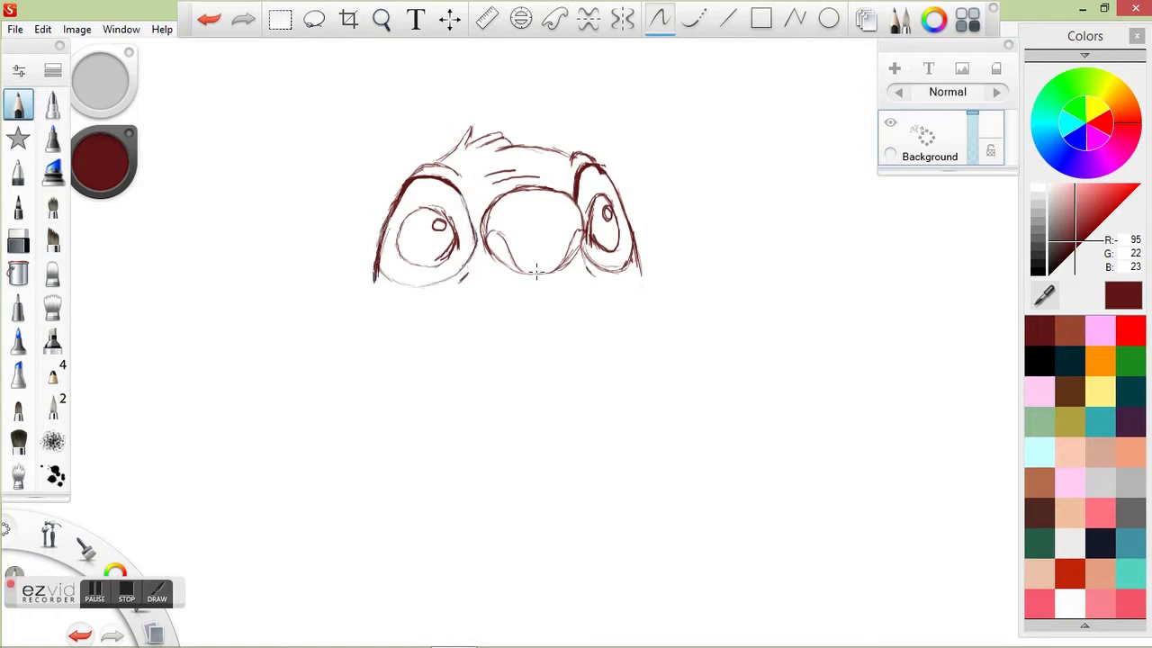
pyautogui.moveTo(412, 176); pyautogui.dragTo(455, 172)
# Step: Sketch the wide open mouth with a wavy upper lip, the right cheek contour and a deep curved lower edge
pyautogui.moveTo(417, 307)
pyautogui.mouseDown()
pyautogui.moveTo(531, 287)
pyautogui.moveTo(601, 291)
pyautogui.mouseUp()
pyautogui.moveTo(598, 173)
pyautogui.mouseDown()
pyautogui.moveTo(643, 266)
pyautogui.moveTo(644, 329)
pyautogui.mouseUp()
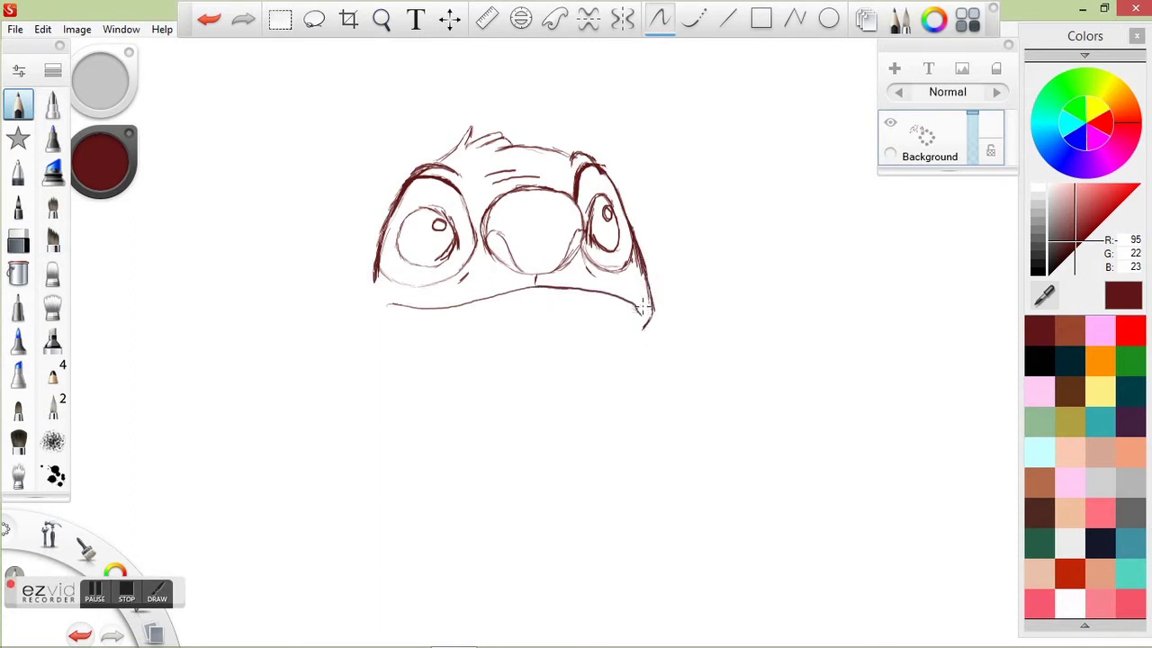
pyautogui.moveTo(393, 302)
pyautogui.mouseDown()
pyautogui.moveTo(423, 365)
pyautogui.moveTo(491, 388)
pyautogui.moveTo(578, 384)
pyautogui.mouseUp()
pyautogui.moveTo(629, 328)
pyautogui.mouseDown()
pyautogui.moveTo(495, 393)
pyautogui.moveTo(625, 329)
pyautogui.mouseUp()
pyautogui.moveTo(387, 326)
pyautogui.mouseDown()
pyautogui.moveTo(428, 373)
pyautogui.moveTo(522, 395)
pyautogui.mouseUp()
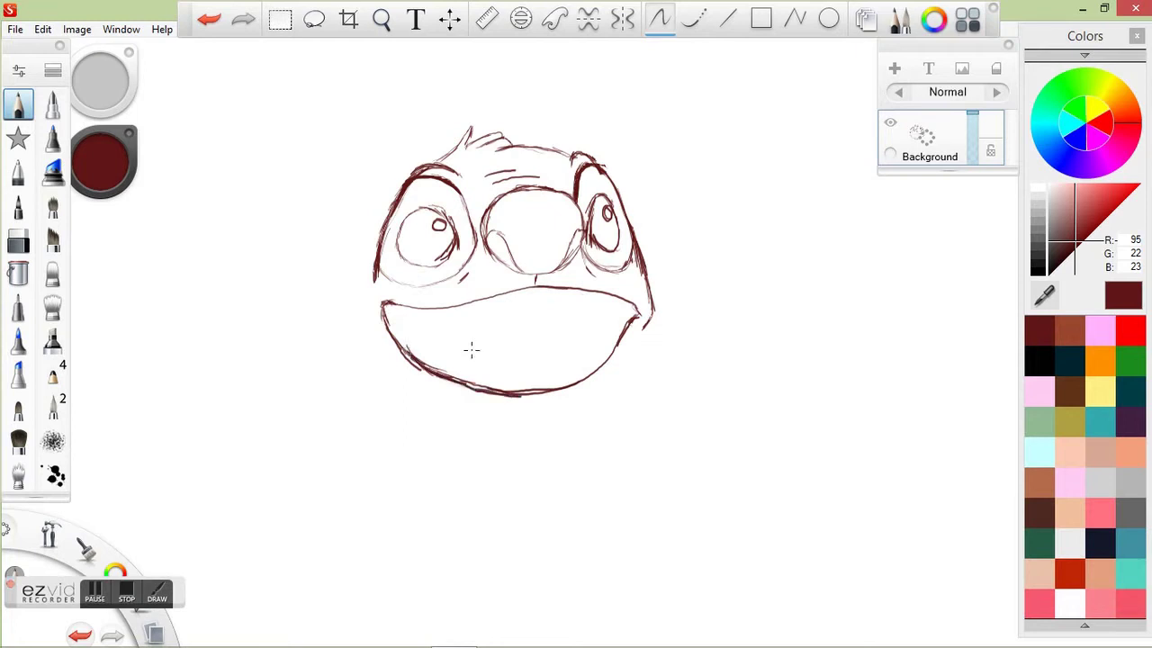
# Step: Add the outer jaw contour beneath the mouth, adjust it with a lasso selection and return to the pencil
pyautogui.moveTo(369, 311)
pyautogui.mouseDown()
pyautogui.moveTo(397, 369)
pyautogui.moveTo(482, 405)
pyautogui.moveTo(576, 407)
pyautogui.moveTo(653, 308)
pyautogui.mouseUp()
pyautogui.click(314, 19)
pyautogui.moveTo(629, 362)
pyautogui.mouseDown()
pyautogui.moveTo(505, 401)
pyautogui.moveTo(413, 360)
pyautogui.moveTo(632, 362)
pyautogui.mouseUp()
pyautogui.moveTo(529, 396)
pyautogui.mouseDown()
pyautogui.moveTo(533, 411)
pyautogui.moveTo(537, 399)
pyautogui.mouseUp()
pyautogui.press('Return')
pyautogui.press('b')
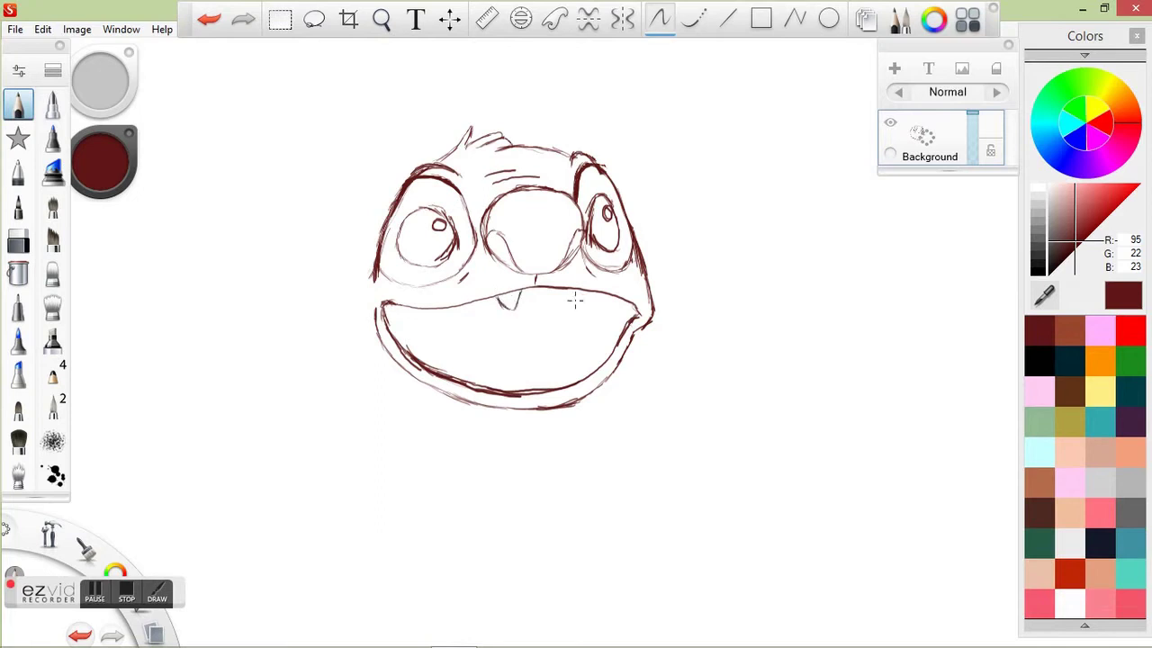
# Step: Draw the pointed upper teeth along the upper lip, undoing the last faulty stroke
pyautogui.moveTo(557, 290); pyautogui.dragTo(575, 290)
pyautogui.moveTo(476, 324)
pyautogui.mouseDown()
pyautogui.moveTo(483, 305)
pyautogui.moveTo(450, 329)
pyautogui.moveTo(426, 324)
pyautogui.mouseUp()
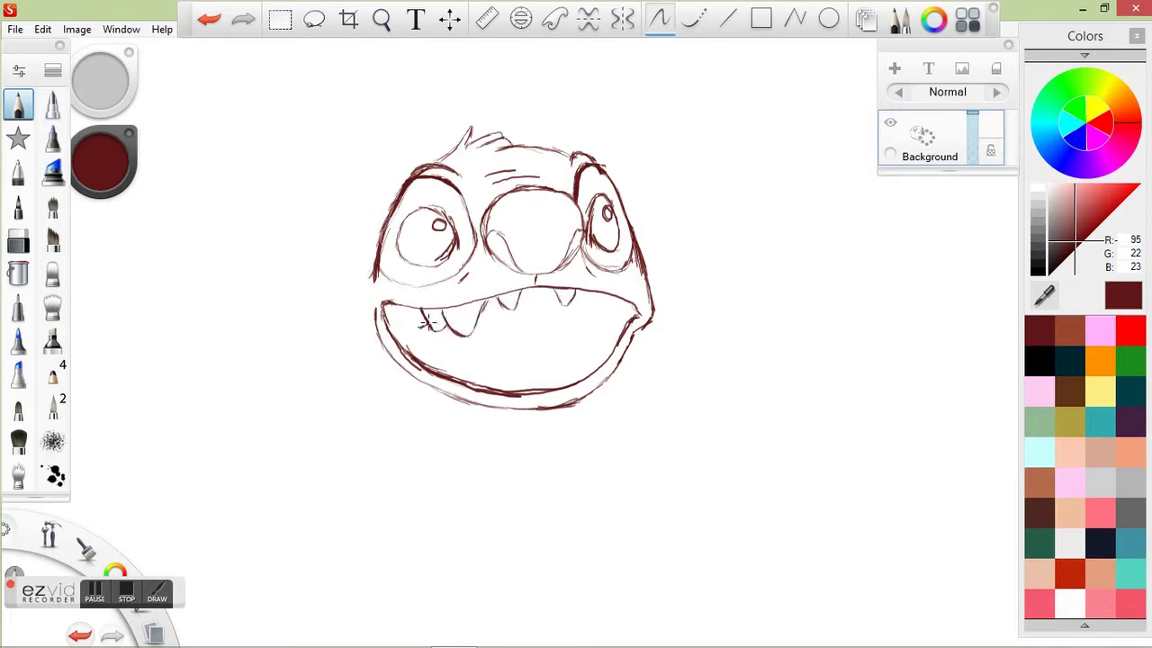
pyautogui.moveTo(570, 297)
pyautogui.mouseDown()
pyautogui.moveTo(579, 317)
pyautogui.moveTo(624, 302)
pyautogui.moveTo(630, 313)
pyautogui.mouseUp()
pyautogui.hotkey('ctrl', 'z')
# Step: Lasso the lower part of the mouth and jaw and shift it slightly down to open the mouth wider
pyautogui.click(314, 18)
pyautogui.moveTo(646, 317)
pyautogui.mouseDown()
pyautogui.moveTo(477, 420)
pyautogui.moveTo(707, 407)
pyautogui.mouseUp()
pyautogui.click(657, 347)
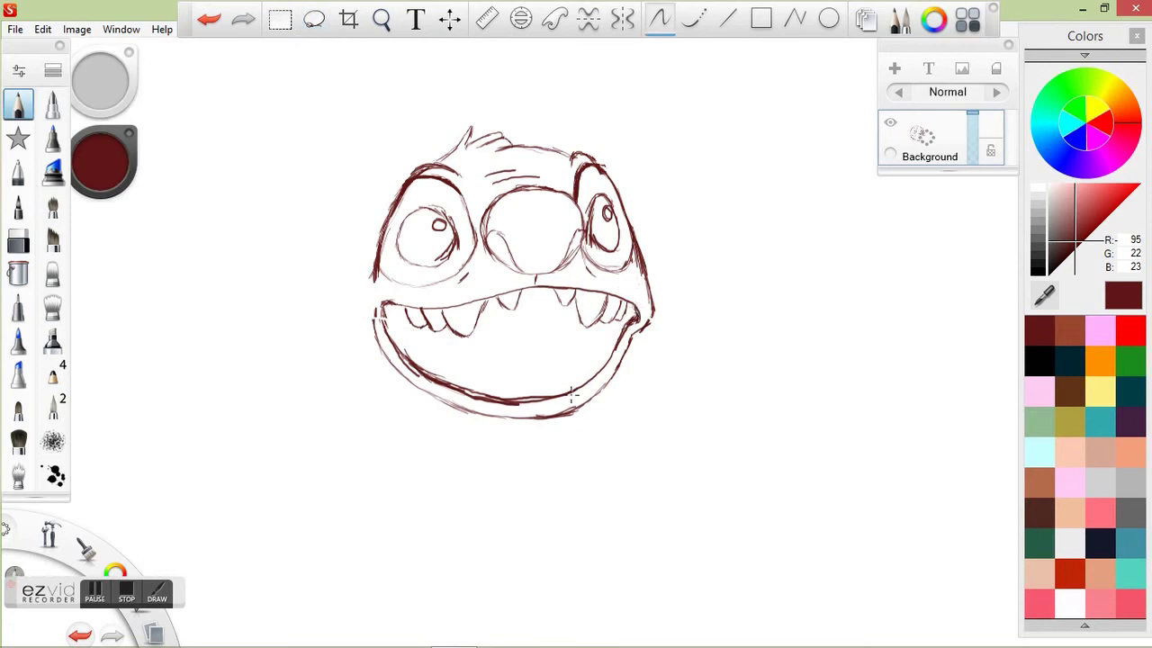
# Step: Draw the tongue with a centre fold and two lower front teeth, adjusting the teeth with a lasso selection
pyautogui.moveTo(410, 357)
pyautogui.mouseDown()
pyautogui.moveTo(488, 330)
pyautogui.moveTo(531, 354)
pyautogui.moveTo(540, 330)
pyautogui.moveTo(598, 354)
pyautogui.mouseUp()
pyautogui.moveTo(481, 328)
pyautogui.mouseDown()
pyautogui.moveTo(513, 322)
pyautogui.moveTo(540, 322)
pyautogui.mouseUp()
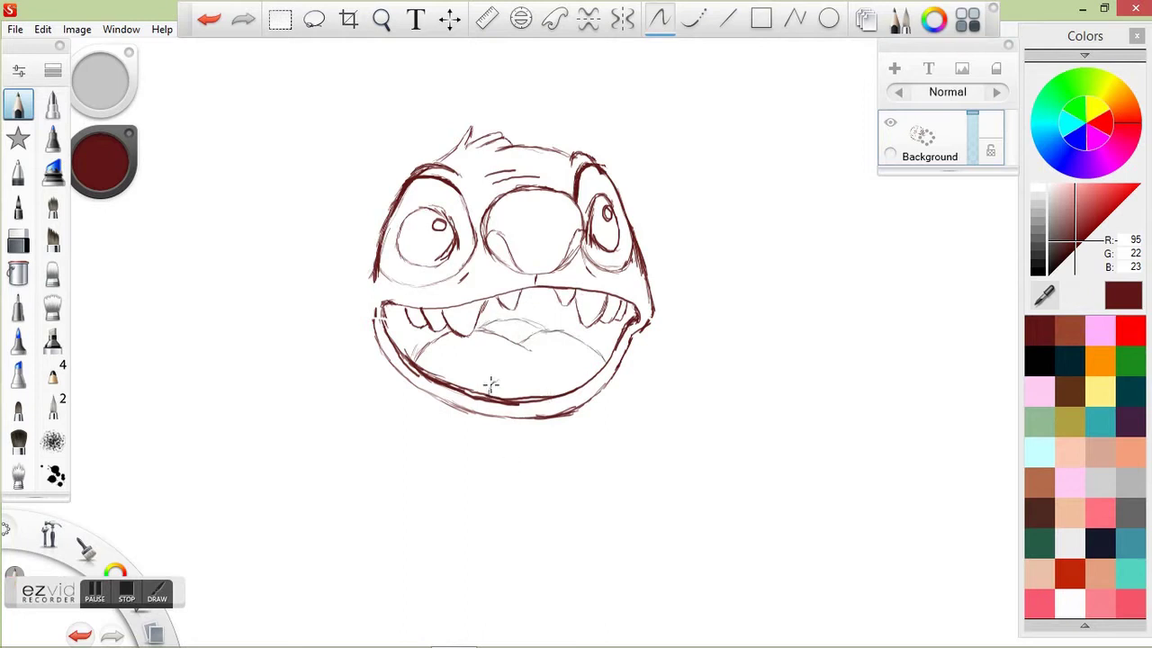
pyautogui.moveTo(499, 380); pyautogui.dragTo(493, 391)
pyautogui.click(314, 19)
pyautogui.moveTo(493, 396); pyautogui.dragTo(517, 400)
pyautogui.click(521, 431)
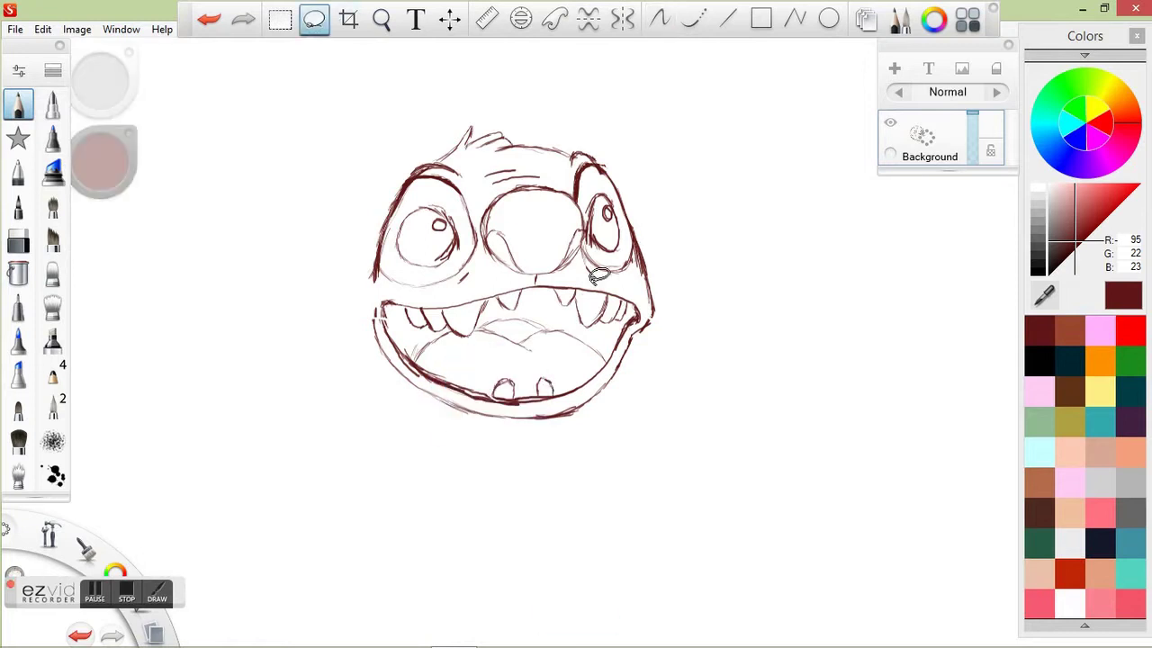
# Step: Draw the remaining small pointed lower teeth along both sides of the jaw with the pencil
pyautogui.click(19, 104)
pyautogui.moveTo(478, 374)
pyautogui.mouseDown()
pyautogui.moveTo(481, 393)
pyautogui.moveTo(464, 362)
pyautogui.moveTo(428, 358)
pyautogui.mouseUp()
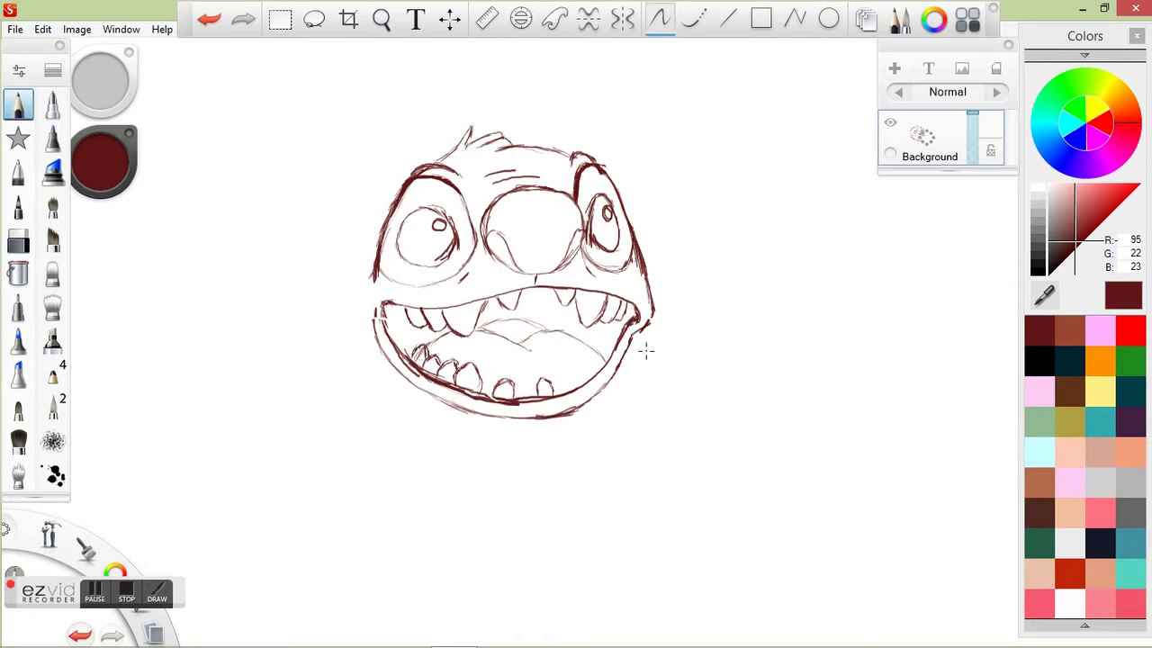
pyautogui.moveTo(597, 383)
pyautogui.mouseDown()
pyautogui.moveTo(585, 365)
pyautogui.moveTo(594, 378)
pyautogui.moveTo(594, 358)
pyautogui.moveTo(616, 358)
pyautogui.mouseUp()
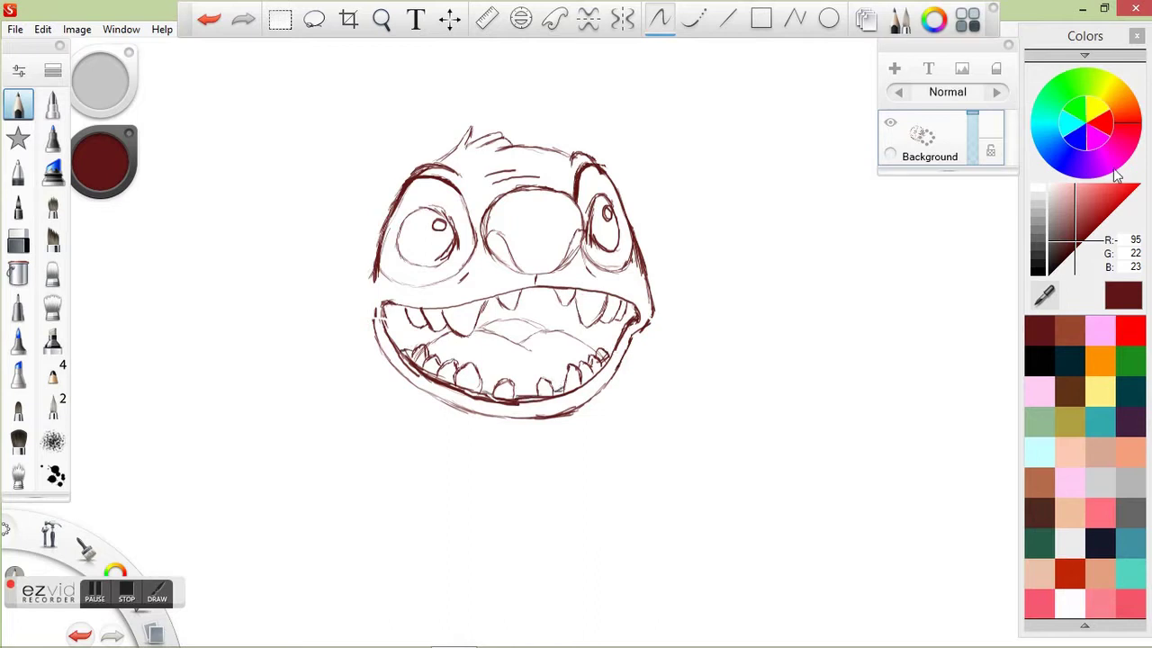
# Step: Darken the left jaw contour and draw a long upright left ear with a notch in its outer edge
pyautogui.moveTo(530, 119); pyautogui.dragTo(538, 209)
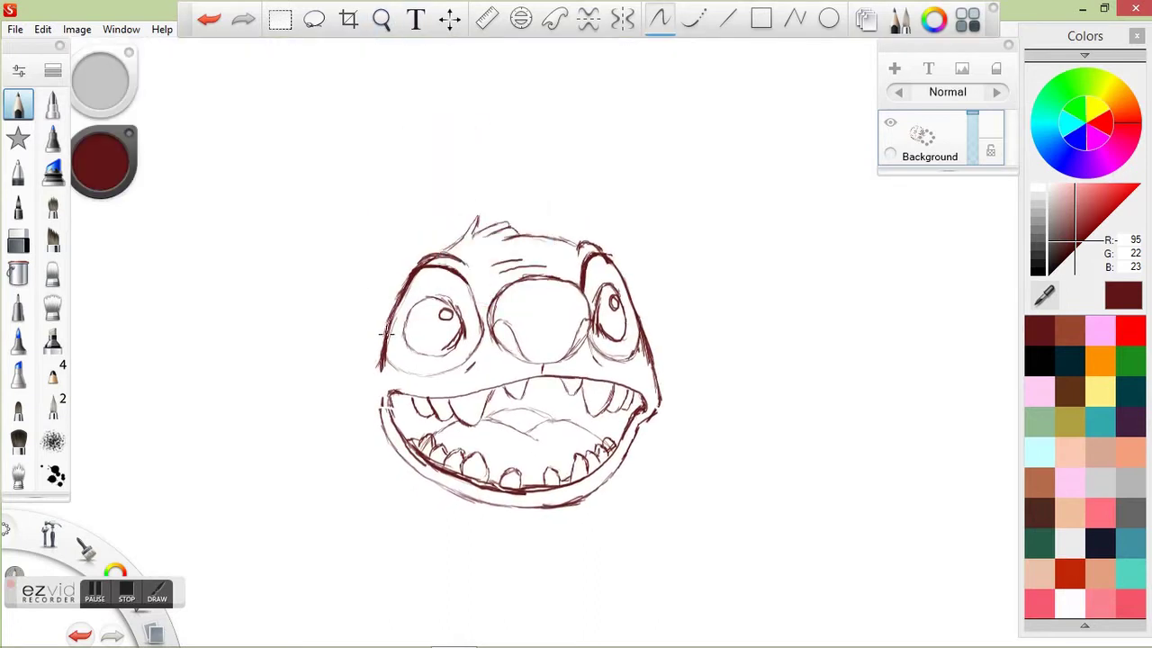
pyautogui.moveTo(378, 404)
pyautogui.mouseDown()
pyautogui.moveTo(392, 446)
pyautogui.moveTo(454, 490)
pyautogui.mouseUp()
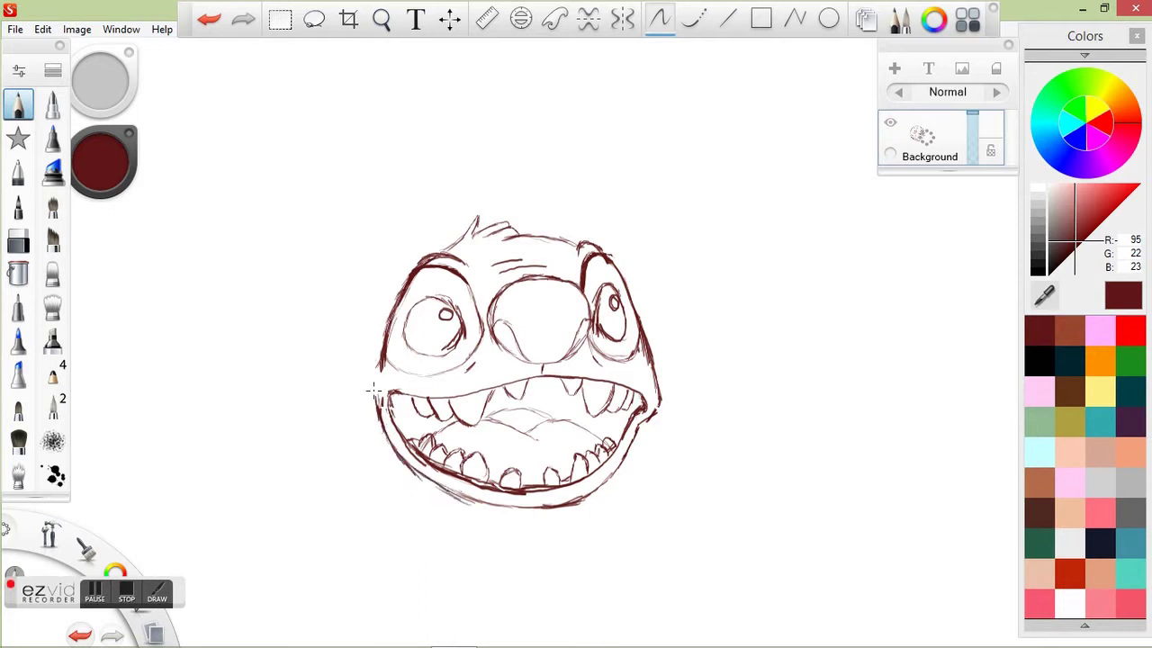
pyautogui.moveTo(361, 392)
pyautogui.mouseDown()
pyautogui.moveTo(366, 83)
pyautogui.moveTo(298, 131)
pyautogui.moveTo(321, 158)
pyautogui.moveTo(278, 203)
pyautogui.moveTo(308, 349)
pyautogui.moveTo(378, 414)
pyautogui.moveTo(297, 335)
pyautogui.mouseUp()
pyautogui.moveTo(388, 332)
pyautogui.mouseDown()
pyautogui.moveTo(350, 240)
pyautogui.moveTo(372, 137)
pyautogui.moveTo(369, 79)
pyautogui.mouseUp()
pyautogui.moveTo(299, 127)
pyautogui.mouseDown()
pyautogui.moveTo(321, 94)
pyautogui.moveTo(372, 104)
pyautogui.mouseUp()
# Step: Lasso the left ear, reposition it and scale it to 95%
pyautogui.click(314, 20)
pyautogui.moveTo(378, 423); pyautogui.dragTo(400, 242)
pyautogui.moveTo(334, 167); pyautogui.dragTo(345, 139)
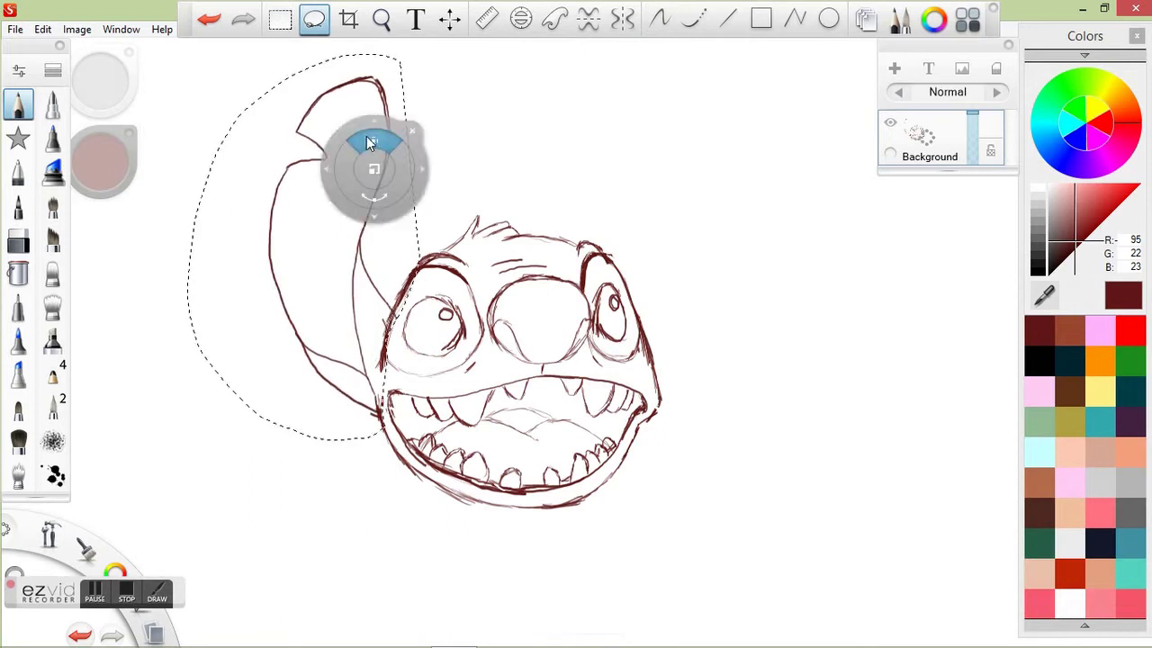
pyautogui.moveTo(375, 180)
pyautogui.mouseDown()
pyautogui.moveTo(382, 146)
pyautogui.moveTo(363, 186)
pyautogui.moveTo(375, 192)
pyautogui.mouseUp()
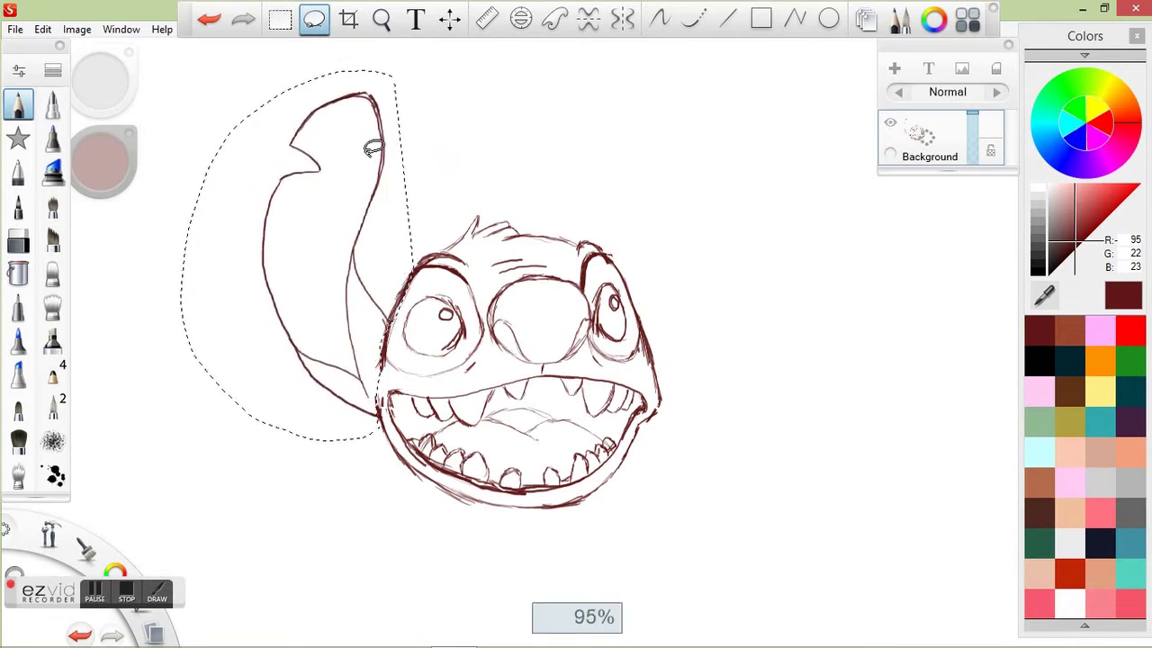
pyautogui.click(660, 20)
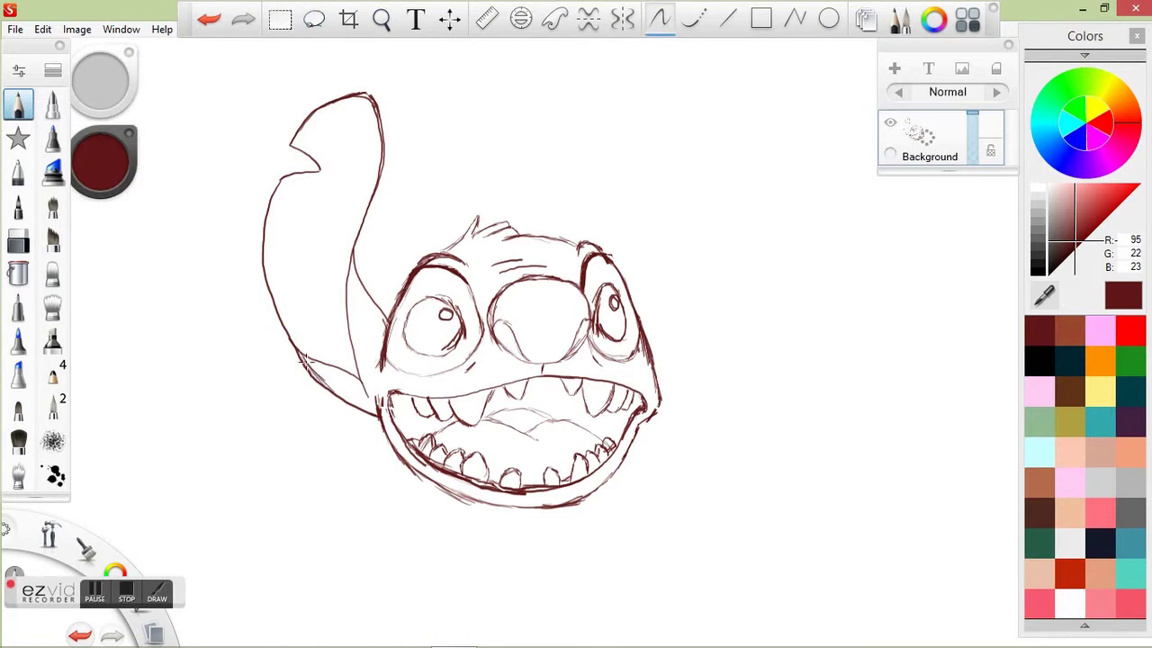
# Step: Erase and redraw the left ear's inner fold and its lower edge where it meets the head
pyautogui.press('e')
pyautogui.moveTo(365, 397); pyautogui.dragTo(351, 283)
pyautogui.press('e')
pyautogui.moveTo(304, 356)
pyautogui.mouseDown()
pyautogui.moveTo(342, 387)
pyautogui.moveTo(351, 250)
pyautogui.moveTo(378, 333)
pyautogui.mouseUp()
pyautogui.press('e')
pyautogui.press('e')
# Step: Redraw and thicken the inner line joining the left ear to the side of the head
pyautogui.moveTo(353, 243); pyautogui.dragTo(361, 288)
pyautogui.moveTo(358, 270); pyautogui.dragTo(382, 351)
pyautogui.moveTo(372, 327); pyautogui.dragTo(365, 299)
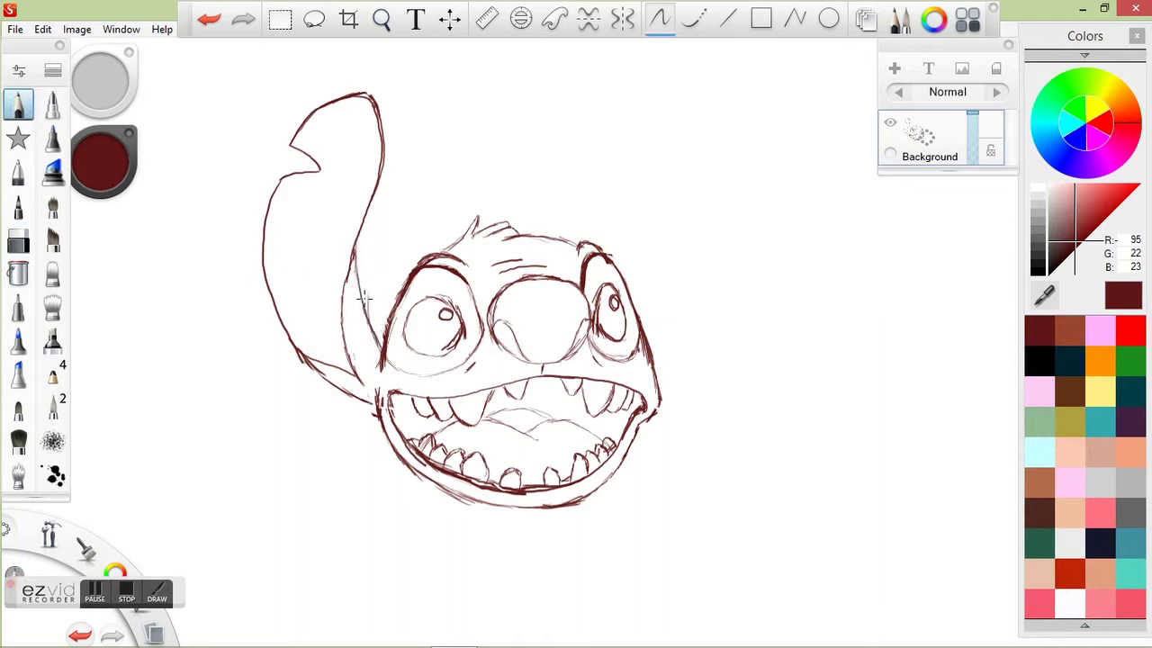
pyautogui.moveTo(356, 256); pyautogui.dragTo(367, 302)
pyautogui.moveTo(360, 270)
pyautogui.mouseDown()
pyautogui.moveTo(381, 334)
pyautogui.moveTo(367, 337)
pyautogui.mouseUp()
pyautogui.press('e')
pyautogui.press('e')
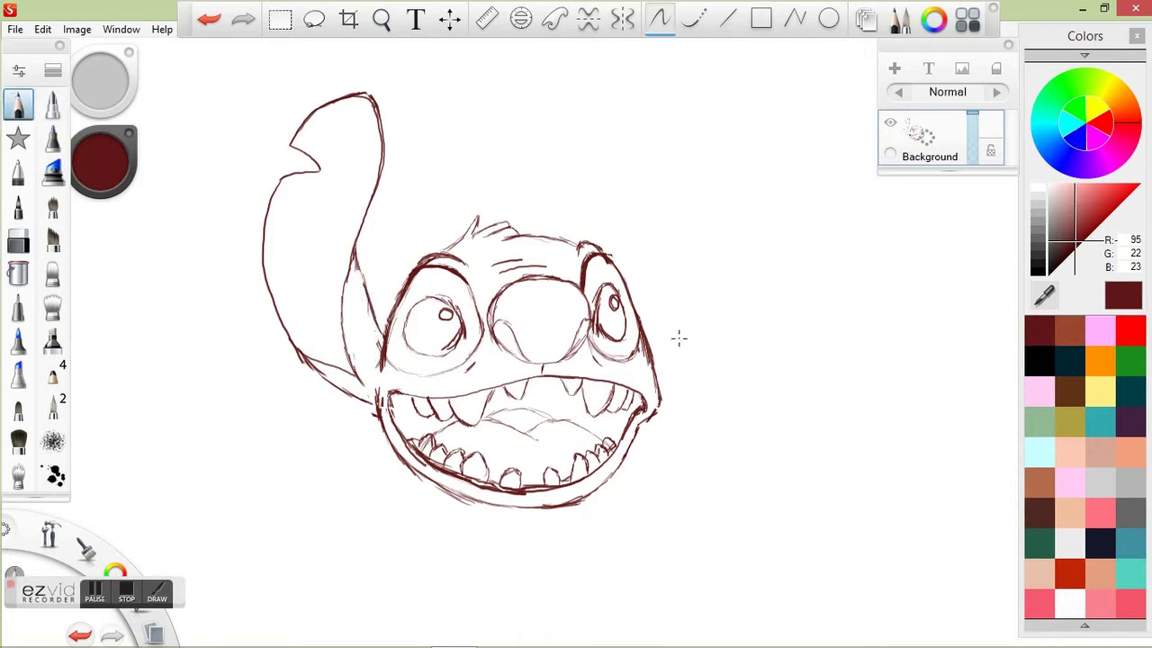
# Step: Draw the right ear with a notch near its base and reposition it with a lasso selection
pyautogui.moveTo(660, 389)
pyautogui.mouseDown()
pyautogui.moveTo(682, 214)
pyautogui.moveTo(677, 132)
pyautogui.moveTo(704, 142)
pyautogui.moveTo(754, 292)
pyautogui.moveTo(650, 415)
pyautogui.mouseUp()
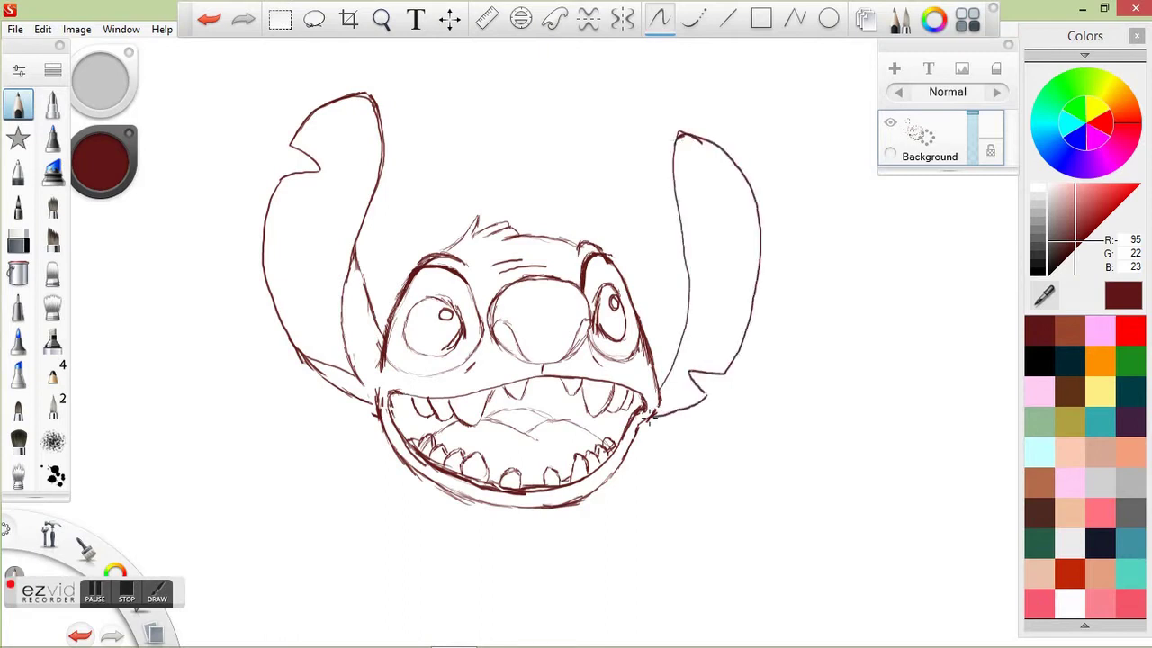
pyautogui.moveTo(655, 315); pyautogui.dragTo(689, 256)
pyautogui.hotkey('ctrl', 'z')
pyautogui.click(314, 18)
pyautogui.moveTo(711, 101)
pyautogui.mouseDown()
pyautogui.moveTo(755, 99)
pyautogui.moveTo(688, 106)
pyautogui.mouseUp()
pyautogui.moveTo(720, 186)
pyautogui.mouseDown()
pyautogui.moveTo(768, 296)
pyautogui.moveTo(753, 179)
pyautogui.mouseUp()
# Step: Redraw the right ear's inner edge and outer curve and connect the ear to the head above the cheek
pyautogui.press('b')
pyautogui.moveTo(644, 304); pyautogui.dragTo(667, 258)
pyautogui.moveTo(717, 127)
pyautogui.mouseDown()
pyautogui.moveTo(666, 170)
pyautogui.moveTo(676, 259)
pyautogui.moveTo(650, 358)
pyautogui.moveTo(675, 245)
pyautogui.moveTo(655, 249)
pyautogui.moveTo(639, 319)
pyautogui.moveTo(674, 250)
pyautogui.moveTo(657, 364)
pyautogui.moveTo(702, 373)
pyautogui.moveTo(682, 270)
pyautogui.moveTo(655, 369)
pyautogui.moveTo(703, 373)
pyautogui.mouseUp()
pyautogui.press('e')
pyautogui.press('b')
pyautogui.moveTo(637, 320); pyautogui.dragTo(677, 236)
# Step: Lasso the right ear to adjust its placement and darken the lines where it joins the cheek
pyautogui.click(314, 19)
pyautogui.moveTo(671, 335)
pyautogui.mouseDown()
pyautogui.moveTo(689, 74)
pyautogui.moveTo(641, 270)
pyautogui.mouseUp()
pyautogui.moveTo(766, 195)
pyautogui.mouseDown()
pyautogui.moveTo(773, 180)
pyautogui.moveTo(741, 153)
pyautogui.mouseUp()
pyautogui.click(20, 104)
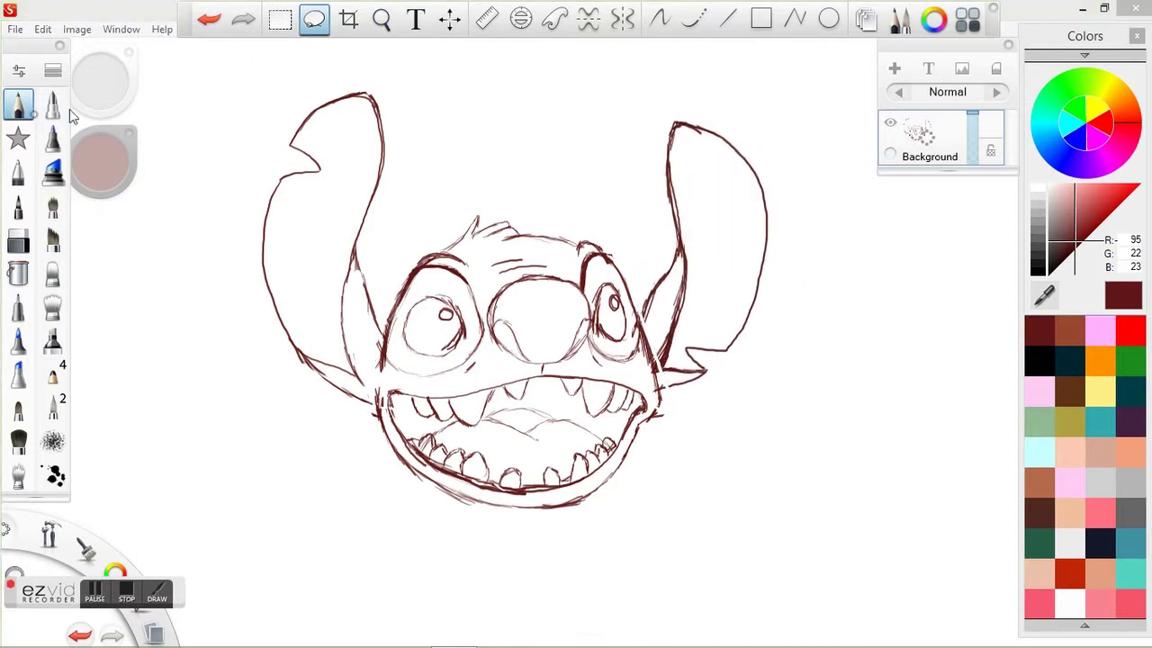
pyautogui.moveTo(647, 307); pyautogui.dragTo(635, 333)
pyautogui.moveTo(657, 360)
pyautogui.mouseDown()
pyautogui.moveTo(676, 372)
pyautogui.moveTo(648, 390)
pyautogui.mouseUp()
pyautogui.moveTo(665, 381); pyautogui.dragTo(677, 387)
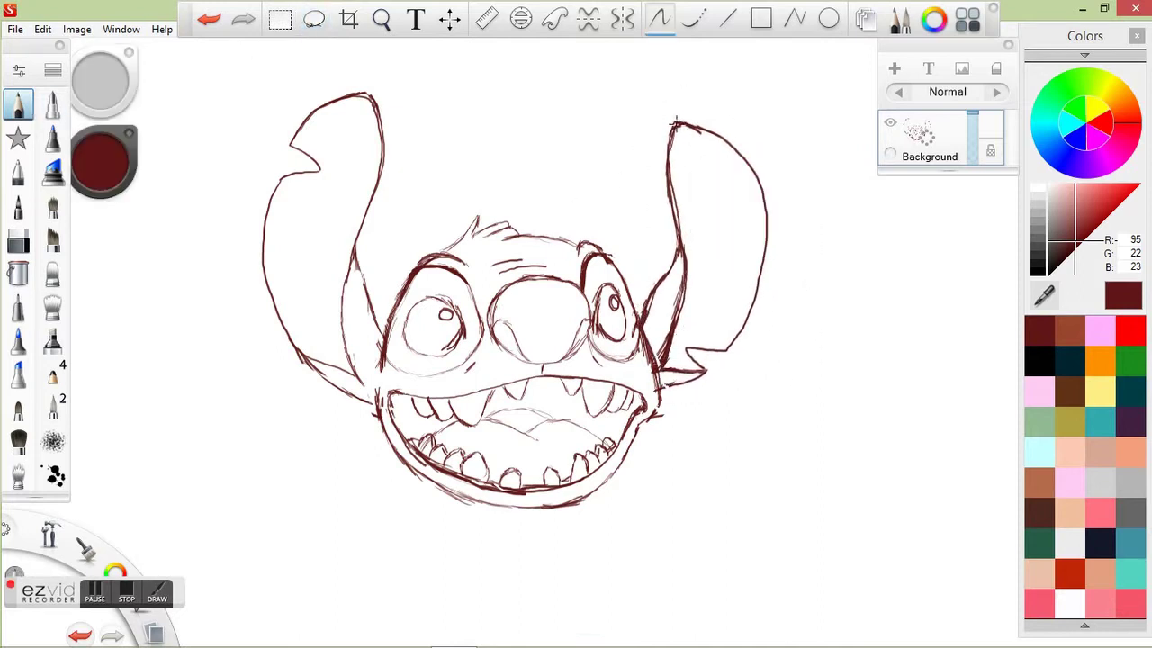
# Step: Erase the right ear's tip and inner edge and redraw them as a rounded tip with a slimmer inner line
pyautogui.press('e')
pyautogui.moveTo(682, 228); pyautogui.dragTo(663, 334)
pyautogui.moveTo(701, 131); pyautogui.dragTo(663, 342)
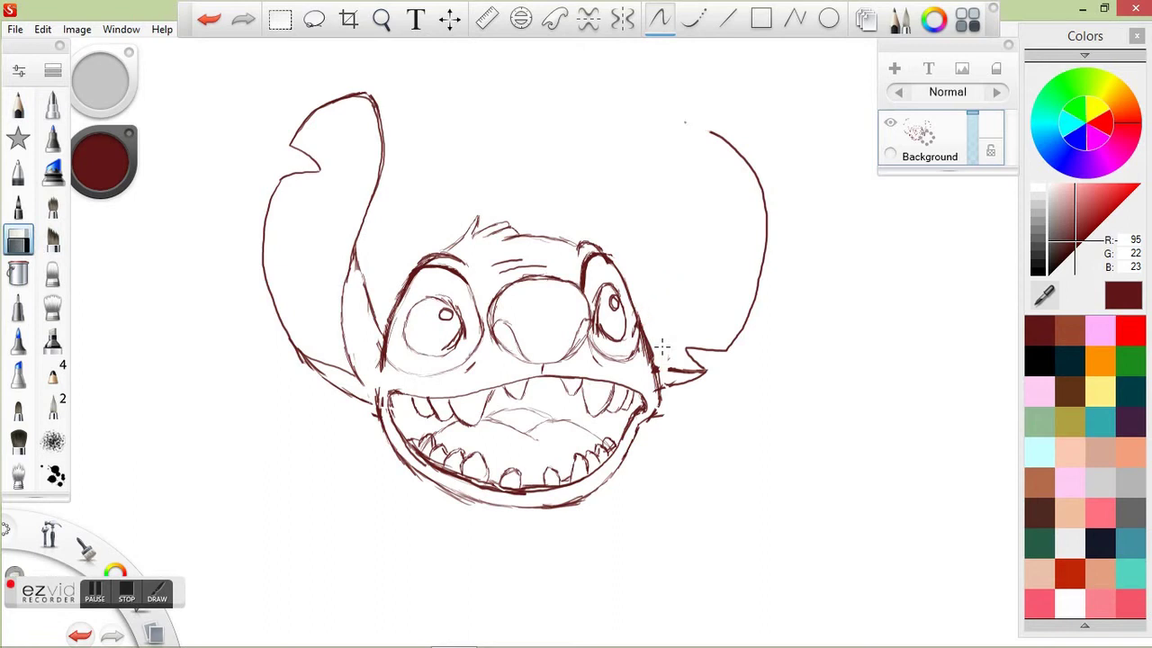
pyautogui.press('e')
pyautogui.press('e')
pyautogui.press('e')
pyautogui.moveTo(707, 130)
pyautogui.mouseDown()
pyautogui.moveTo(766, 225)
pyautogui.moveTo(714, 126)
pyautogui.moveTo(676, 186)
pyautogui.moveTo(670, 324)
pyautogui.moveTo(667, 276)
pyautogui.mouseUp()
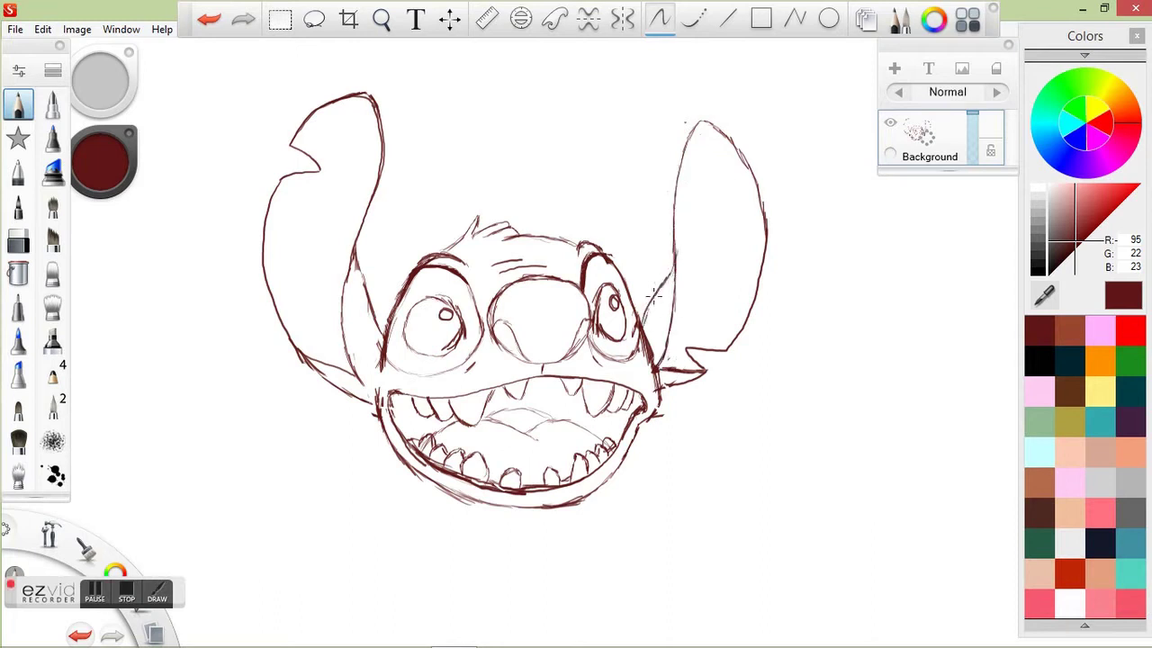
# Step: Add a second layer and, on the Background layer, sketch the body's left contour below the jaw
pyautogui.hotkey('ctrl', 'shift', 'n')
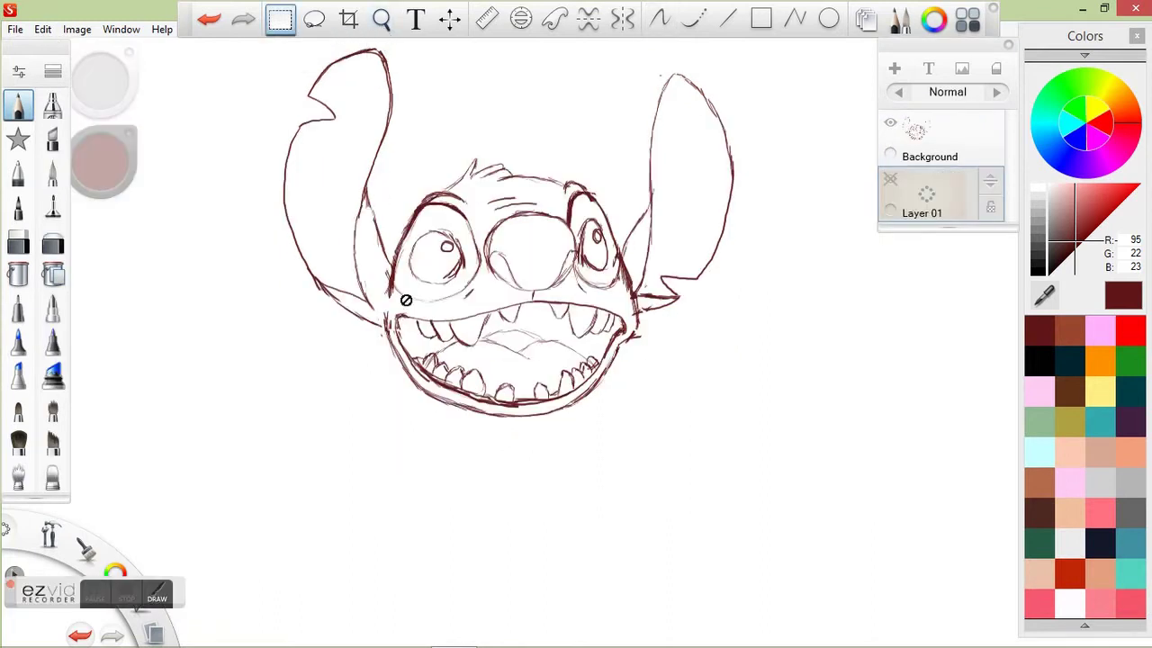
pyautogui.click(381, 19)
pyautogui.scroll(-3, 437, 208)
pyautogui.moveTo(438, 208)
pyautogui.mouseDown()
pyautogui.moveTo(508, 336)
pyautogui.moveTo(488, 407)
pyautogui.mouseUp()
pyautogui.press('Escape')
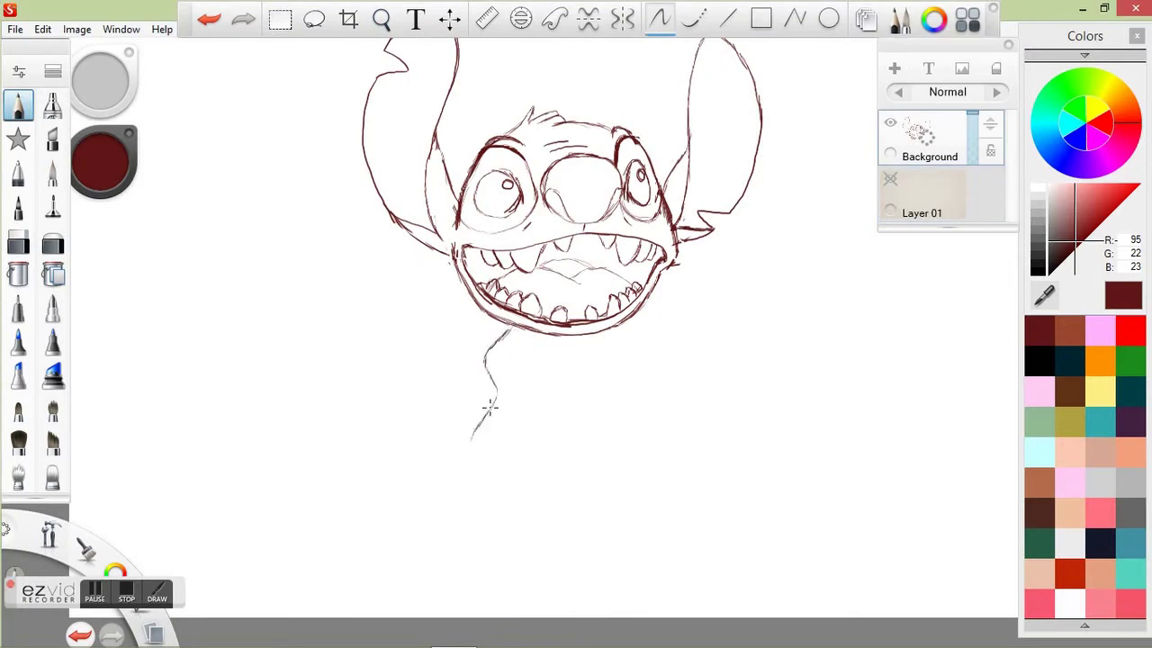
# Step: Sketch the legs and feet with rounded toes below the body, adjusting the left toes with a lasso selection
pyautogui.moveTo(462, 486); pyautogui.dragTo(475, 500)
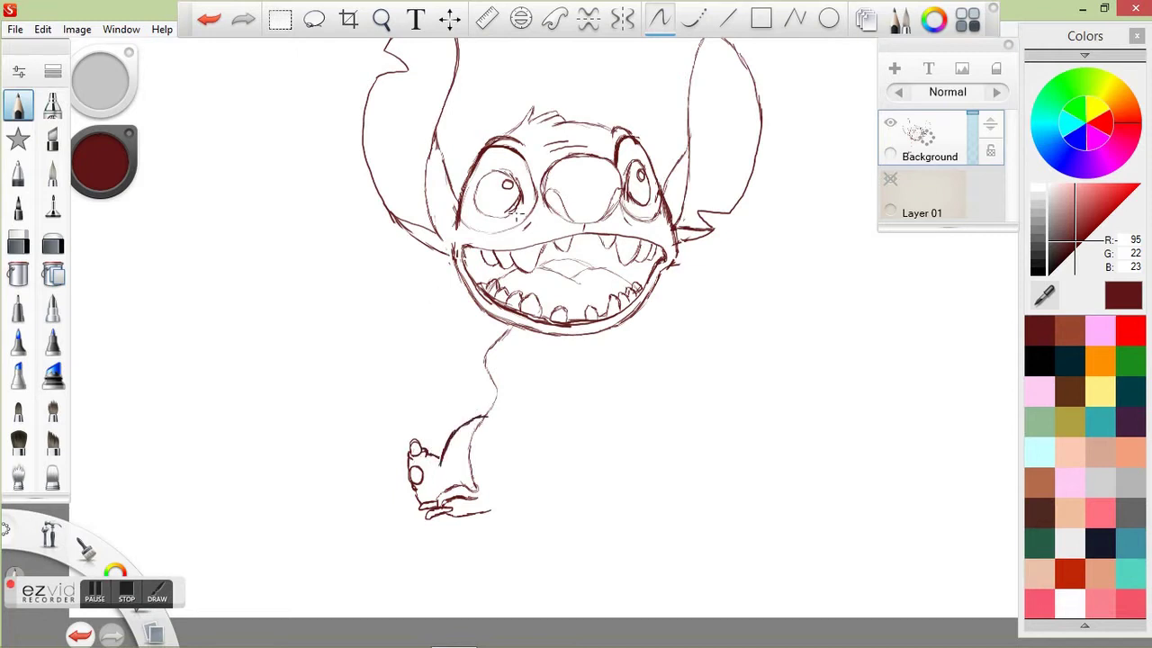
pyautogui.press('l')
pyautogui.moveTo(396, 415)
pyautogui.mouseDown()
pyautogui.moveTo(442, 458)
pyautogui.moveTo(377, 450)
pyautogui.moveTo(441, 490)
pyautogui.mouseUp()
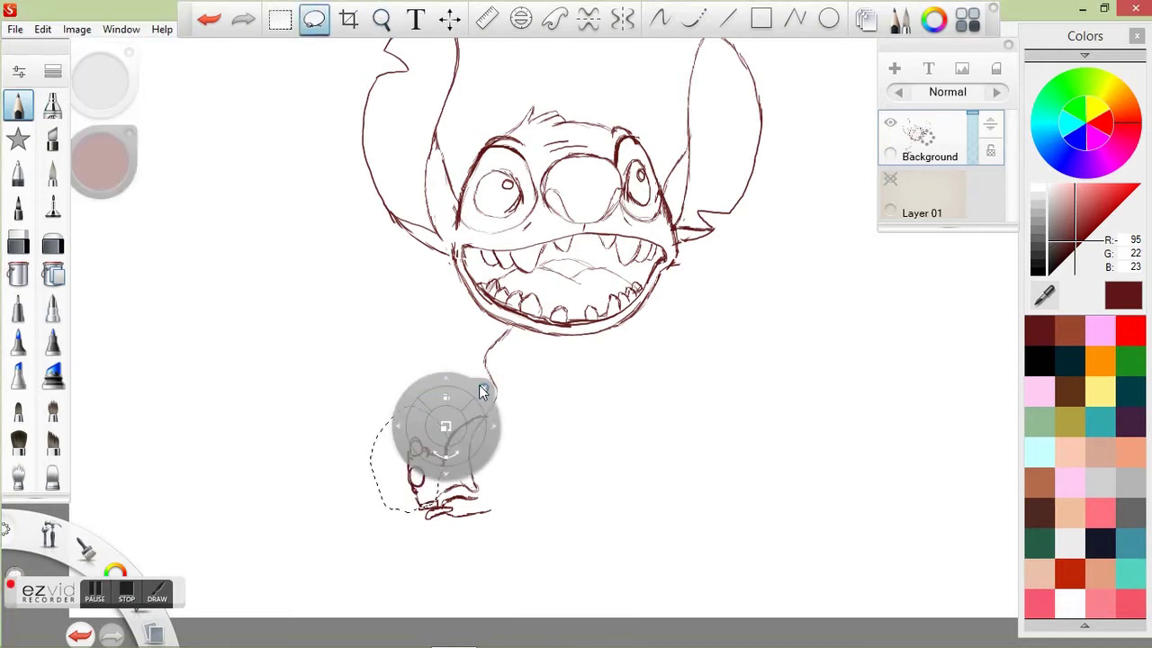
pyautogui.press('Escape')
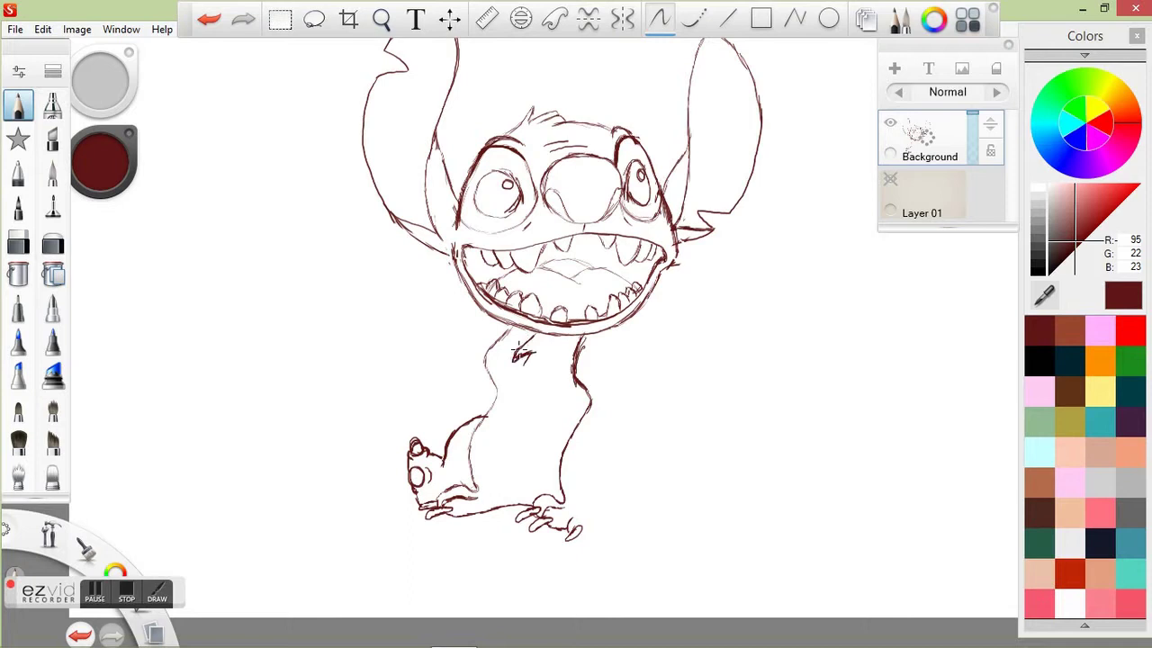
# Step: Sketch the chest fur and the inner line of the front leg, then lasso the right leg contour and shift it slightly left
pyautogui.hotkey('ctrl', 'z')
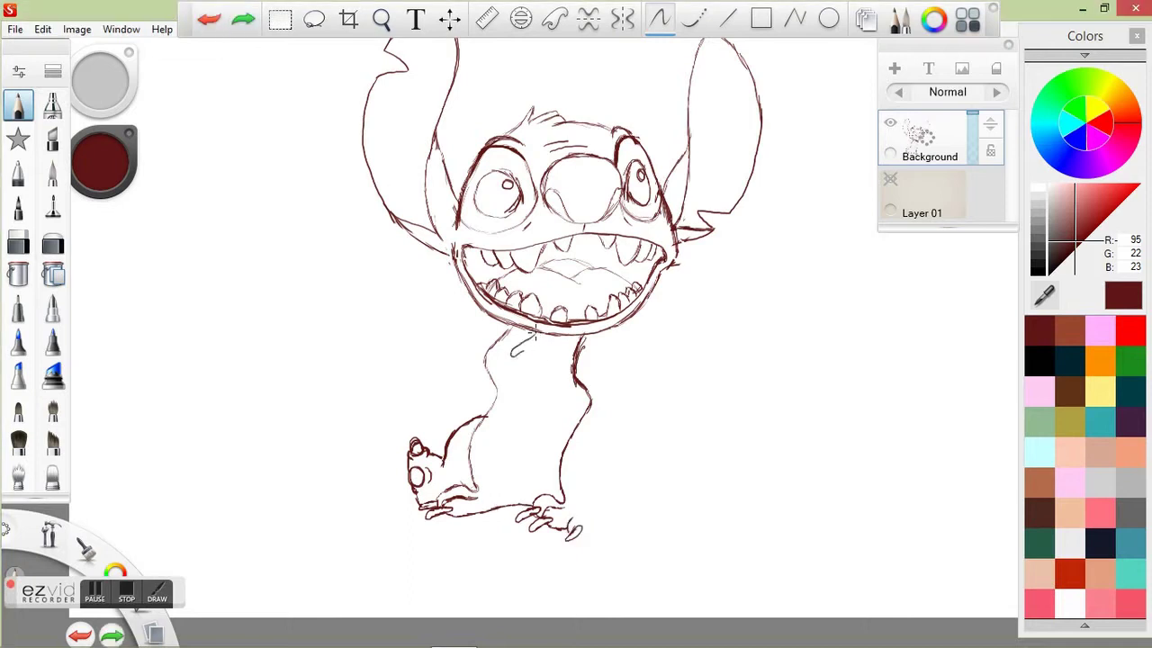
pyautogui.moveTo(522, 367); pyautogui.dragTo(519, 389)
pyautogui.click(314, 19)
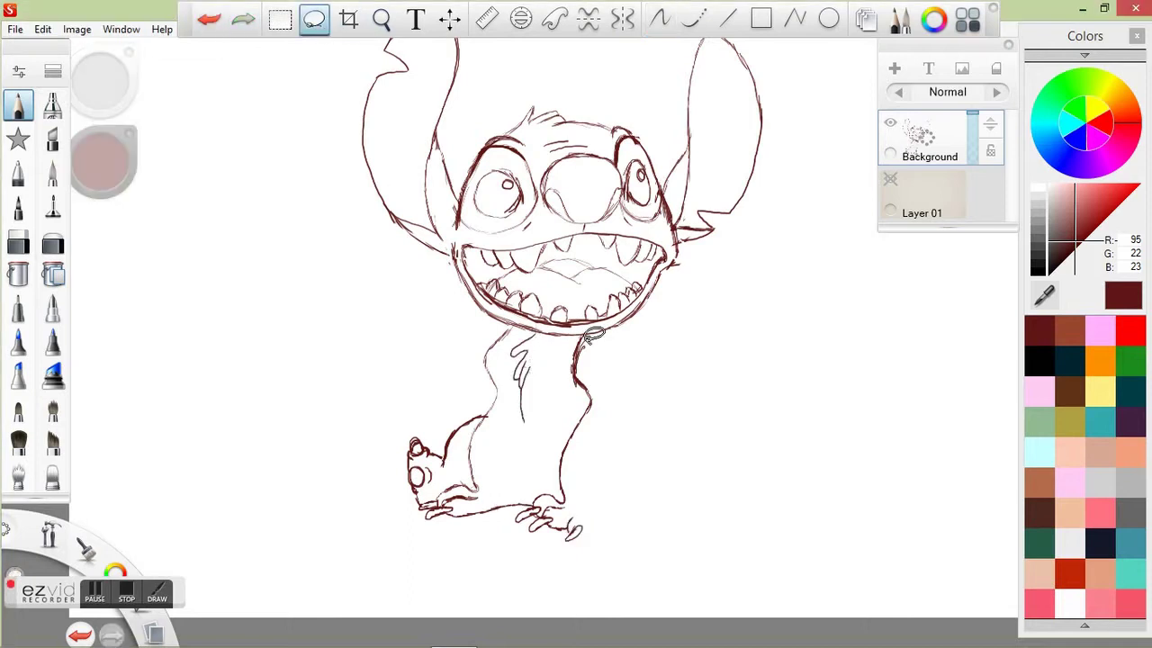
pyautogui.moveTo(586, 337); pyautogui.dragTo(594, 340)
pyautogui.moveTo(646, 454); pyautogui.dragTo(639, 456)
pyautogui.click(613, 330)
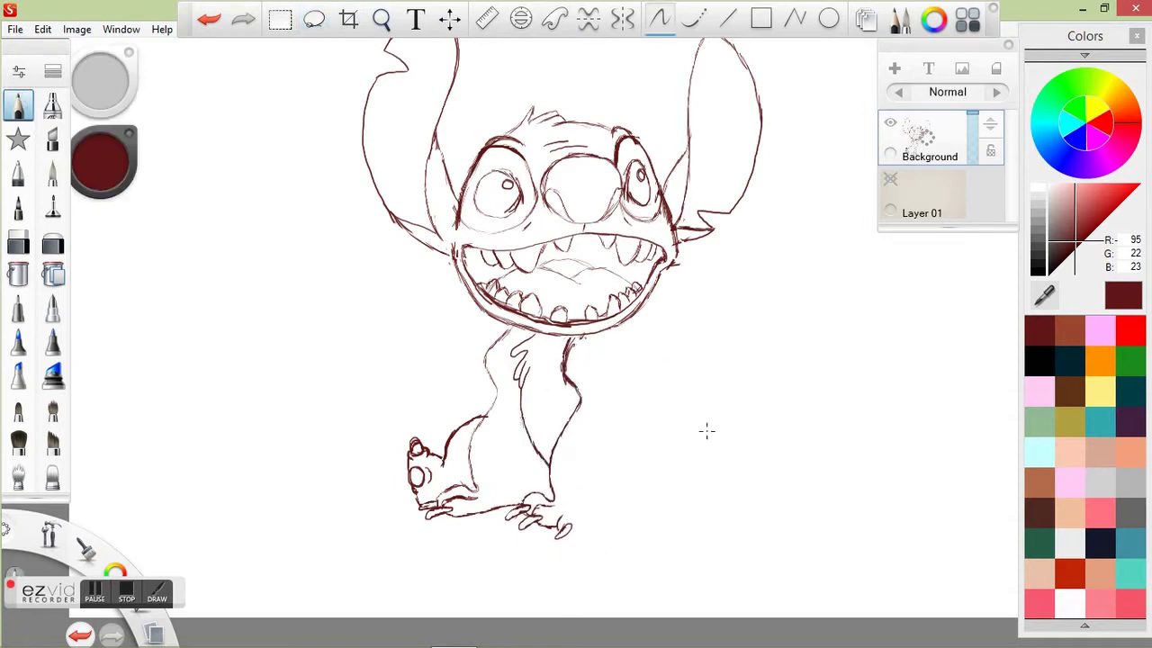
# Step: Sketch the rounded back with a stubby tail and a circular right foot, shifting the circle slightly right with a lasso selection
pyautogui.moveTo(629, 322); pyautogui.dragTo(731, 403)
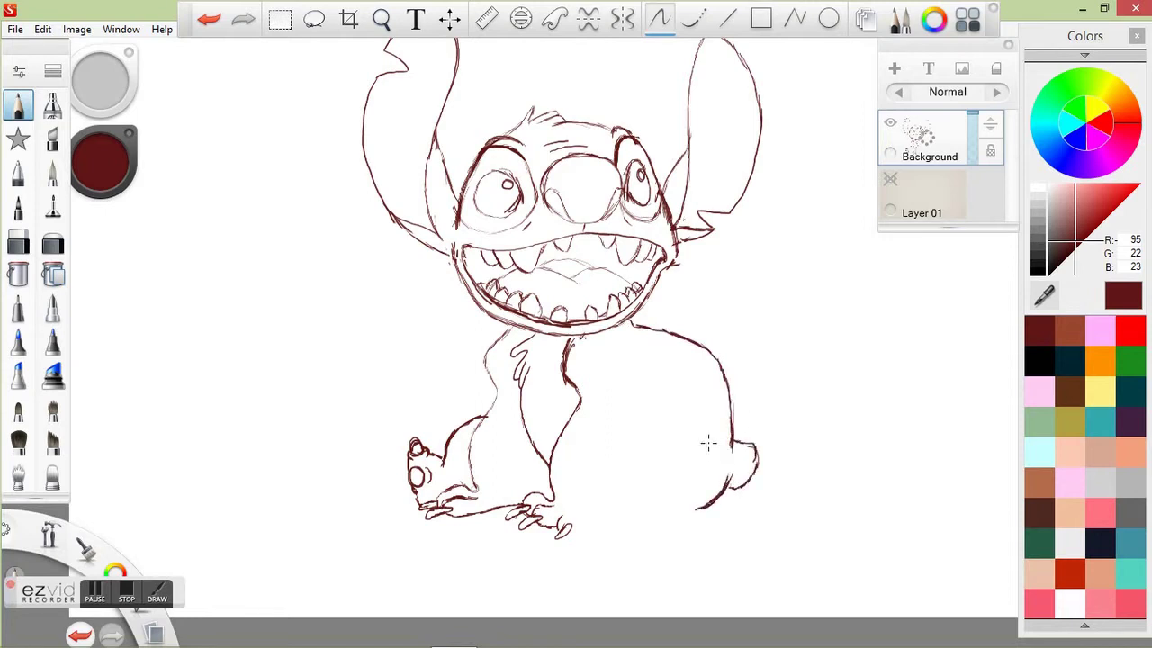
pyautogui.moveTo(617, 461)
pyautogui.mouseDown()
pyautogui.moveTo(655, 482)
pyautogui.moveTo(591, 472)
pyautogui.mouseUp()
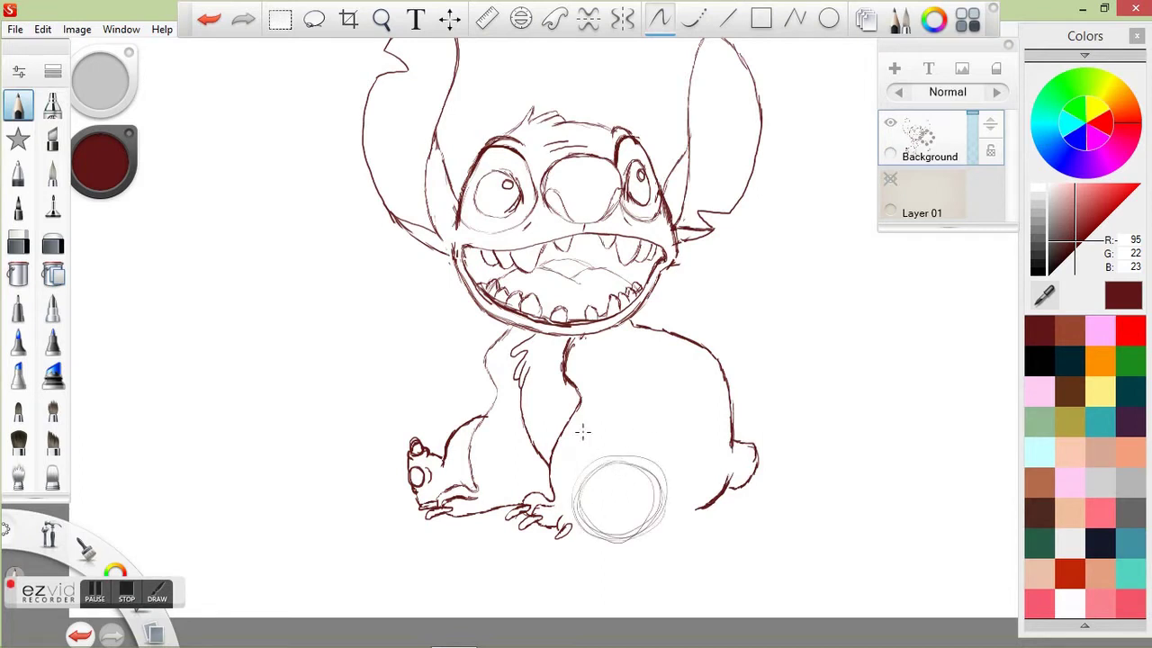
pyautogui.press('l')
pyautogui.moveTo(583, 433); pyautogui.dragTo(576, 445)
pyautogui.moveTo(629, 499); pyautogui.dragTo(647, 491)
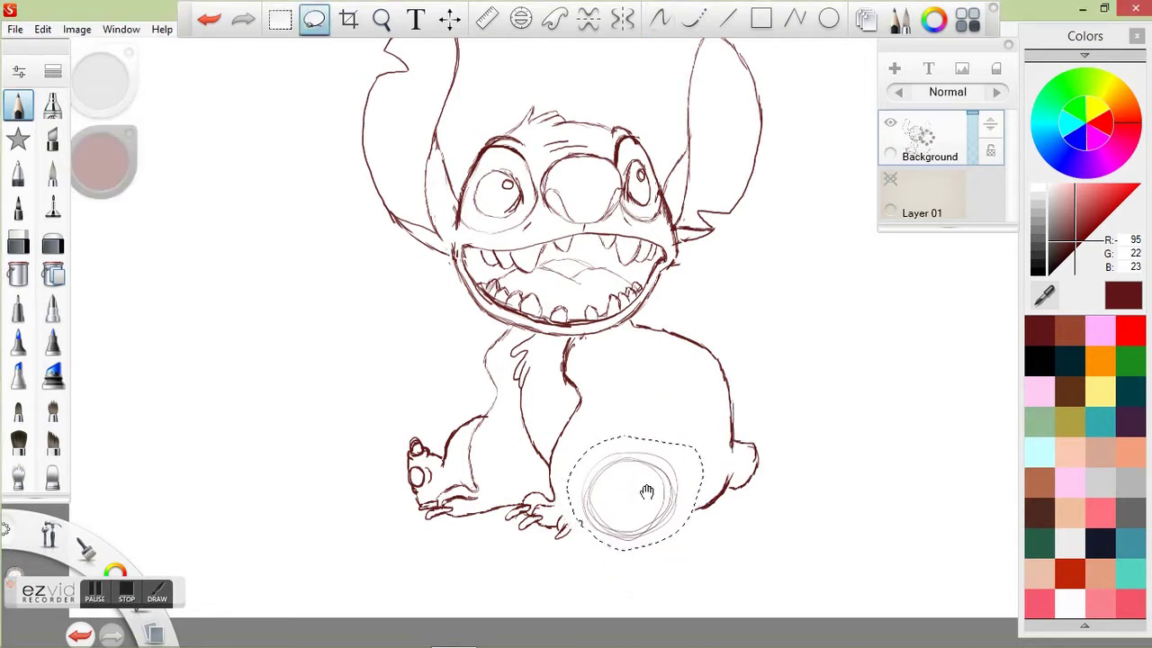
# Step: Sketch three round toes along the top of the right foot and adjust their placement with lasso selections
pyautogui.press('b')
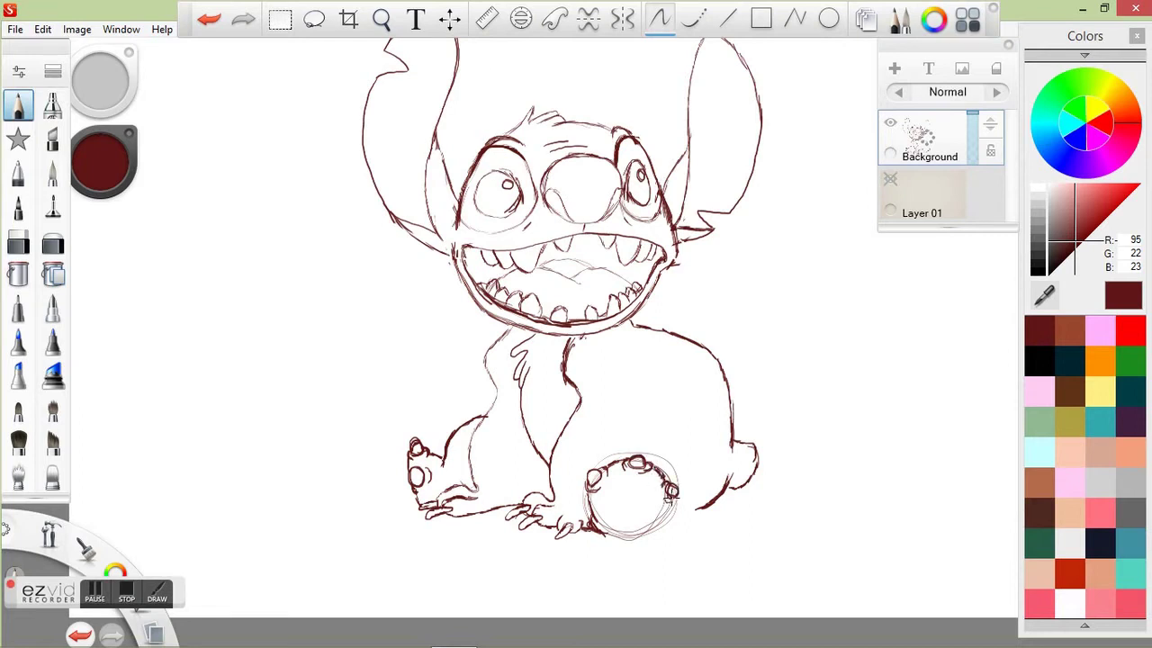
pyautogui.press('l')
pyautogui.scroll(2, 657, 493)
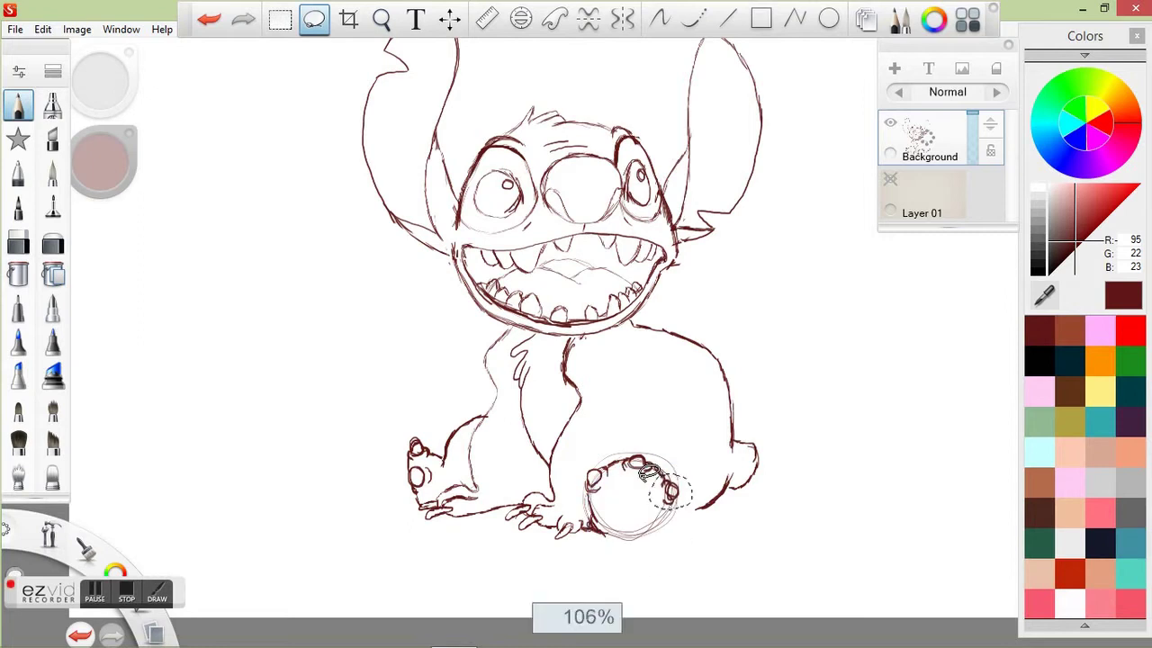
pyautogui.scroll(2, 661, 493)
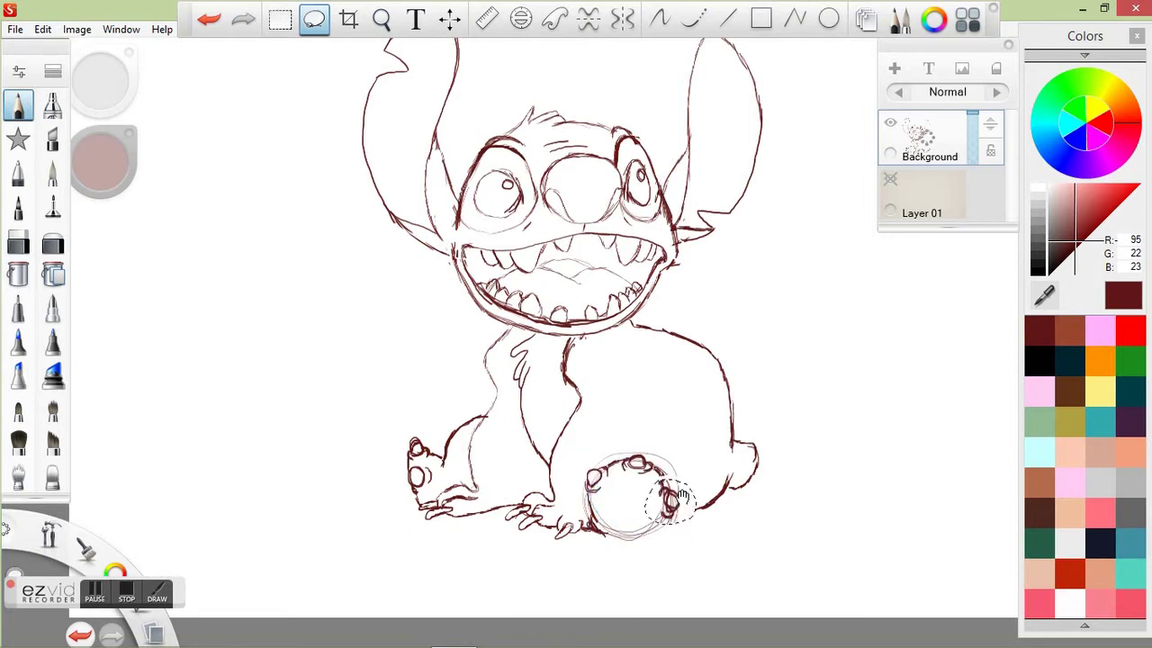
pyautogui.moveTo(659, 460); pyautogui.dragTo(593, 454)
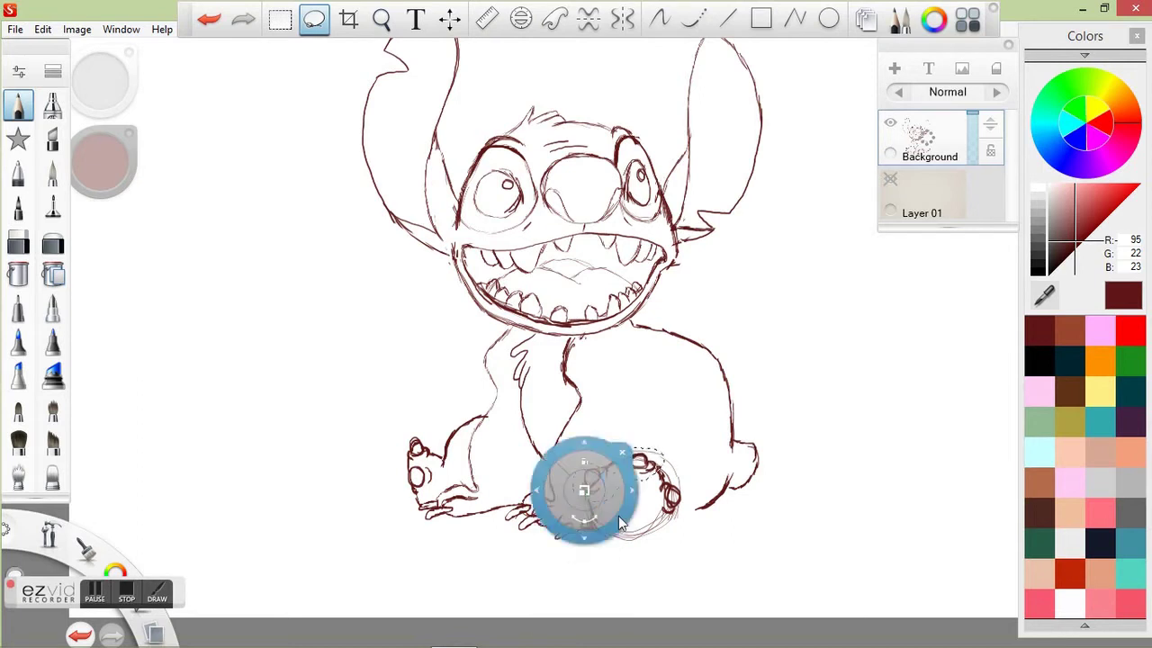
pyautogui.moveTo(596, 465); pyautogui.dragTo(599, 476)
pyautogui.click(656, 459)
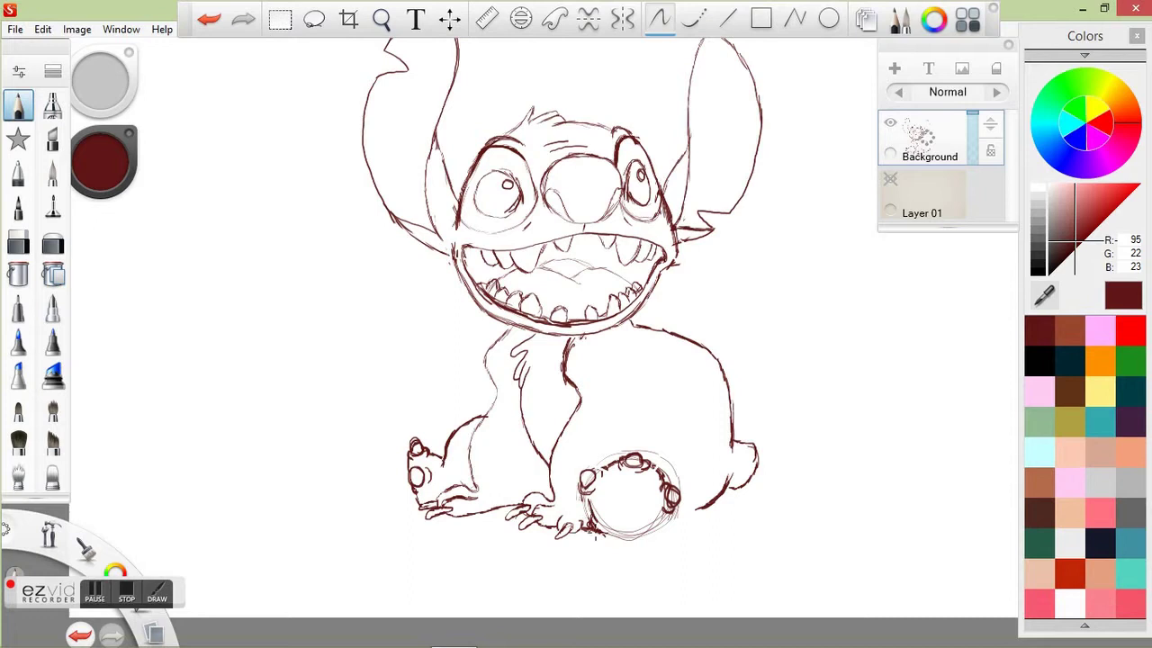
# Step: Darken the lower outline of the right foot and draw a round pad on its sole
pyautogui.moveTo(608, 530); pyautogui.dragTo(675, 512)
pyautogui.moveTo(624, 483); pyautogui.dragTo(630, 502)
pyautogui.press('e')
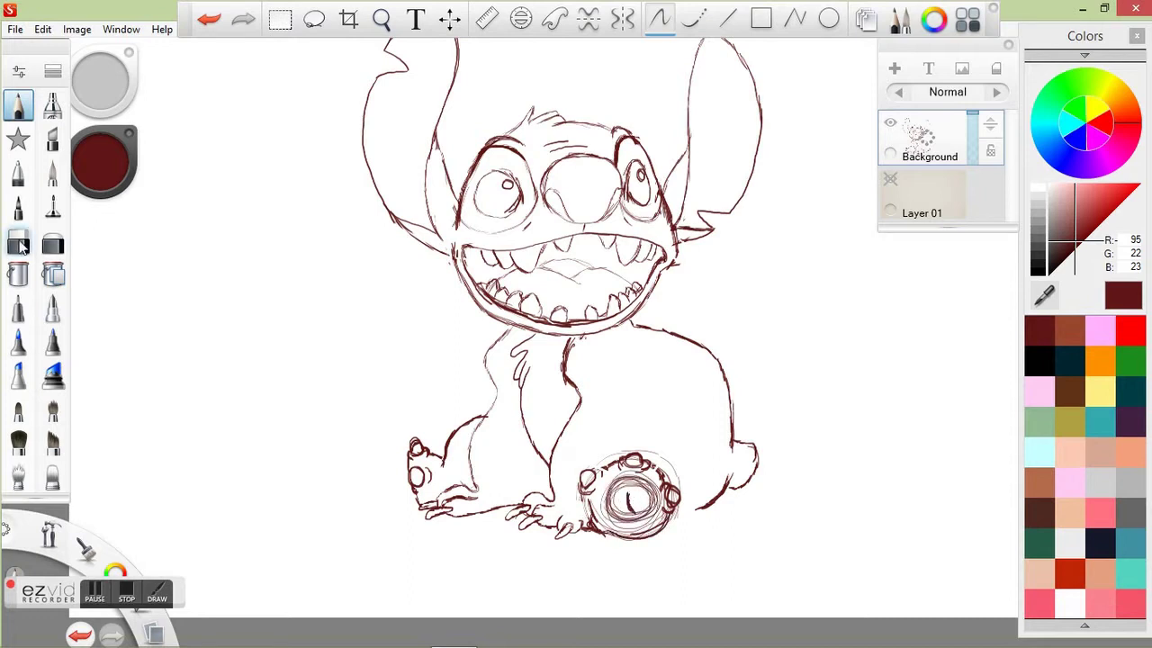
# Step: Connect the lower back to the right foot and sketch the thigh's arc above it, undoing the stray stroke
pyautogui.press('e')
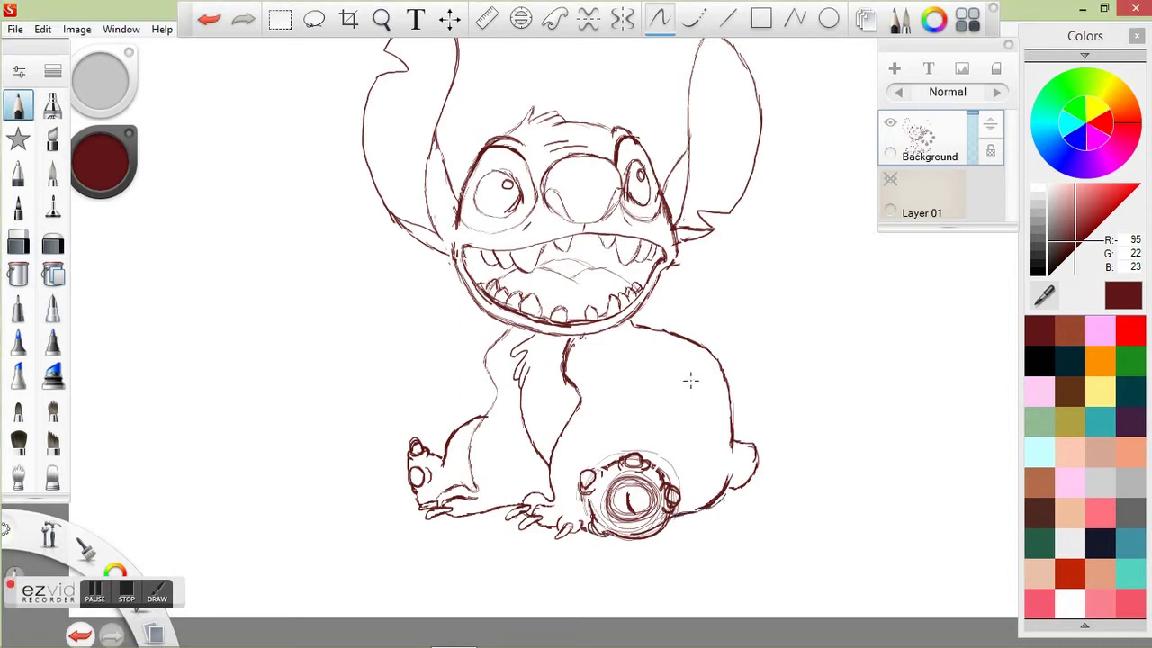
pyautogui.moveTo(600, 446)
pyautogui.mouseDown()
pyautogui.moveTo(641, 424)
pyautogui.moveTo(693, 434)
pyautogui.mouseUp()
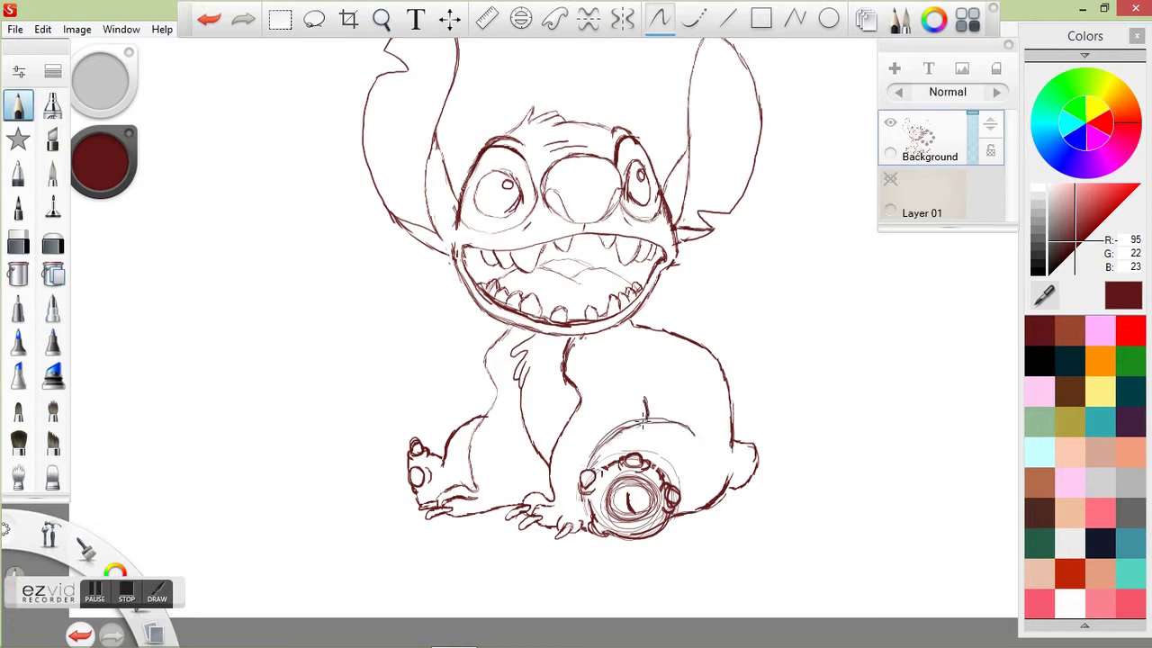
pyautogui.hotkey('ctrl', 'z')
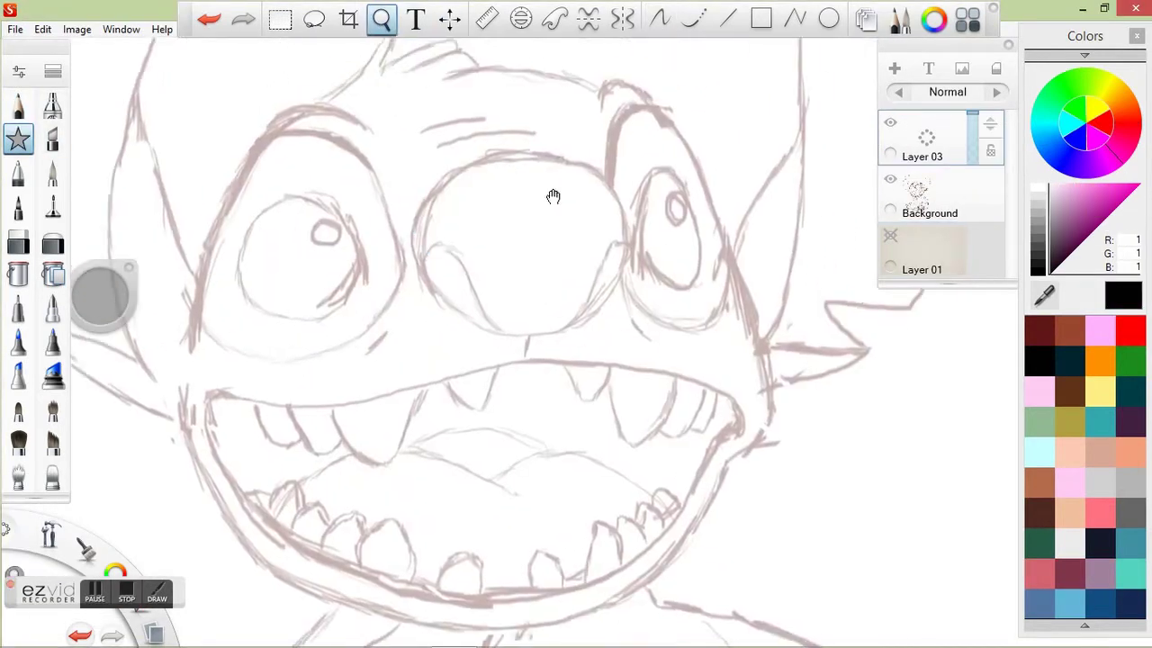
# Step: Ink the nose outline and its two curved nostril lines in black on Layer 03
pyautogui.moveTo(554, 196); pyautogui.dragTo(550, 226)
pyautogui.moveTo(418, 236)
pyautogui.mouseDown()
pyautogui.moveTo(433, 326)
pyautogui.moveTo(459, 349)
pyautogui.moveTo(519, 362)
pyautogui.moveTo(574, 355)
pyautogui.moveTo(615, 295)
pyautogui.moveTo(590, 205)
pyautogui.mouseUp()
pyautogui.moveTo(487, 188); pyautogui.dragTo(487, 189)
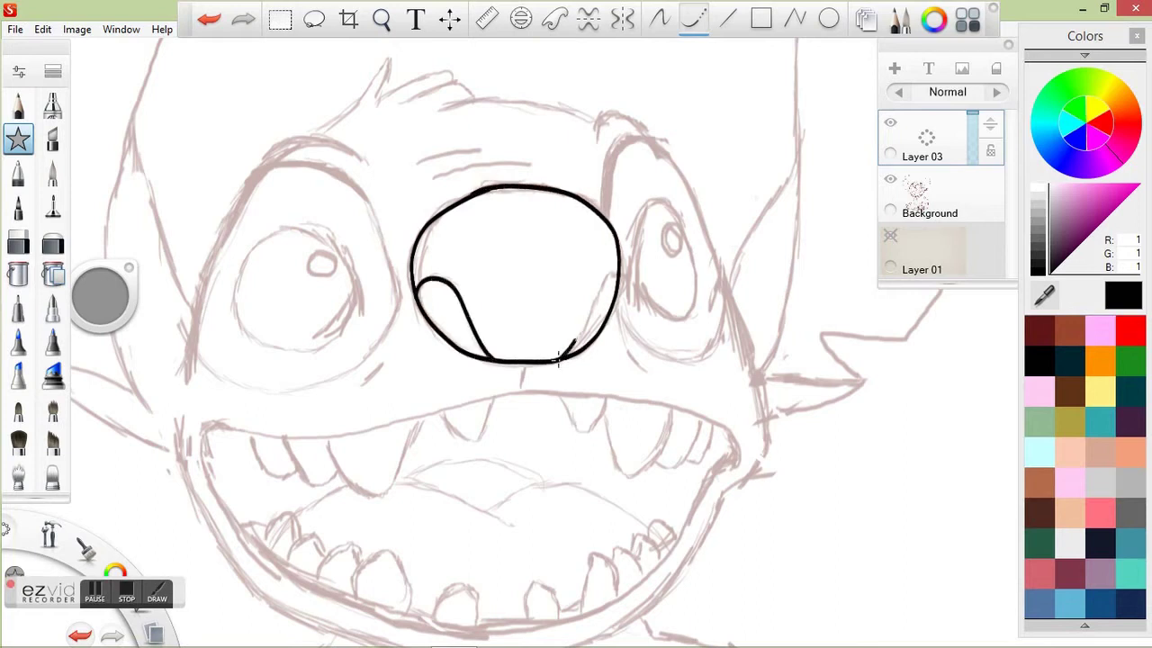
# Step: Ink the head's outline from the left brow across the hair tuft and forehead to the right cheek
pyautogui.moveTo(187, 380)
pyautogui.mouseDown()
pyautogui.moveTo(231, 219)
pyautogui.moveTo(333, 141)
pyautogui.moveTo(360, 160)
pyautogui.mouseUp()
pyautogui.moveTo(192, 343)
pyautogui.mouseDown()
pyautogui.moveTo(212, 375)
pyautogui.moveTo(290, 391)
pyautogui.moveTo(358, 372)
pyautogui.moveTo(387, 331)
pyautogui.mouseUp()
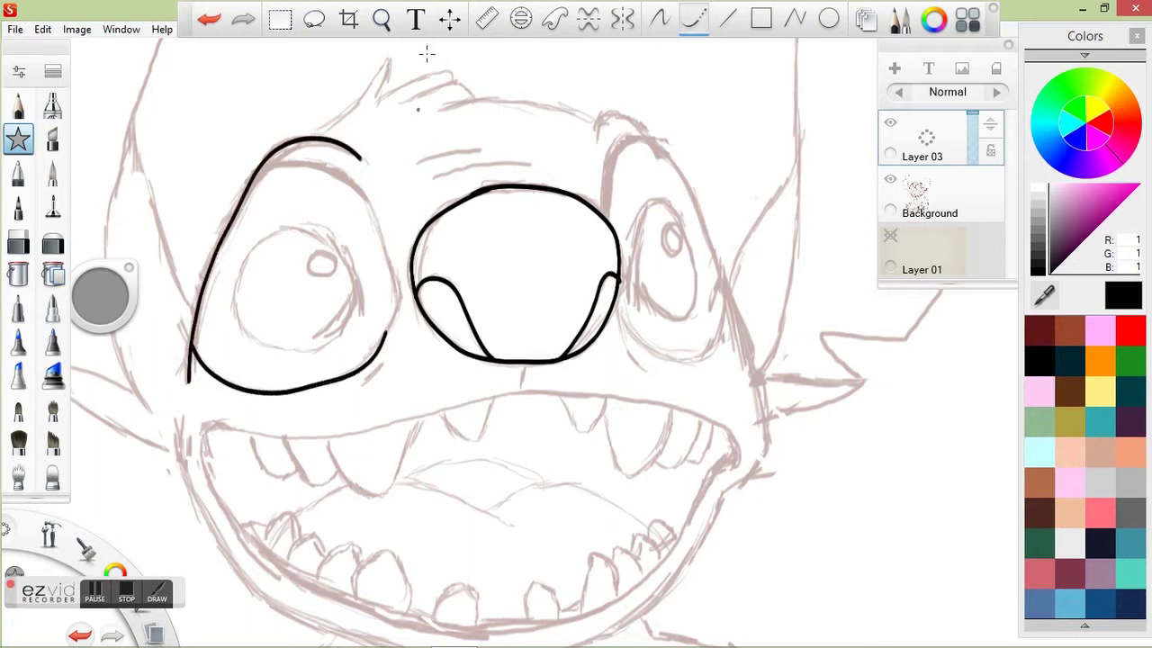
pyautogui.hotkey('ctrl', 'z')
pyautogui.moveTo(307, 136)
pyautogui.mouseDown()
pyautogui.moveTo(384, 60)
pyautogui.moveTo(389, 90)
pyautogui.moveTo(451, 75)
pyautogui.moveTo(595, 128)
pyautogui.moveTo(610, 115)
pyautogui.moveTo(676, 162)
pyautogui.moveTo(761, 401)
pyautogui.moveTo(766, 464)
pyautogui.moveTo(724, 493)
pyautogui.mouseUp()
# Step: Ink the right eye's outline and the oval iris inside it
pyautogui.moveTo(605, 176)
pyautogui.mouseDown()
pyautogui.moveTo(606, 219)
pyautogui.moveTo(665, 140)
pyautogui.mouseUp()
pyautogui.hotkey('ctrl', 'z')
pyautogui.moveTo(613, 299)
pyautogui.mouseDown()
pyautogui.moveTo(673, 358)
pyautogui.moveTo(725, 310)
pyautogui.moveTo(635, 293)
pyautogui.moveTo(650, 207)
pyautogui.moveTo(687, 227)
pyautogui.moveTo(654, 315)
pyautogui.mouseUp()
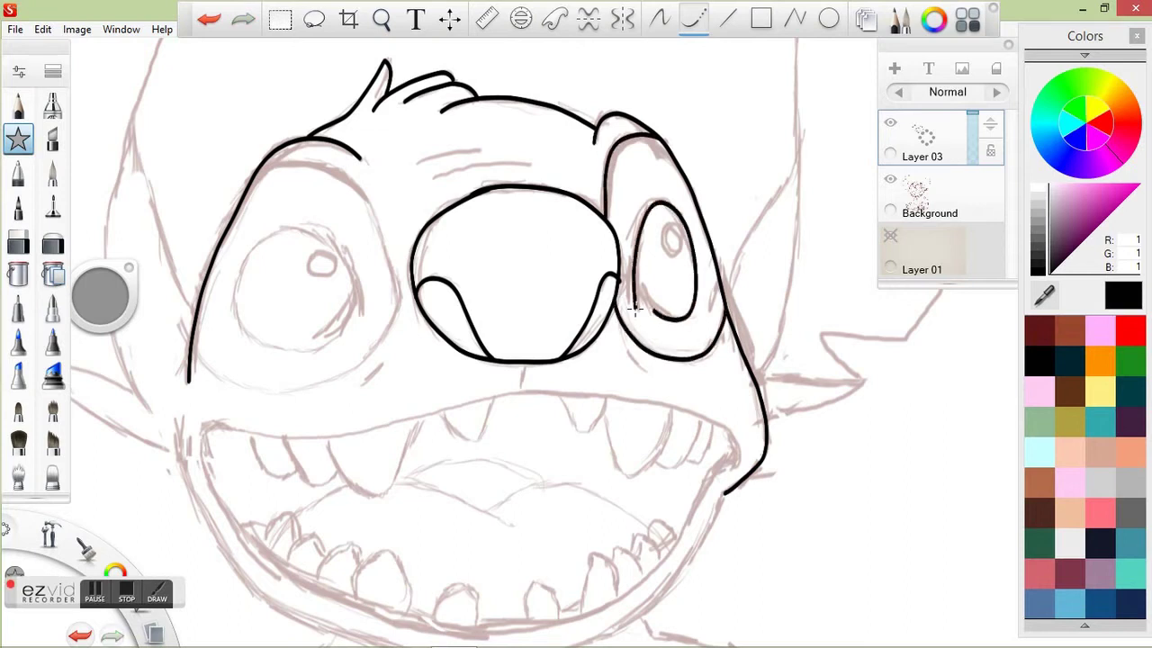
# Step: Ink the right eye's highlight, the two forehead wrinkles and the short crease under the right eye
pyautogui.click(382, 18)
pyautogui.moveTo(513, 205)
pyautogui.mouseDown()
pyautogui.moveTo(540, 216)
pyautogui.moveTo(513, 203)
pyautogui.mouseUp()
pyautogui.click(475, 315)
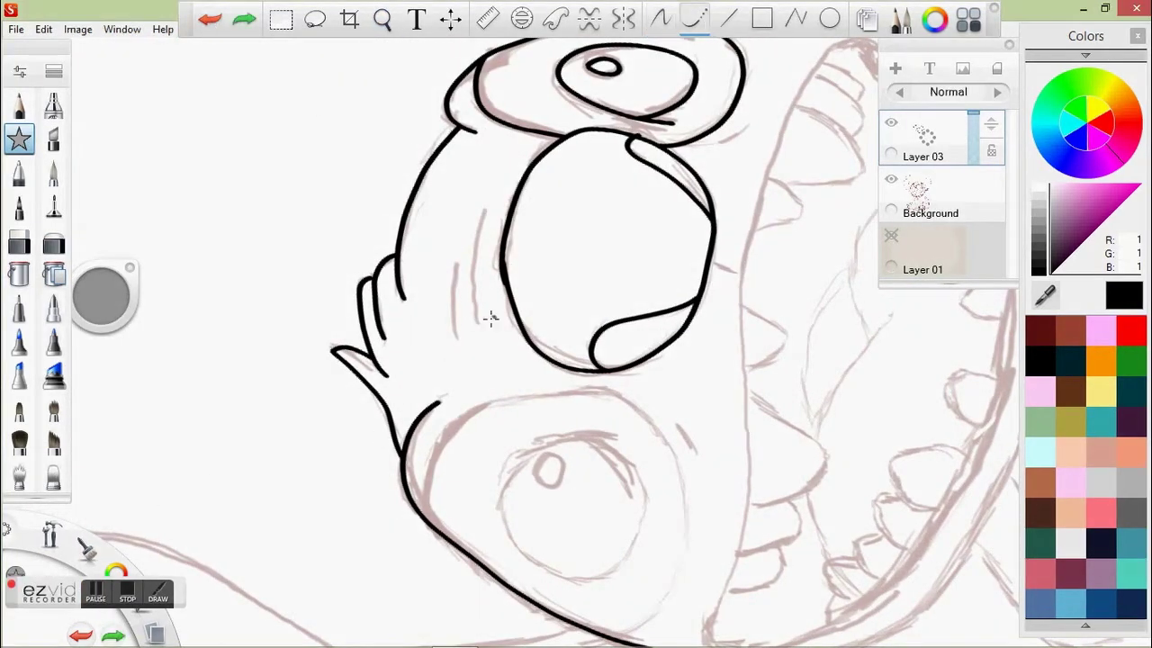
pyautogui.moveTo(477, 322); pyautogui.dragTo(483, 212)
pyautogui.moveTo(454, 339); pyautogui.dragTo(458, 267)
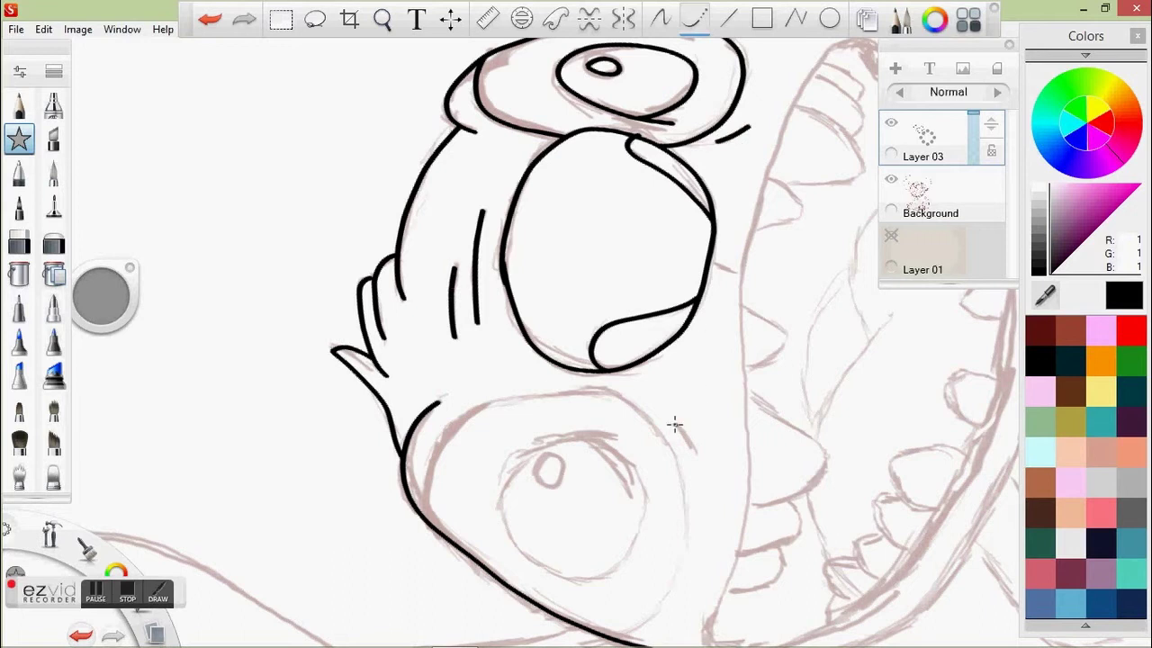
# Step: Ink the complete outline of the left eye, undoing the unsuccessful strokes
pyautogui.click(382, 18)
pyautogui.moveTo(546, 334); pyautogui.dragTo(548, 318)
pyautogui.click(352, 344)
pyautogui.hotkey('ctrl', 'z')
pyautogui.moveTo(353, 344)
pyautogui.mouseDown()
pyautogui.moveTo(427, 223)
pyautogui.moveTo(584, 263)
pyautogui.moveTo(601, 358)
pyautogui.mouseUp()
pyautogui.hotkey('ctrl', 'z')
pyautogui.moveTo(450, 270); pyautogui.dragTo(456, 242)
pyautogui.click(298, 288)
pyautogui.moveTo(340, 225); pyautogui.dragTo(299, 286)
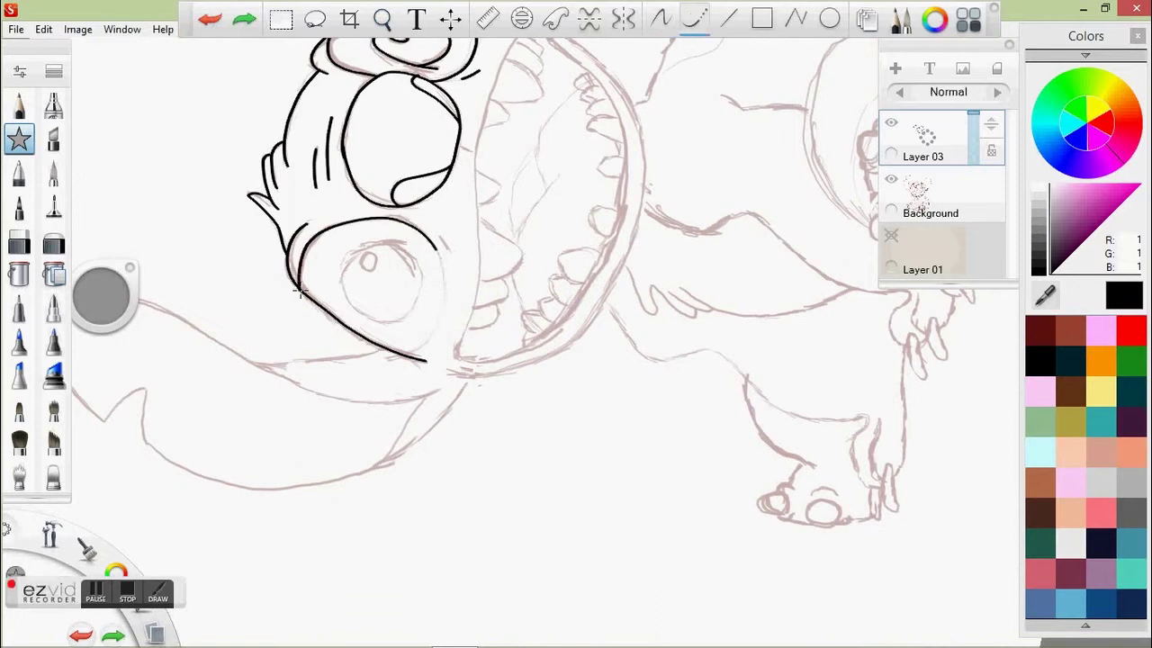
pyautogui.moveTo(450, 373); pyautogui.dragTo(494, 314)
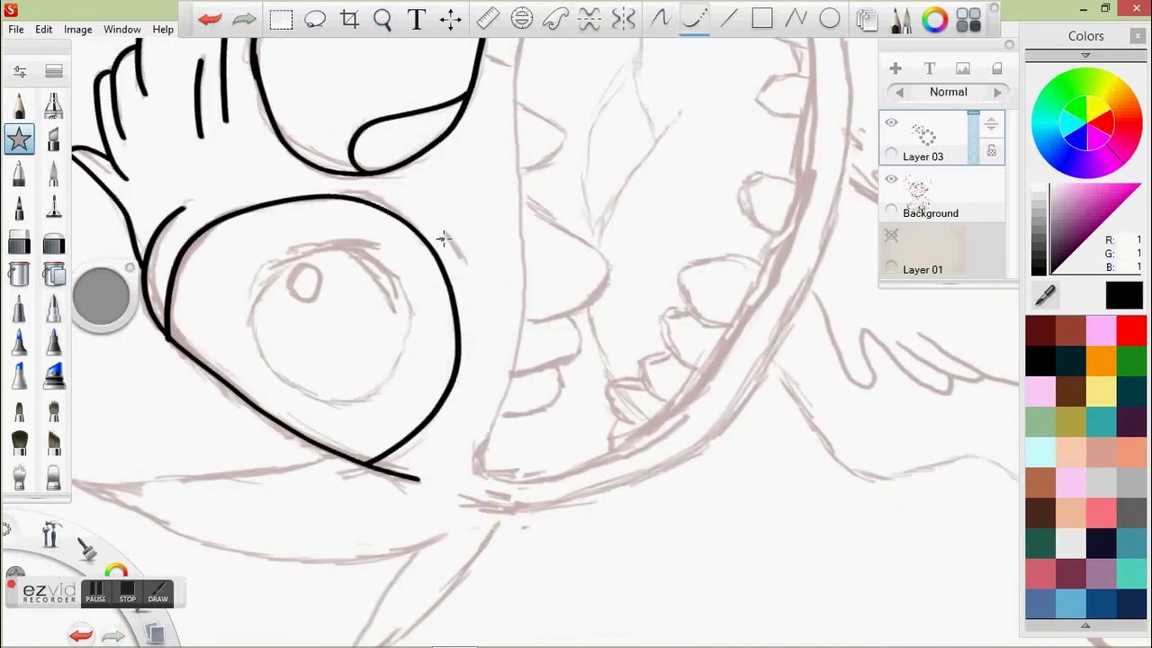
# Step: Ink the crease beside the left eye, then outline its round iris and small highlight with a thinner pencil line
pyautogui.moveTo(442, 237); pyautogui.dragTo(463, 263)
pyautogui.press('e')
pyautogui.press('e')
pyautogui.moveTo(312, 243)
pyautogui.mouseDown()
pyautogui.moveTo(276, 265)
pyautogui.moveTo(256, 341)
pyautogui.moveTo(290, 385)
pyautogui.moveTo(351, 402)
pyautogui.moveTo(401, 359)
pyautogui.moveTo(405, 290)
pyautogui.moveTo(346, 242)
pyautogui.moveTo(380, 245)
pyautogui.moveTo(335, 242)
pyautogui.moveTo(286, 260)
pyautogui.moveTo(261, 318)
pyautogui.moveTo(291, 386)
pyautogui.moveTo(413, 301)
pyautogui.mouseUp()
pyautogui.hotkey('ctrl', 'z')
pyautogui.moveTo(306, 268)
pyautogui.mouseDown()
pyautogui.moveTo(304, 303)
pyautogui.moveTo(301, 269)
pyautogui.mouseUp()
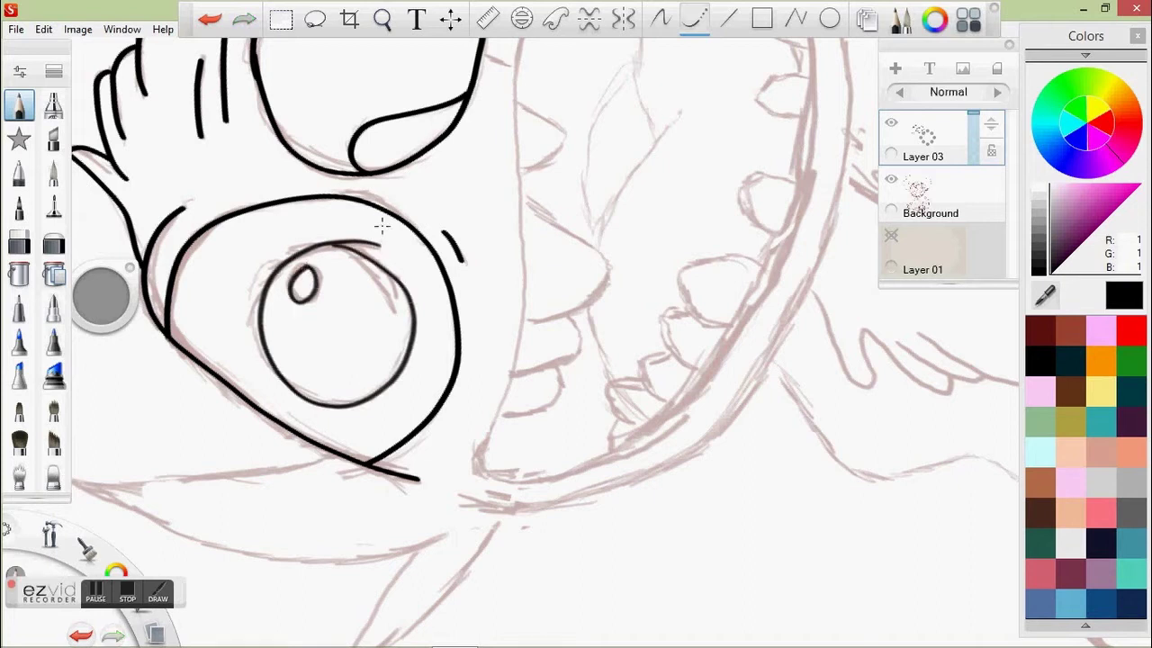
# Step: Check the ink without the Background sketch, then ink the mouth's upper edge
pyautogui.press('space')
pyautogui.moveTo(408, 273)
pyautogui.mouseDown()
pyautogui.moveTo(540, 385)
pyautogui.moveTo(527, 488)
pyautogui.moveTo(506, 494)
pyautogui.mouseUp()
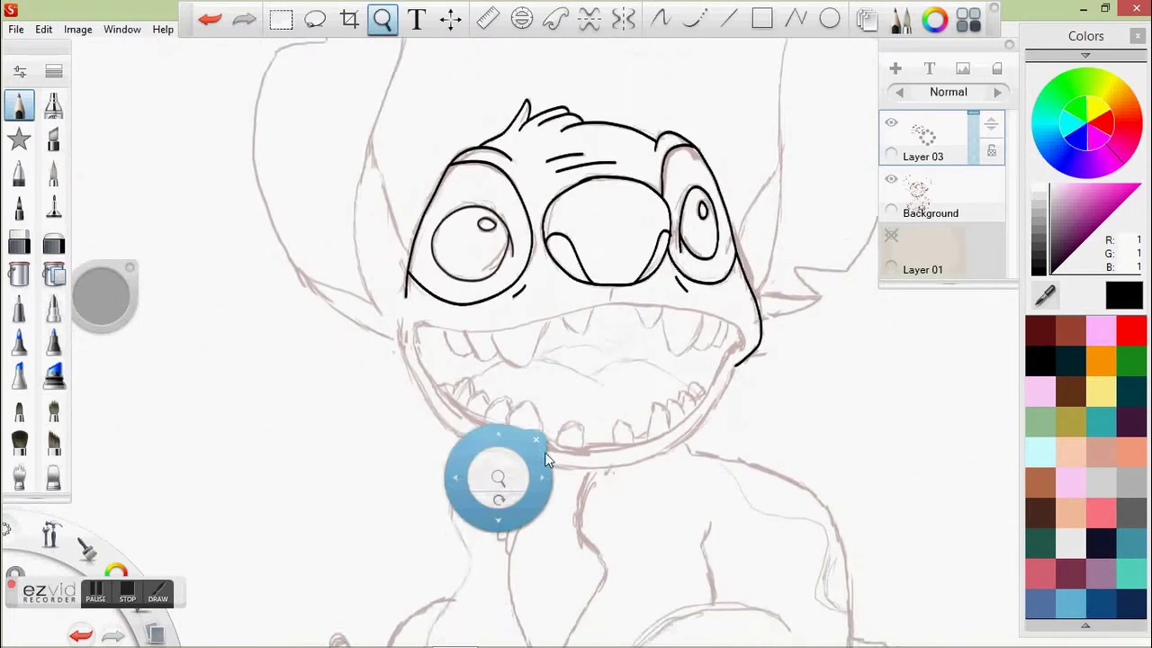
pyautogui.click(891, 179)
pyautogui.click(891, 179)
pyautogui.press('space')
pyautogui.moveTo(480, 379); pyautogui.dragTo(504, 270)
pyautogui.click(695, 18)
pyautogui.moveTo(622, 62)
pyautogui.mouseDown()
pyautogui.moveTo(547, 150)
pyautogui.moveTo(558, 354)
pyautogui.moveTo(437, 185)
pyautogui.moveTo(395, 148)
pyautogui.moveTo(470, 286)
pyautogui.moveTo(530, 471)
pyautogui.mouseUp()
pyautogui.press('space')
pyautogui.click(210, 19)
pyautogui.press('space')
# Step: Ink the inner lower edge of the mouth up to its right corner
pyautogui.moveTo(442, 254)
pyautogui.mouseDown()
pyautogui.moveTo(552, 244)
pyautogui.moveTo(538, 182)
pyautogui.mouseUp()
pyautogui.press('c')
pyautogui.press('space')
pyautogui.moveTo(612, 208)
pyautogui.mouseDown()
pyautogui.moveTo(628, 224)
pyautogui.moveTo(540, 83)
pyautogui.moveTo(463, 324)
pyautogui.moveTo(504, 500)
pyautogui.moveTo(545, 563)
pyautogui.mouseUp()
pyautogui.press('space')
pyautogui.moveTo(545, 564)
pyautogui.mouseDown()
pyautogui.moveTo(514, 347)
pyautogui.moveTo(629, 270)
pyautogui.mouseUp()
pyautogui.click(689, 15)
pyautogui.click(693, 16)
pyautogui.moveTo(552, 140)
pyautogui.mouseDown()
pyautogui.moveTo(517, 203)
pyautogui.moveTo(494, 302)
pyautogui.moveTo(516, 436)
pyautogui.moveTo(576, 557)
pyautogui.mouseUp()
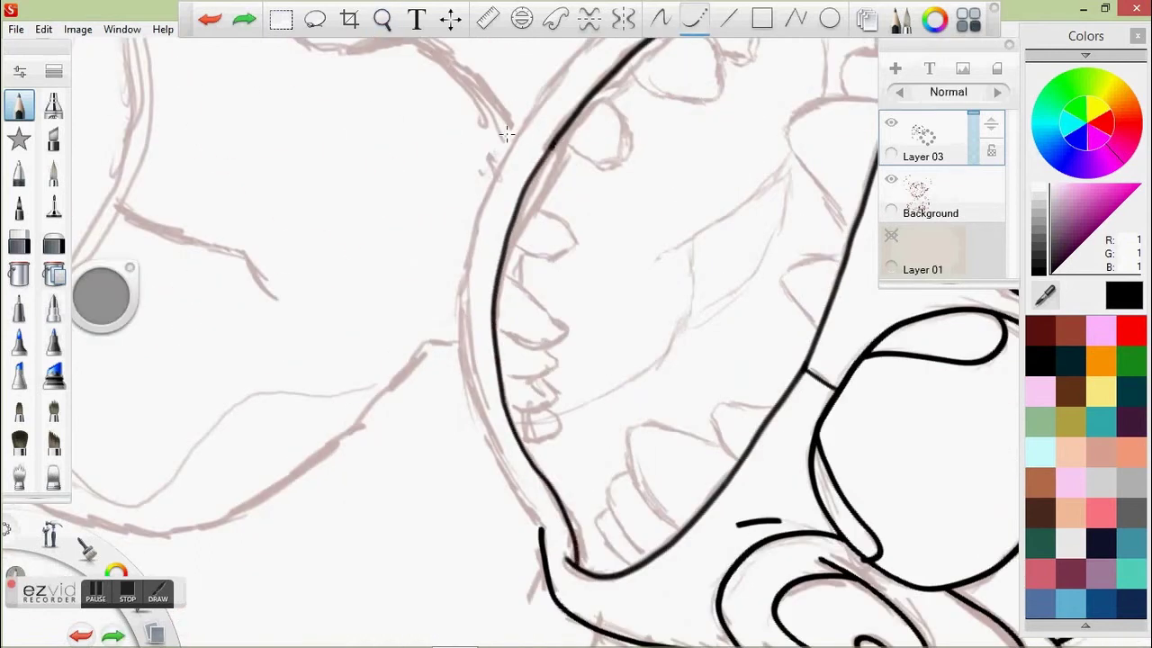
# Step: Ink the outer jaw line around the underside of the mouth
pyautogui.moveTo(487, 191)
pyautogui.mouseDown()
pyautogui.moveTo(463, 311)
pyautogui.moveTo(544, 537)
pyautogui.mouseUp()
pyautogui.press('space')
pyautogui.moveTo(463, 419); pyautogui.dragTo(626, 319)
pyautogui.moveTo(389, 76)
pyautogui.mouseDown()
pyautogui.moveTo(367, 215)
pyautogui.moveTo(401, 353)
pyautogui.mouseUp()
pyautogui.moveTo(388, 77)
pyautogui.mouseDown()
pyautogui.moveTo(380, 219)
pyautogui.moveTo(436, 383)
pyautogui.moveTo(630, 558)
pyautogui.moveTo(678, 574)
pyautogui.mouseUp()
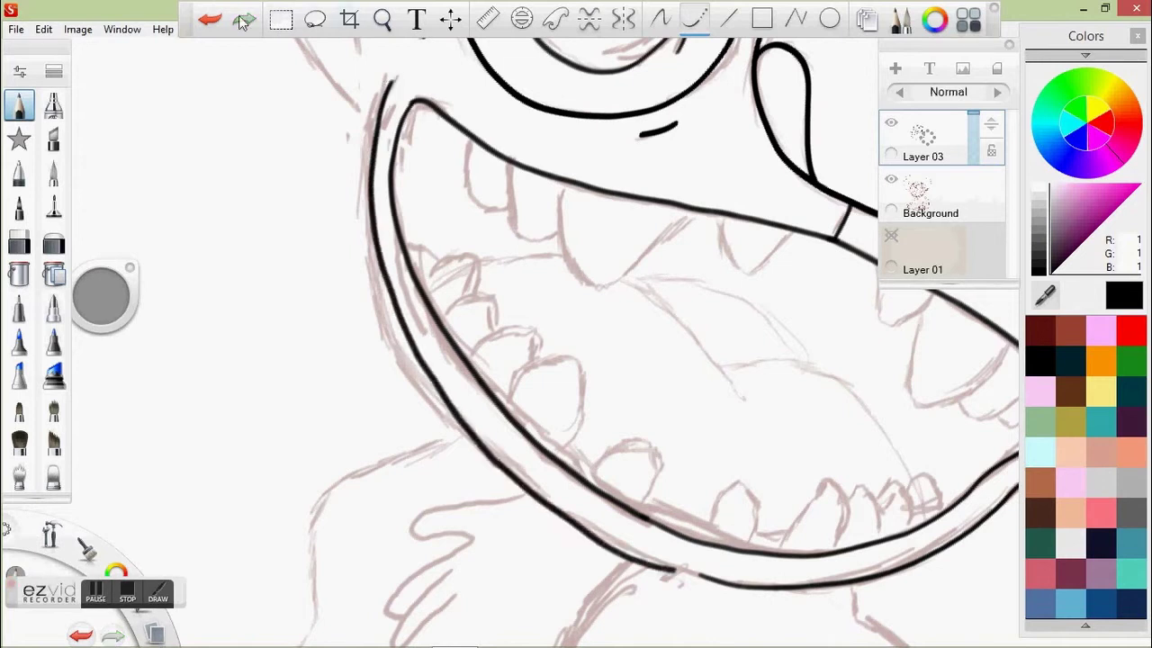
# Step: Redraw the missing section of the outer jaw line under the chin
pyautogui.press('space')
pyautogui.moveTo(442, 244); pyautogui.dragTo(683, 153)
pyautogui.hotkey('ctrl', 'z')
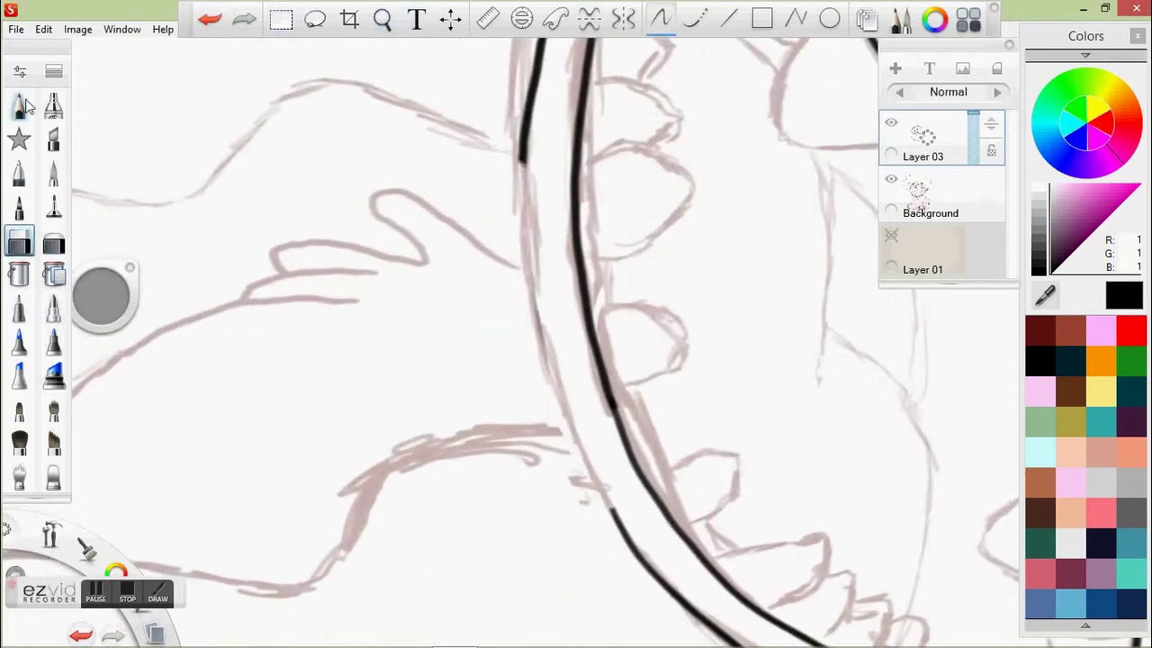
pyautogui.moveTo(520, 164); pyautogui.dragTo(553, 367)
pyautogui.hotkey('ctrl', 'z')
pyautogui.moveTo(520, 166)
pyautogui.mouseDown()
pyautogui.moveTo(529, 270)
pyautogui.moveTo(559, 392)
pyautogui.moveTo(625, 535)
pyautogui.mouseUp()
# Step: Rework the outer jaw line on the right side so that it joins the right cheek
pyautogui.click(381, 18)
pyautogui.moveTo(387, 180)
pyautogui.mouseDown()
pyautogui.moveTo(404, 147)
pyautogui.moveTo(365, 334)
pyautogui.moveTo(554, 454)
pyautogui.moveTo(579, 342)
pyautogui.moveTo(535, 54)
pyautogui.moveTo(459, 324)
pyautogui.moveTo(499, 415)
pyautogui.mouseUp()
pyautogui.hotkey('ctrl', 'z')
pyautogui.click(381, 18)
pyautogui.moveTo(475, 308); pyautogui.dragTo(641, 129)
pyautogui.moveTo(531, 346)
pyautogui.mouseDown()
pyautogui.moveTo(476, 226)
pyautogui.moveTo(504, 294)
pyautogui.mouseUp()
pyautogui.click(209, 18)
pyautogui.click(695, 18)
pyautogui.moveTo(464, 206); pyautogui.dragTo(547, 368)
pyautogui.press('space')
pyautogui.moveTo(532, 134)
pyautogui.mouseDown()
pyautogui.moveTo(414, 252)
pyautogui.moveTo(547, 209)
pyautogui.moveTo(524, 56)
pyautogui.moveTo(543, 275)
pyautogui.moveTo(598, 373)
pyautogui.mouseUp()
pyautogui.press('space')
pyautogui.hotkey('ctrl', 'z')
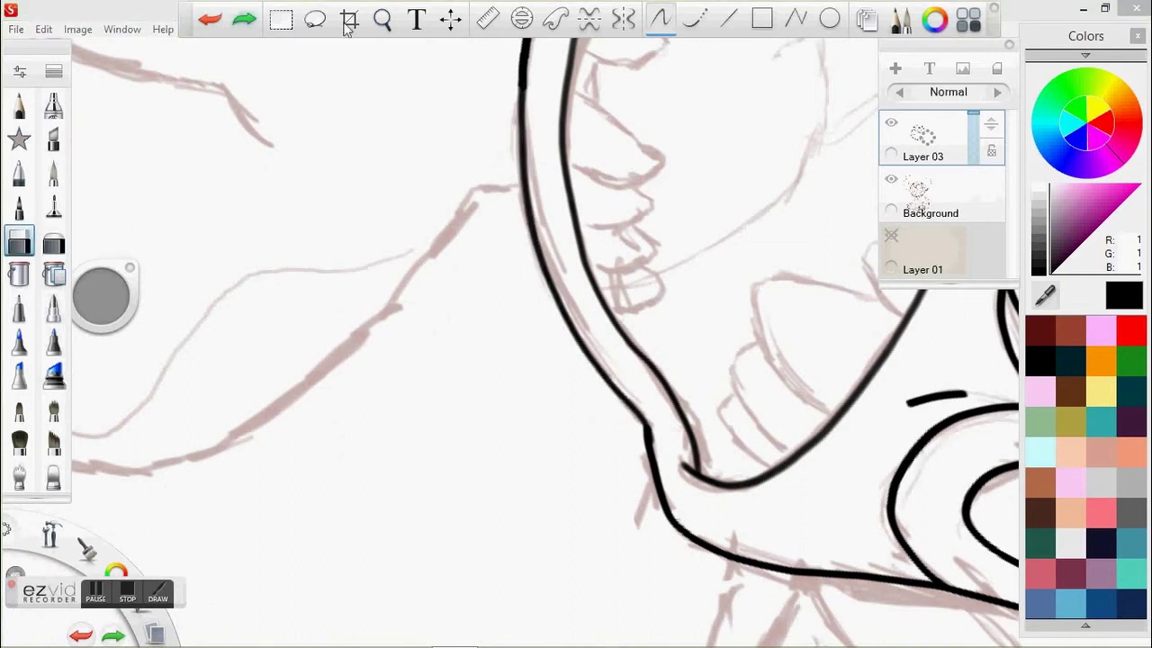
pyautogui.moveTo(521, 79)
pyautogui.mouseDown()
pyautogui.moveTo(535, 236)
pyautogui.moveTo(601, 373)
pyautogui.moveTo(653, 439)
pyautogui.mouseUp()
# Step: Ink the upper teeth on the left side of the mouth, including the large fang
pyautogui.press('space')
pyautogui.moveTo(441, 463)
pyautogui.mouseDown()
pyautogui.moveTo(440, 450)
pyautogui.moveTo(440, 468)
pyautogui.mouseUp()
pyautogui.moveTo(484, 259)
pyautogui.mouseDown()
pyautogui.moveTo(553, 297)
pyautogui.moveTo(578, 214)
pyautogui.mouseUp()
pyautogui.moveTo(292, 343)
pyautogui.mouseDown()
pyautogui.moveTo(330, 406)
pyautogui.moveTo(433, 381)
pyautogui.moveTo(455, 272)
pyautogui.mouseUp()
pyautogui.moveTo(224, 371)
pyautogui.mouseDown()
pyautogui.moveTo(470, 339)
pyautogui.moveTo(518, 399)
pyautogui.moveTo(572, 369)
pyautogui.mouseUp()
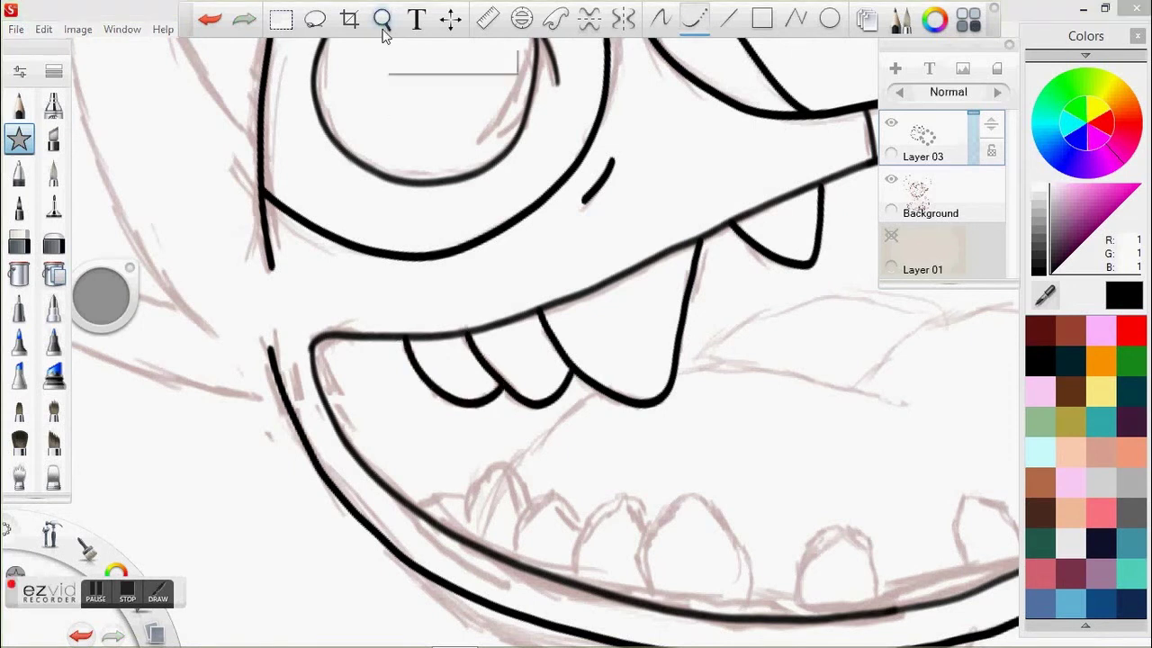
# Step: Ink the upper teeth on the right side of the mouth
pyautogui.moveTo(385, 26); pyautogui.dragTo(532, 247)
pyautogui.moveTo(583, 210)
pyautogui.mouseDown()
pyautogui.moveTo(691, 280)
pyautogui.moveTo(707, 171)
pyautogui.mouseUp()
pyautogui.moveTo(695, 275); pyautogui.dragTo(759, 193)
pyautogui.moveTo(751, 261); pyautogui.dragTo(784, 185)
# Step: Ink the lower teeth from the left corner toward the right, with short gum lines between them
pyautogui.press('space')
pyautogui.moveTo(519, 360); pyautogui.dragTo(672, 230)
pyautogui.hotkey('ctrl', 'z')
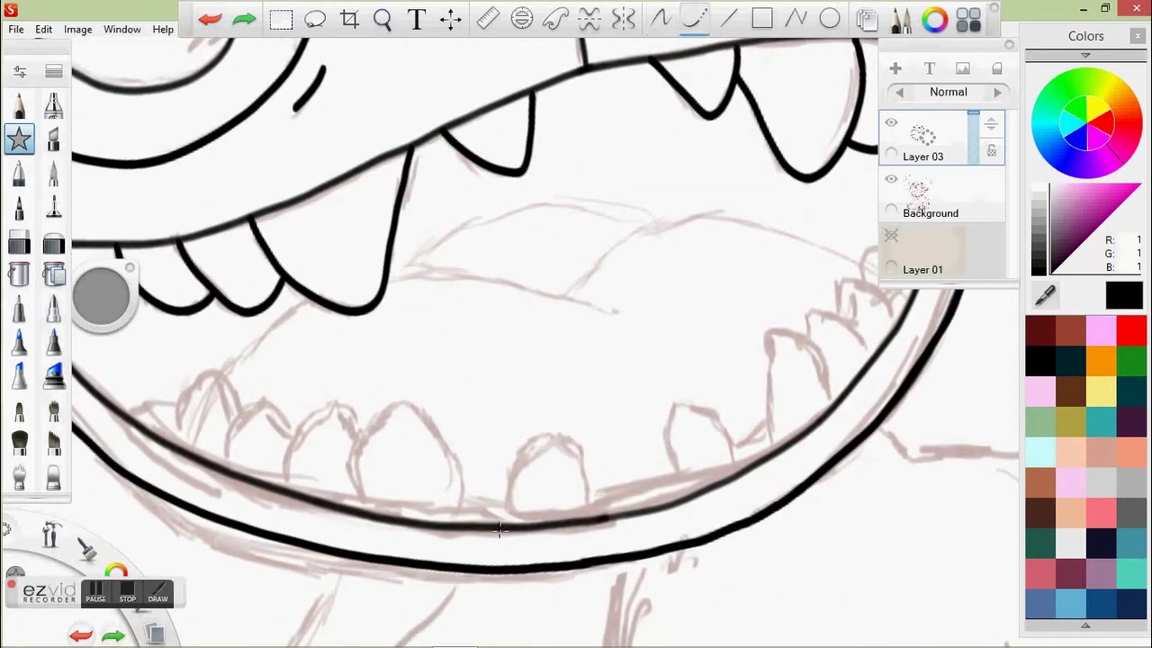
pyautogui.moveTo(671, 414); pyautogui.dragTo(742, 468)
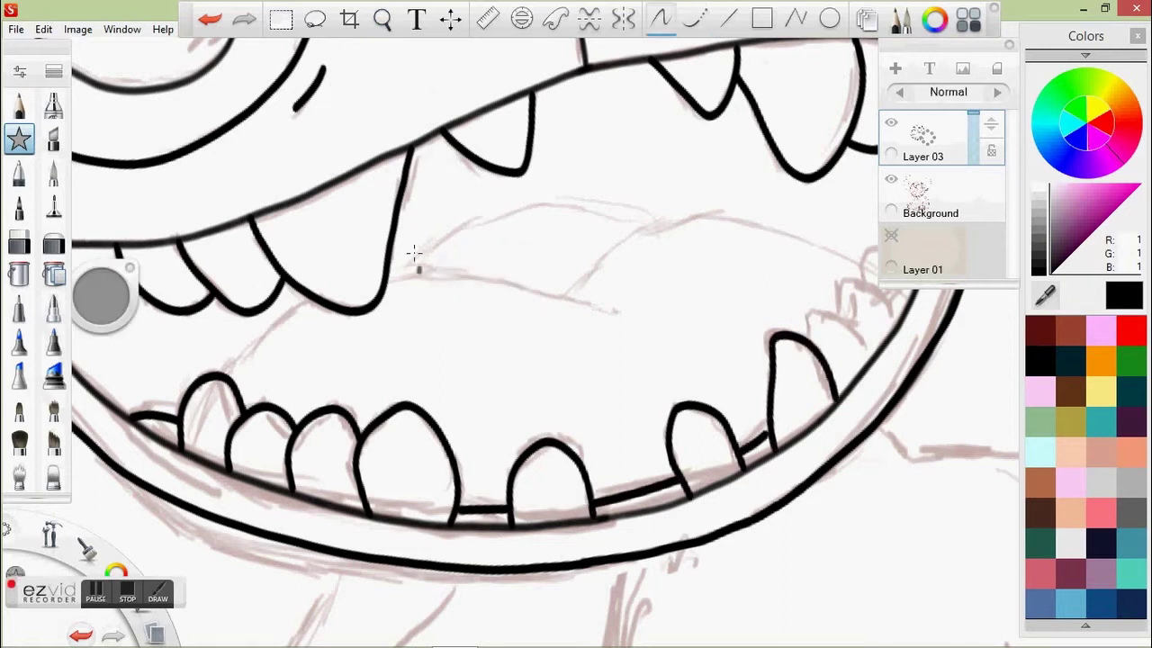
# Step: Ink the left part of the tongue's edge behind the lower teeth
pyautogui.moveTo(387, 276)
pyautogui.mouseDown()
pyautogui.moveTo(450, 267)
pyautogui.moveTo(583, 307)
pyautogui.mouseUp()
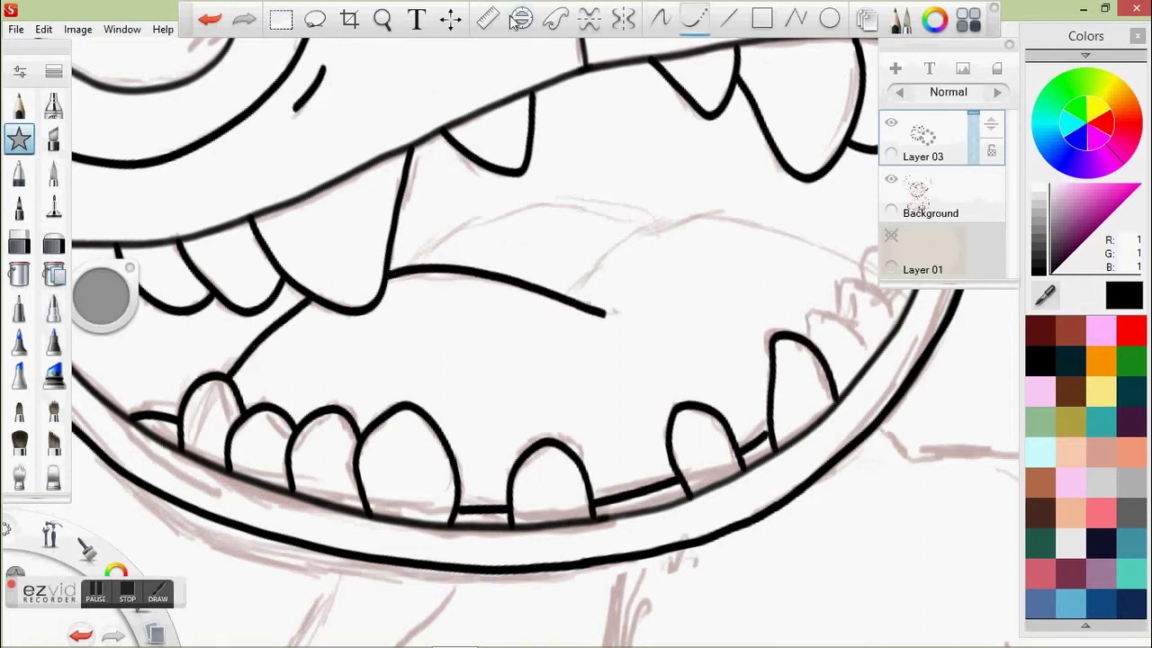
pyautogui.hotkey('ctrl', 'z')
pyautogui.moveTo(514, 321); pyautogui.dragTo(334, 312)
# Step: Ink the remaining small lower teeth on the right and the tongue's right hump
pyautogui.moveTo(627, 317); pyautogui.dragTo(691, 347)
pyautogui.moveTo(655, 298)
pyautogui.mouseDown()
pyautogui.moveTo(671, 274)
pyautogui.moveTo(720, 304)
pyautogui.mouseUp()
pyautogui.moveTo(684, 243); pyautogui.dragTo(683, 274)
pyautogui.moveTo(385, 286)
pyautogui.mouseDown()
pyautogui.moveTo(477, 218)
pyautogui.moveTo(552, 217)
pyautogui.moveTo(650, 252)
pyautogui.mouseUp()
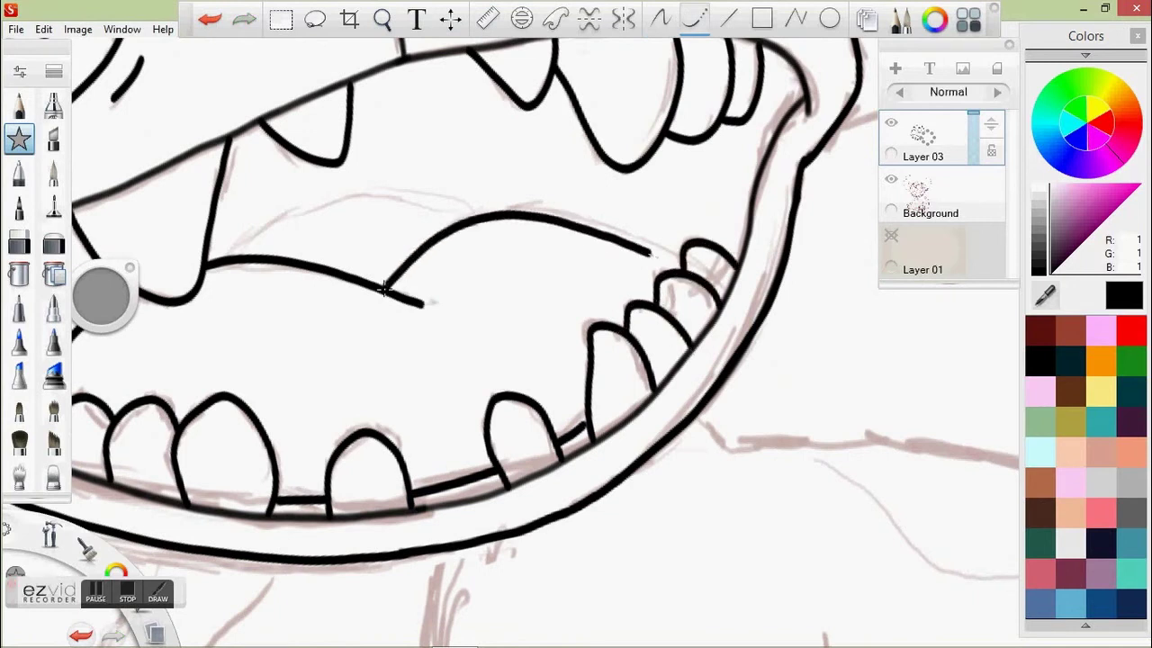
# Step: Lower the pencil's size with light pen pressure and redraw the arc at the back of the tongue
pyautogui.moveTo(232, 260); pyautogui.dragTo(466, 214)
pyautogui.hotkey('ctrl', 'z')
pyautogui.doubleClick(19, 138)
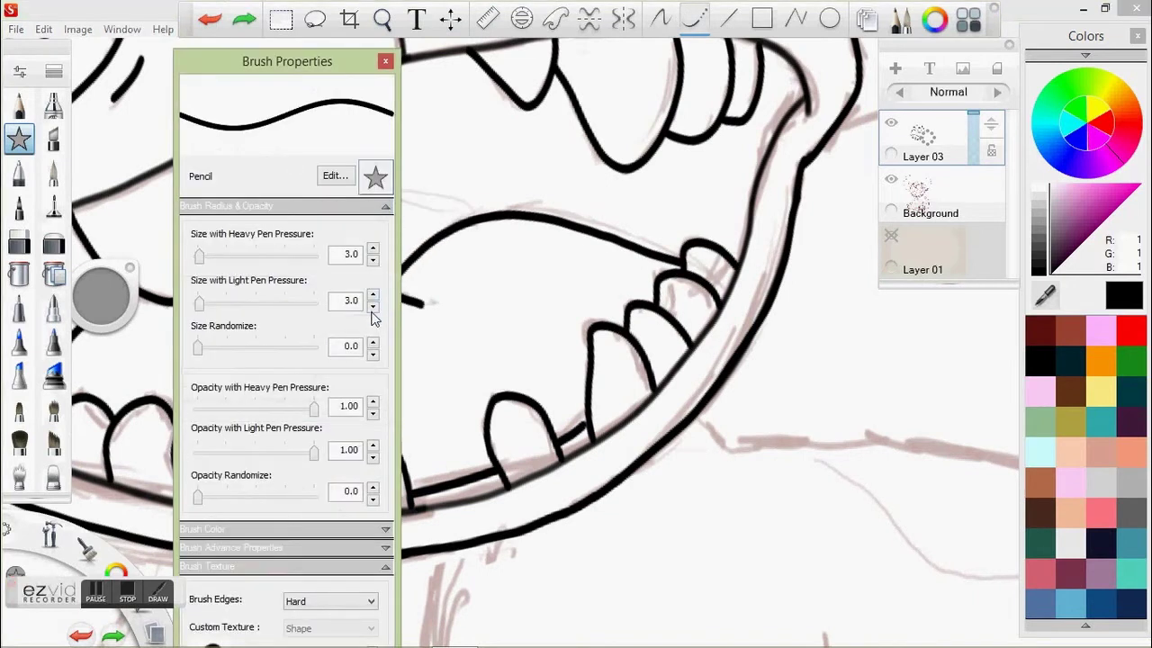
pyautogui.click(373, 308)
pyautogui.click(385, 60)
pyautogui.moveTo(232, 260)
pyautogui.mouseDown()
pyautogui.moveTo(252, 238)
pyautogui.moveTo(368, 192)
pyautogui.moveTo(467, 216)
pyautogui.mouseUp()
# Step: Fit an ellipse guide to the sketched left ear and ink the ear's long outer edge along it
pyautogui.press('space')
pyautogui.moveTo(407, 243); pyautogui.dragTo(423, 191)
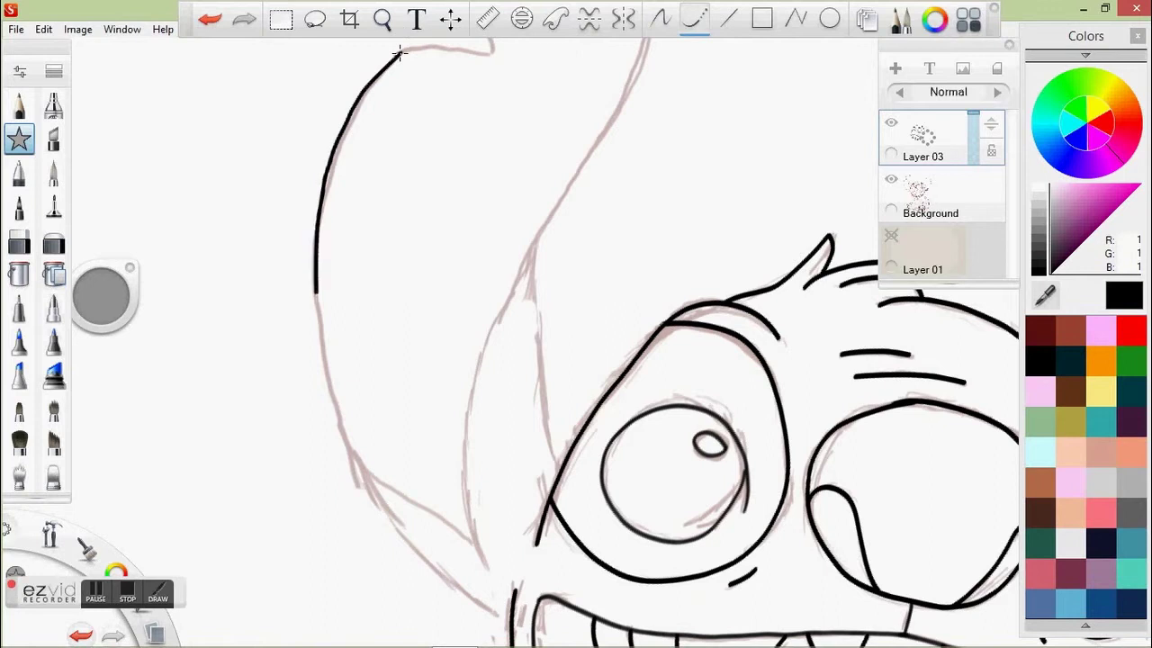
pyautogui.click(209, 18)
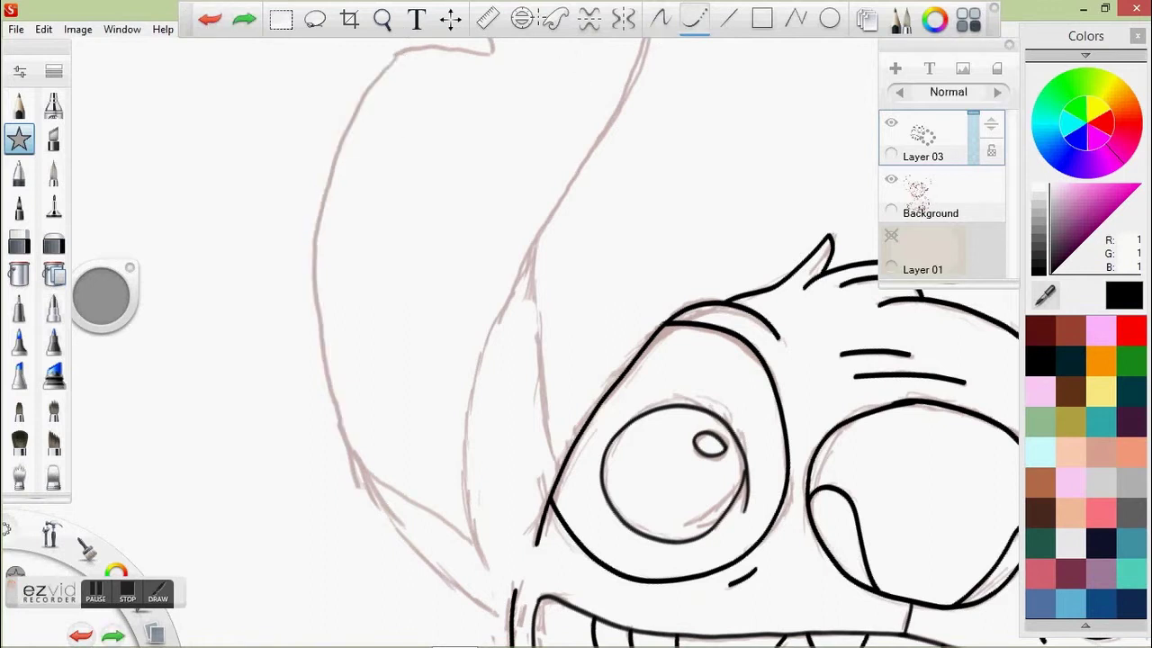
pyautogui.click(522, 18)
pyautogui.moveTo(579, 342); pyautogui.dragTo(514, 298)
pyautogui.moveTo(517, 75); pyautogui.dragTo(716, 241)
pyautogui.press('space')
pyautogui.moveTo(455, 203); pyautogui.dragTo(525, 306)
pyautogui.moveTo(749, 255); pyautogui.dragTo(771, 266)
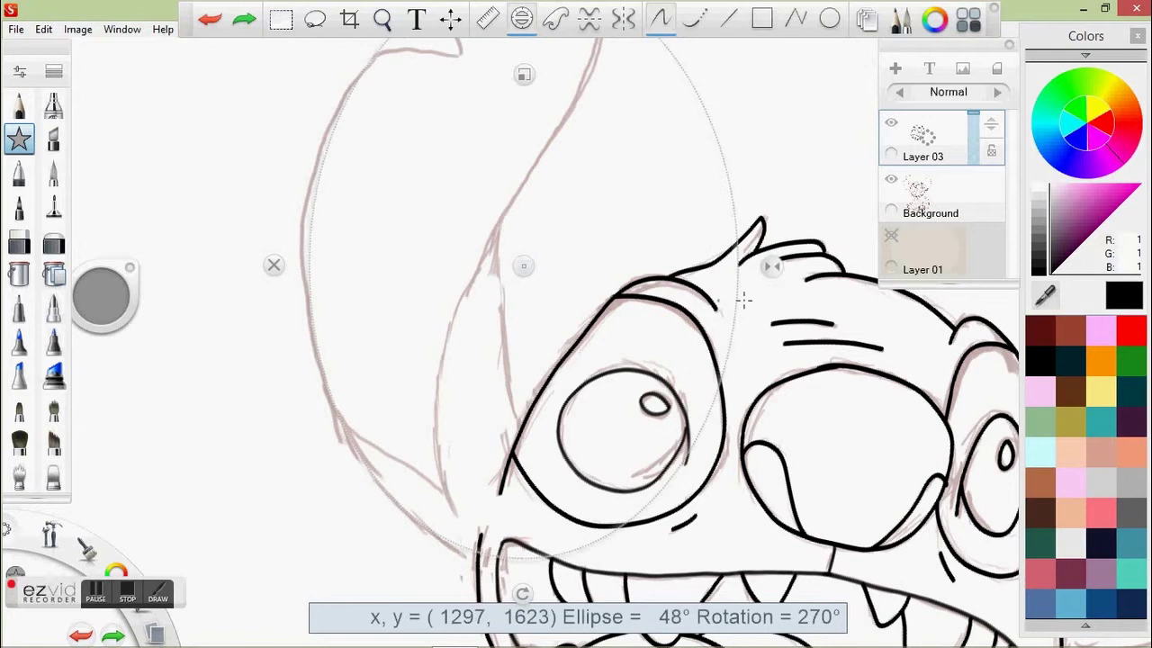
pyautogui.moveTo(523, 265); pyautogui.dragTo(530, 269)
pyautogui.moveTo(466, 555)
pyautogui.mouseDown()
pyautogui.moveTo(475, 560)
pyautogui.moveTo(374, 55)
pyautogui.mouseUp()
# Step: Reposition the ellipse guide, ink the left ear's inner fold curve along it, and turn the guide off
pyautogui.moveTo(535, 270); pyautogui.dragTo(533, 273)
pyautogui.moveTo(656, 79)
pyautogui.mouseDown()
pyautogui.moveTo(669, 111)
pyautogui.moveTo(660, 134)
pyautogui.mouseUp()
pyautogui.moveTo(662, 432); pyautogui.dragTo(660, 441)
pyautogui.moveTo(439, 436); pyautogui.dragTo(453, 514)
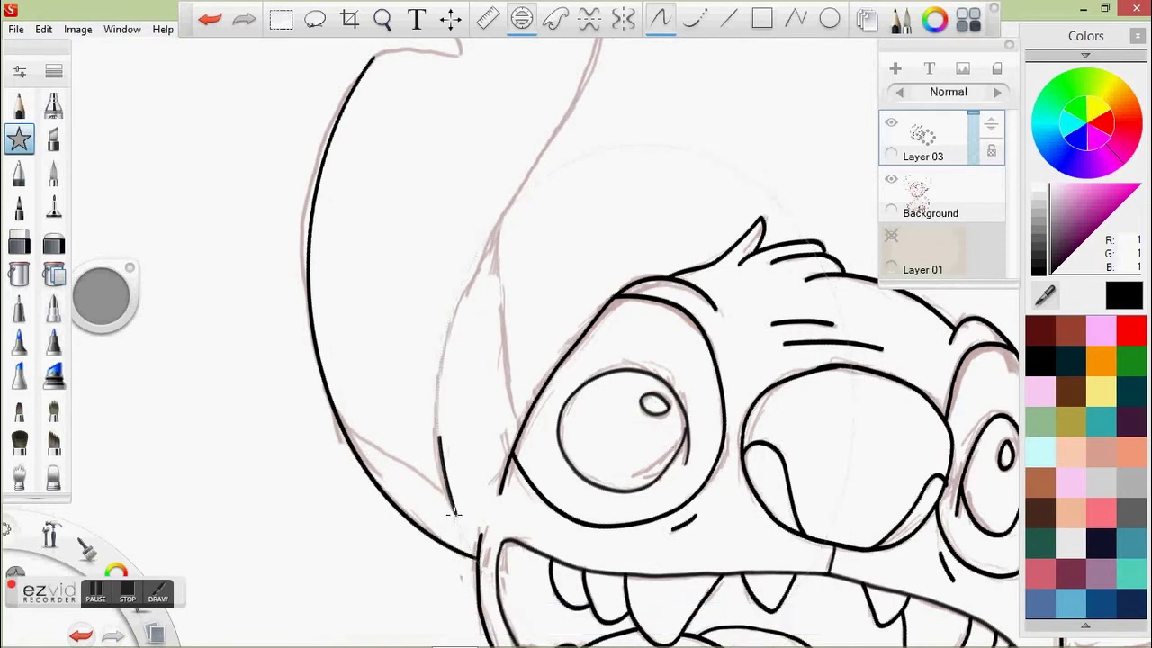
pyautogui.click(511, 22)
# Step: Ink the notch in the left ear's outer edge and the ear's rounded tip, using Steady Stroke for smooth curves
pyautogui.press('space')
pyautogui.moveTo(437, 250); pyautogui.dragTo(519, 121)
pyautogui.moveTo(276, 300); pyautogui.dragTo(365, 292)
pyautogui.hotkey('ctrl', 'z')
pyautogui.moveTo(276, 300); pyautogui.dragTo(450, 302)
pyautogui.moveTo(352, 172); pyautogui.dragTo(450, 306)
pyautogui.press('space')
pyautogui.moveTo(437, 226)
pyautogui.mouseDown()
pyautogui.moveTo(455, 270)
pyautogui.moveTo(347, 178)
pyautogui.moveTo(378, 142)
pyautogui.mouseUp()
pyautogui.click(694, 19)
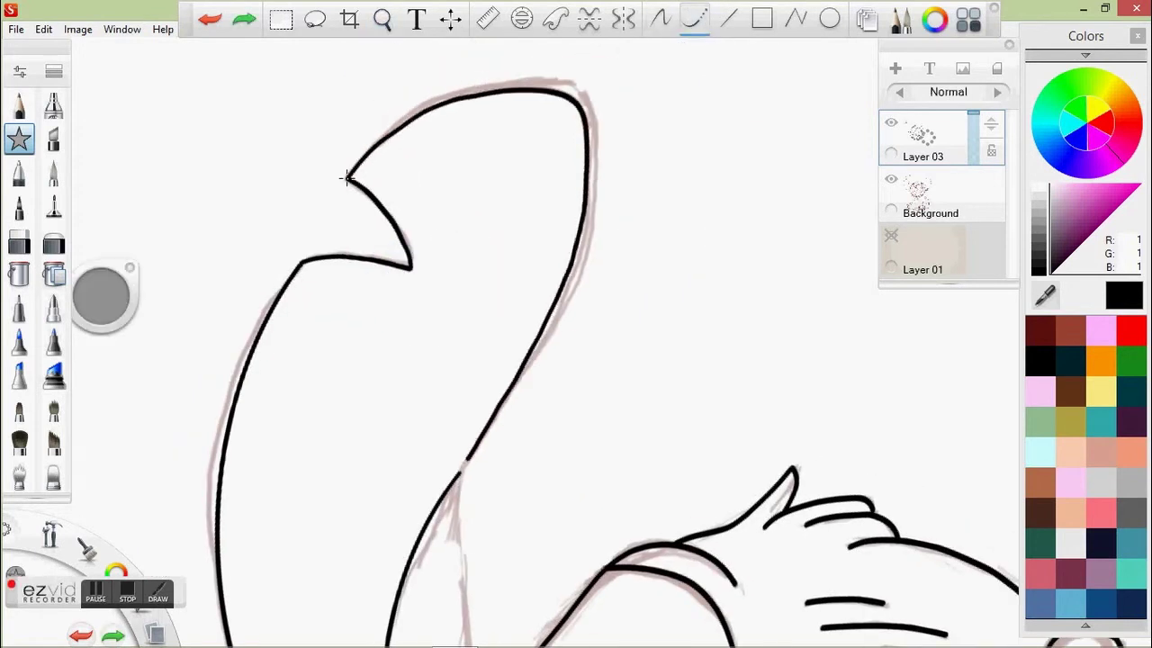
# Step: Ink the left ear's inner side from the tip down to where it meets the head
pyautogui.press('space')
pyautogui.moveTo(467, 404); pyautogui.dragTo(563, 123)
pyautogui.hotkey('ctrl', 'z')
pyautogui.moveTo(483, 126)
pyautogui.mouseDown()
pyautogui.moveTo(479, 445)
pyautogui.moveTo(491, 504)
pyautogui.mouseUp()
pyautogui.press('space')
pyautogui.moveTo(490, 504); pyautogui.dragTo(445, 282)
pyautogui.moveTo(362, 346); pyautogui.dragTo(282, 266)
# Step: Ink the small pointed fold at the left ear's base and tidy its line ends
pyautogui.press('space')
pyautogui.moveTo(445, 257); pyautogui.dragTo(624, 286)
pyautogui.moveTo(540, 101); pyautogui.dragTo(553, 65)
pyautogui.hotkey('ctrl', 'z')
pyautogui.moveTo(522, 127)
pyautogui.mouseDown()
pyautogui.moveTo(558, 51)
pyautogui.moveTo(464, 263)
pyautogui.mouseUp()
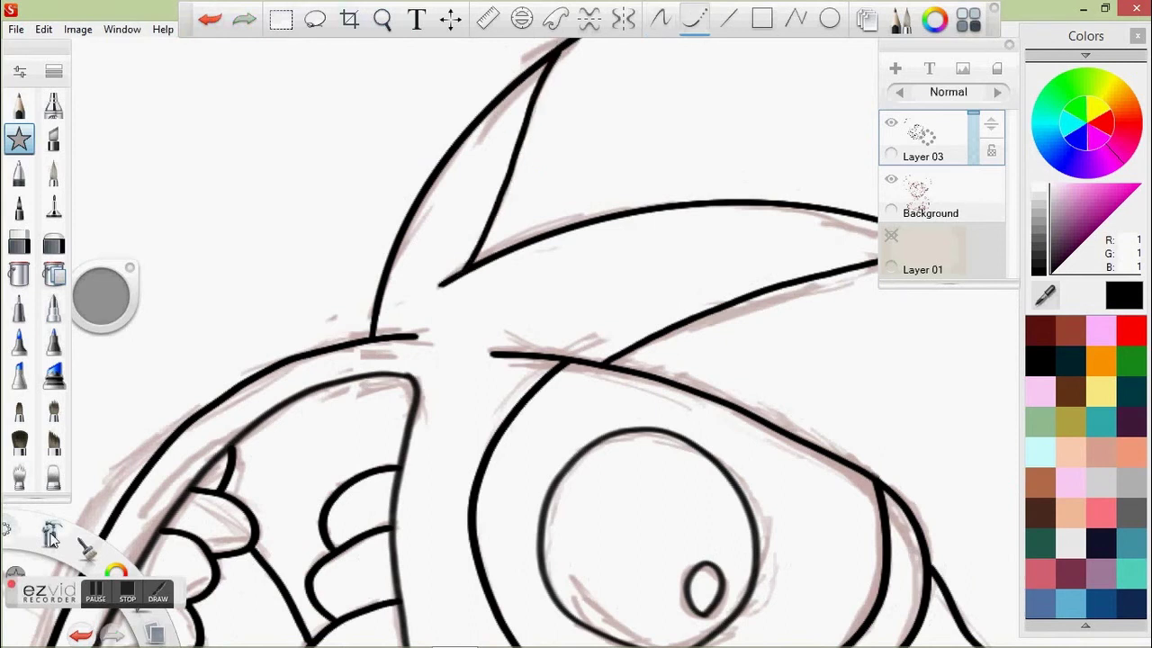
pyautogui.scroll(-5, 52, 537)
pyautogui.scroll(5, 502, 452)
pyautogui.moveTo(449, 471); pyautogui.dragTo(502, 452)
pyautogui.press('e')
# Step: Ink both long edges of the right ear with the ellipse guide and join them at the tip
pyautogui.moveTo(590, 348); pyautogui.dragTo(453, 300)
pyautogui.moveTo(558, 309)
pyautogui.mouseDown()
pyautogui.moveTo(581, 506)
pyautogui.moveTo(465, 306)
pyautogui.moveTo(715, 210)
pyautogui.moveTo(697, 286)
pyautogui.moveTo(635, 290)
pyautogui.moveTo(639, 311)
pyautogui.mouseUp()
pyautogui.moveTo(536, 83); pyautogui.dragTo(487, 357)
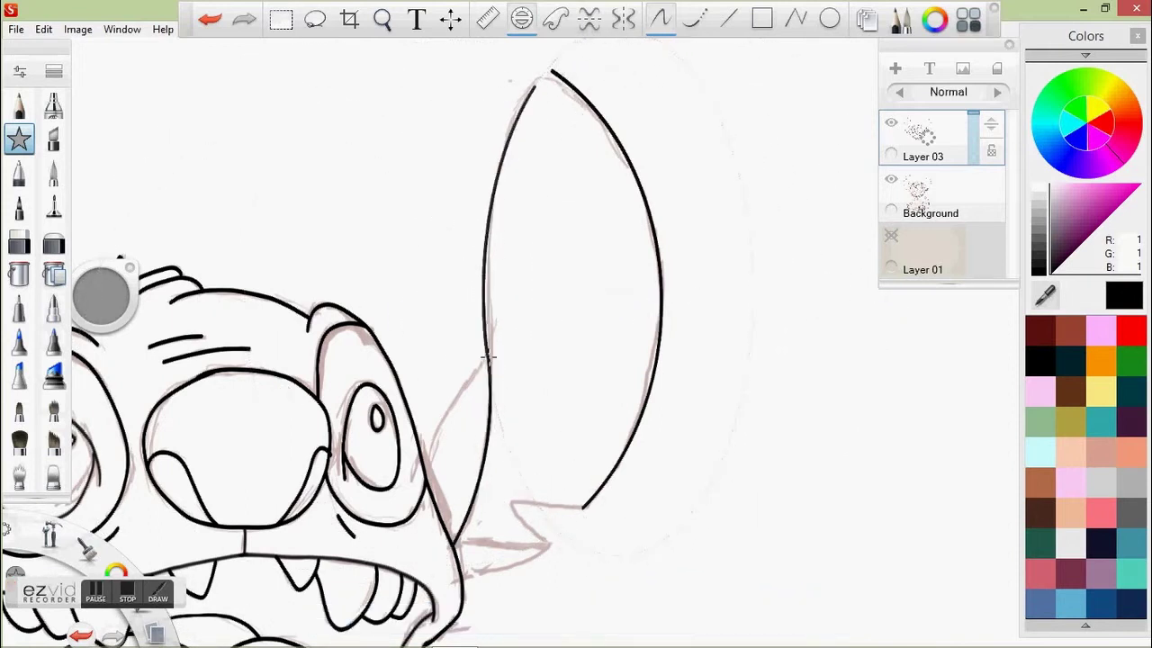
pyautogui.scroll(5, 561, 201)
pyautogui.moveTo(475, 169); pyautogui.dragTo(461, 165)
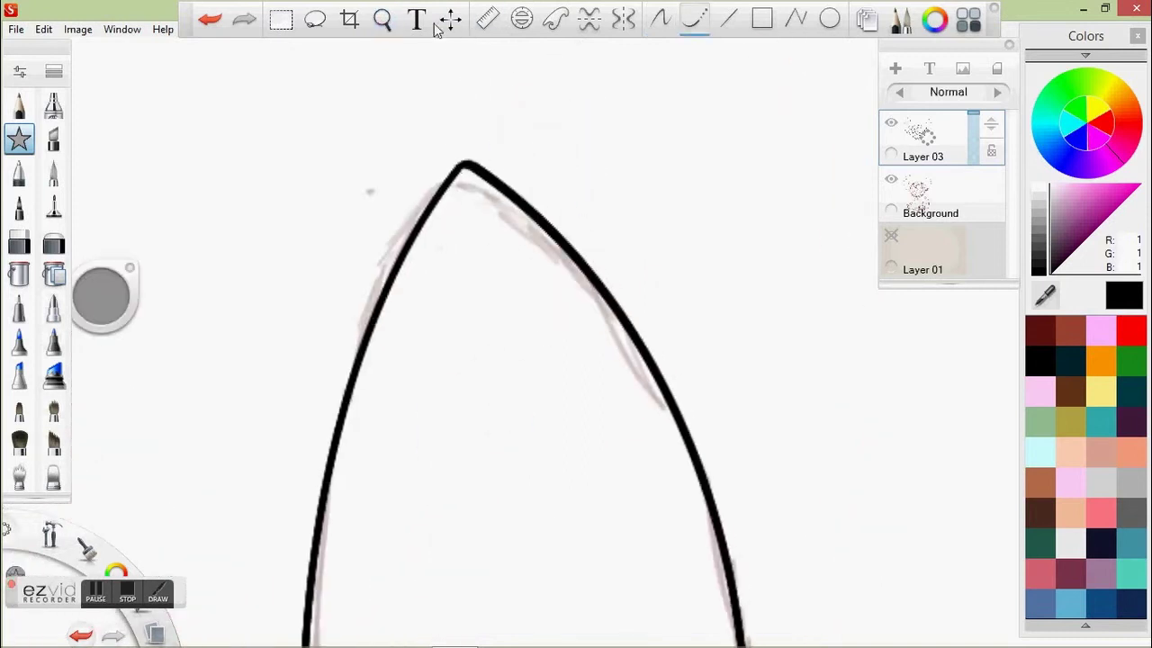
# Step: Ink the right ear's inner fold from the side of the head up to the ear's edge
pyautogui.scroll(-5, 447, 336)
pyautogui.scroll(6, 617, 258)
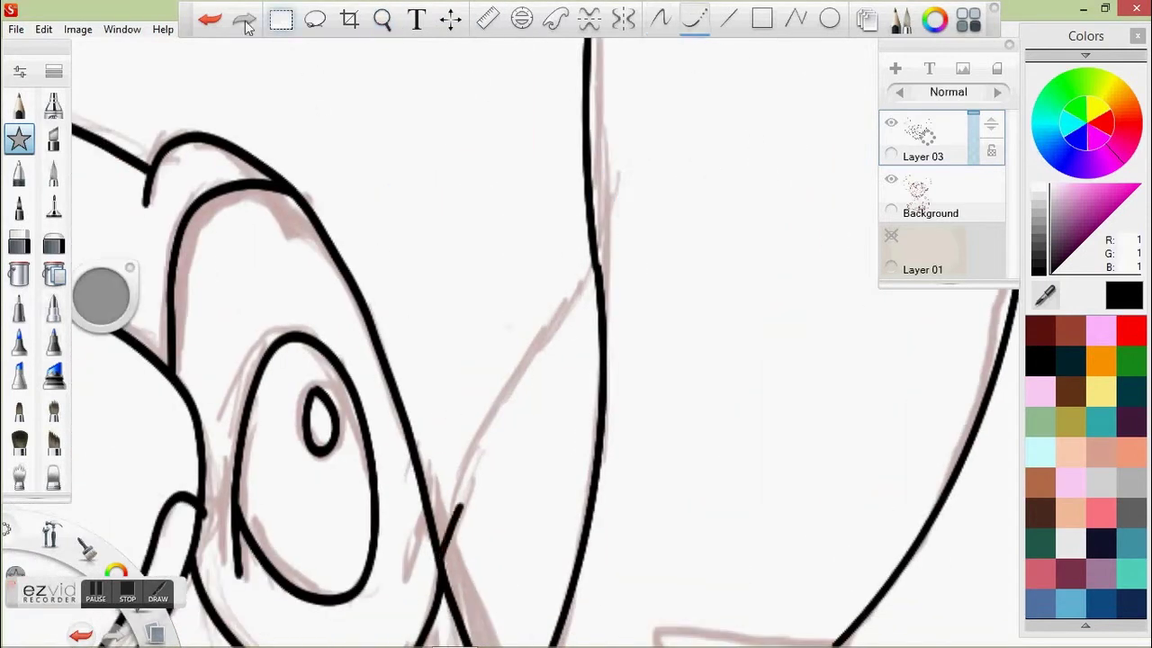
pyautogui.click(210, 18)
pyautogui.scroll(-4, 436, 306)
pyautogui.click(210, 19)
pyautogui.click(243, 19)
pyautogui.click(243, 19)
pyautogui.scroll(5, 593, 309)
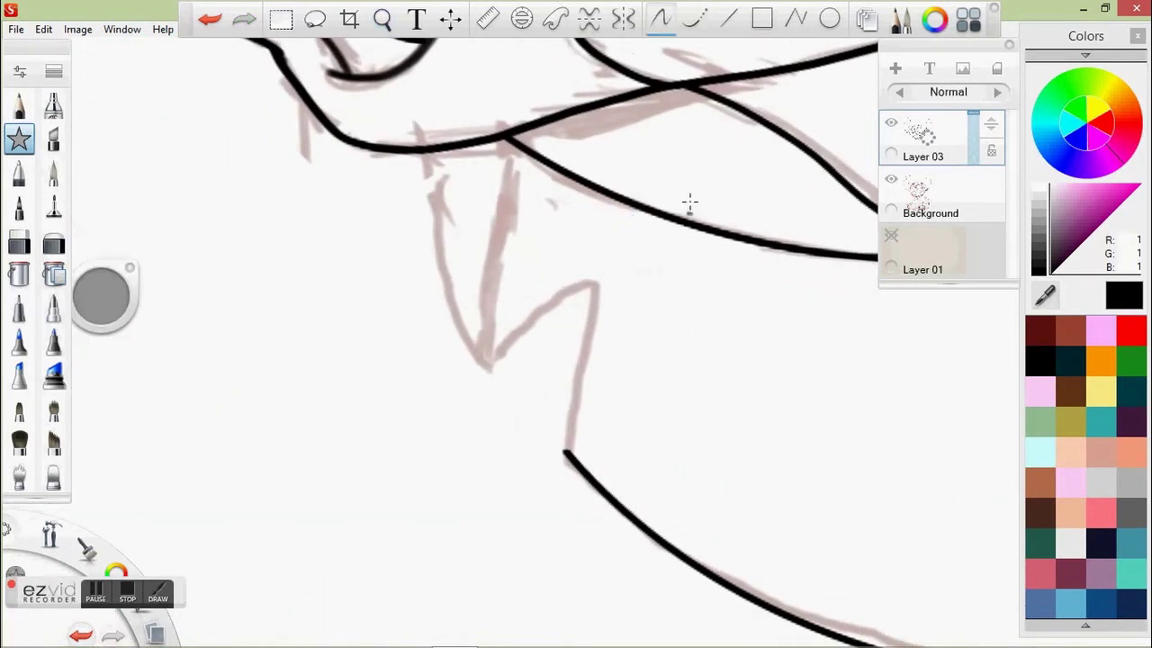
# Step: Ink the pointed fold at the right ear's base and the notch connecting it to the outer edge
pyautogui.moveTo(484, 362); pyautogui.dragTo(436, 149)
pyautogui.moveTo(517, 221)
pyautogui.mouseDown()
pyautogui.moveTo(485, 363)
pyautogui.moveTo(583, 285)
pyautogui.mouseUp()
pyautogui.hotkey('ctrl', 'z')
pyautogui.moveTo(339, 61); pyautogui.dragTo(514, 282)
pyautogui.moveTo(544, 175); pyautogui.dragTo(531, 272)
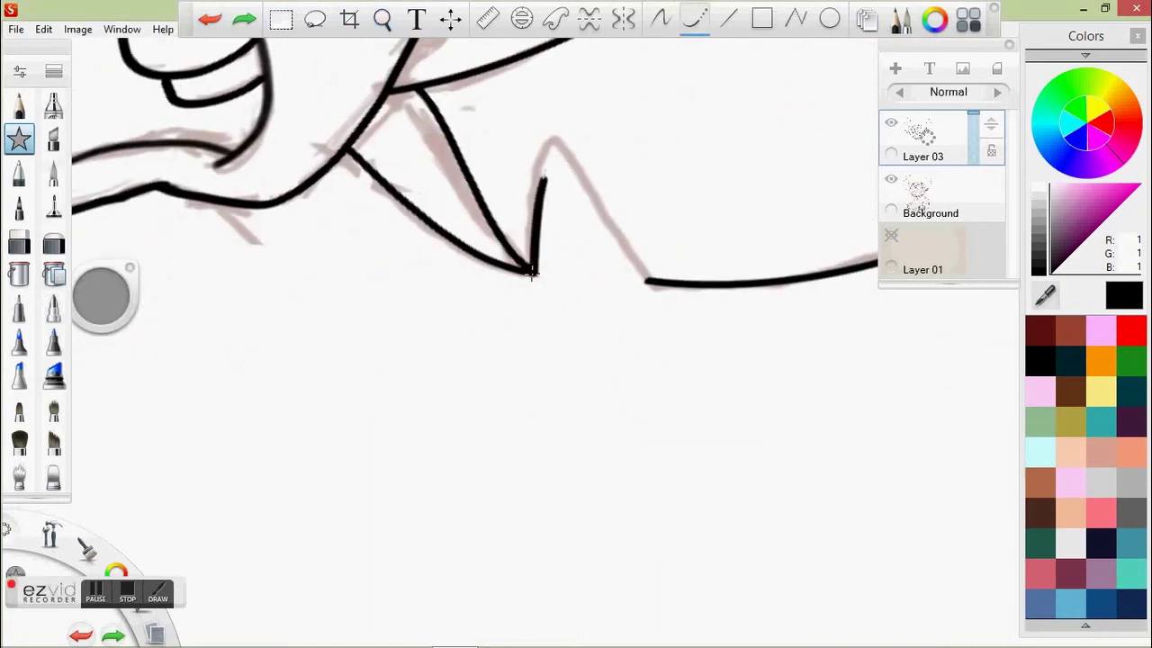
pyautogui.moveTo(556, 146); pyautogui.dragTo(646, 281)
pyautogui.press('e')
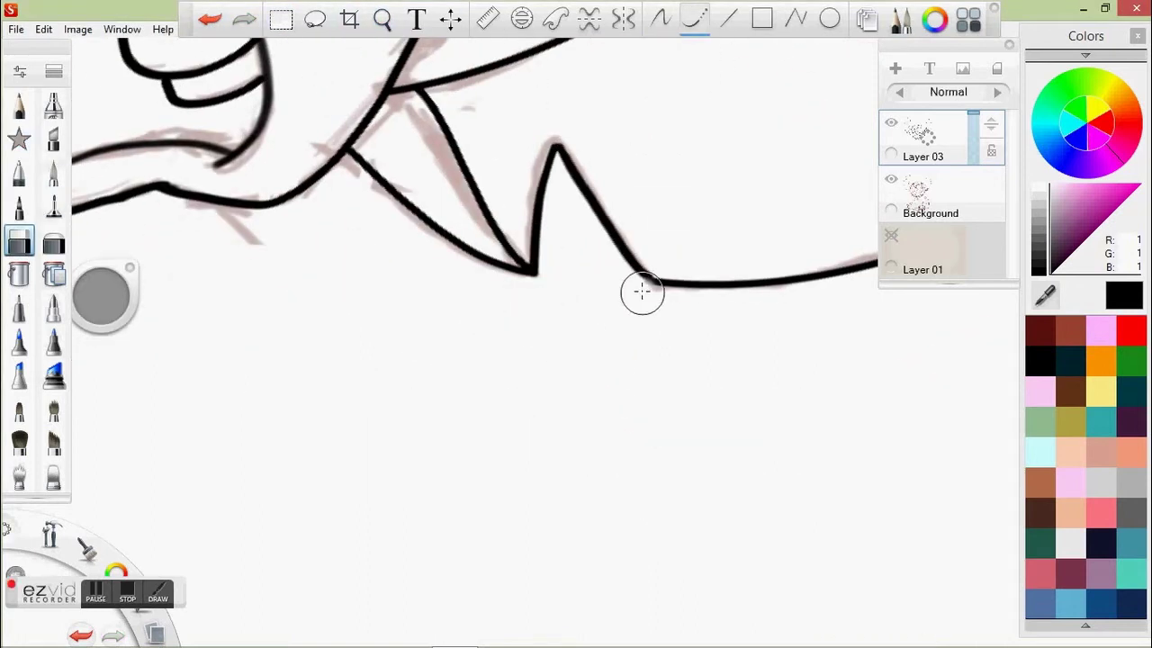
# Step: Ink the left arm's outer line, its hand and claws, and the lower toe pad of the left foot
pyautogui.press('Home')
pyautogui.press('b')
pyautogui.moveTo(385, 32)
pyautogui.mouseDown()
pyautogui.moveTo(549, 337)
pyautogui.moveTo(679, 287)
pyautogui.mouseUp()
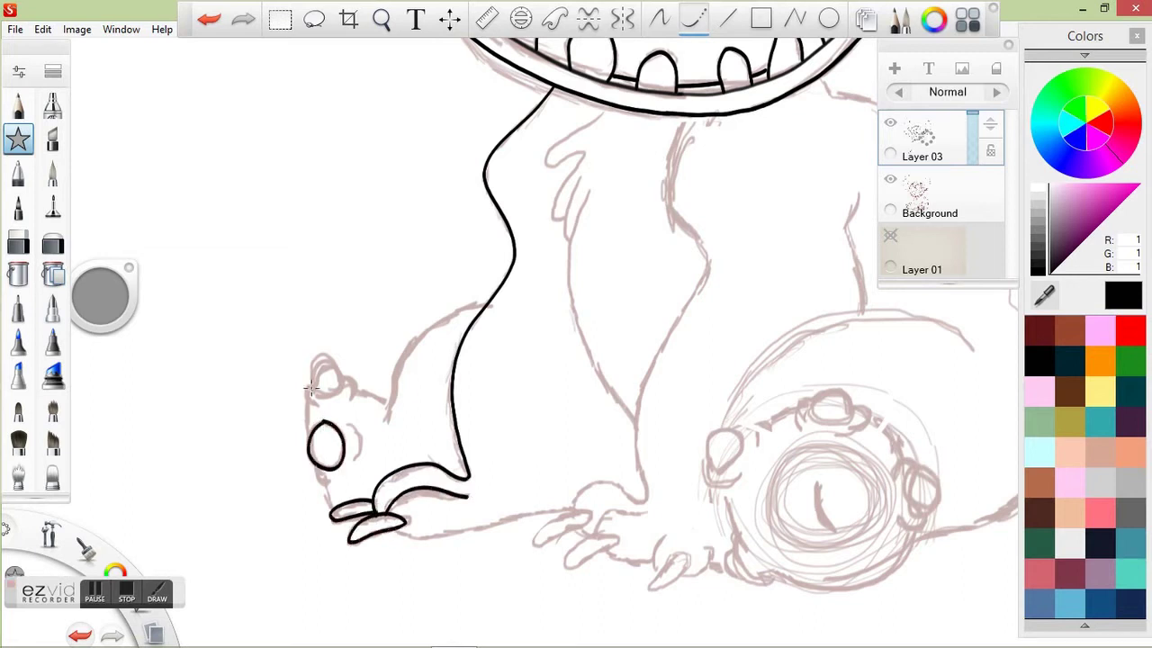
pyautogui.hotkey('ctrl', 'z')
pyautogui.hotkey('ctrl', 'z')
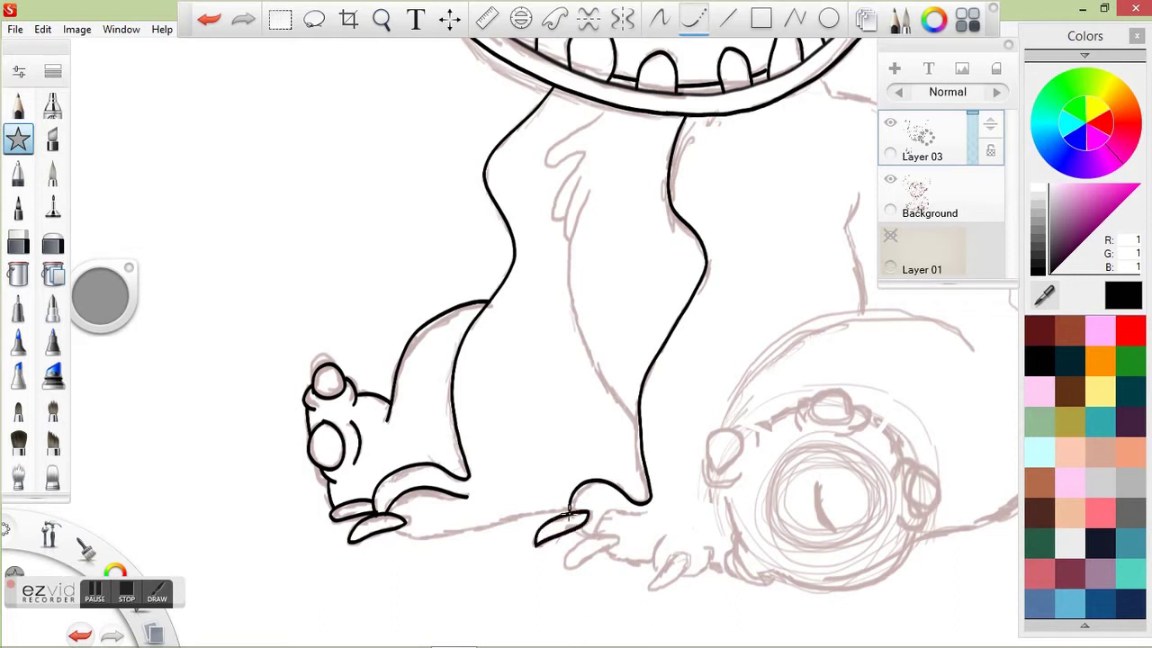
# Step: Ink the belly's lower line, the chest fur tufts, the inner arm line and the front hand's claws
pyautogui.click(215, 29)
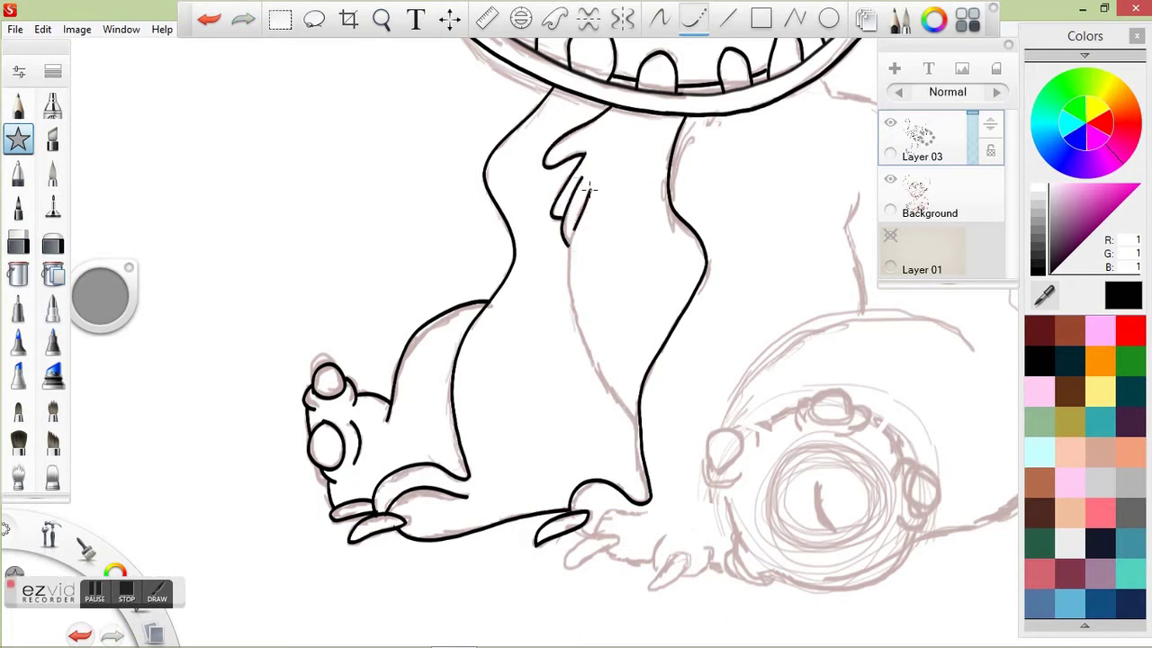
pyautogui.press('space')
pyautogui.moveTo(501, 303); pyautogui.dragTo(403, 333)
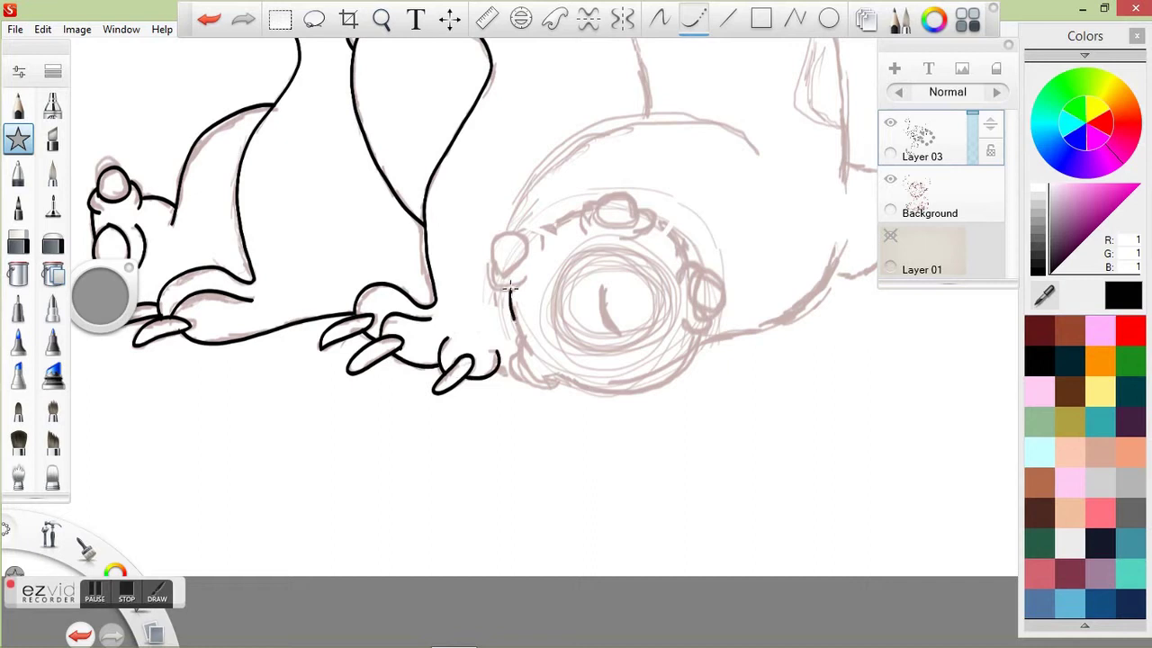
# Step: Ink the right foot's outline with its toes and the round sole pad, redoing uneven strokes
pyautogui.hotkey('ctrl', 'z')
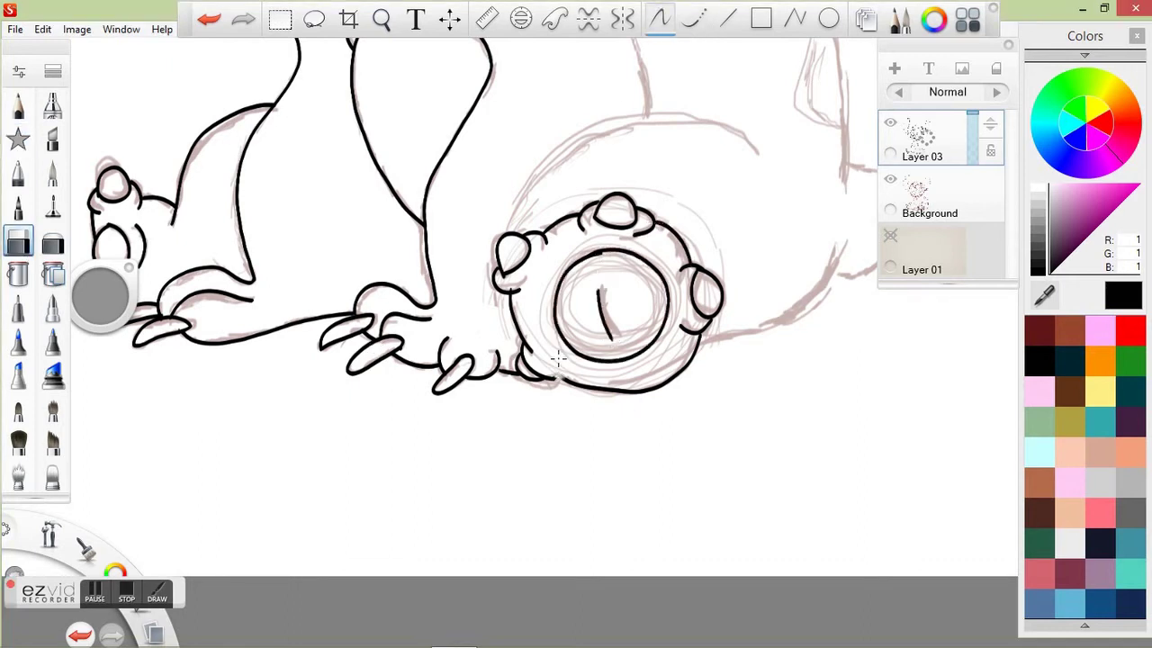
pyautogui.hotkey('ctrl', 'z')
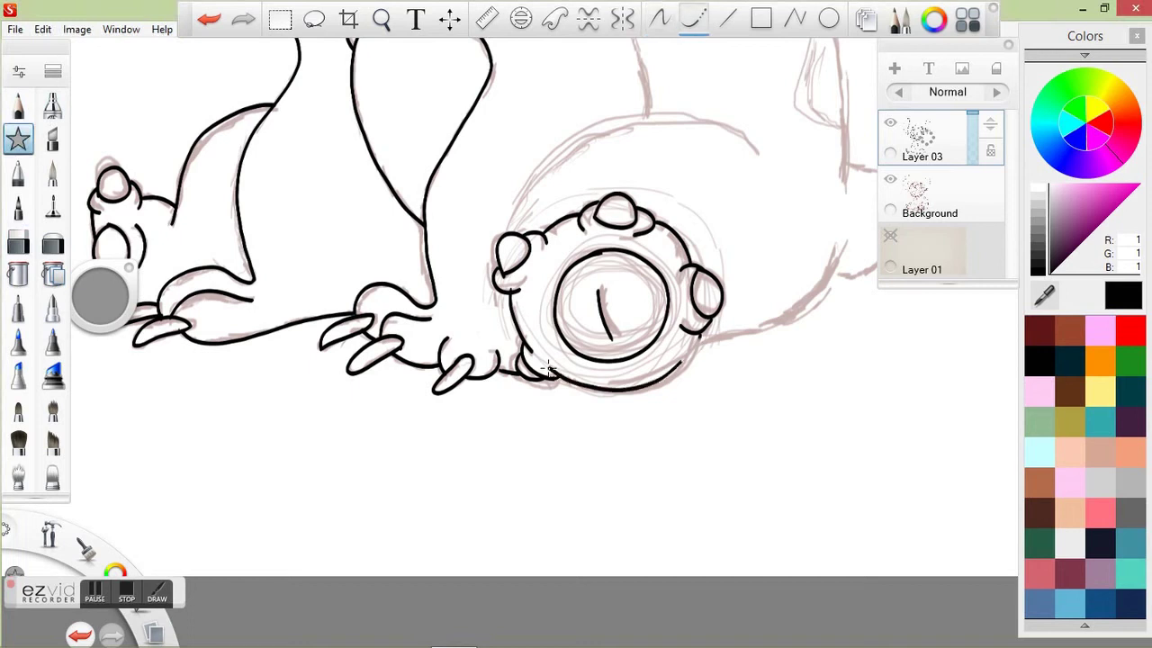
pyautogui.hotkey('ctrl', 'z')
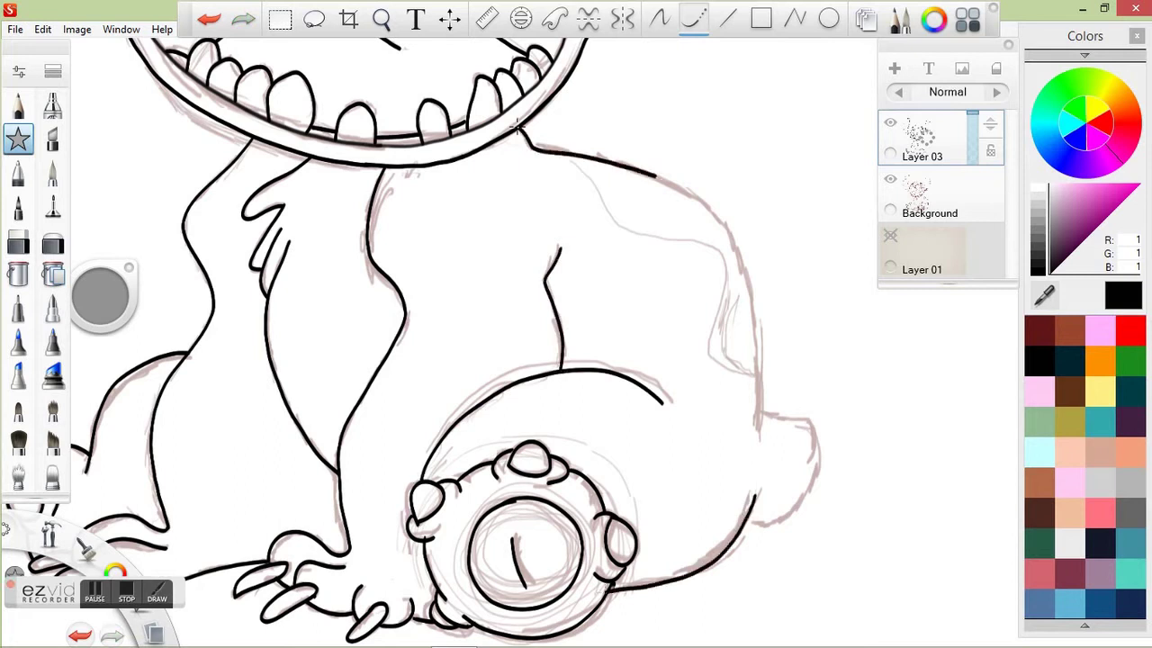
# Step: Ink the curve of the back, the tail and the wavy marking on the back
pyautogui.moveTo(655, 174); pyautogui.dragTo(757, 396)
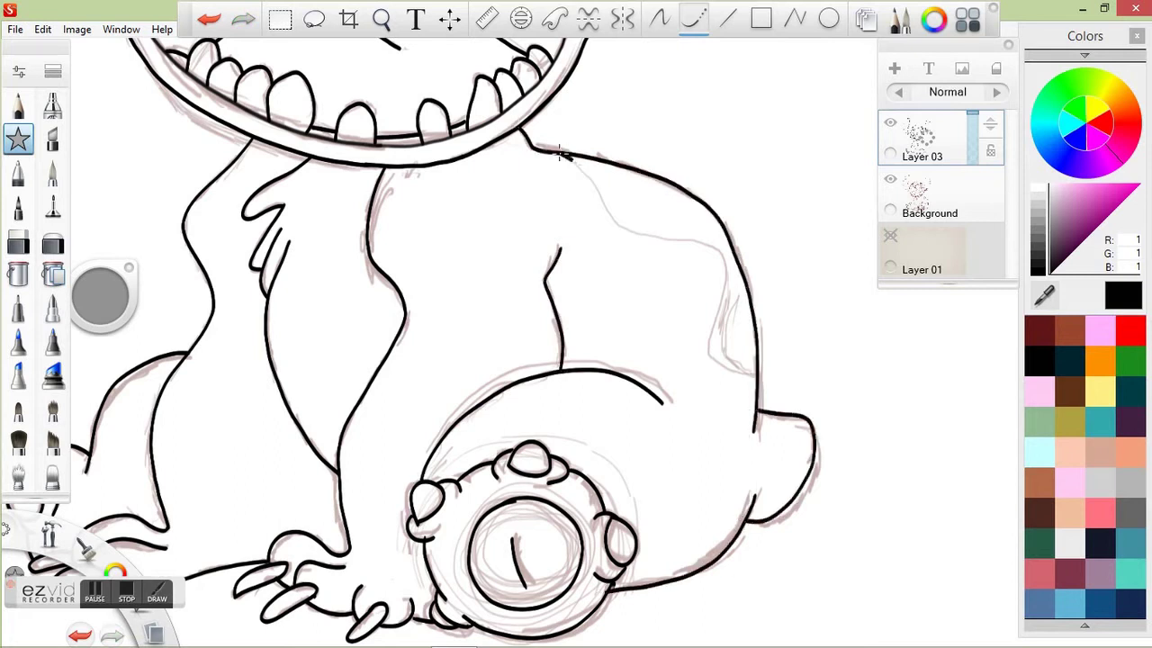
pyautogui.scroll(-3, 465, 342)
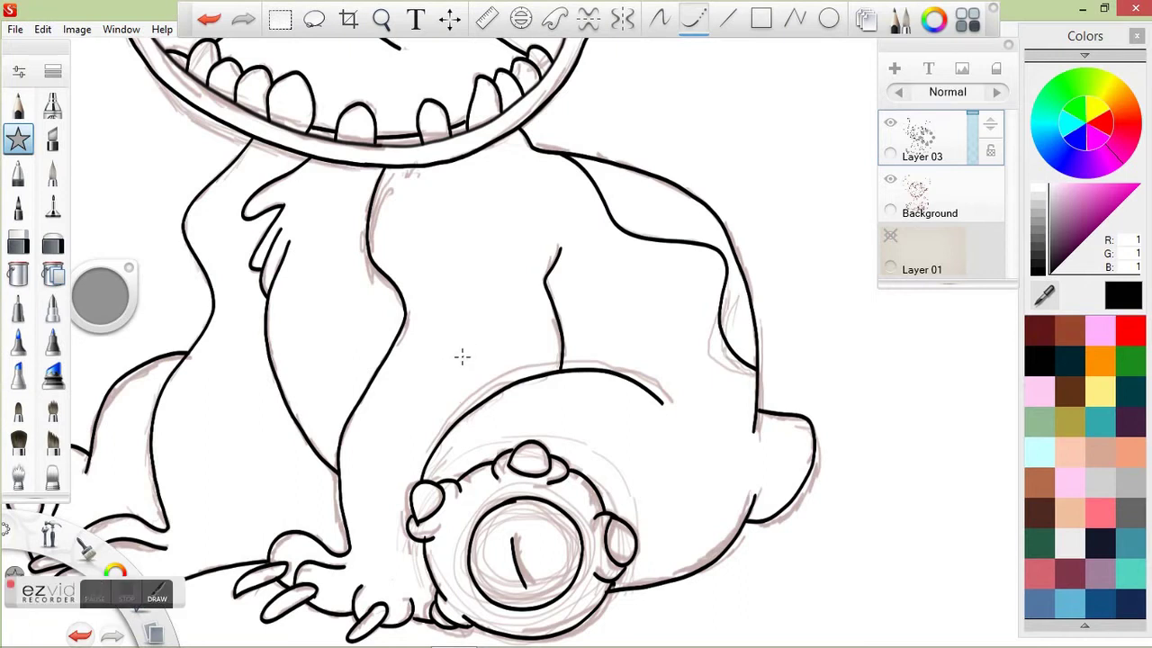
pyautogui.scroll(-5, 463, 355)
# Step: Hide the Background sketch, add Layer 04 beneath the line art, and choose the paintbrush with blue R 83, G 118, B 163
pyautogui.click(890, 183)
pyautogui.click(894, 69)
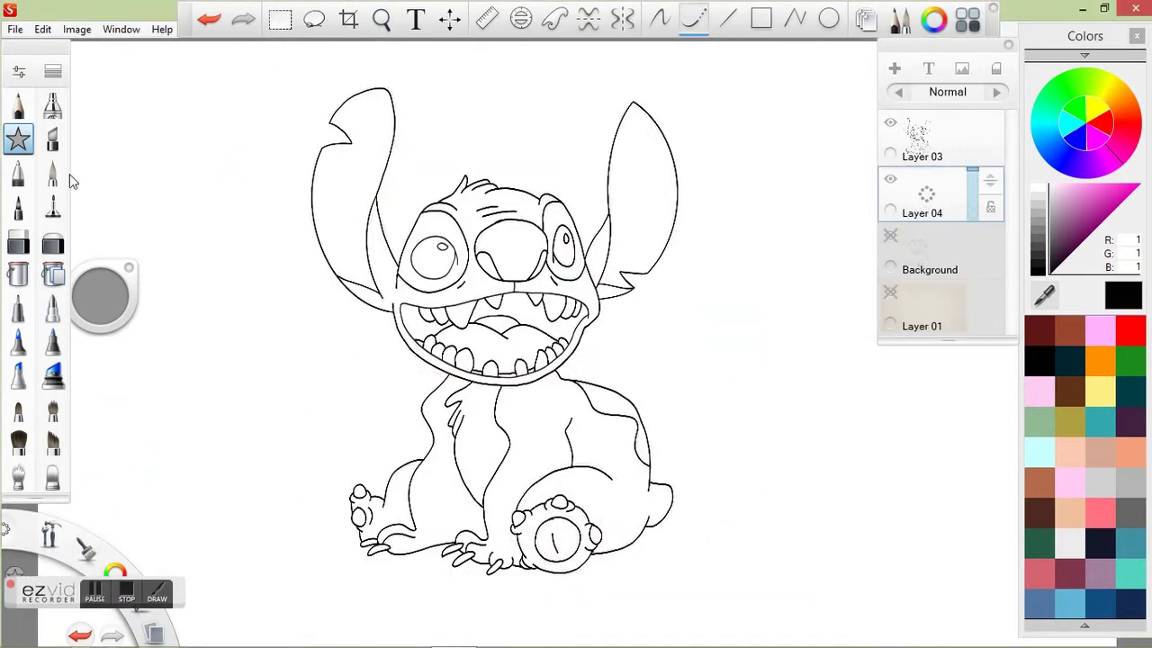
pyautogui.click(52, 173)
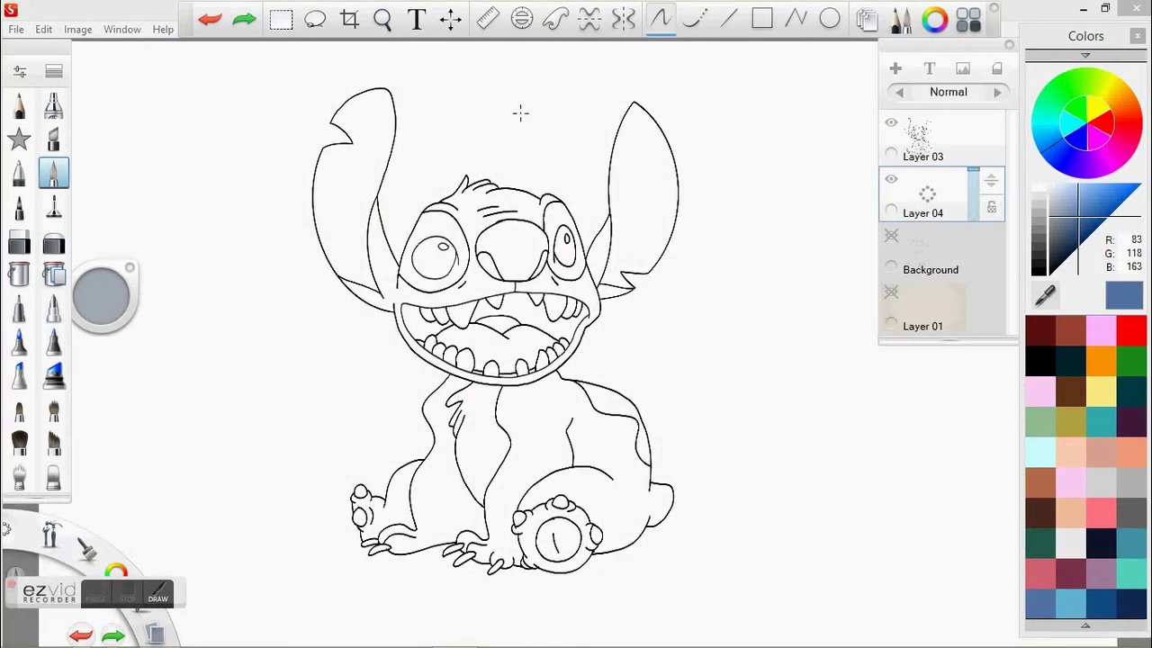
# Step: Show the Layer 01 paper texture and try blue strokes along the left ear's lower fold
pyautogui.press('space')
pyautogui.moveTo(419, 255); pyautogui.dragTo(452, 256)
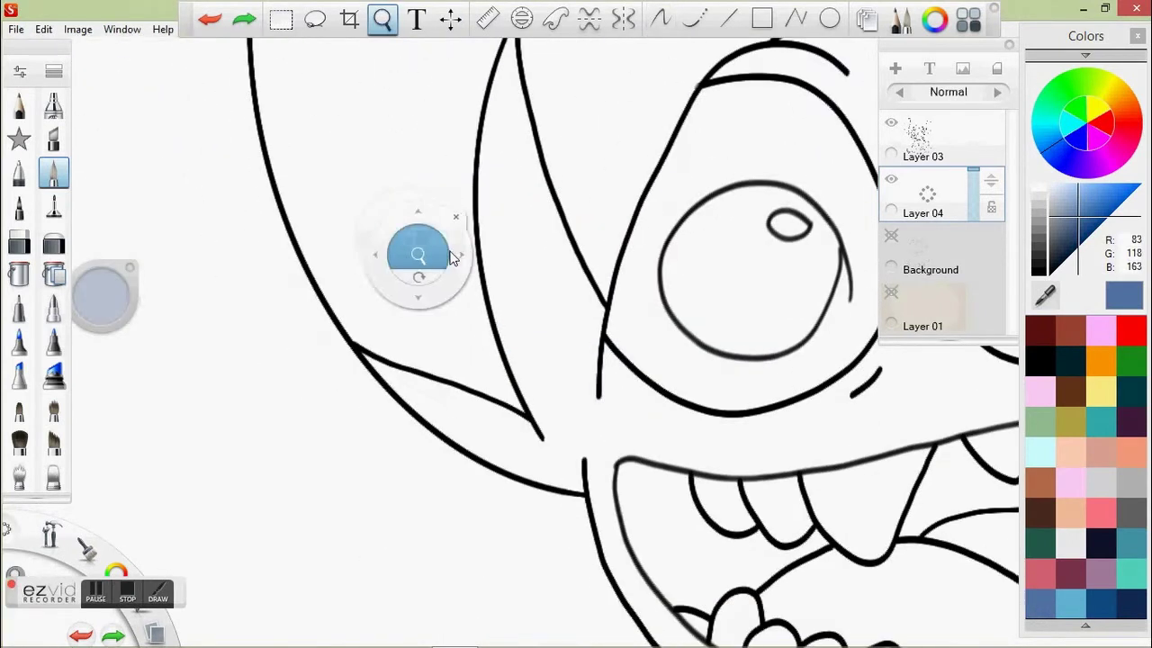
pyautogui.moveTo(104, 270); pyautogui.dragTo(130, 270)
pyautogui.moveTo(362, 336); pyautogui.dragTo(565, 486)
pyautogui.hotkey('ctrl', 'z')
pyautogui.click(890, 292)
pyautogui.moveTo(358, 335); pyautogui.dragTo(486, 458)
pyautogui.hotkey('ctrl', 'z')
# Step: Paint blue just inside the outlines of the folds at the left ear's base
pyautogui.press('space')
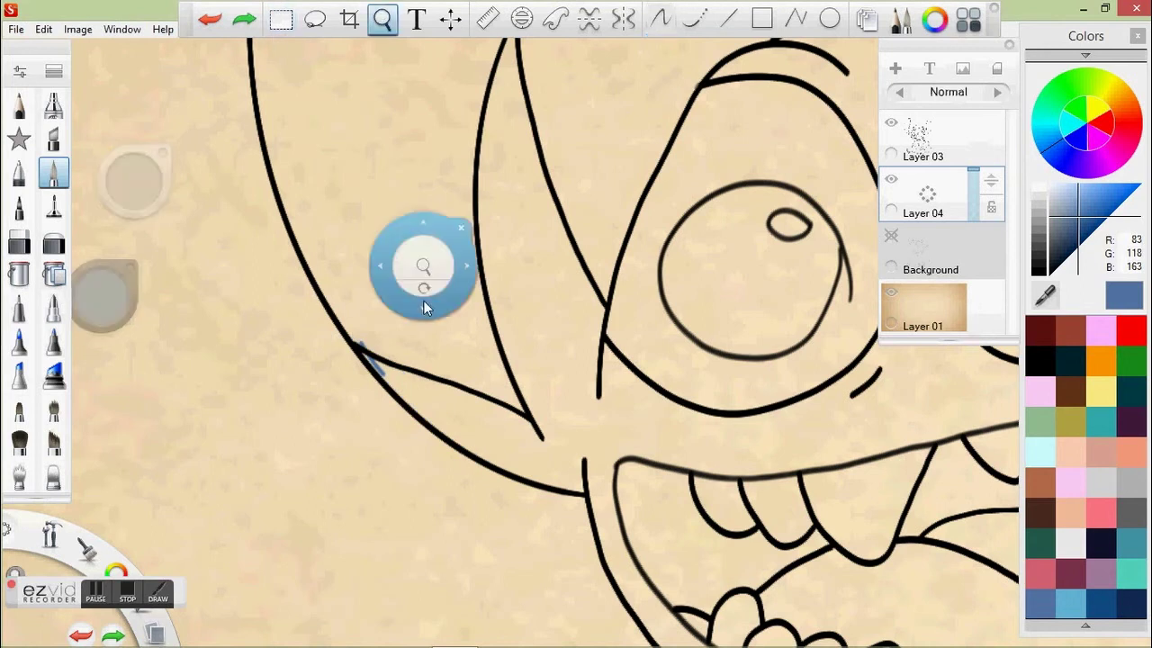
pyautogui.moveTo(424, 300); pyautogui.dragTo(655, 216)
pyautogui.moveTo(490, 121)
pyautogui.mouseDown()
pyautogui.moveTo(463, 238)
pyautogui.moveTo(459, 378)
pyautogui.moveTo(497, 539)
pyautogui.mouseUp()
pyautogui.moveTo(486, 149)
pyautogui.mouseDown()
pyautogui.moveTo(535, 410)
pyautogui.moveTo(771, 141)
pyautogui.moveTo(682, 287)
pyautogui.mouseUp()
pyautogui.press('space')
pyautogui.moveTo(719, 162); pyautogui.dragTo(651, 216)
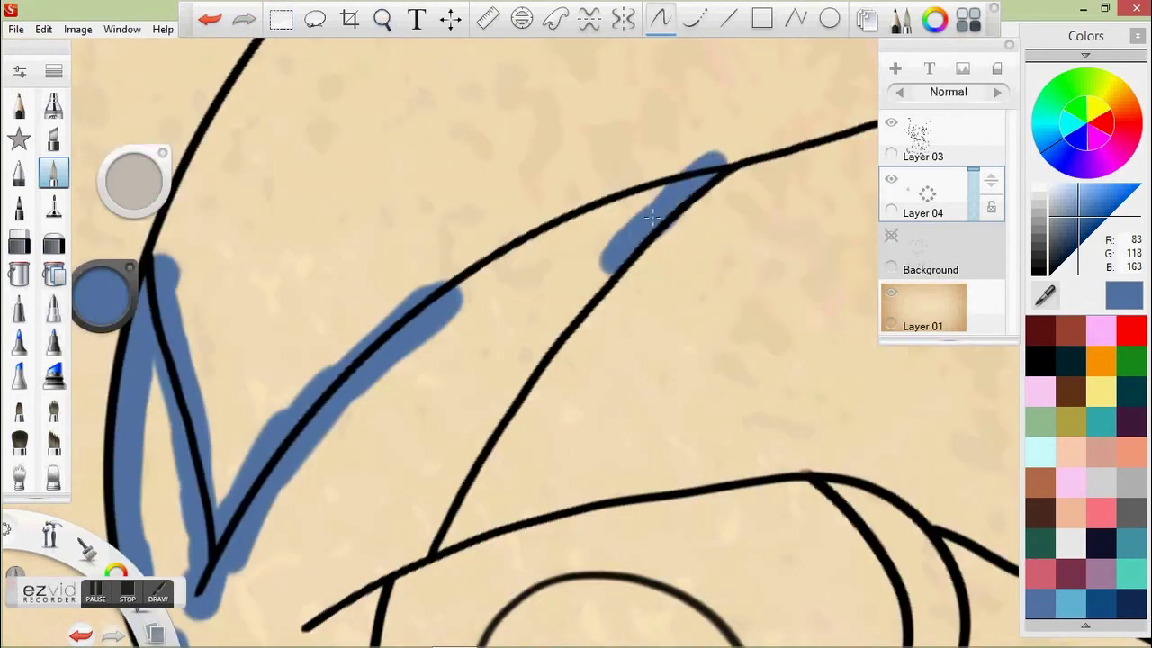
pyautogui.moveTo(432, 298); pyautogui.dragTo(697, 167)
pyautogui.moveTo(405, 565)
pyautogui.mouseDown()
pyautogui.moveTo(452, 466)
pyautogui.moveTo(612, 236)
pyautogui.mouseUp()
# Step: Paint blue along the left brow and hair tuft, cleaning spill-over with the eraser
pyautogui.press('space')
pyautogui.moveTo(481, 425)
pyautogui.mouseDown()
pyautogui.moveTo(533, 526)
pyautogui.moveTo(423, 315)
pyautogui.mouseUp()
pyautogui.moveTo(414, 311)
pyautogui.mouseDown()
pyautogui.moveTo(539, 405)
pyautogui.moveTo(489, 387)
pyautogui.mouseUp()
pyautogui.moveTo(522, 324)
pyautogui.mouseDown()
pyautogui.moveTo(760, 135)
pyautogui.moveTo(630, 268)
pyautogui.moveTo(459, 149)
pyautogui.moveTo(202, 230)
pyautogui.moveTo(378, 68)
pyautogui.moveTo(348, 411)
pyautogui.moveTo(335, 261)
pyautogui.moveTo(378, 270)
pyautogui.moveTo(517, 135)
pyautogui.moveTo(396, 396)
pyautogui.mouseUp()
pyautogui.press('space')
pyautogui.press('space')
pyautogui.press('e')
pyautogui.click(135, 180)
pyautogui.press('e')
# Step: Paint blue along the top of the forehead and inside the right brow down to the nose
pyautogui.press('space')
pyautogui.moveTo(480, 213)
pyautogui.mouseDown()
pyautogui.moveTo(301, 274)
pyautogui.moveTo(612, 117)
pyautogui.moveTo(399, 321)
pyautogui.mouseUp()
pyautogui.press('space')
pyautogui.moveTo(378, 225)
pyautogui.mouseDown()
pyautogui.moveTo(450, 126)
pyautogui.moveTo(474, 135)
pyautogui.mouseUp()
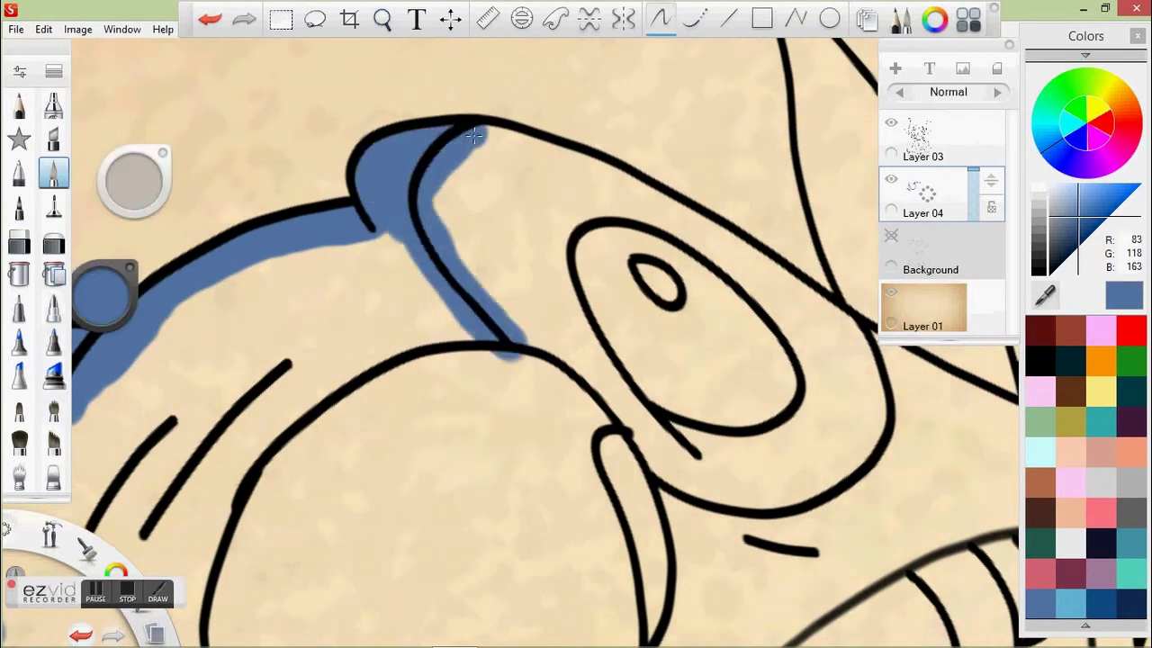
pyautogui.press('space')
pyautogui.moveTo(484, 237); pyautogui.dragTo(560, 159)
pyautogui.moveTo(468, 188)
pyautogui.mouseDown()
pyautogui.moveTo(288, 423)
pyautogui.moveTo(310, 585)
pyautogui.mouseUp()
# Step: Extend the blue border along the outlines around the right eye and the side of the head
pyautogui.press('space')
pyautogui.moveTo(477, 311); pyautogui.dragTo(359, 164)
pyautogui.moveTo(85, 422)
pyautogui.mouseDown()
pyautogui.moveTo(243, 466)
pyautogui.moveTo(729, 121)
pyautogui.mouseUp()
pyautogui.press('space')
pyautogui.moveTo(558, 138)
pyautogui.mouseDown()
pyautogui.moveTo(511, 188)
pyautogui.moveTo(477, 288)
pyautogui.mouseUp()
pyautogui.moveTo(576, 274); pyautogui.dragTo(531, 72)
# Step: Paint blue inside the folds at the right ear's base and around the right corner of the mouth
pyautogui.press('space')
pyautogui.moveTo(504, 360)
pyautogui.mouseDown()
pyautogui.moveTo(456, 160)
pyautogui.moveTo(507, 121)
pyautogui.mouseUp()
pyautogui.moveTo(311, 67); pyautogui.dragTo(351, 207)
pyautogui.moveTo(348, 153)
pyautogui.mouseDown()
pyautogui.moveTo(369, 311)
pyautogui.moveTo(396, 392)
pyautogui.mouseUp()
pyautogui.moveTo(364, 126); pyautogui.dragTo(562, 540)
pyautogui.moveTo(567, 473); pyautogui.dragTo(715, 395)
pyautogui.moveTo(562, 495)
pyautogui.mouseDown()
pyautogui.moveTo(729, 378)
pyautogui.moveTo(594, 567)
pyautogui.moveTo(540, 521)
pyautogui.mouseUp()
pyautogui.moveTo(478, 249); pyautogui.dragTo(389, 197)
pyautogui.moveTo(486, 369); pyautogui.dragTo(549, 553)
# Step: Paint a blue border around the left eye and along the underside of the nose
pyautogui.press('space')
pyautogui.moveTo(728, 585); pyautogui.dragTo(501, 270)
pyautogui.moveTo(432, 297)
pyautogui.mouseDown()
pyautogui.moveTo(382, 245)
pyautogui.moveTo(440, 352)
pyautogui.moveTo(432, 452)
pyautogui.moveTo(378, 306)
pyautogui.moveTo(225, 306)
pyautogui.mouseUp()
pyautogui.press('space')
pyautogui.moveTo(269, 378); pyautogui.dragTo(630, 230)
pyautogui.moveTo(630, 189); pyautogui.dragTo(224, 513)
# Step: Paint blue along the mouth's upper edge, above the teeth, to its left corner
pyautogui.press('space')
pyautogui.moveTo(392, 55); pyautogui.dragTo(630, 225)
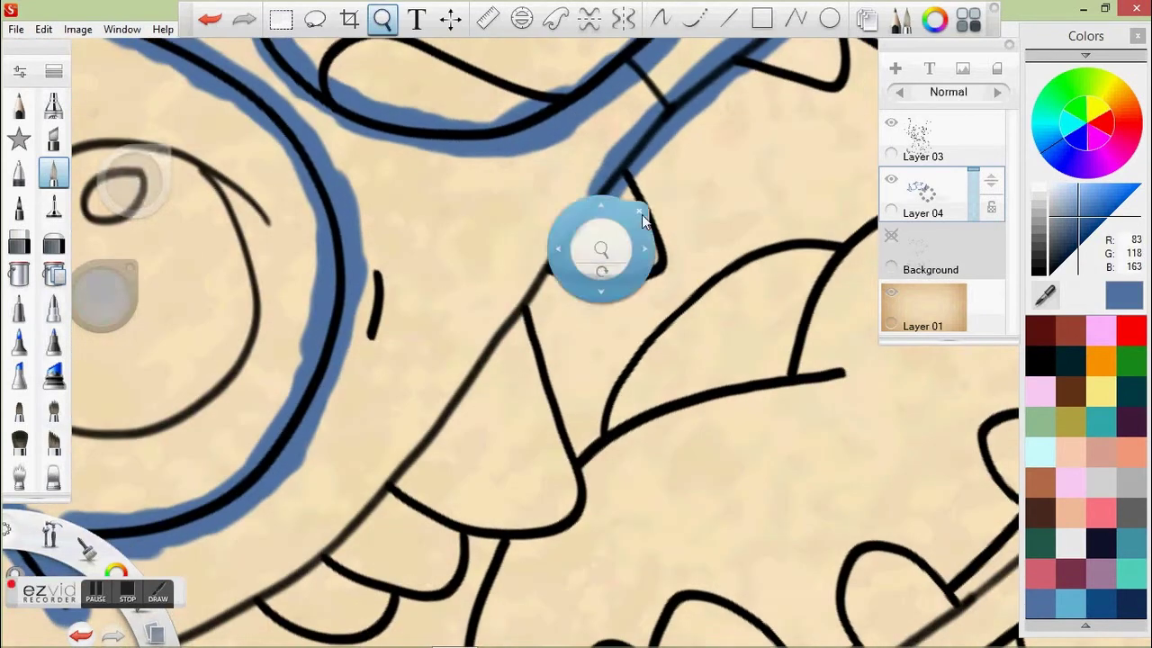
pyautogui.moveTo(647, 180); pyautogui.dragTo(306, 567)
pyautogui.moveTo(441, 306); pyautogui.dragTo(342, 409)
pyautogui.press('space')
pyautogui.moveTo(504, 342); pyautogui.dragTo(720, 172)
pyautogui.moveTo(500, 396); pyautogui.dragTo(659, 286)
# Step: Paint blue along the jaw between the mouth's lower edge and the chin outline
pyautogui.press('space')
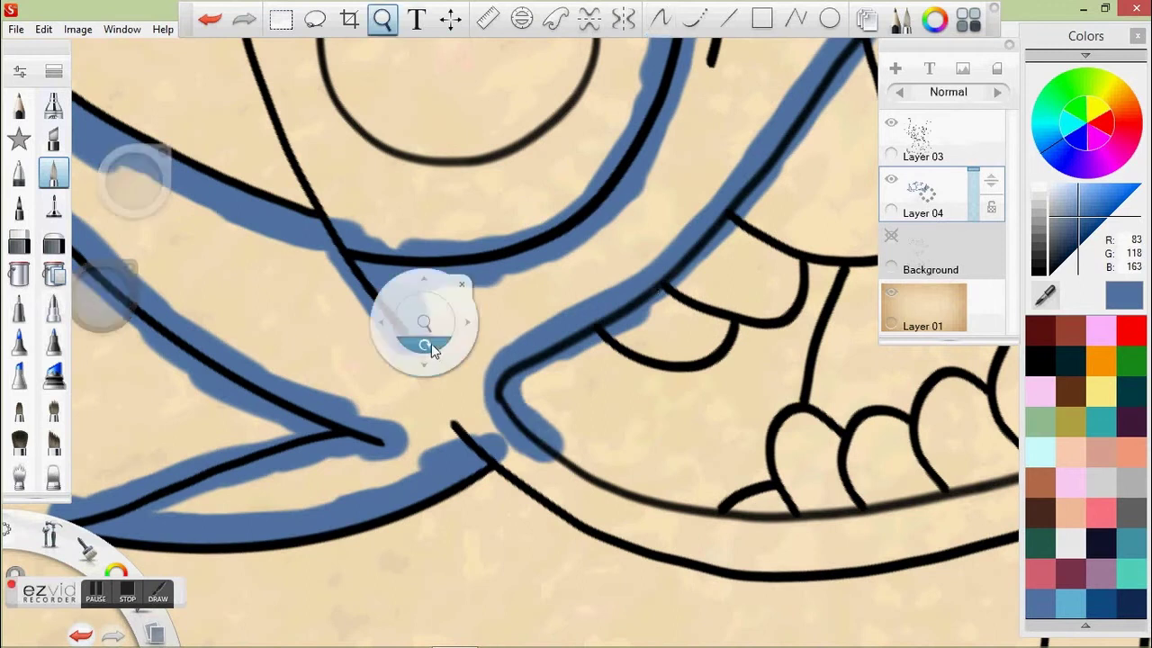
pyautogui.moveTo(422, 321); pyautogui.dragTo(720, 288)
pyautogui.moveTo(454, 135)
pyautogui.mouseDown()
pyautogui.moveTo(405, 279)
pyautogui.moveTo(432, 468)
pyautogui.moveTo(364, 213)
pyautogui.mouseUp()
pyautogui.press('space')
pyautogui.moveTo(311, 167)
pyautogui.mouseDown()
pyautogui.moveTo(423, 387)
pyautogui.moveTo(540, 527)
pyautogui.moveTo(463, 321)
pyautogui.moveTo(441, 423)
pyautogui.mouseUp()
pyautogui.press('space')
pyautogui.moveTo(445, 548); pyautogui.dragTo(472, 146)
pyautogui.moveTo(387, 225)
pyautogui.mouseDown()
pyautogui.moveTo(414, 288)
pyautogui.moveTo(558, 432)
pyautogui.moveTo(666, 513)
pyautogui.moveTo(429, 294)
pyautogui.mouseUp()
# Step: Flood-fill the bordered areas of the face and ear folds with the same blue
pyautogui.scroll(-10, 429, 294)
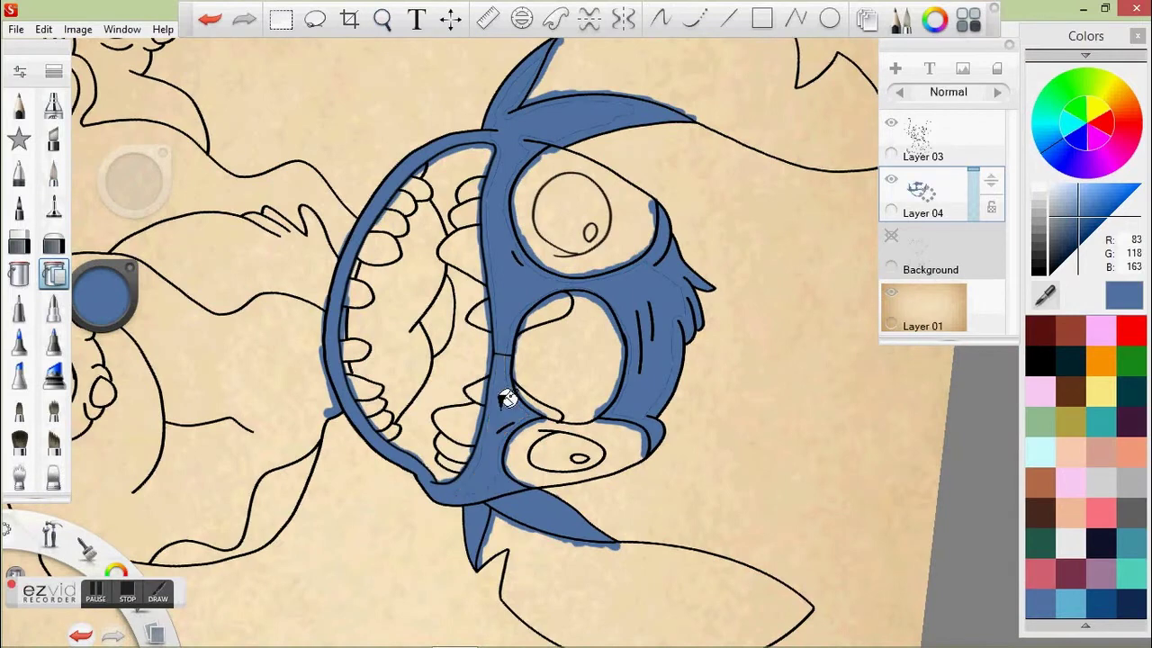
pyautogui.scroll(5, 458, 201)
pyautogui.moveTo(385, 25); pyautogui.dragTo(679, 164)
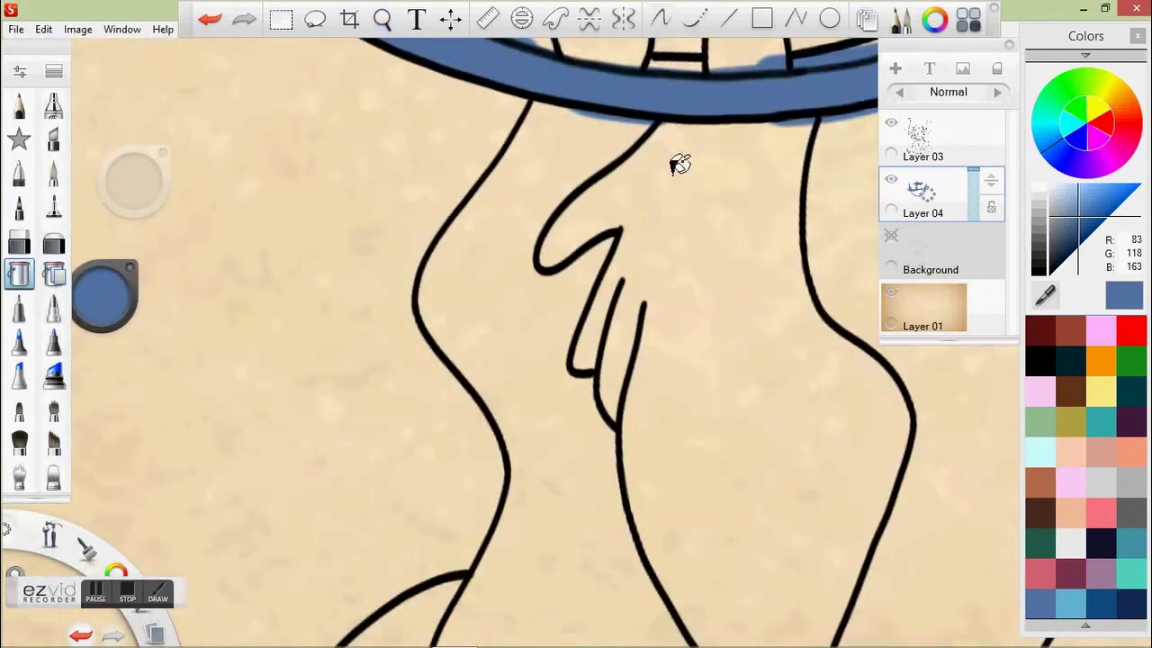
# Step: Paint a blue border down the inside of the left arm's outer line with the paintbrush
pyautogui.click(53, 173)
pyautogui.moveTo(548, 108); pyautogui.dragTo(509, 180)
pyautogui.moveTo(424, 174)
pyautogui.mouseDown()
pyautogui.moveTo(509, 193)
pyautogui.moveTo(550, 142)
pyautogui.mouseUp()
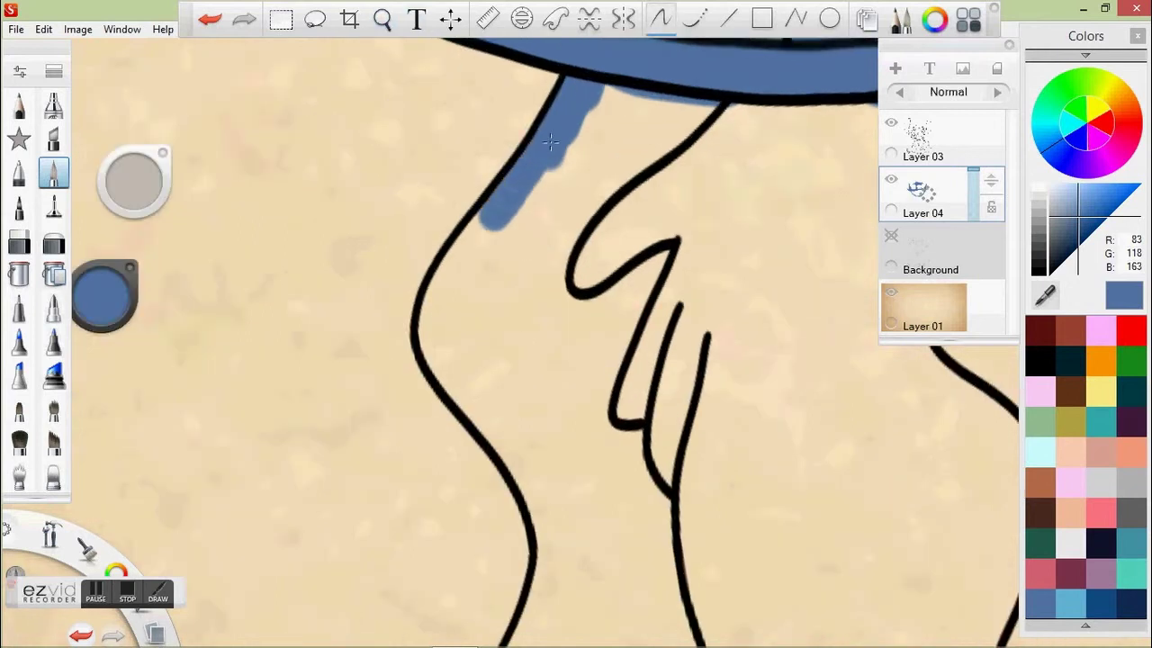
pyautogui.moveTo(484, 229); pyautogui.dragTo(557, 547)
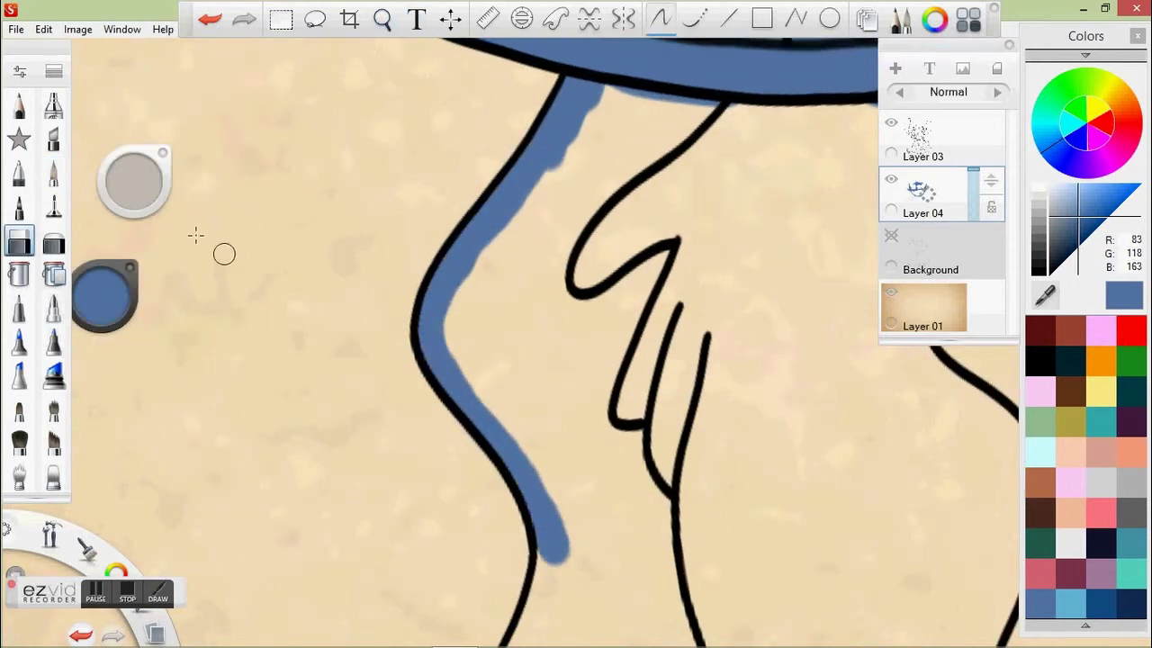
# Step: Paint a blue border down the left arm and around the left leg, its toes and the underside of the foot
pyautogui.moveTo(716, 108)
pyautogui.mouseDown()
pyautogui.moveTo(566, 270)
pyautogui.moveTo(643, 539)
pyautogui.moveTo(681, 553)
pyautogui.moveTo(590, 247)
pyautogui.mouseUp()
pyautogui.moveTo(476, 211); pyautogui.dragTo(360, 450)
pyautogui.moveTo(385, 392)
pyautogui.mouseDown()
pyautogui.moveTo(614, 239)
pyautogui.moveTo(469, 349)
pyautogui.moveTo(461, 454)
pyautogui.moveTo(379, 486)
pyautogui.mouseUp()
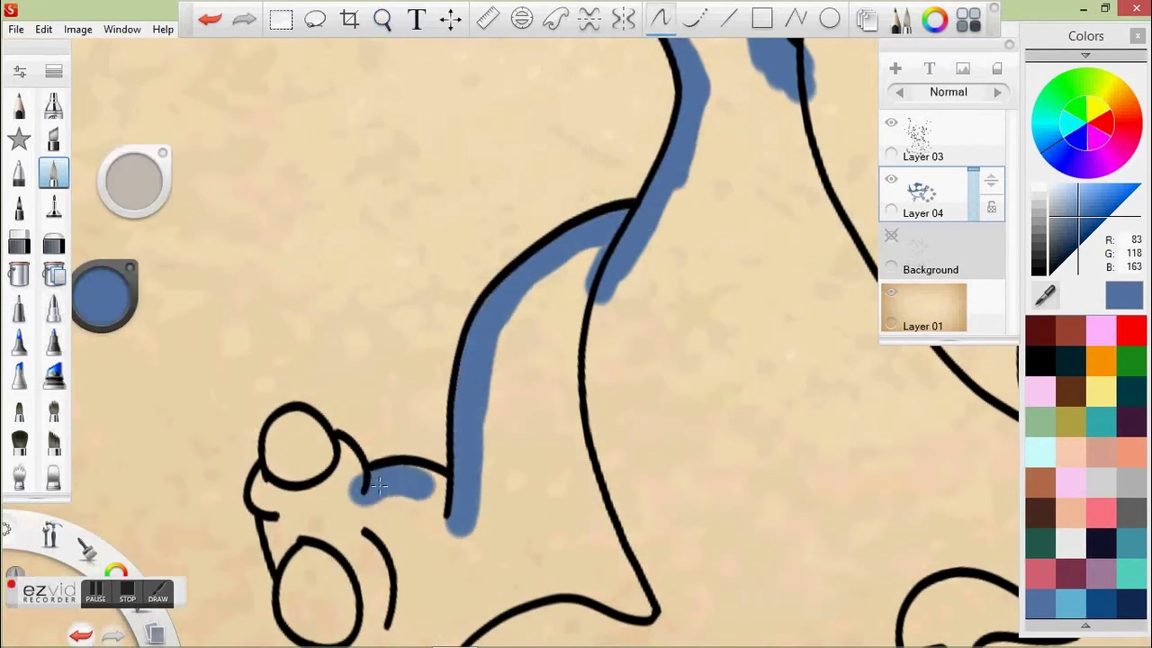
pyautogui.moveTo(269, 479); pyautogui.dragTo(355, 458)
pyautogui.moveTo(510, 437); pyautogui.dragTo(478, 167)
pyautogui.moveTo(239, 261)
pyautogui.mouseDown()
pyautogui.moveTo(297, 308)
pyautogui.moveTo(339, 452)
pyautogui.moveTo(432, 455)
pyautogui.moveTo(580, 491)
pyautogui.mouseUp()
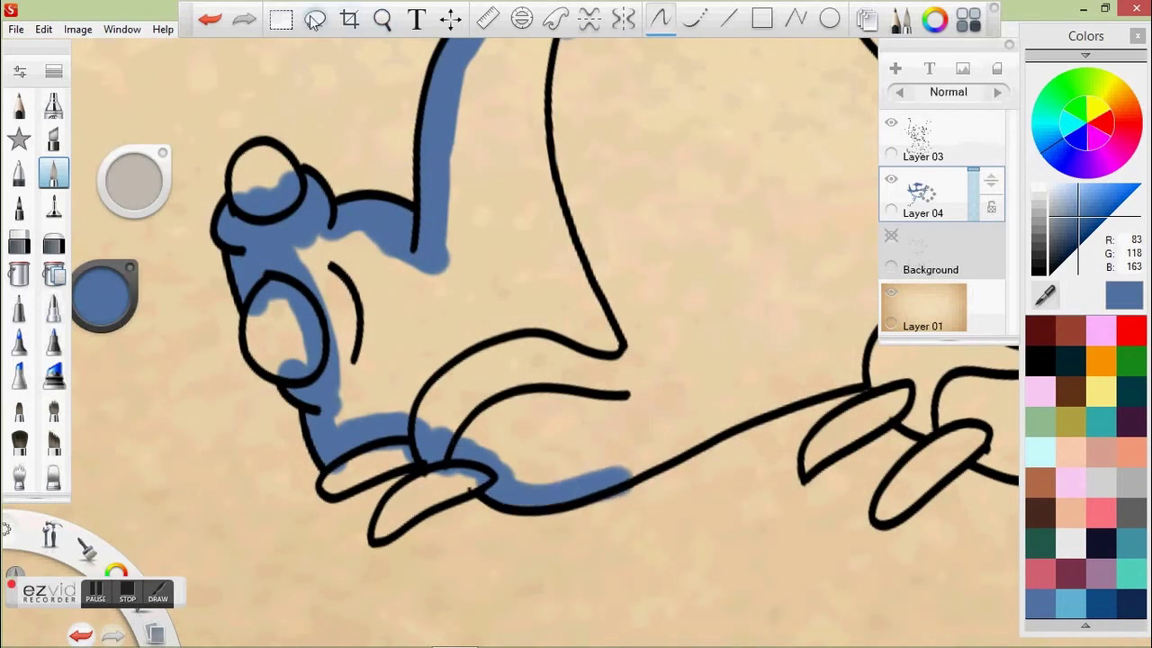
# Step: Extend the blue border along the bottom outline and around the front paw behind its claws
pyautogui.press('space')
pyautogui.moveTo(437, 159)
pyautogui.mouseDown()
pyautogui.moveTo(712, 200)
pyautogui.moveTo(409, 270)
pyautogui.moveTo(445, 360)
pyautogui.moveTo(486, 572)
pyautogui.mouseUp()
pyautogui.press('e')
pyautogui.press('space')
pyautogui.moveTo(527, 531); pyautogui.dragTo(558, 221)
pyautogui.moveTo(498, 255)
pyautogui.mouseDown()
pyautogui.moveTo(388, 382)
pyautogui.moveTo(405, 450)
pyautogui.mouseUp()
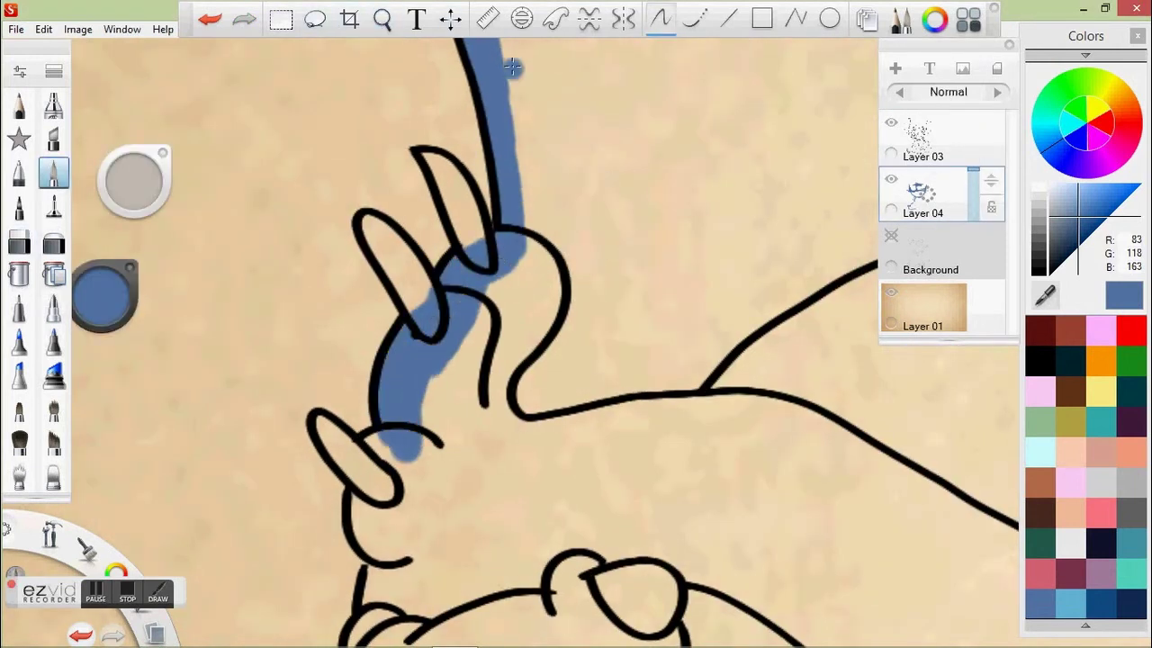
pyautogui.press('e')
pyautogui.press('space')
pyautogui.moveTo(469, 546); pyautogui.dragTo(514, 231)
pyautogui.moveTo(414, 382)
pyautogui.mouseDown()
pyautogui.moveTo(385, 455)
pyautogui.moveTo(423, 617)
pyautogui.mouseUp()
# Step: Continue the blue border around the large foot and tail, and undo the last edit
pyautogui.press('space')
pyautogui.moveTo(434, 335); pyautogui.dragTo(405, 329)
pyautogui.moveTo(477, 163)
pyautogui.mouseDown()
pyautogui.moveTo(452, 241)
pyautogui.moveTo(272, 367)
pyautogui.moveTo(207, 486)
pyautogui.moveTo(187, 567)
pyautogui.mouseUp()
pyautogui.click(946, 135)
pyautogui.press('e')
pyautogui.hotkey('ctrl', 'z')
# Step: Paint a blue border along the wavy inner line of the back patch up to the neck
pyautogui.press('space')
pyautogui.moveTo(400, 197)
pyautogui.mouseDown()
pyautogui.moveTo(459, 347)
pyautogui.moveTo(516, 211)
pyautogui.moveTo(456, 227)
pyautogui.mouseUp()
pyautogui.moveTo(396, 430)
pyautogui.mouseDown()
pyautogui.moveTo(424, 446)
pyautogui.moveTo(538, 425)
pyautogui.moveTo(513, 400)
pyautogui.moveTo(539, 428)
pyautogui.moveTo(560, 518)
pyautogui.mouseUp()
pyautogui.press('space')
pyautogui.moveTo(560, 517)
pyautogui.mouseDown()
pyautogui.moveTo(575, 386)
pyautogui.moveTo(313, 222)
pyautogui.moveTo(540, 412)
pyautogui.moveTo(855, 486)
pyautogui.mouseUp()
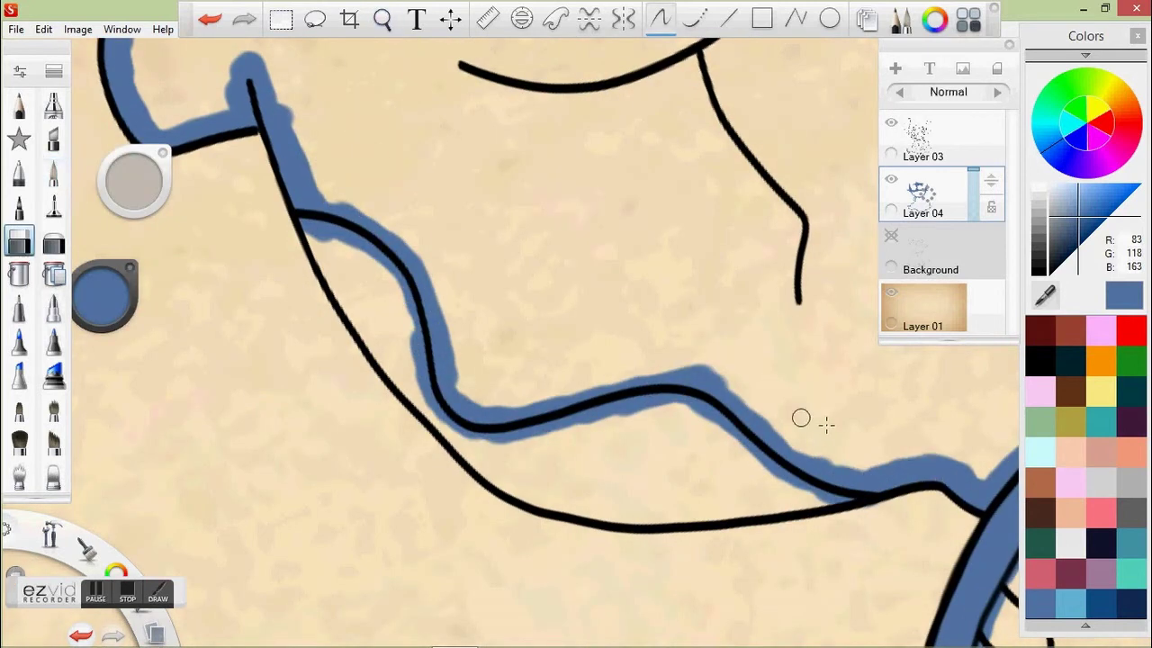
pyautogui.moveTo(504, 387); pyautogui.dragTo(381, 437)
# Step: Try to flood-fill the bordered body with blue, and undo the fill
pyautogui.click(19, 274)
pyautogui.click(539, 225)
pyautogui.click(209, 19)
# Step: Paint a blue border along the neck and around the outer side of the chest patch outline
pyautogui.press('space')
pyautogui.moveTo(486, 234)
pyautogui.mouseDown()
pyautogui.moveTo(511, 217)
pyautogui.moveTo(504, 369)
pyautogui.mouseUp()
pyautogui.click(53, 174)
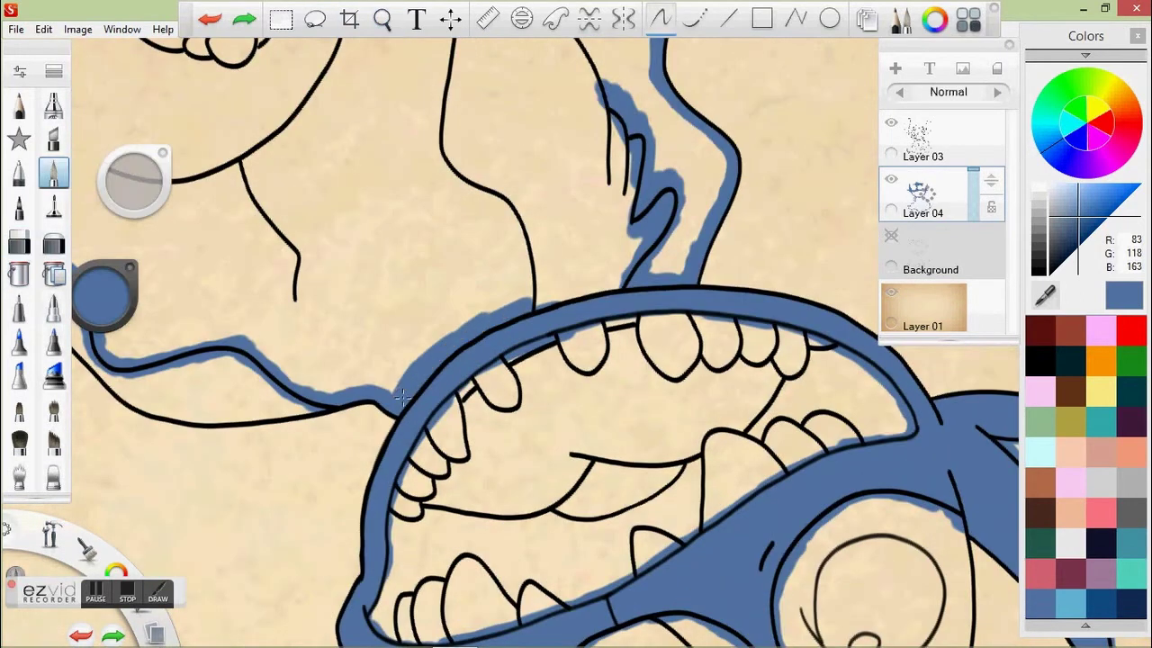
pyautogui.press('space')
pyautogui.moveTo(410, 155); pyautogui.dragTo(527, 308)
pyautogui.moveTo(563, 367); pyautogui.dragTo(585, 457)
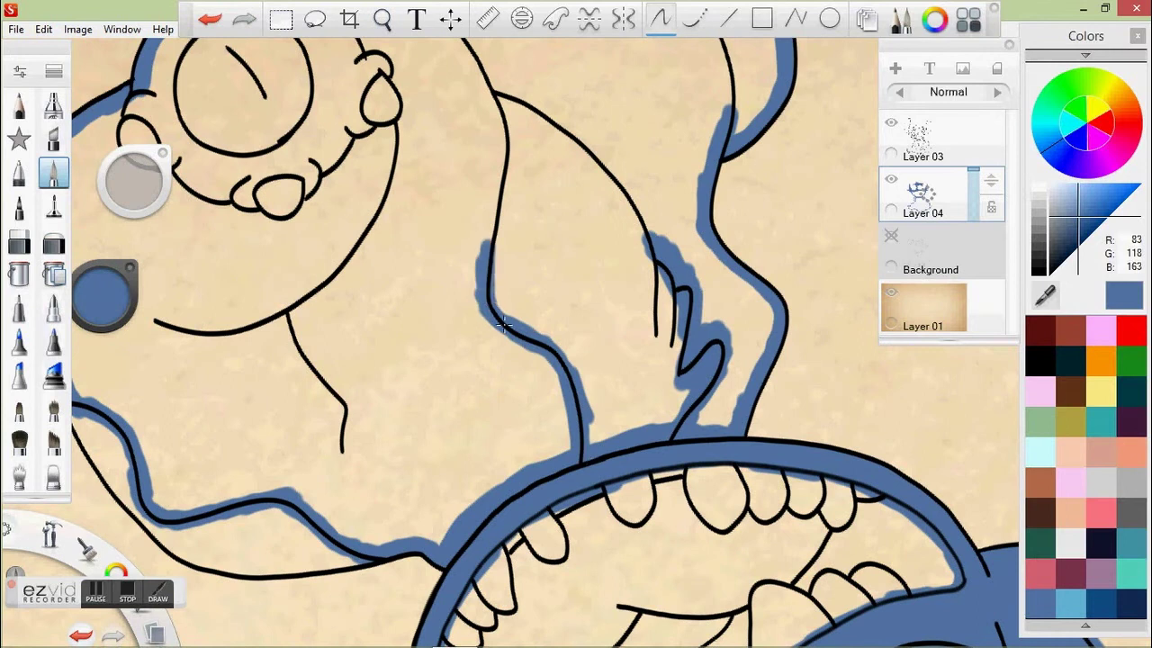
pyautogui.moveTo(495, 301); pyautogui.dragTo(477, 90)
pyautogui.hotkey('ctrl', 'z')
pyautogui.click(383, 19)
pyautogui.scroll(-3, 368, 108)
pyautogui.scroll(5, 370, 109)
pyautogui.moveTo(370, 109); pyautogui.dragTo(571, 126)
# Step: Undo another fill attempt on the body and paint the back and side solid blue with a much larger brush
pyautogui.click(293, 170)
pyautogui.hotkey('ctrl', 'z')
pyautogui.click(53, 171)
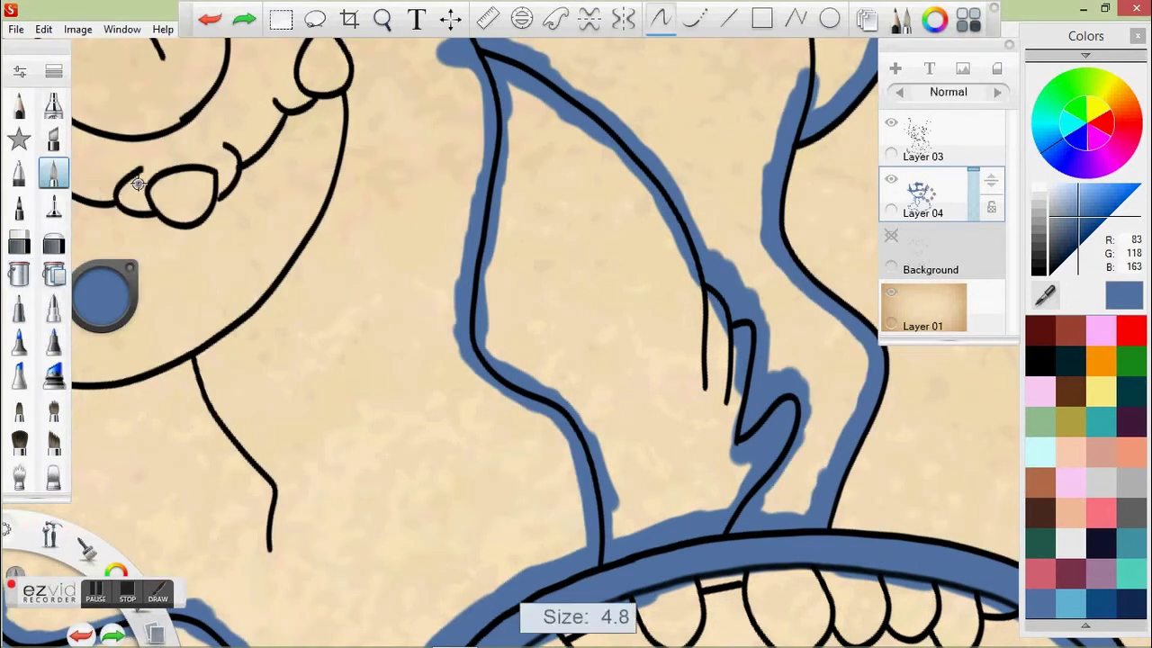
pyautogui.moveTo(432, 270); pyautogui.dragTo(472, 231)
pyautogui.moveTo(557, 324)
pyautogui.mouseDown()
pyautogui.moveTo(572, 356)
pyautogui.moveTo(540, 270)
pyautogui.moveTo(783, 198)
pyautogui.moveTo(702, 504)
pyautogui.moveTo(755, 387)
pyautogui.mouseUp()
pyautogui.press('space')
pyautogui.moveTo(385, 288)
pyautogui.mouseDown()
pyautogui.moveTo(463, 300)
pyautogui.moveTo(591, 224)
pyautogui.mouseUp()
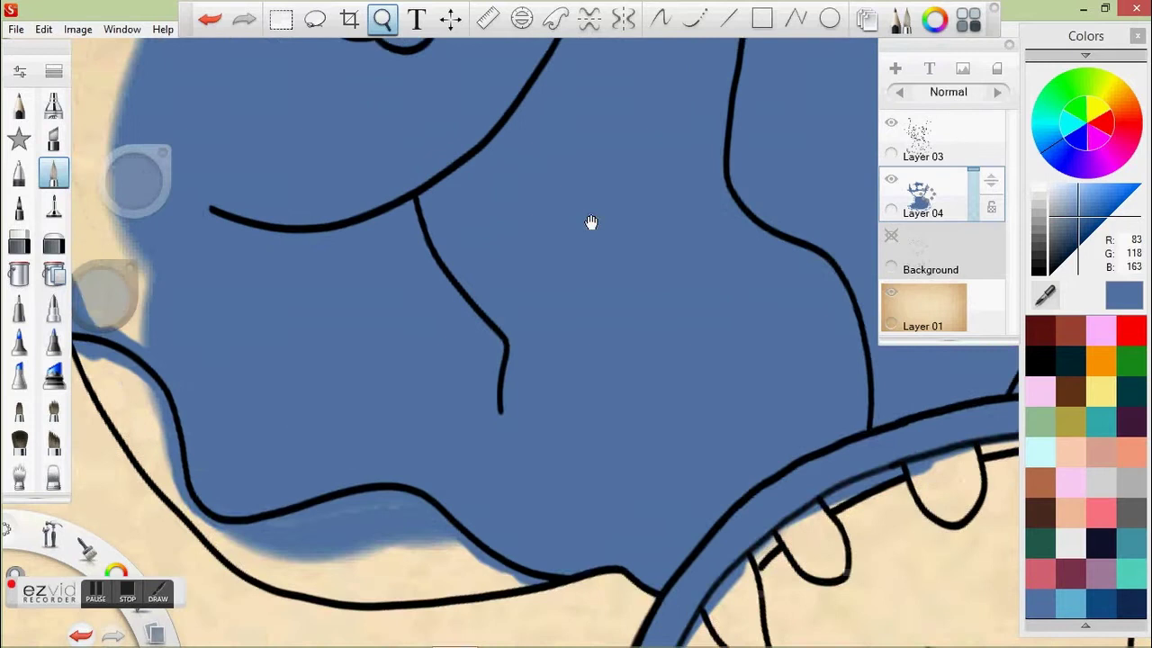
# Step: Paint the thigh, tail and large foot solid blue with the large brush
pyautogui.moveTo(135, 179); pyautogui.dragTo(144, 174)
pyautogui.moveTo(229, 270)
pyautogui.mouseDown()
pyautogui.moveTo(261, 396)
pyautogui.moveTo(327, 318)
pyautogui.moveTo(296, 264)
pyautogui.moveTo(278, 359)
pyautogui.moveTo(621, 153)
pyautogui.mouseUp()
pyautogui.press('e')
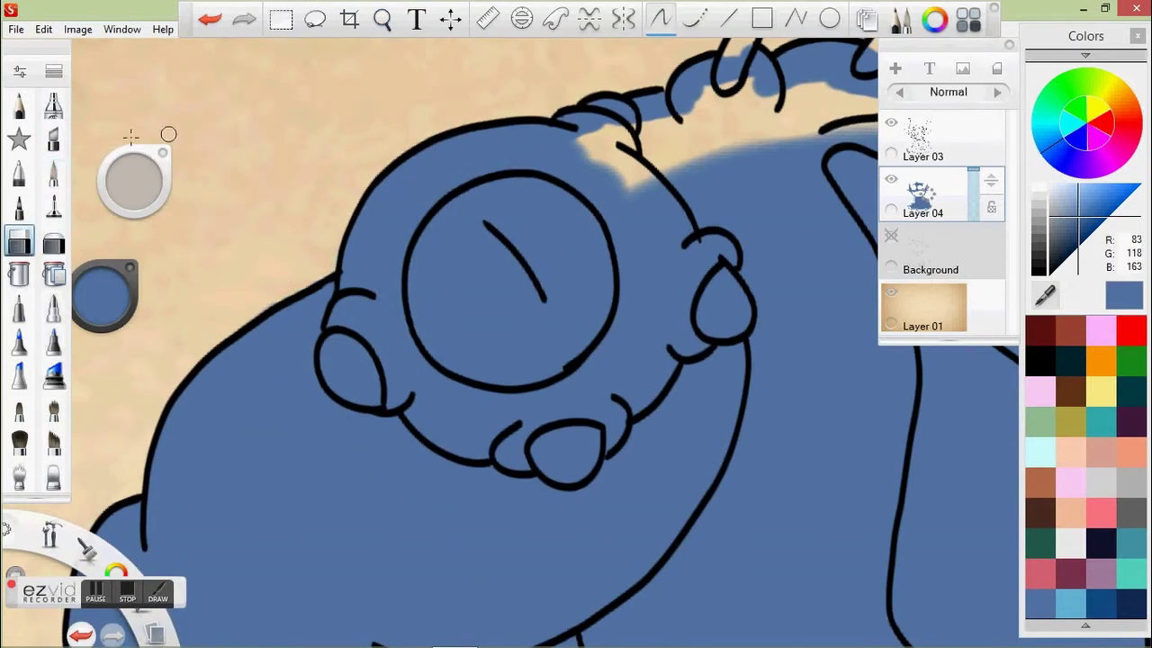
pyautogui.press('e')
pyautogui.press('space')
pyautogui.moveTo(415, 135); pyautogui.dragTo(117, 242)
# Step: Fill the remaining chest, arms and legs with solid blue up to the outlines
pyautogui.click(382, 18)
pyautogui.moveTo(503, 269)
pyautogui.mouseDown()
pyautogui.moveTo(423, 211)
pyautogui.moveTo(558, 162)
pyautogui.moveTo(630, 288)
pyautogui.moveTo(576, 518)
pyautogui.mouseUp()
pyautogui.click(382, 19)
pyautogui.moveTo(450, 432)
pyautogui.mouseDown()
pyautogui.moveTo(442, 380)
pyautogui.moveTo(568, 196)
pyautogui.mouseUp()
pyautogui.moveTo(594, 387); pyautogui.dragTo(606, 374)
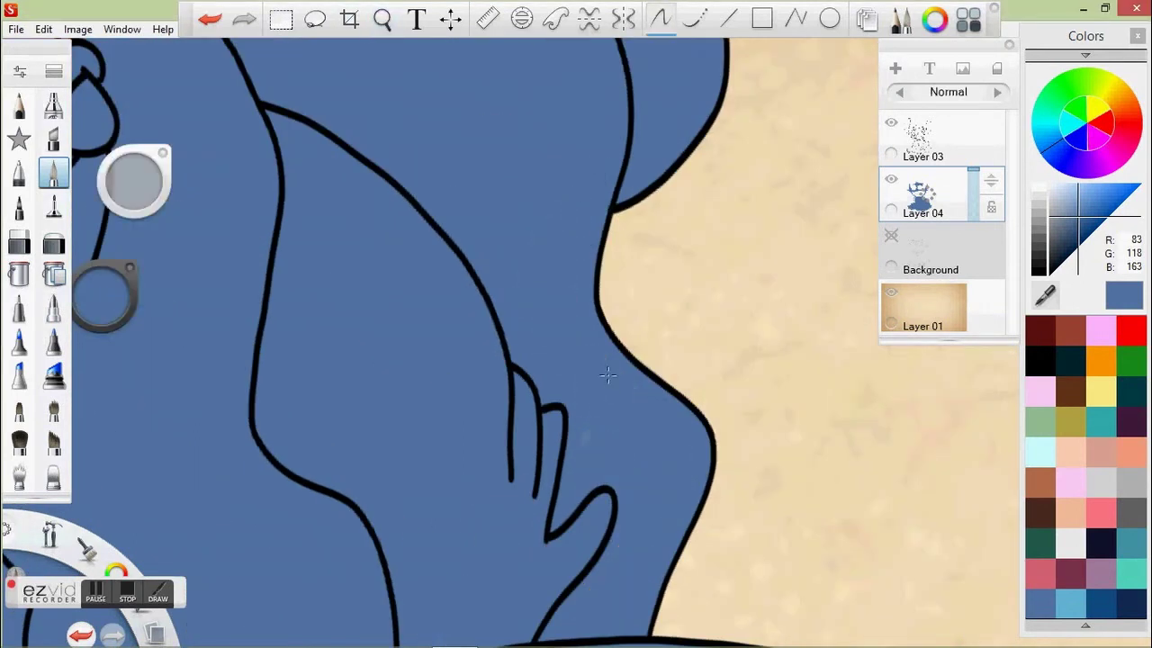
pyautogui.press('space')
pyautogui.click(570, 164)
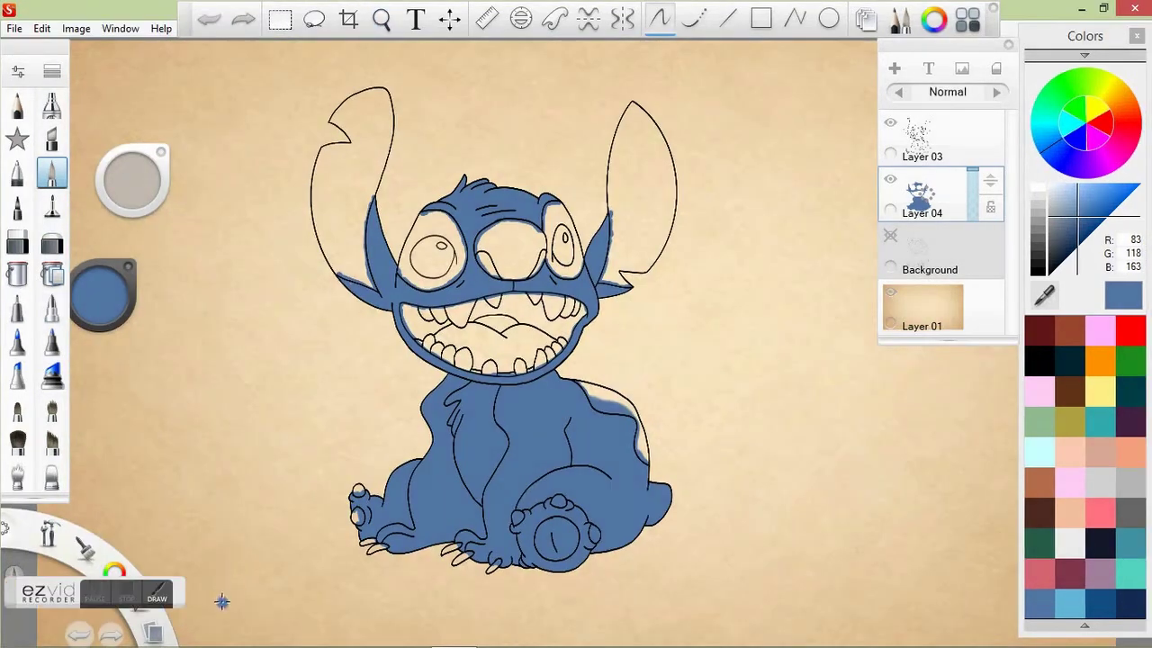
# Step: Paint a light blue (RGB 98, 182, 214) border inside the left eye patch and flood-fill the patch around the eyeball
pyautogui.press('space')
pyautogui.moveTo(424, 321); pyautogui.dragTo(527, 424)
pyautogui.moveTo(133, 180); pyautogui.dragTo(141, 181)
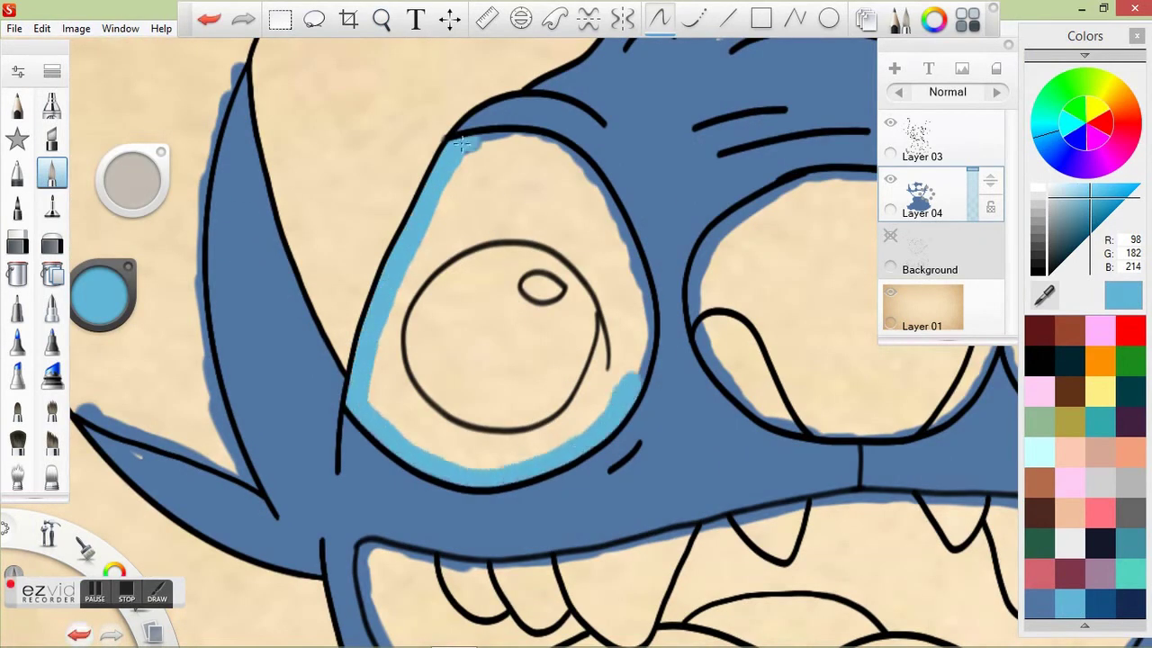
pyautogui.press('f')
pyautogui.click(617, 316)
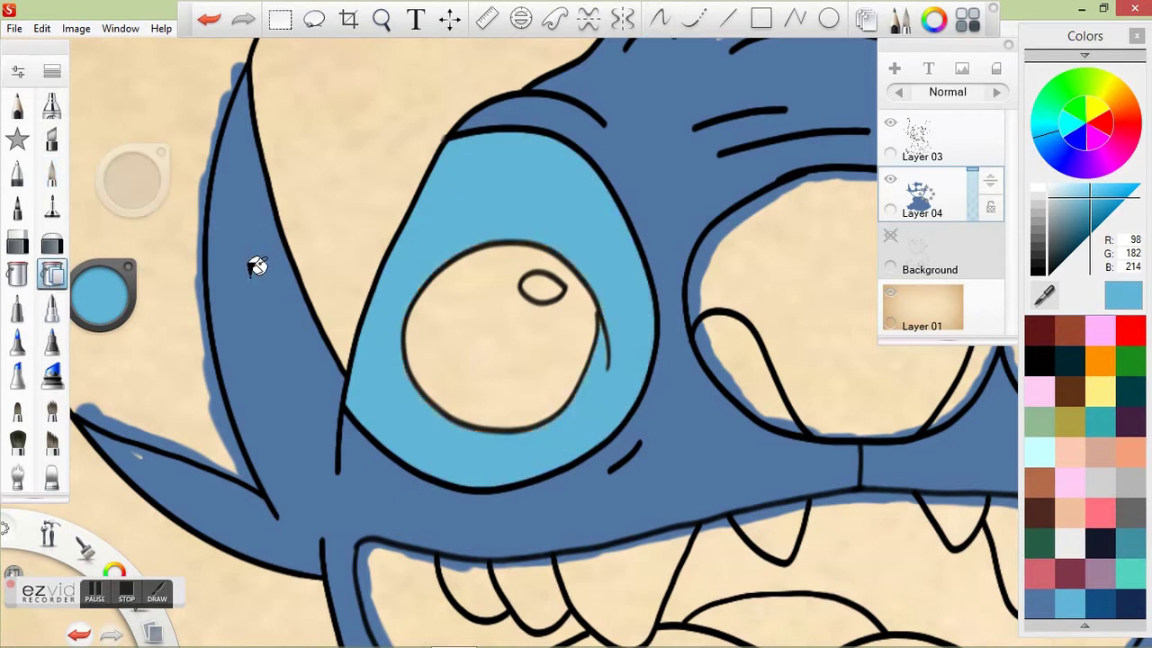
# Step: Border the right eye patch with the same light blue and flood-fill it
pyautogui.keyDown('alt'); pyautogui.click(159, 455); pyautogui.keyUp('alt')
pyautogui.press('space')
pyautogui.moveTo(368, 354)
pyautogui.mouseDown()
pyautogui.moveTo(404, 327)
pyautogui.moveTo(446, 184)
pyautogui.mouseUp()
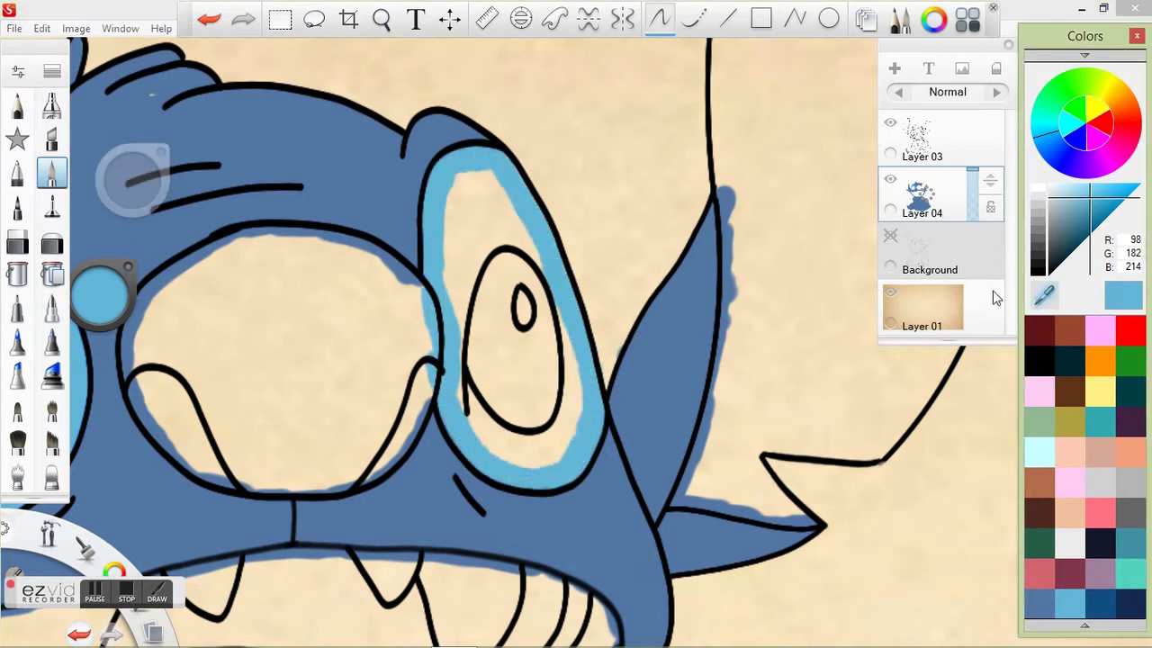
pyautogui.press('f')
pyautogui.click(504, 288)
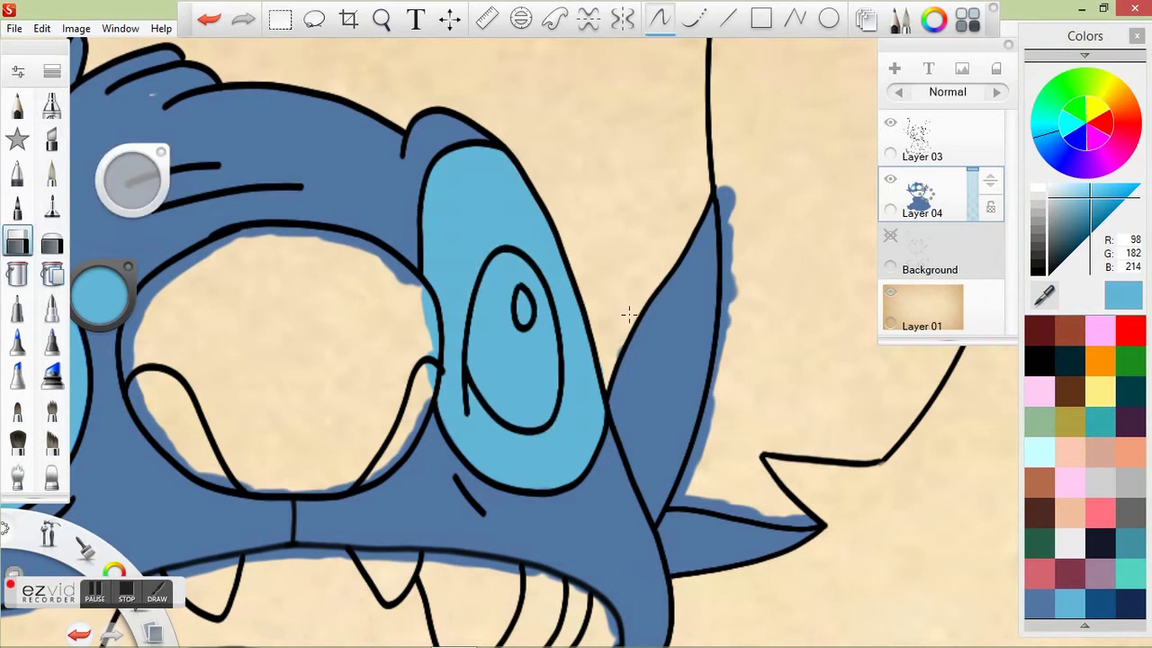
pyautogui.press('space')
pyautogui.moveTo(625, 313)
pyautogui.mouseDown()
pyautogui.moveTo(452, 187)
pyautogui.moveTo(706, 254)
pyautogui.moveTo(576, 234)
pyautogui.mouseUp()
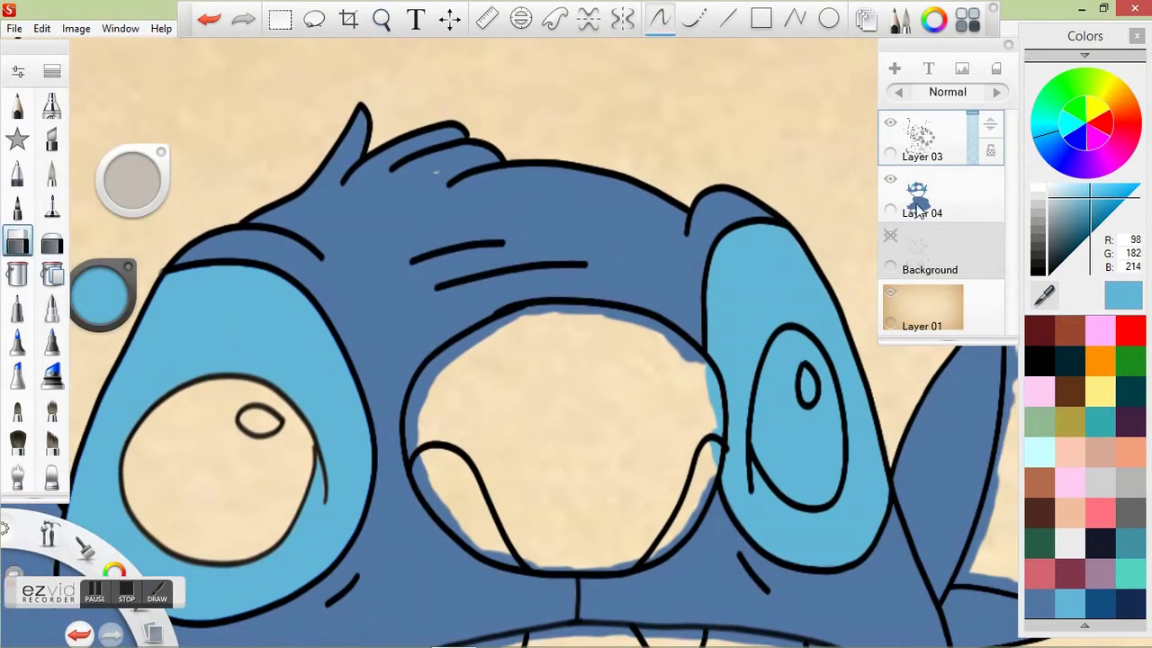
# Step: On Layer 04, paint light blue along the chest patch's upper edge, fur tufts and left edge
pyautogui.click(922, 194)
pyautogui.click(51, 173)
pyautogui.press('space')
pyautogui.moveTo(504, 406); pyautogui.dragTo(638, 325)
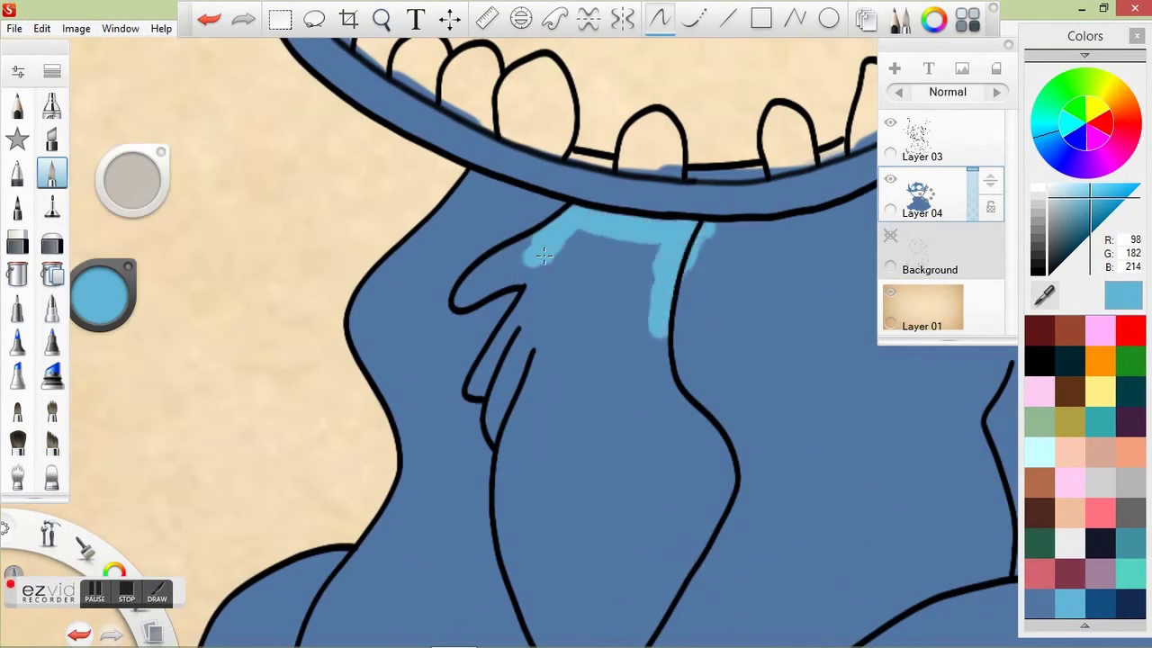
pyautogui.moveTo(519, 340)
pyautogui.mouseDown()
pyautogui.moveTo(508, 509)
pyautogui.moveTo(527, 567)
pyautogui.mouseUp()
pyautogui.press('space')
pyautogui.moveTo(515, 311); pyautogui.dragTo(471, 149)
pyautogui.moveTo(454, 306); pyautogui.dragTo(479, 376)
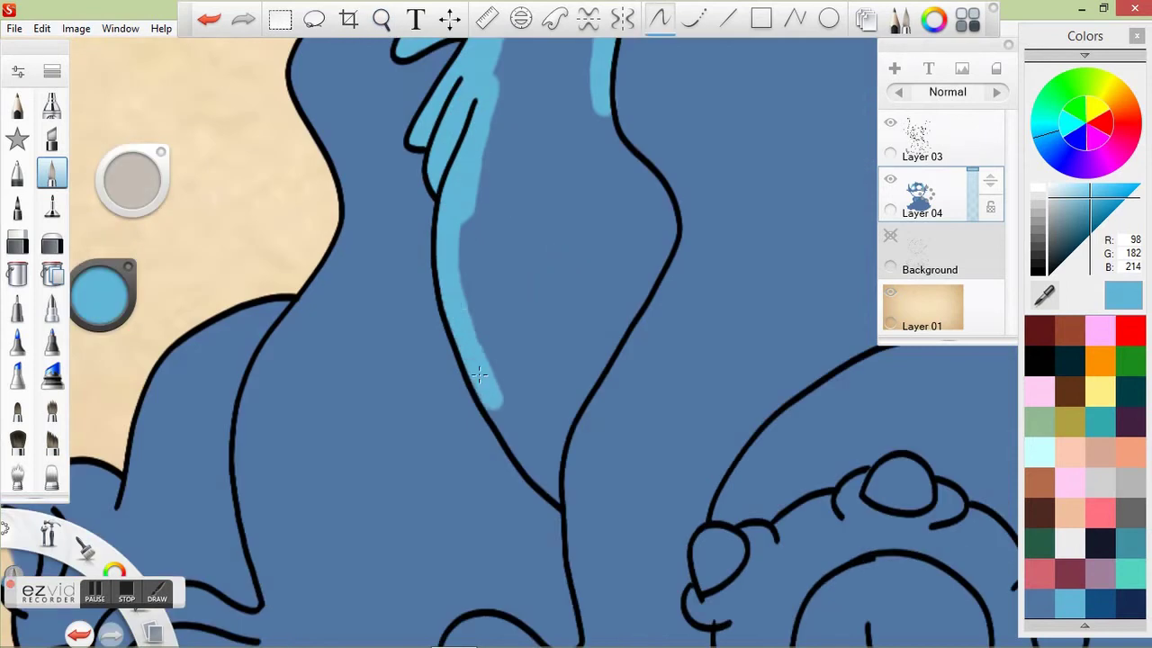
# Step: Paint light blue along the chest patch's lower tip and right edge, and cover its interior
pyautogui.keyDown('alt'); pyautogui.click(562, 455); pyautogui.keyUp('alt')
pyautogui.moveTo(565, 481)
pyautogui.mouseDown()
pyautogui.moveTo(577, 511)
pyautogui.moveTo(571, 142)
pyautogui.mouseUp()
pyautogui.press('space')
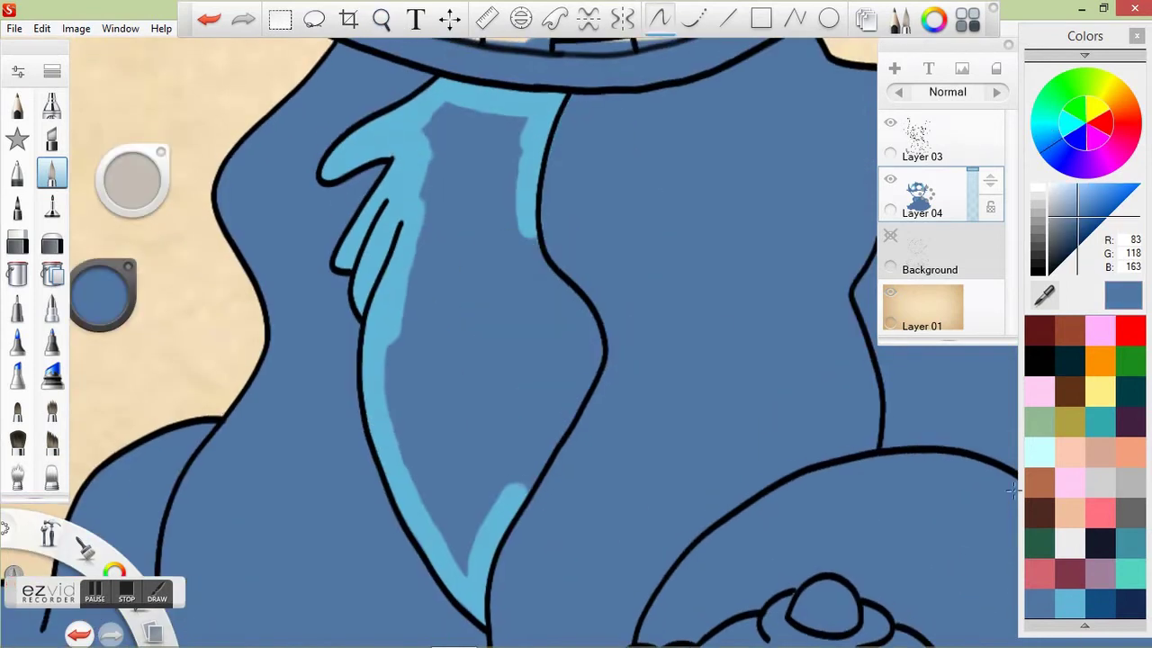
pyautogui.keyDown('alt'); pyautogui.click(518, 500); pyautogui.keyUp('alt')
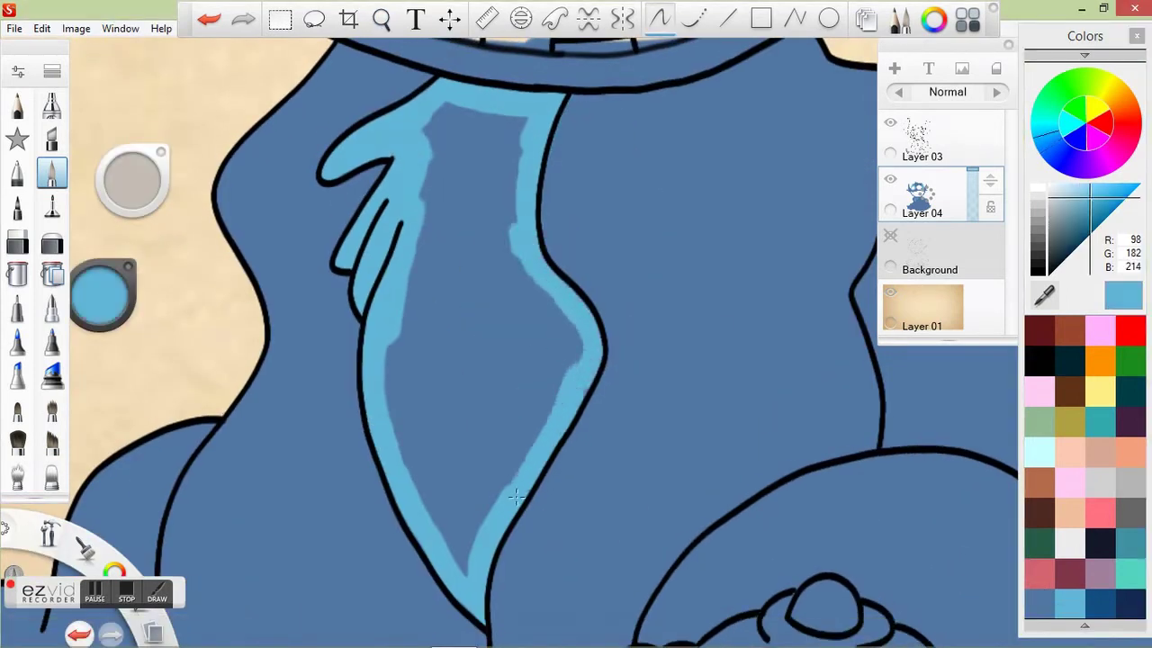
pyautogui.moveTo(464, 126)
pyautogui.mouseDown()
pyautogui.moveTo(415, 238)
pyautogui.moveTo(511, 230)
pyautogui.mouseUp()
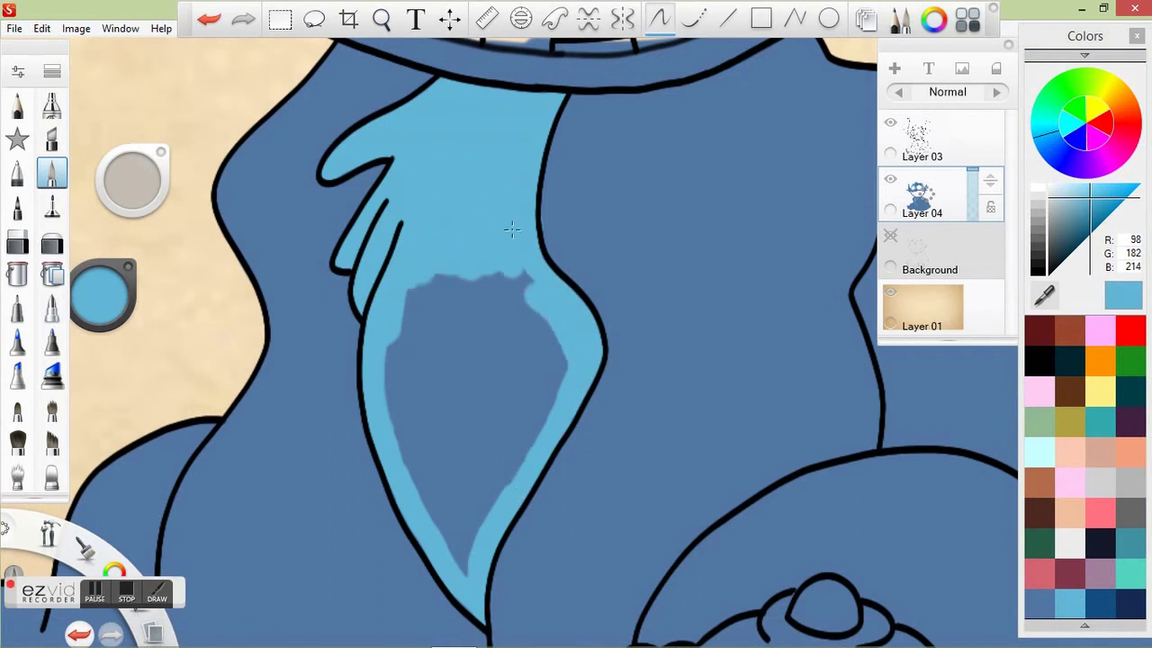
pyautogui.moveTo(422, 276); pyautogui.dragTo(423, 276)
pyautogui.moveTo(526, 378)
pyautogui.mouseDown()
pyautogui.moveTo(432, 396)
pyautogui.moveTo(468, 490)
pyautogui.mouseUp()
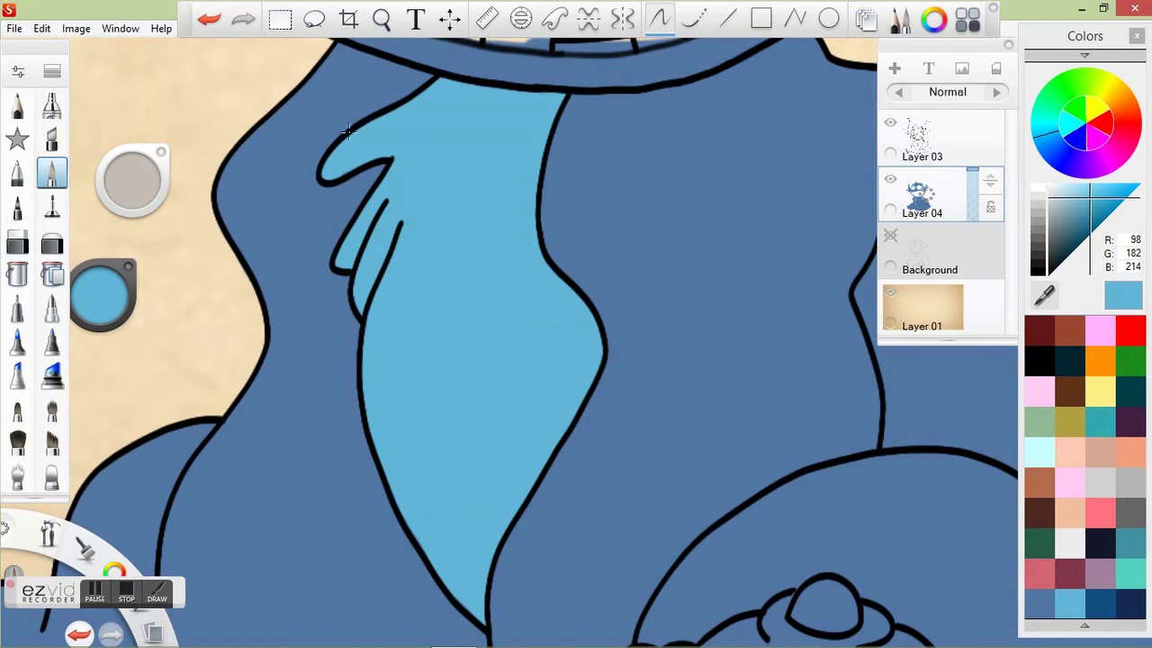
# Step: Choose dark blue (RGB 18, 77, 129) and paint the round sole pad of the large foot
pyautogui.click(381, 18)
pyautogui.moveTo(636, 536); pyautogui.dragTo(636, 305)
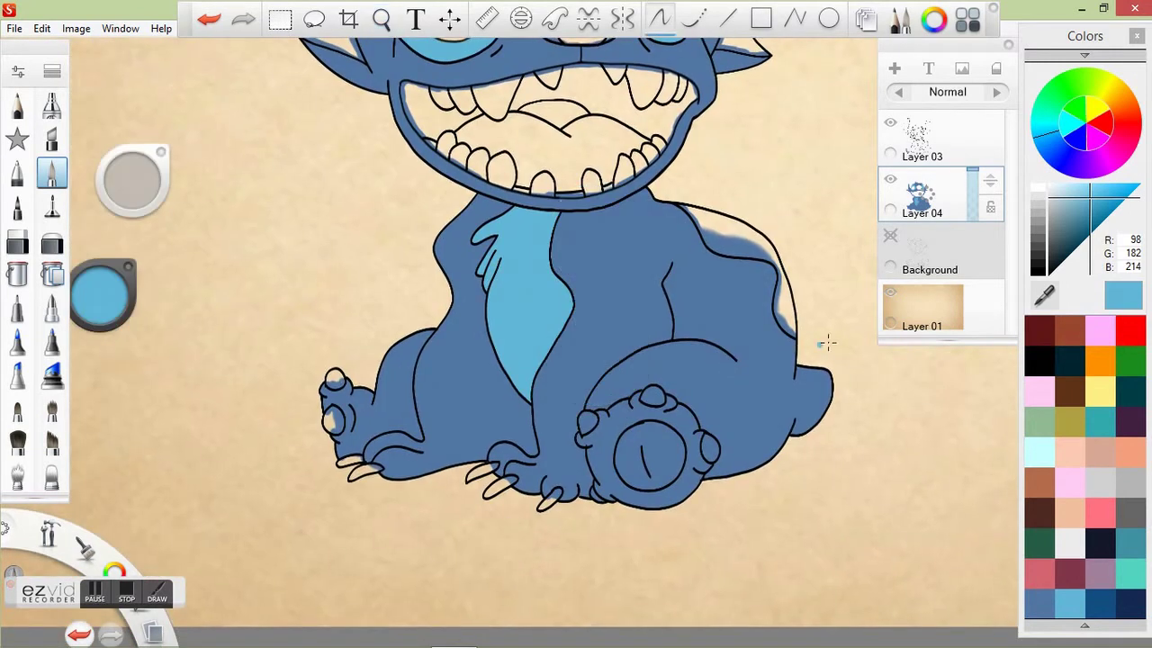
pyautogui.click(1064, 565)
pyautogui.click(660, 18)
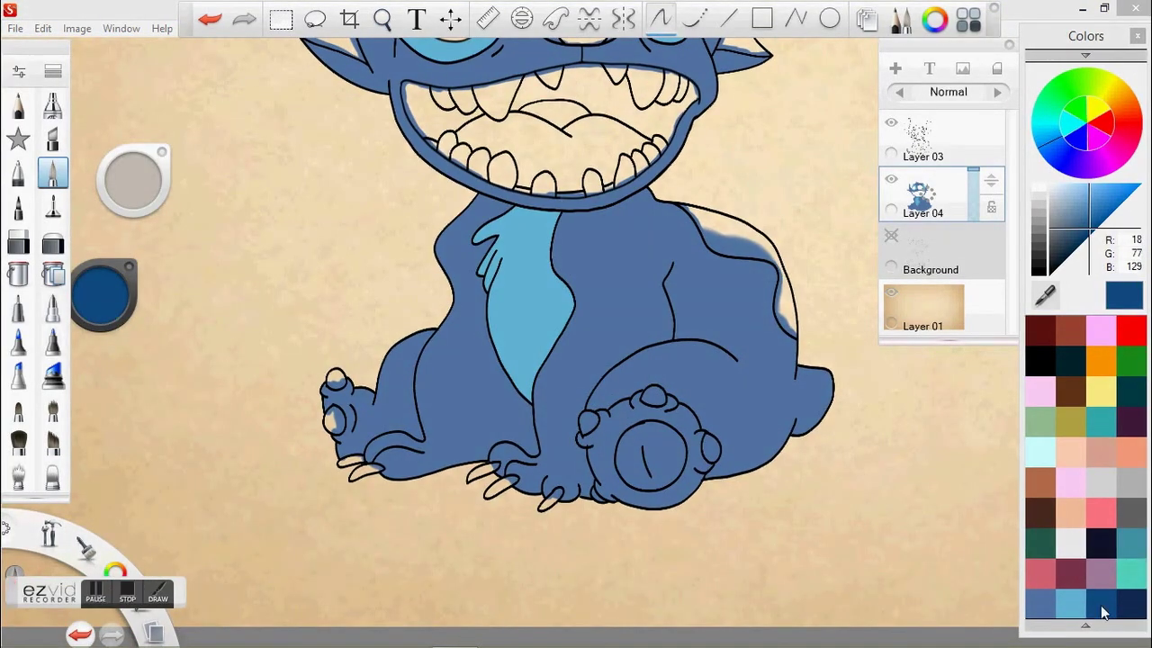
pyautogui.press('space')
pyautogui.moveTo(499, 405); pyautogui.dragTo(573, 313)
pyautogui.moveTo(522, 279); pyautogui.dragTo(575, 243)
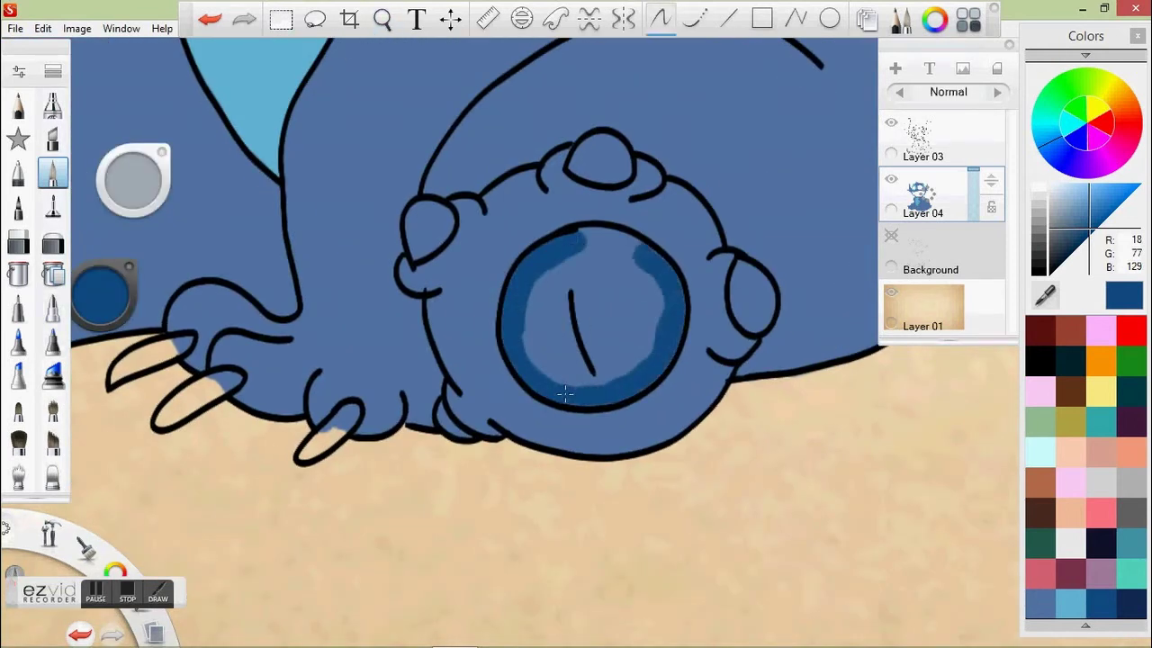
pyautogui.moveTo(606, 248)
pyautogui.mouseDown()
pyautogui.moveTo(585, 378)
pyautogui.moveTo(644, 269)
pyautogui.moveTo(611, 342)
pyautogui.mouseUp()
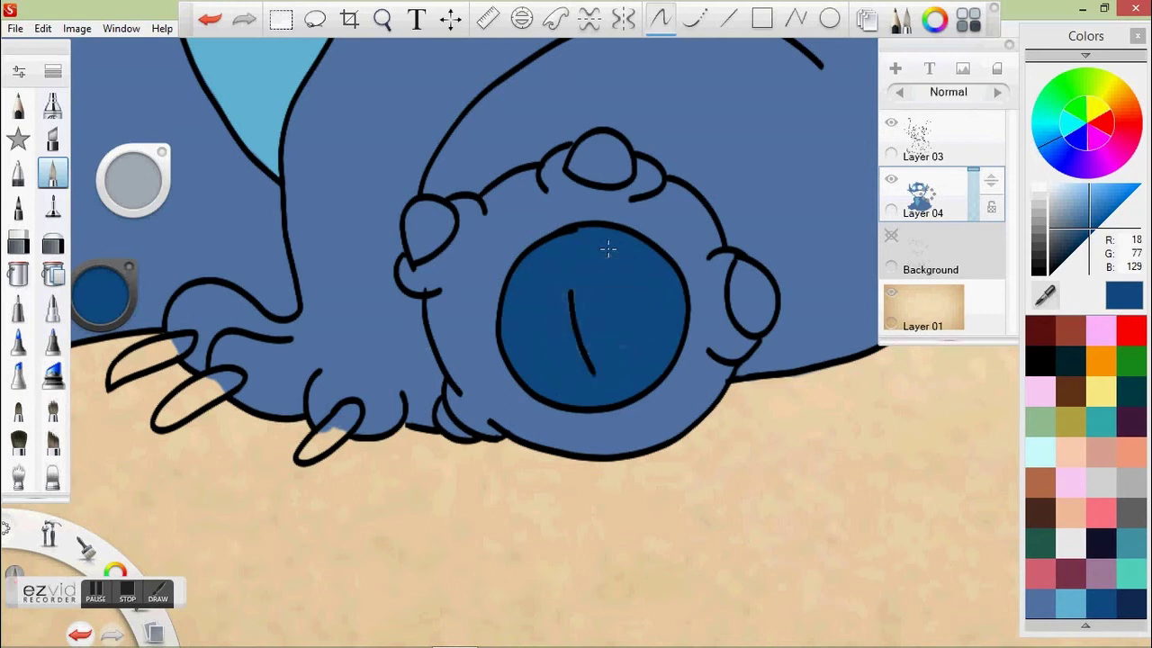
# Step: Paint the back patch with the same dark blue and erase the overspill outside the outline
pyautogui.press('space')
pyautogui.moveTo(493, 234); pyautogui.dragTo(526, 351)
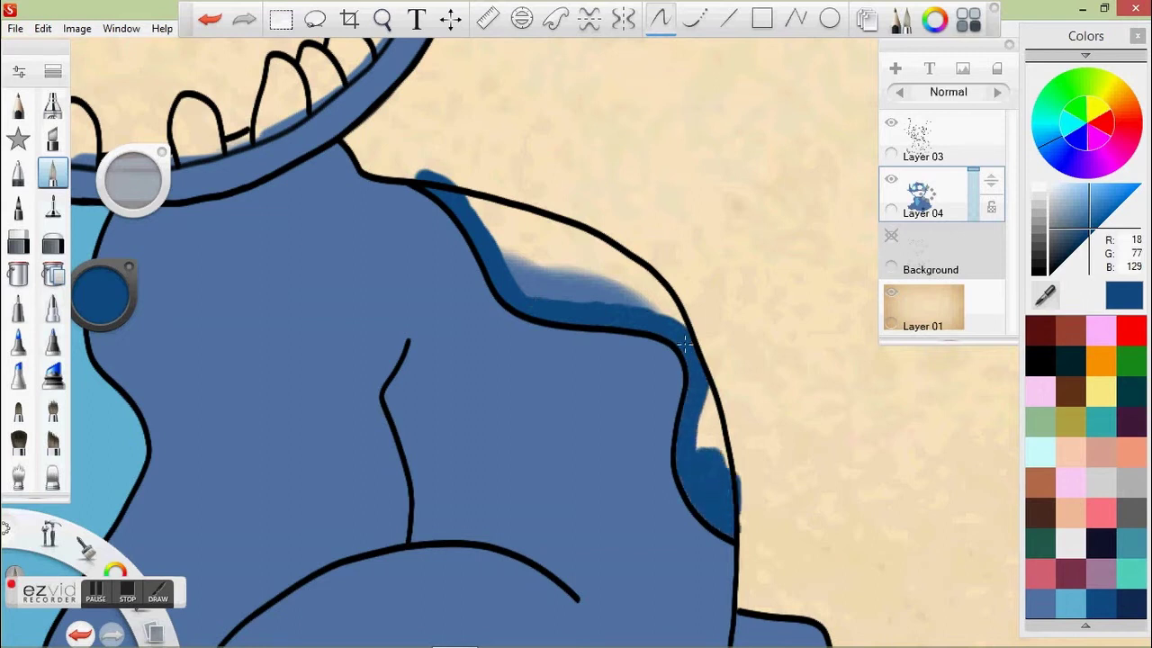
pyautogui.moveTo(629, 271)
pyautogui.mouseDown()
pyautogui.moveTo(642, 284)
pyautogui.moveTo(540, 262)
pyautogui.mouseUp()
pyautogui.press('e')
pyautogui.moveTo(418, 176); pyautogui.dragTo(463, 185)
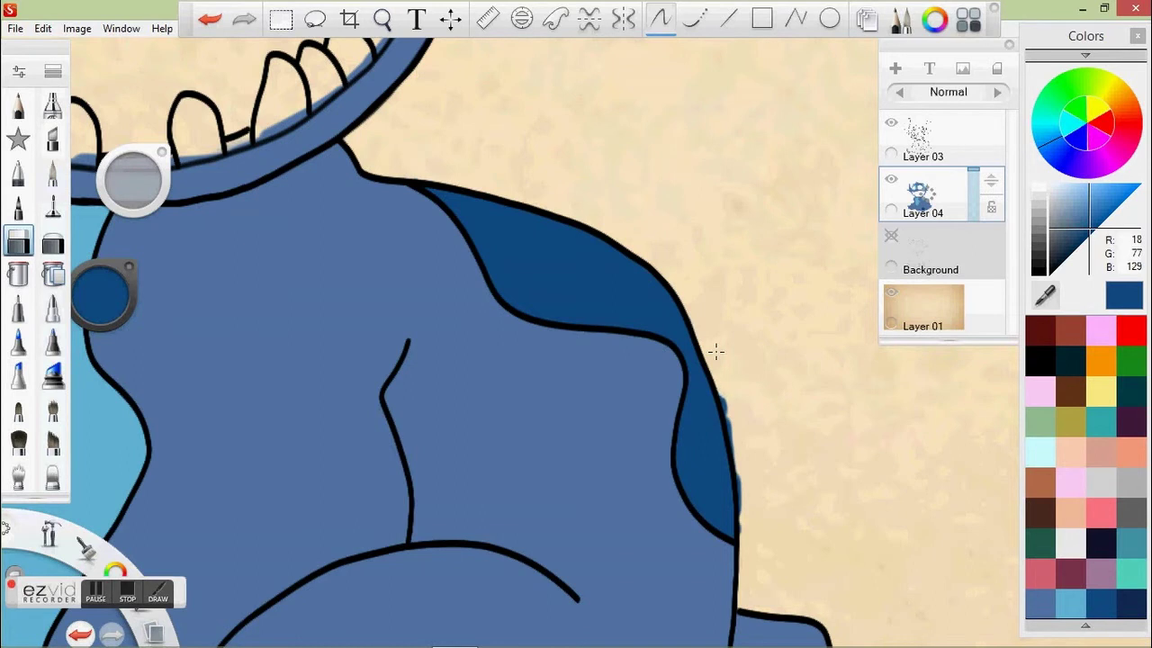
# Step: Paint the whole nose, nostrils included, in navy (RGB 21, 43, 83)
pyautogui.click(382, 18)
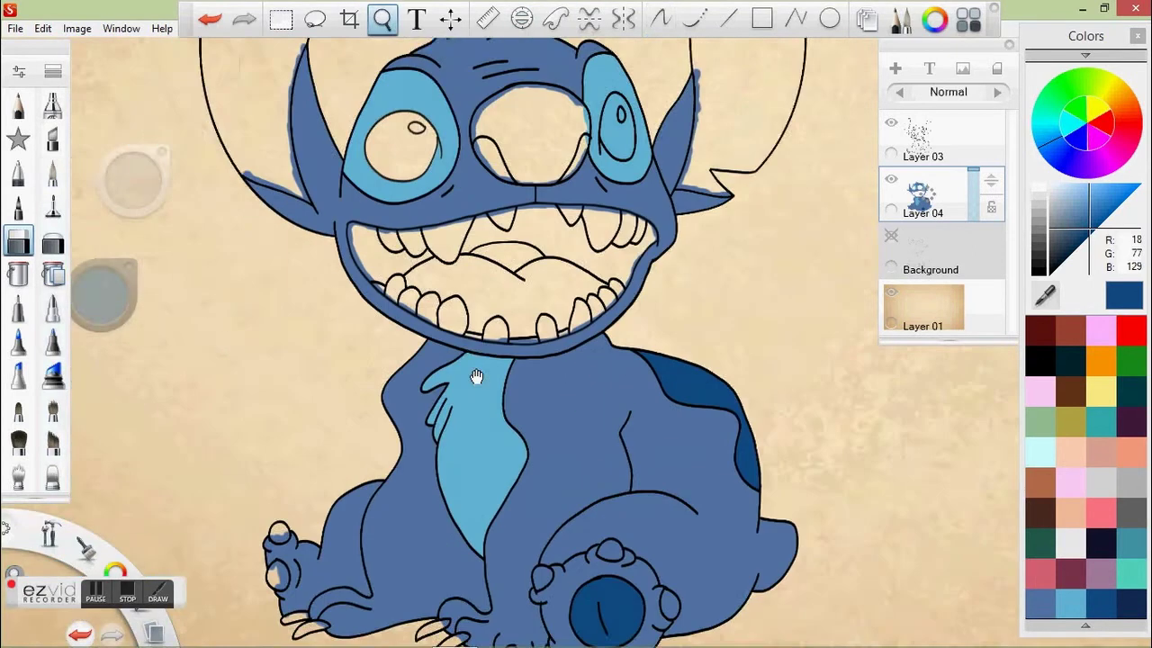
pyautogui.moveTo(530, 155)
pyautogui.mouseDown()
pyautogui.moveTo(527, 209)
pyautogui.moveTo(483, 252)
pyautogui.moveTo(488, 129)
pyautogui.mouseUp()
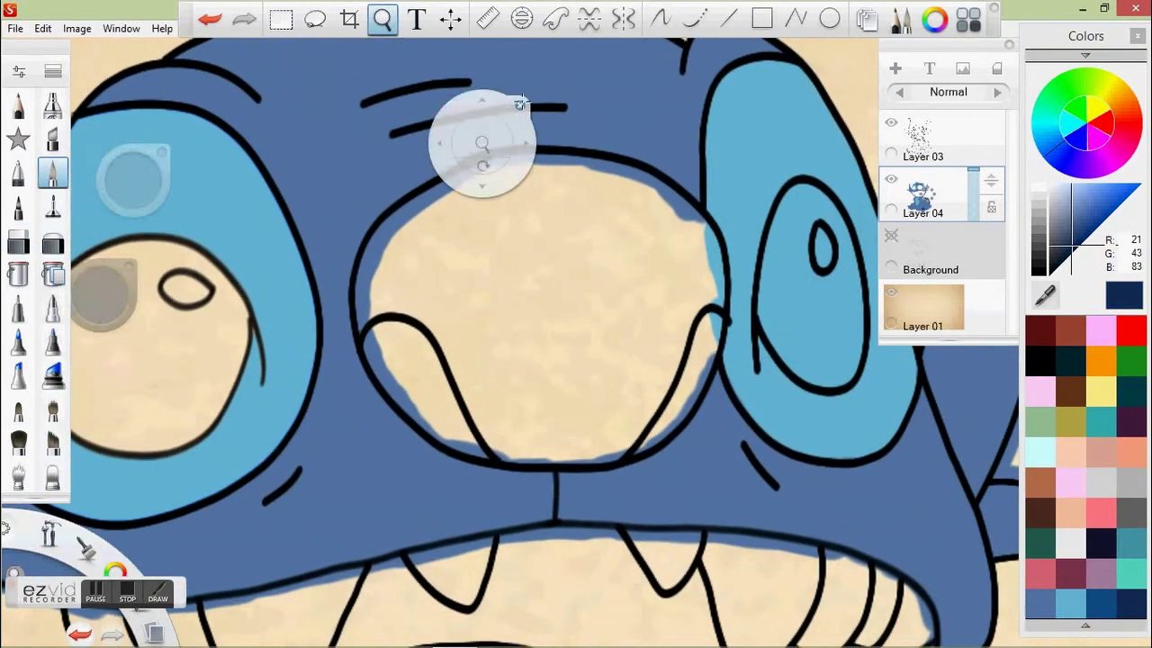
pyautogui.press('b')
pyautogui.moveTo(373, 261); pyautogui.dragTo(474, 183)
pyautogui.moveTo(423, 410)
pyautogui.mouseDown()
pyautogui.moveTo(585, 450)
pyautogui.moveTo(711, 301)
pyautogui.moveTo(643, 176)
pyautogui.mouseUp()
pyautogui.moveTo(480, 185)
pyautogui.mouseDown()
pyautogui.moveTo(400, 378)
pyautogui.moveTo(644, 401)
pyautogui.moveTo(504, 202)
pyautogui.moveTo(405, 315)
pyautogui.mouseUp()
pyautogui.moveTo(558, 378)
pyautogui.mouseDown()
pyautogui.moveTo(657, 261)
pyautogui.moveTo(450, 279)
pyautogui.moveTo(629, 215)
pyautogui.moveTo(504, 256)
pyautogui.mouseUp()
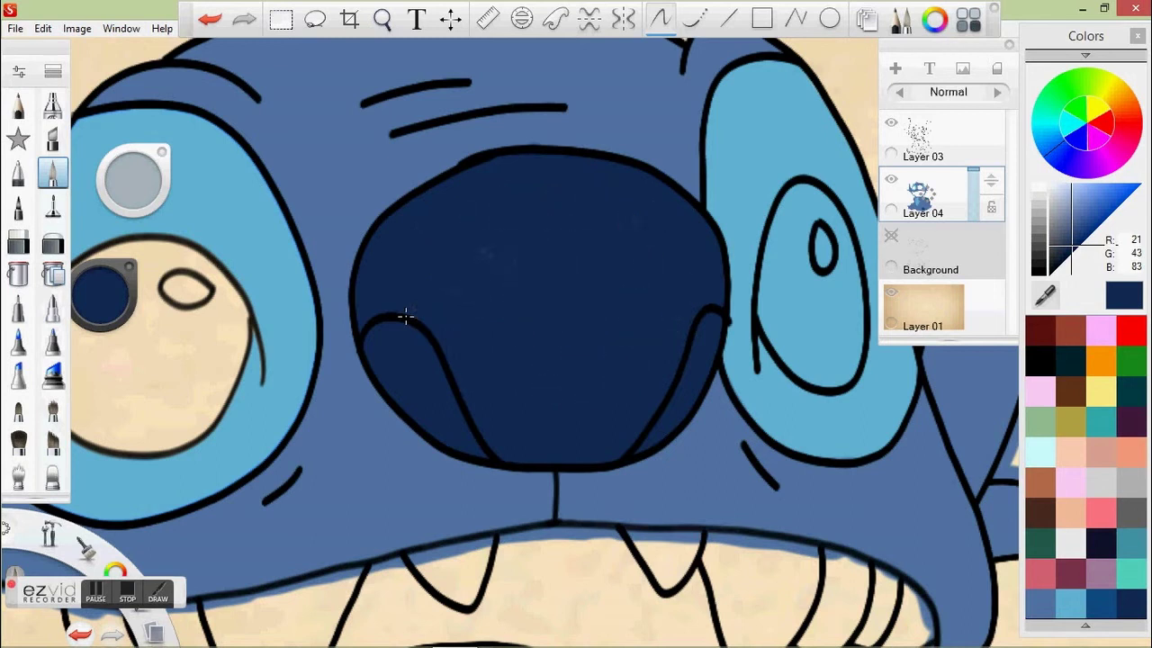
# Step: Touch up the black line above the nose on Layer 03 with the eraser
pyautogui.click(942, 130)
pyautogui.press('space')
pyautogui.moveTo(440, 87); pyautogui.dragTo(532, 196)
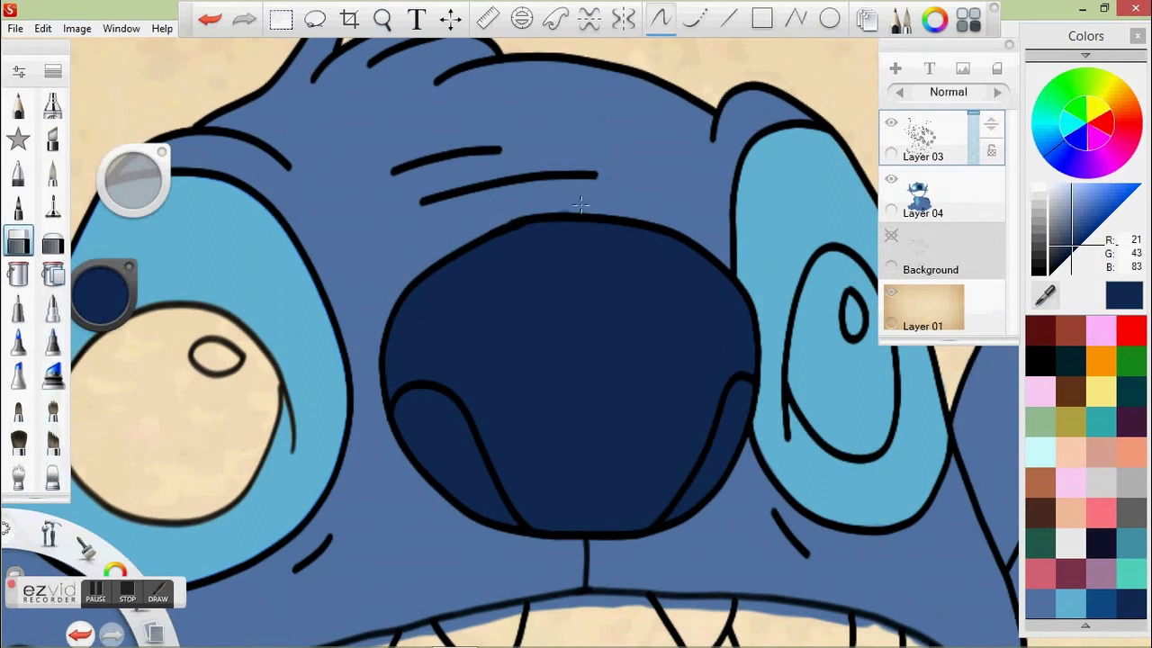
# Step: Return to Layer 04 and paint the left foot's two toe pads navy
pyautogui.click(922, 194)
pyautogui.keyDown('alt'); pyautogui.click(568, 184); pyautogui.keyUp('alt')
pyautogui.press('space')
pyautogui.moveTo(429, 182); pyautogui.dragTo(657, 144)
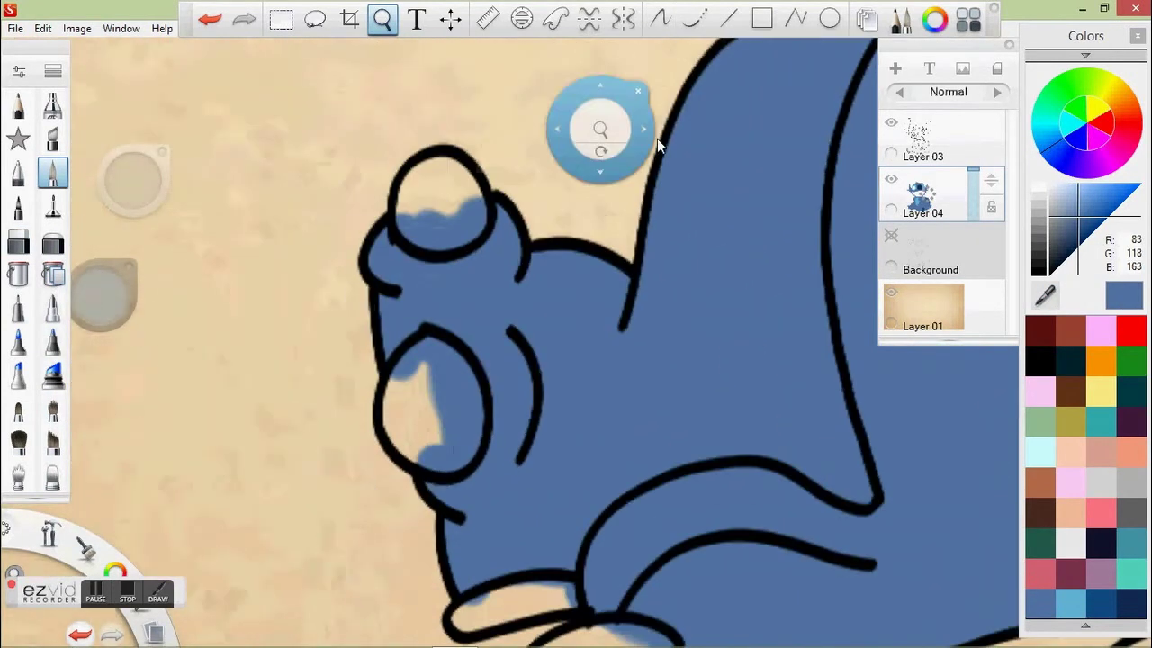
pyautogui.moveTo(104, 295); pyautogui.dragTo(104, 315)
pyautogui.moveTo(416, 220); pyautogui.dragTo(450, 169)
pyautogui.moveTo(428, 358); pyautogui.dragTo(450, 423)
# Step: Paint the claws of the two standing feet navy (RGB 21, 43, 83)
pyautogui.press('space')
pyautogui.moveTo(567, 391)
pyautogui.mouseDown()
pyautogui.moveTo(381, 321)
pyautogui.moveTo(433, 396)
pyautogui.moveTo(552, 349)
pyautogui.moveTo(455, 390)
pyautogui.mouseUp()
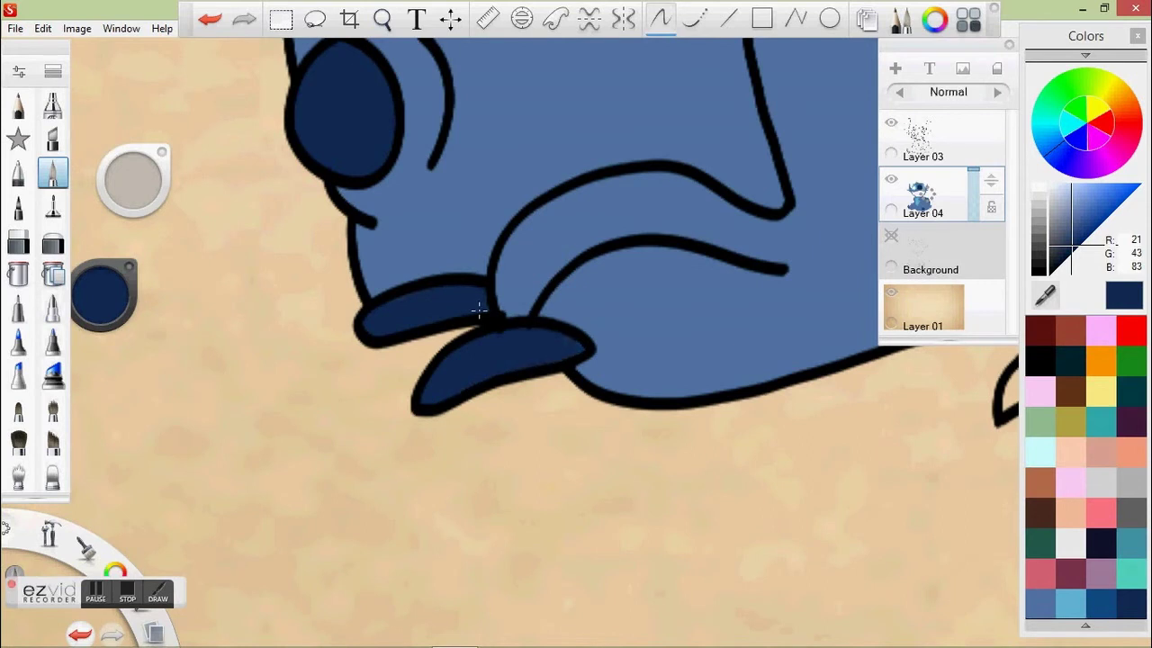
pyautogui.press('space')
pyautogui.moveTo(442, 226)
pyautogui.mouseDown()
pyautogui.moveTo(442, 403)
pyautogui.moveTo(417, 267)
pyautogui.moveTo(330, 328)
pyautogui.mouseUp()
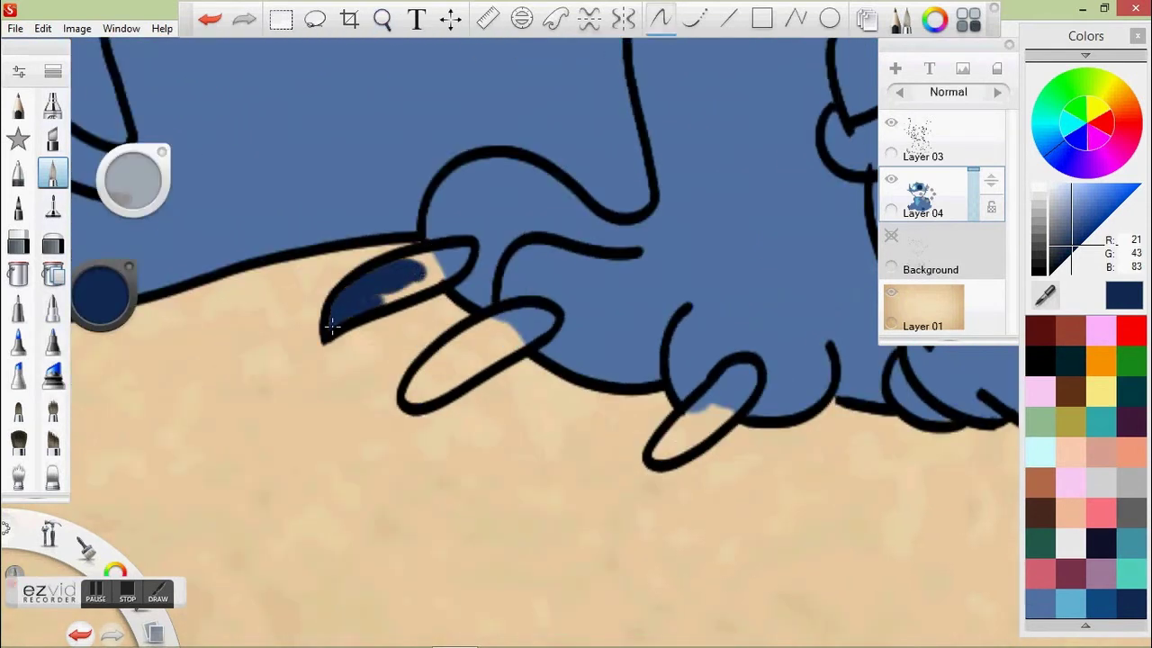
pyautogui.moveTo(520, 318)
pyautogui.mouseDown()
pyautogui.moveTo(422, 378)
pyautogui.moveTo(513, 319)
pyautogui.mouseUp()
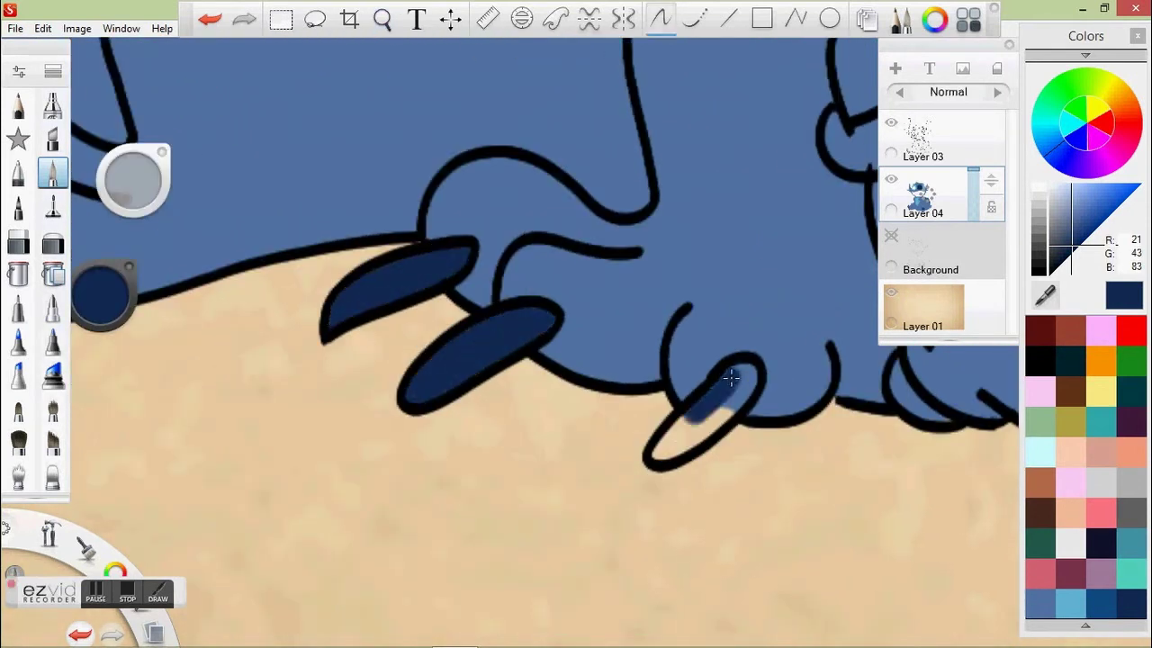
# Step: Paint the raised foot's toe pads and the small claw beneath it navy, touching up the surrounding body blue
pyautogui.press('space')
pyautogui.moveTo(656, 455); pyautogui.dragTo(305, 616)
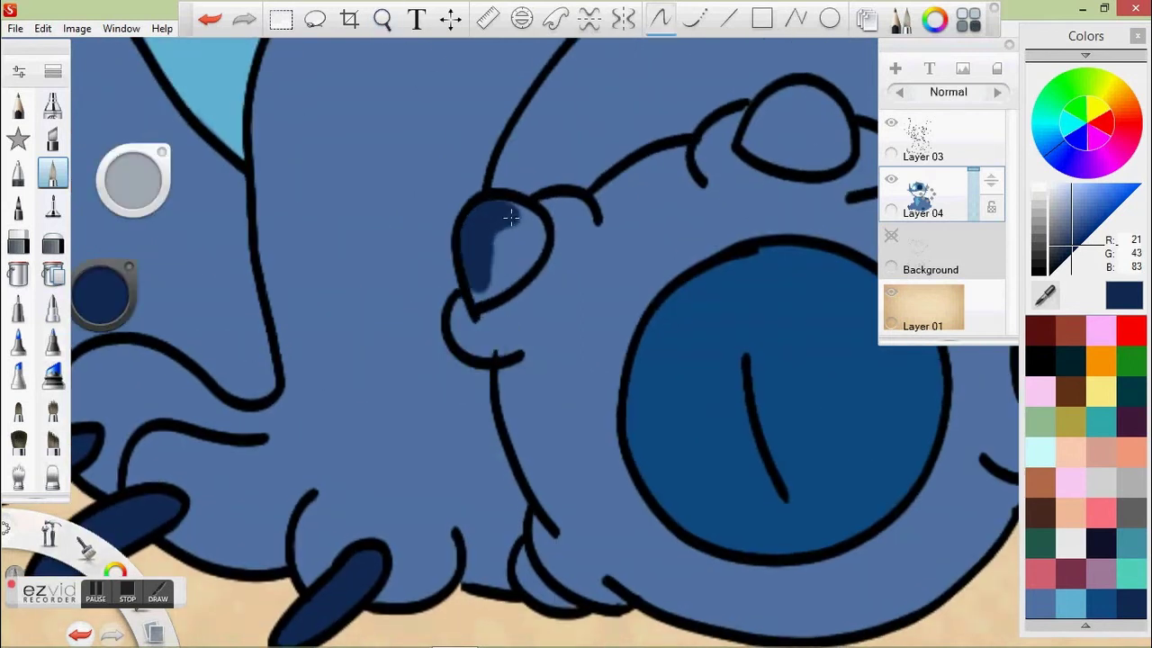
pyautogui.moveTo(524, 556); pyautogui.dragTo(558, 593)
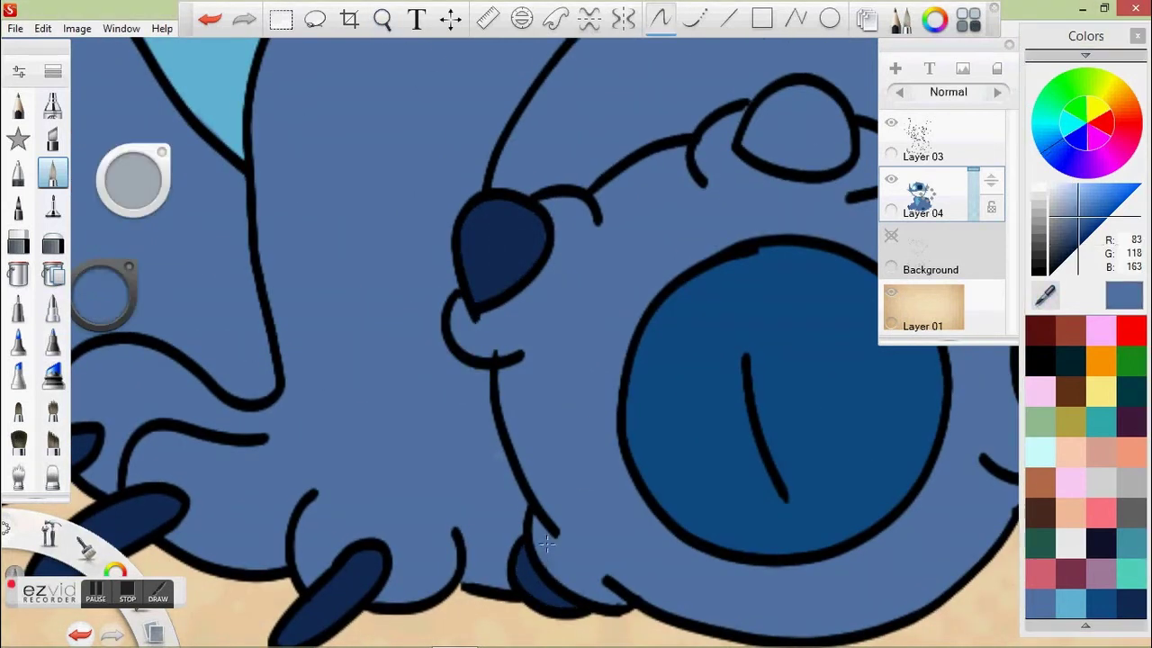
pyautogui.moveTo(752, 142); pyautogui.dragTo(837, 153)
pyautogui.press('space')
pyautogui.moveTo(936, 333); pyautogui.dragTo(514, 278)
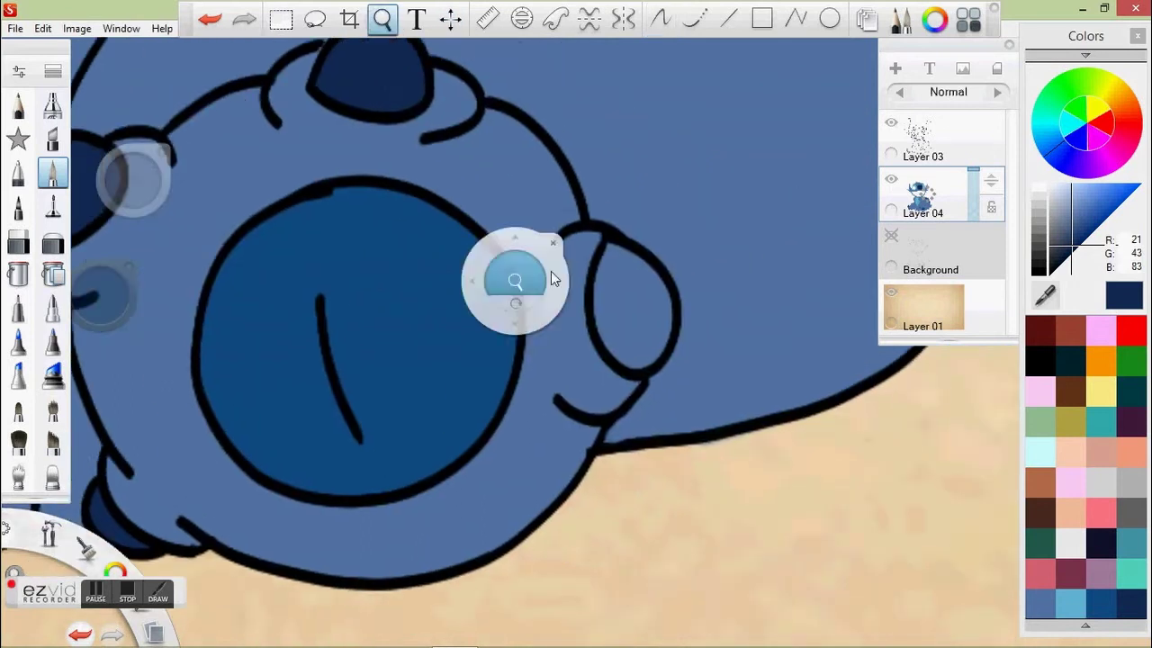
pyautogui.moveTo(604, 333); pyautogui.dragTo(612, 252)
pyautogui.moveTo(658, 342); pyautogui.dragTo(625, 270)
pyautogui.keyDown('alt'); pyautogui.click(765, 378); pyautogui.keyUp('alt')
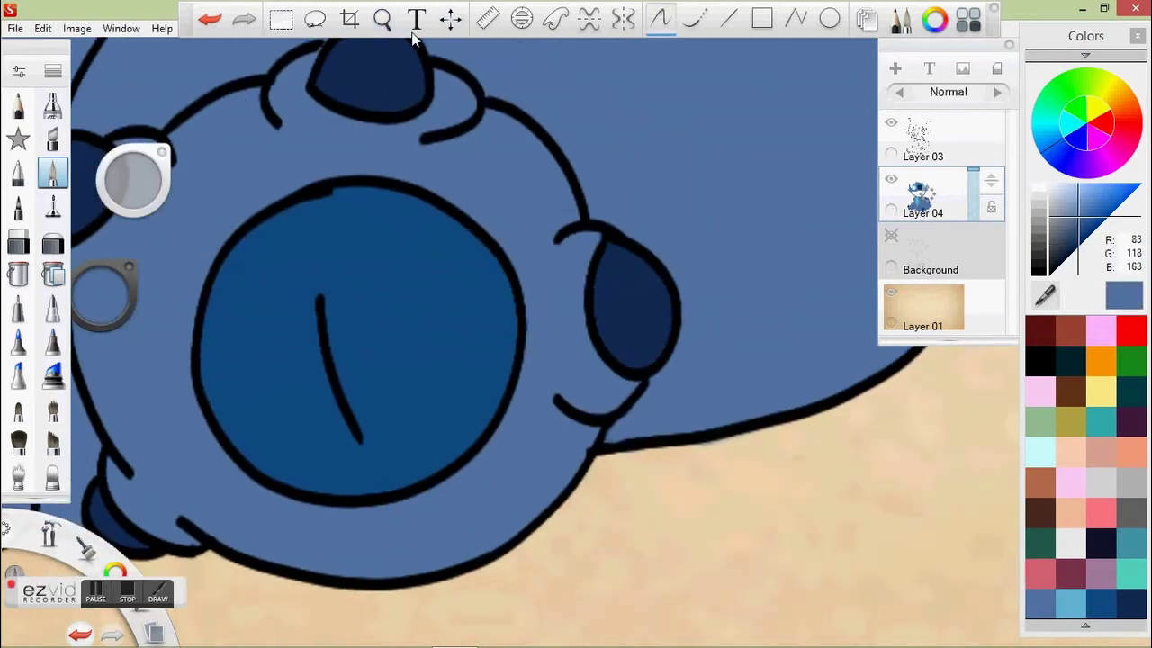
# Step: Paint both nostrils in a darker navy (RGB 13, 27, 53) than the nose
pyautogui.press('space')
pyautogui.moveTo(522, 287); pyautogui.dragTo(635, 297)
pyautogui.moveTo(102, 305); pyautogui.dragTo(102, 291)
pyautogui.moveTo(412, 298)
pyautogui.mouseDown()
pyautogui.moveTo(423, 326)
pyautogui.moveTo(461, 322)
pyautogui.mouseUp()
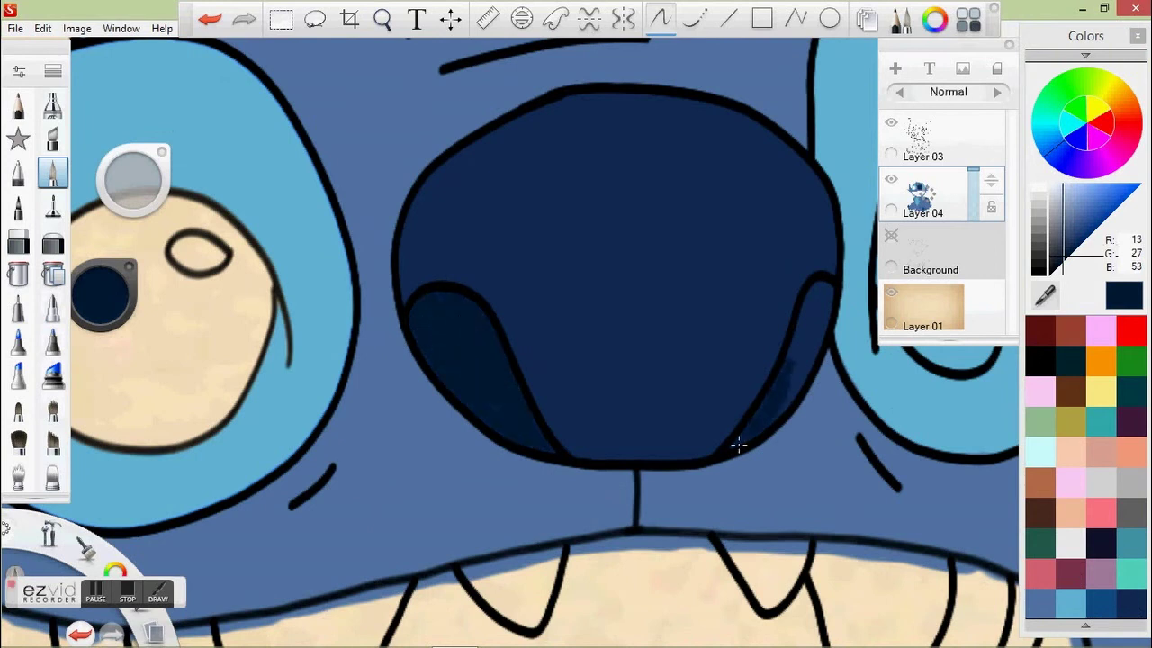
pyautogui.press('space')
pyautogui.moveTo(738, 443); pyautogui.dragTo(955, 568)
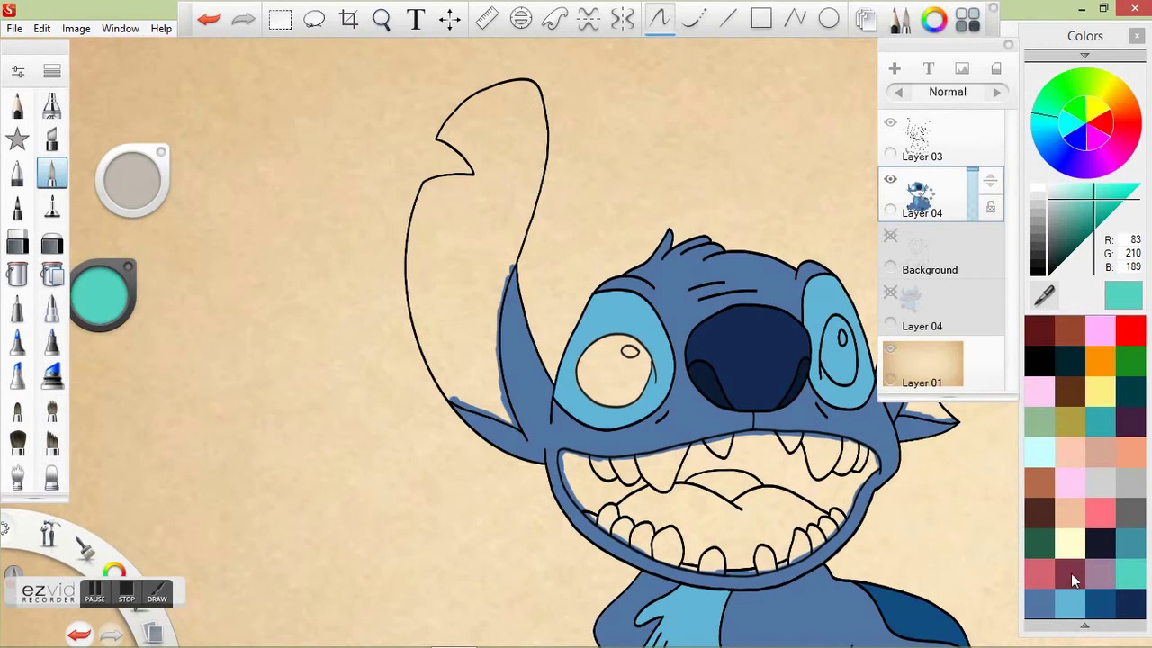
# Step: Paint the mouth interior behind the teeth and tongue maroon (RGB 127, 54, 75)
pyautogui.click(1070, 573)
pyautogui.press('space')
pyautogui.moveTo(576, 322); pyautogui.dragTo(457, 266)
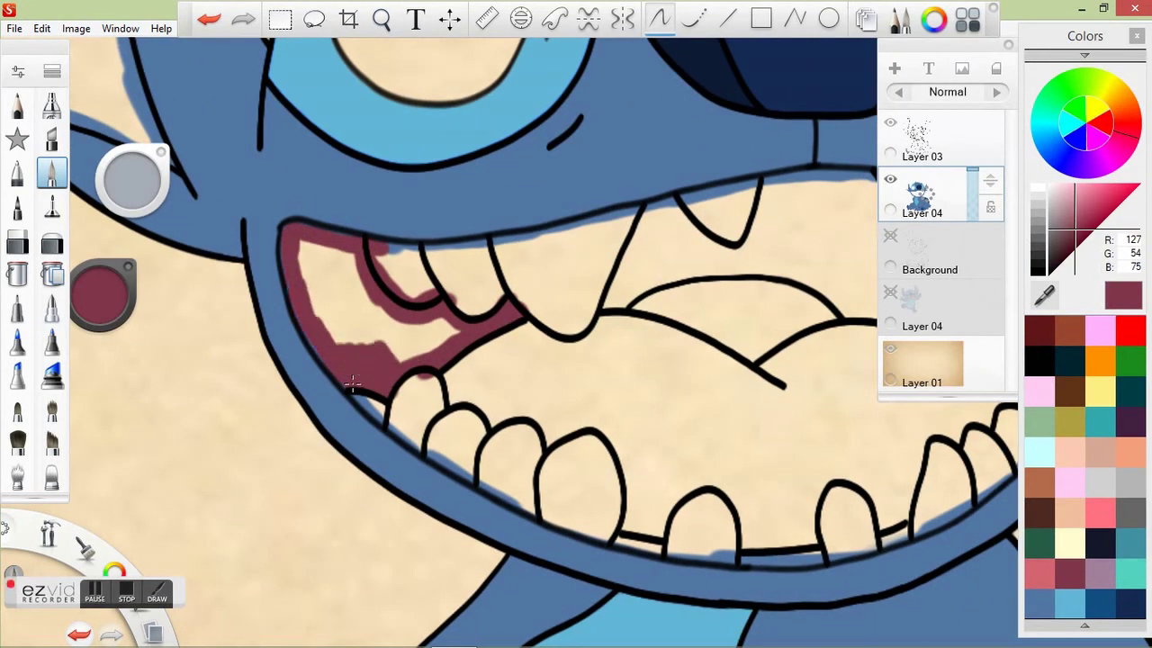
pyautogui.press('space')
pyautogui.moveTo(535, 368); pyautogui.dragTo(376, 340)
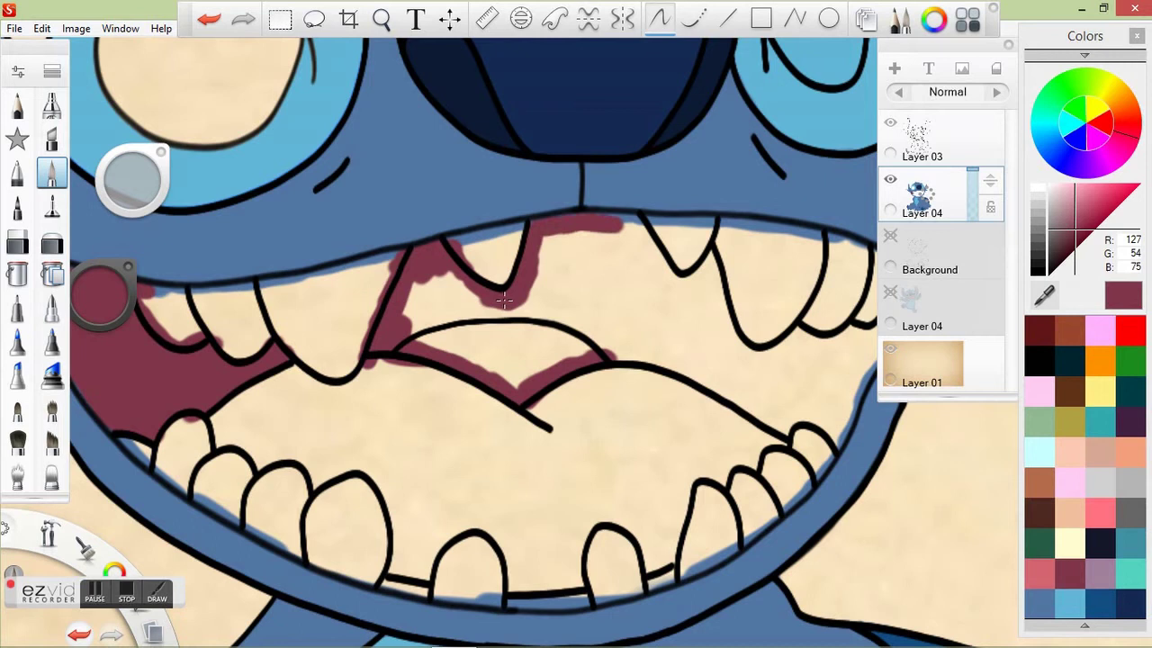
pyautogui.moveTo(406, 320)
pyautogui.mouseDown()
pyautogui.moveTo(540, 414)
pyautogui.moveTo(549, 261)
pyautogui.mouseUp()
pyautogui.moveTo(405, 311)
pyautogui.mouseDown()
pyautogui.moveTo(810, 445)
pyautogui.moveTo(729, 261)
pyautogui.moveTo(681, 193)
pyautogui.moveTo(594, 306)
pyautogui.moveTo(570, 513)
pyautogui.moveTo(630, 324)
pyautogui.moveTo(540, 378)
pyautogui.mouseUp()
# Step: Outline the tongue area around the lower teeth in pinkish red (RGB 211, 101, 113) and fill its inside with the same colour
pyautogui.press('space')
pyautogui.scroll(3, 627, 344)
pyautogui.press('space')
pyautogui.moveTo(725, 352)
pyautogui.mouseDown()
pyautogui.moveTo(229, 360)
pyautogui.moveTo(360, 286)
pyautogui.moveTo(486, 270)
pyautogui.moveTo(746, 371)
pyautogui.mouseUp()
pyautogui.keyDown('alt'); pyautogui.click(229, 360); pyautogui.keyUp('alt')
pyautogui.moveTo(234, 400); pyautogui.dragTo(241, 360)
pyautogui.scroll(-2, 240, 359)
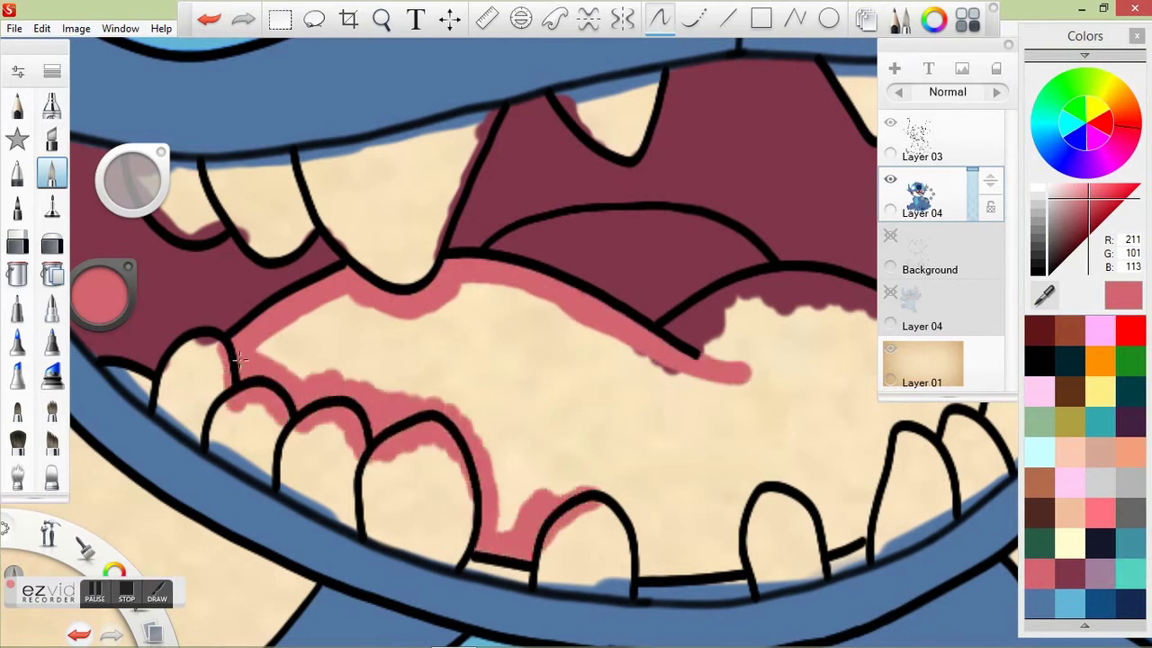
pyautogui.press('space')
pyautogui.moveTo(576, 290)
pyautogui.mouseDown()
pyautogui.moveTo(405, 364)
pyautogui.moveTo(620, 310)
pyautogui.moveTo(686, 350)
pyautogui.mouseUp()
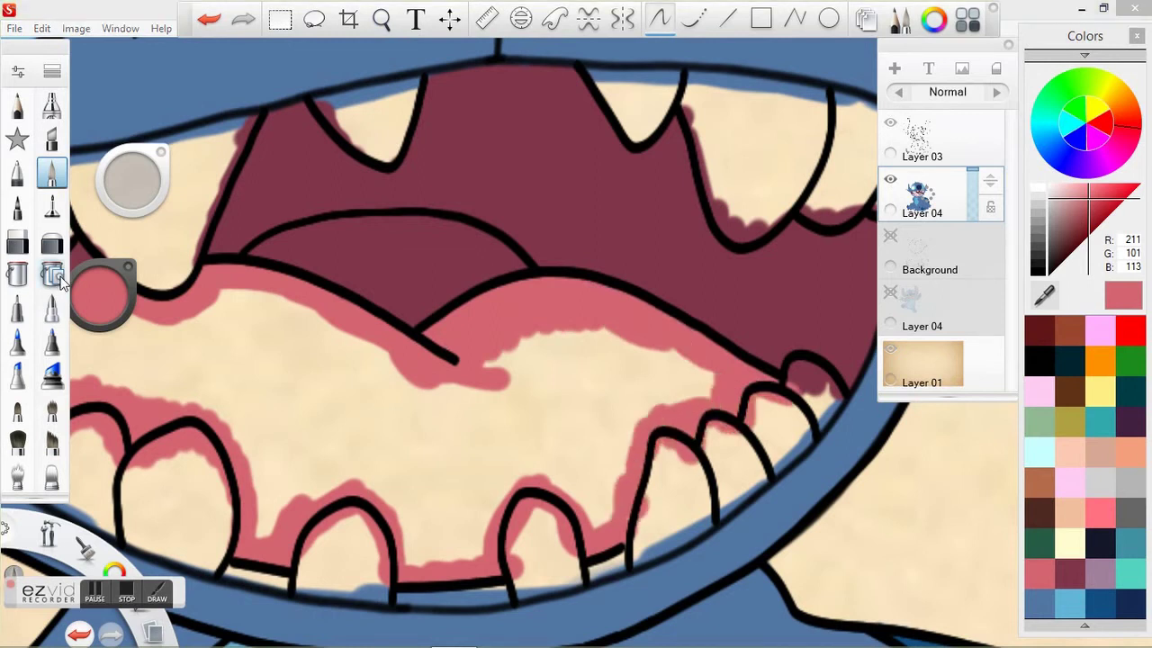
pyautogui.click(687, 351)
# Step: Paint the gum strips between the lower teeth pale pink (RGB 230, 166, 173)
pyautogui.press('space')
pyautogui.moveTo(440, 187); pyautogui.dragTo(346, 505)
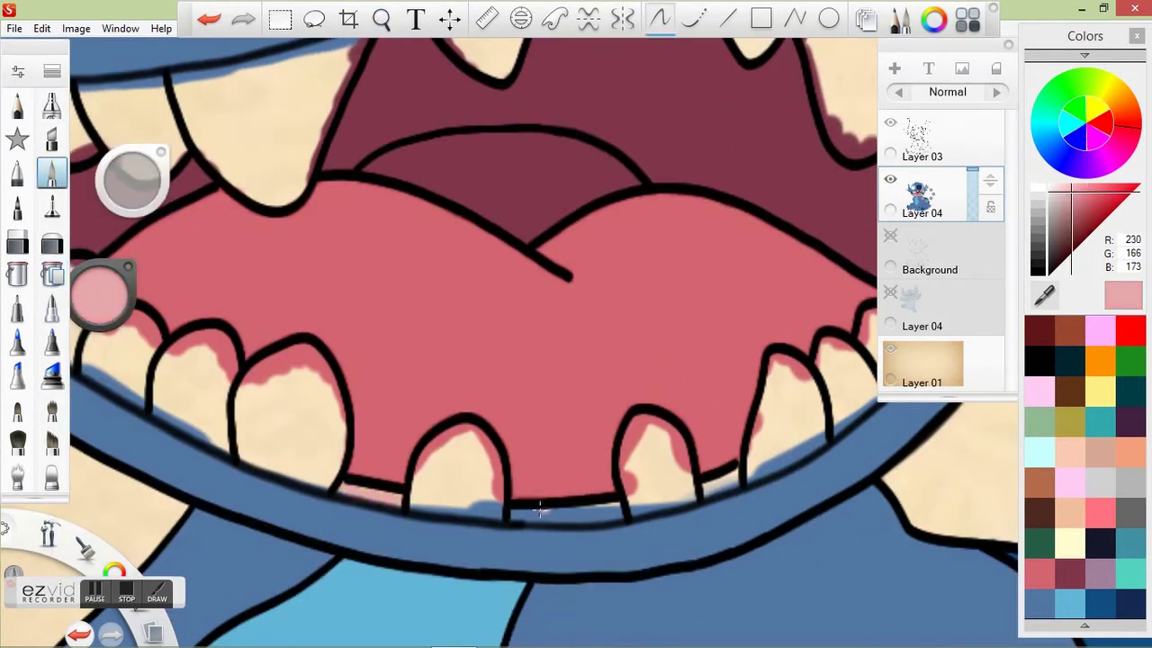
pyautogui.press('space')
pyautogui.moveTo(698, 489); pyautogui.dragTo(309, 264)
pyautogui.moveTo(383, 370); pyautogui.dragTo(413, 392)
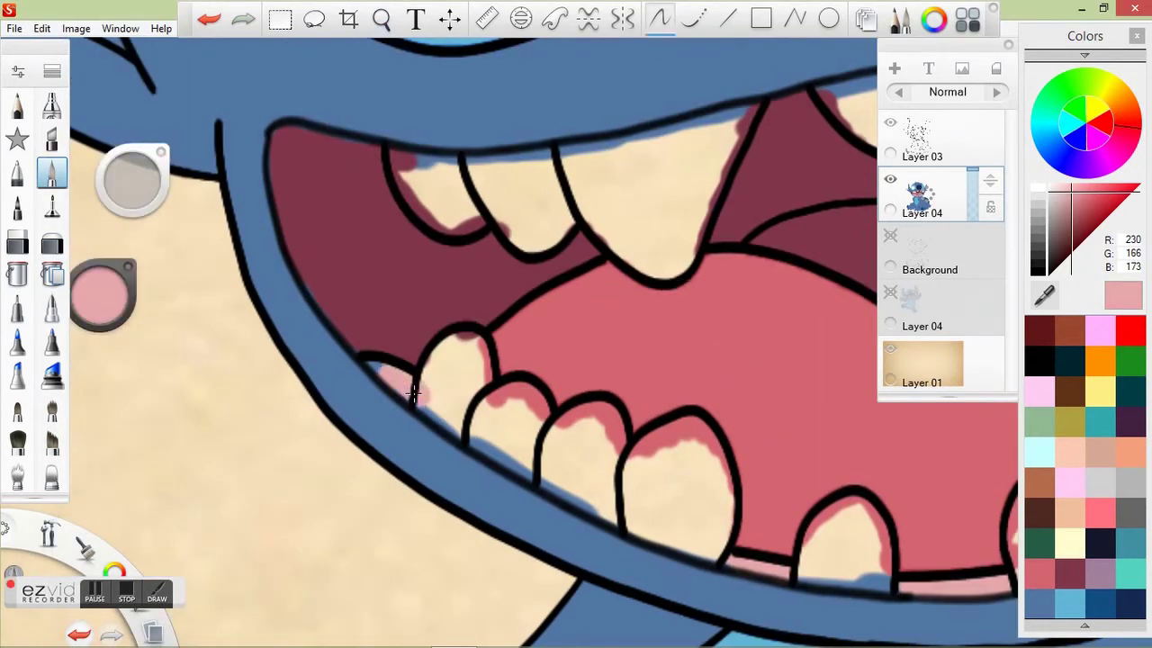
# Step: Paint the upper teeth on the mouth's left half cream (RGB 254, 253, 208), covering the stray colour inside them
pyautogui.press('space')
pyautogui.moveTo(355, 54)
pyautogui.mouseDown()
pyautogui.moveTo(627, 352)
pyautogui.moveTo(810, 432)
pyautogui.mouseUp()
pyautogui.click(1069, 542)
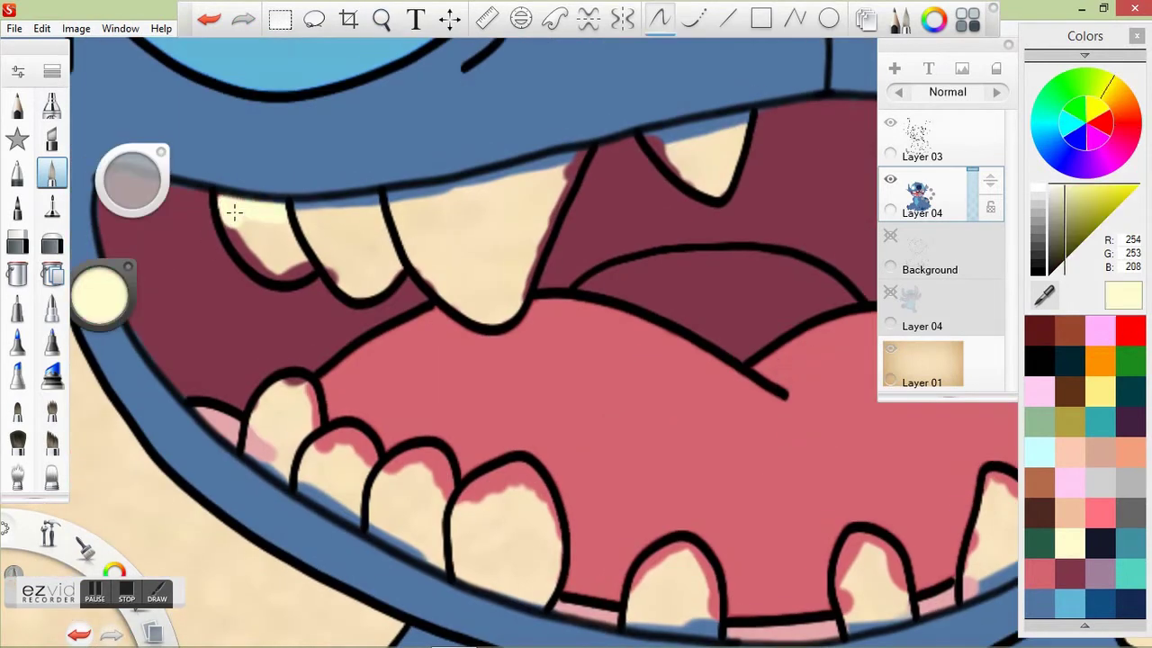
pyautogui.moveTo(234, 211)
pyautogui.mouseDown()
pyautogui.moveTo(359, 216)
pyautogui.moveTo(304, 216)
pyautogui.mouseUp()
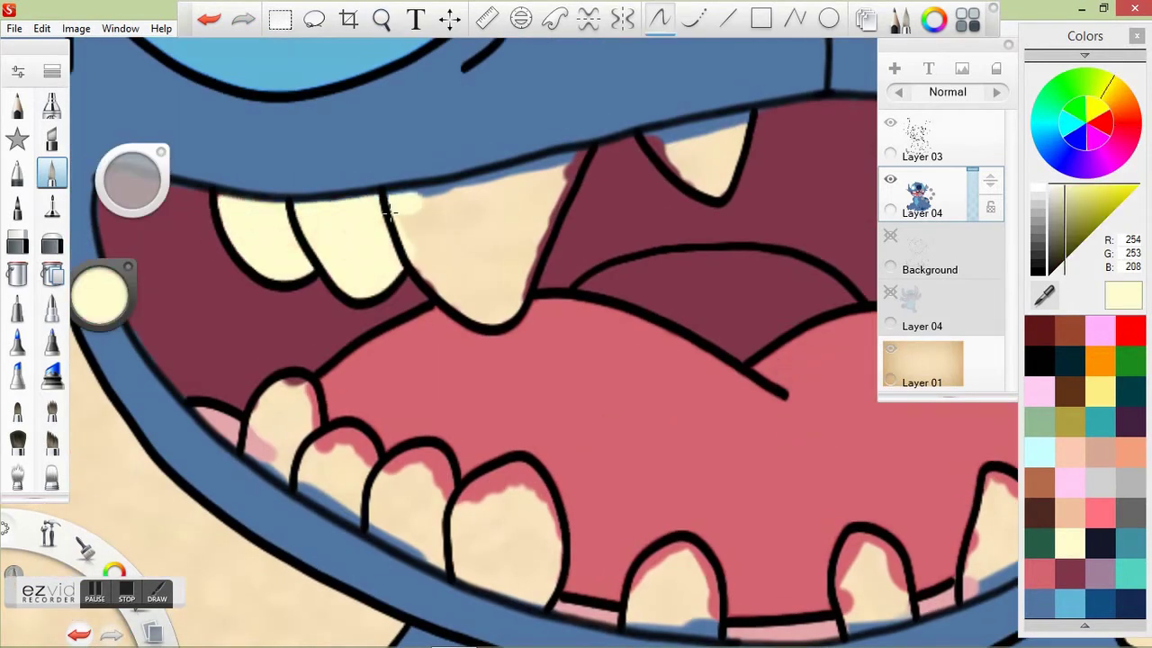
pyautogui.moveTo(389, 212); pyautogui.dragTo(390, 211)
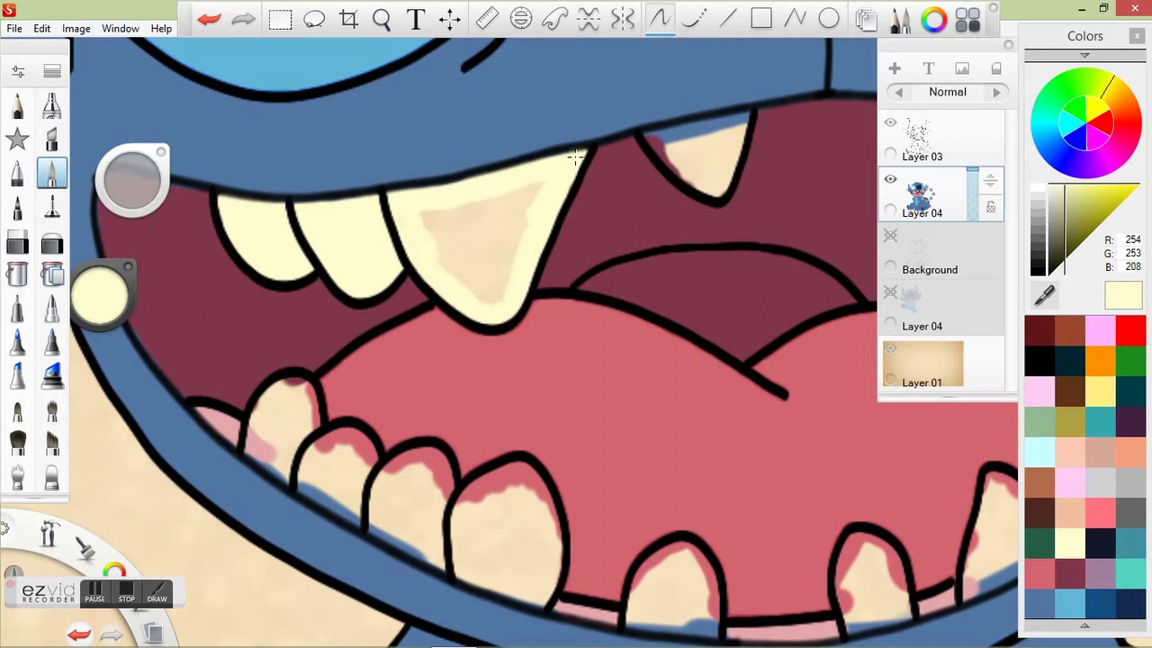
pyautogui.moveTo(540, 194); pyautogui.dragTo(486, 288)
pyautogui.moveTo(666, 156); pyautogui.dragTo(741, 117)
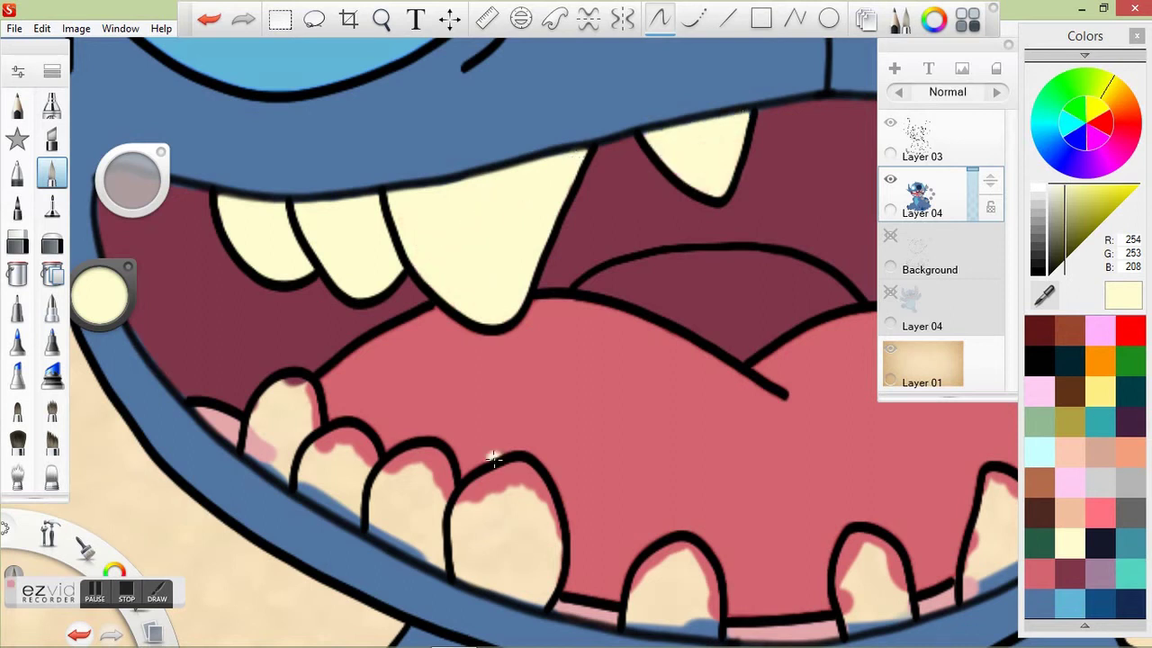
# Step: Paint all the lower teeth with the same cream
pyautogui.moveTo(291, 474)
pyautogui.mouseDown()
pyautogui.moveTo(390, 530)
pyautogui.moveTo(383, 522)
pyautogui.moveTo(498, 552)
pyautogui.moveTo(463, 540)
pyautogui.mouseUp()
pyautogui.click(890, 349)
pyautogui.moveTo(618, 418); pyautogui.dragTo(419, 194)
pyautogui.moveTo(485, 322)
pyautogui.mouseDown()
pyautogui.moveTo(434, 387)
pyautogui.moveTo(460, 361)
pyautogui.mouseUp()
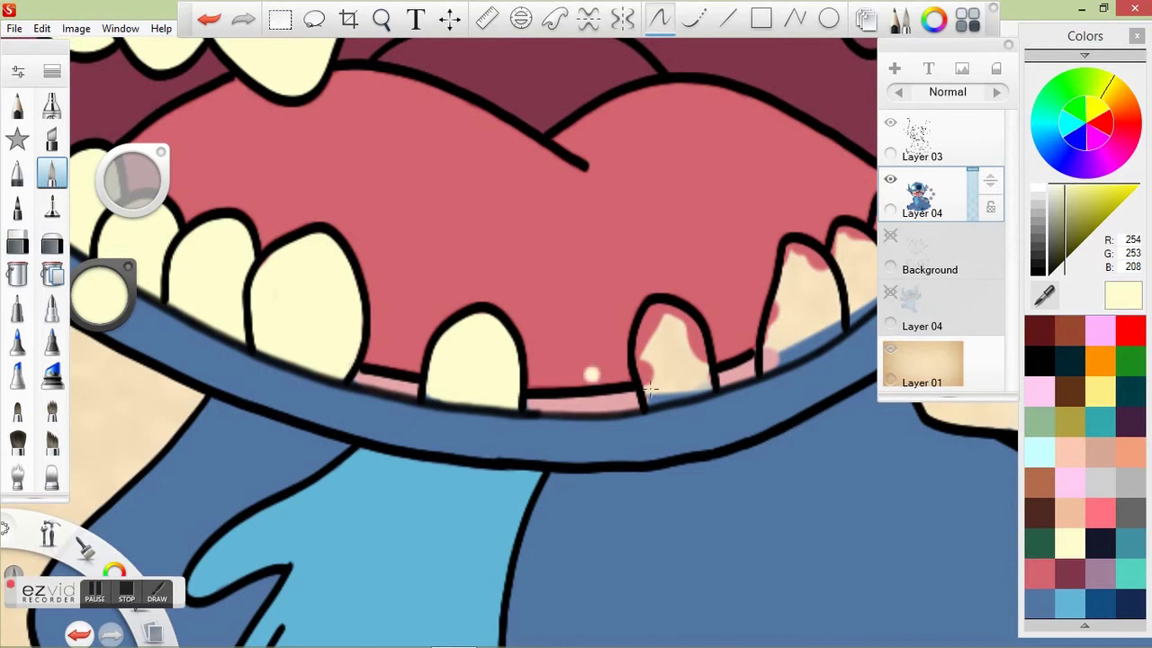
pyautogui.moveTo(649, 390); pyautogui.dragTo(654, 396)
pyautogui.moveTo(381, 36)
pyautogui.mouseDown()
pyautogui.moveTo(501, 309)
pyautogui.moveTo(567, 310)
pyautogui.mouseUp()
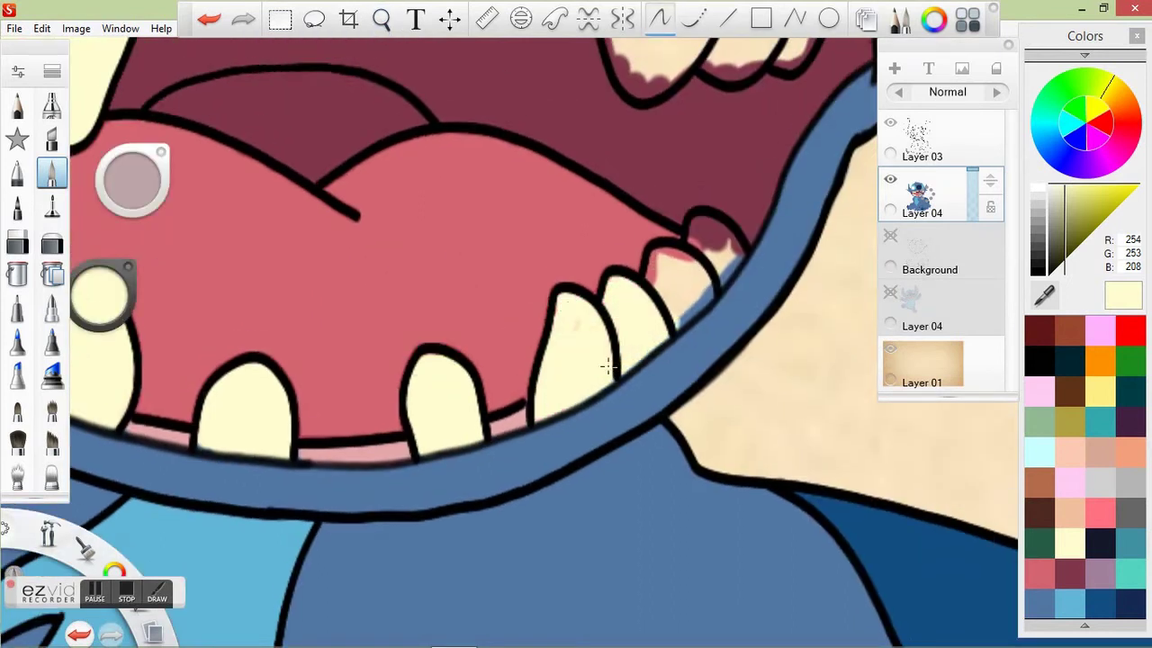
pyautogui.moveTo(447, 382); pyautogui.dragTo(411, 329)
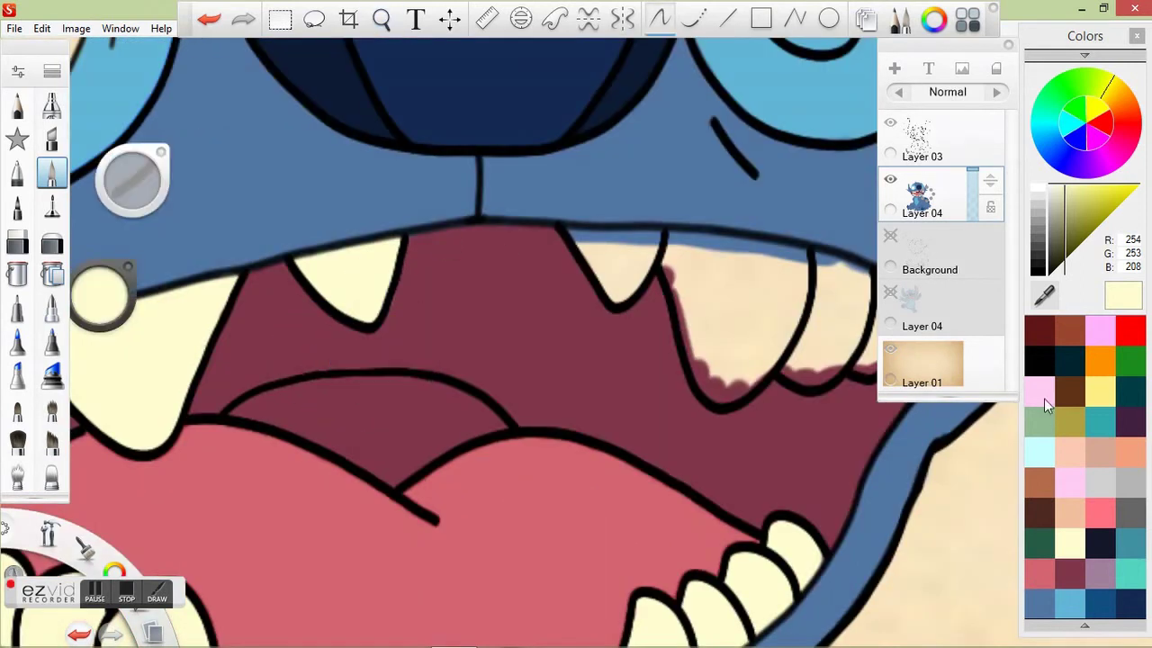
# Step: Paint the upper teeth on the mouth's right half cream and touch up the colour around them
pyautogui.moveTo(597, 250); pyautogui.dragTo(574, 232)
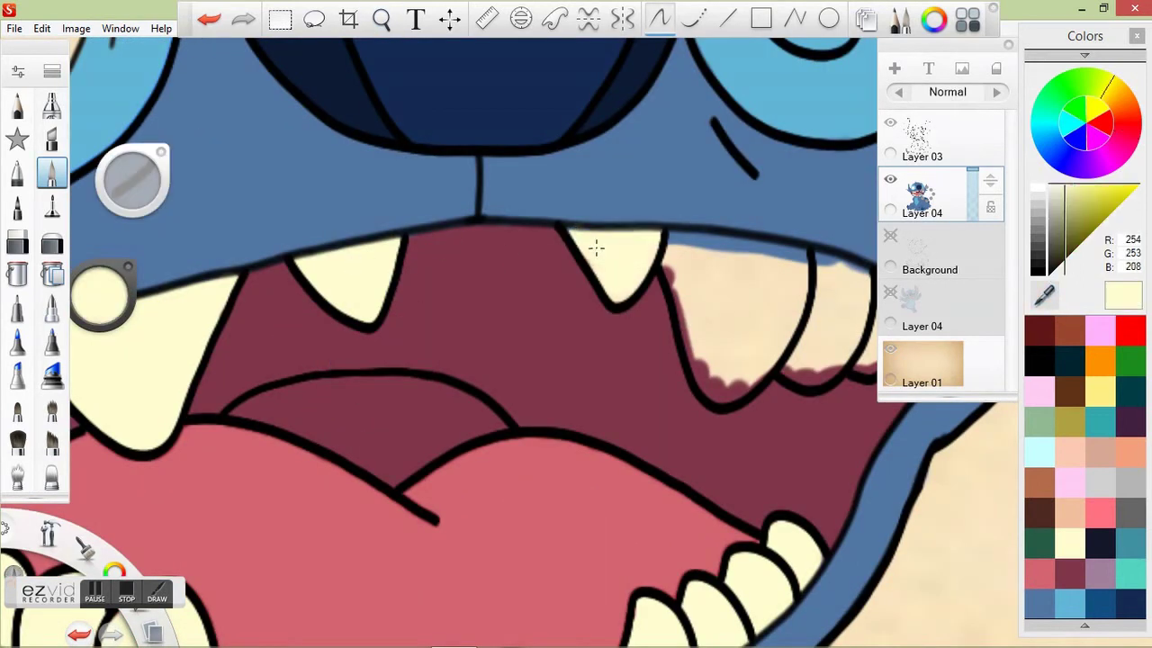
pyautogui.click(1044, 296)
pyautogui.click(471, 314)
pyautogui.moveTo(450, 207)
pyautogui.mouseDown()
pyautogui.moveTo(531, 216)
pyautogui.moveTo(656, 257)
pyautogui.moveTo(466, 225)
pyautogui.moveTo(472, 269)
pyautogui.mouseUp()
pyautogui.click(1069, 545)
pyautogui.moveTo(573, 265)
pyautogui.mouseDown()
pyautogui.moveTo(481, 233)
pyautogui.moveTo(552, 258)
pyautogui.moveTo(497, 268)
pyautogui.moveTo(590, 306)
pyautogui.moveTo(572, 315)
pyautogui.moveTo(607, 230)
pyautogui.moveTo(644, 317)
pyautogui.mouseUp()
pyautogui.press('Home')
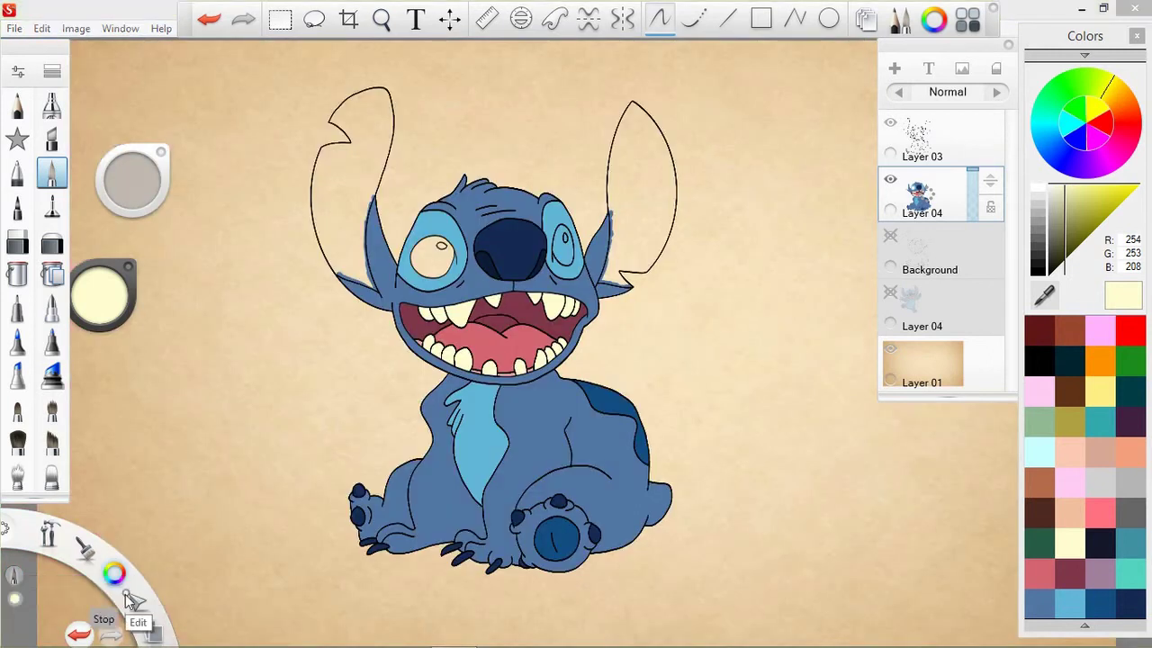
# Step: Paint mauve (RGB 162, 127, 155) along the lower edges of the left ear and touch up the blue at its base
pyautogui.click(1099, 572)
pyautogui.scroll(5, 372, 322)
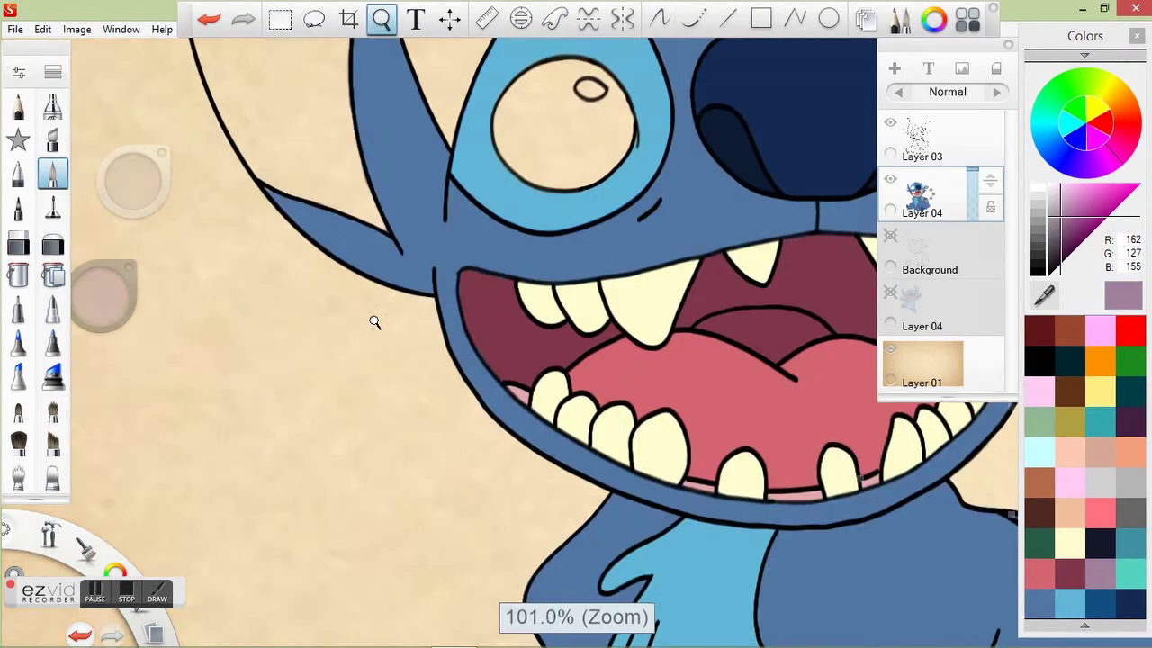
pyautogui.press('space')
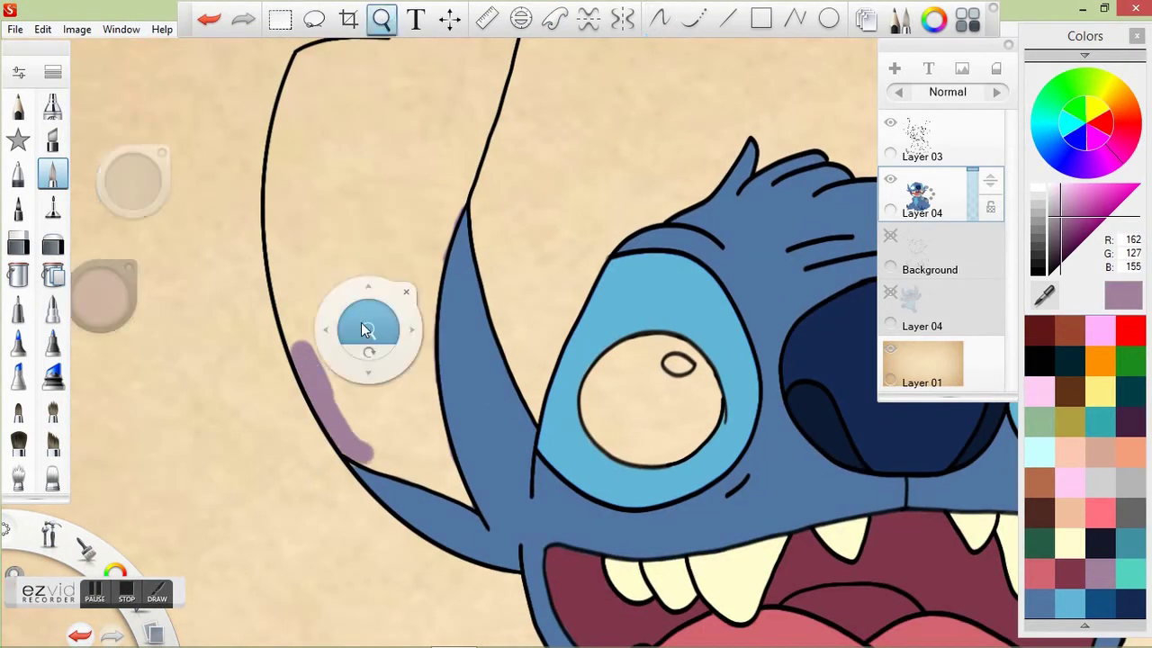
pyautogui.moveTo(361, 322); pyautogui.dragTo(385, 129)
pyautogui.moveTo(422, 328); pyautogui.dragTo(594, 396)
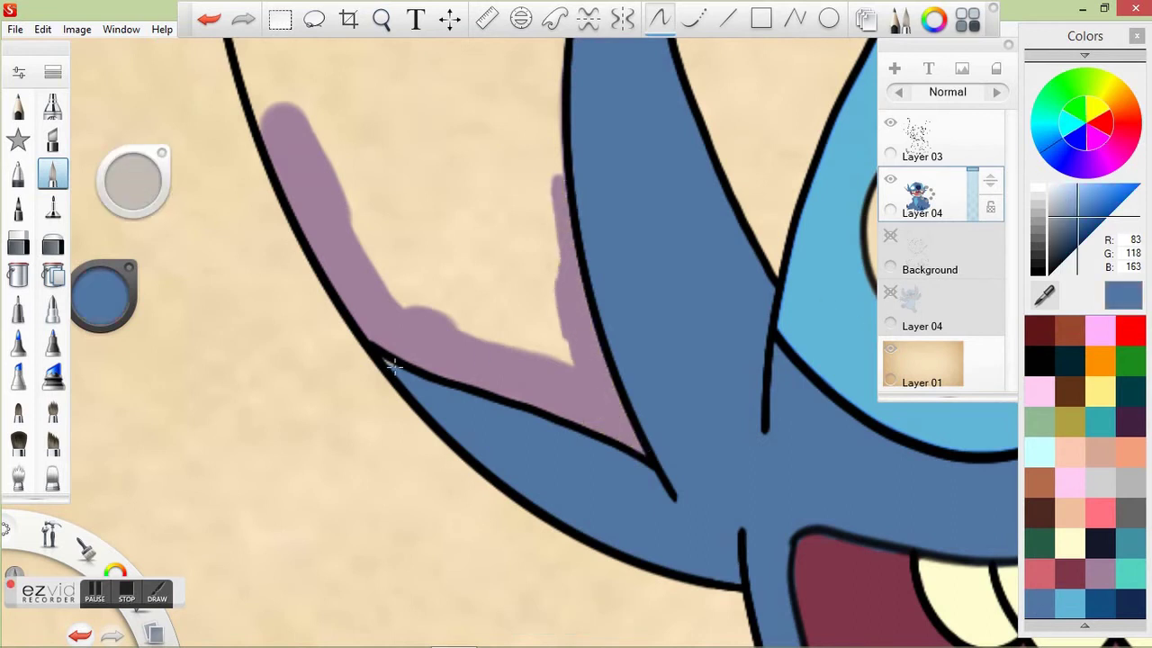
pyautogui.moveTo(324, 210)
pyautogui.mouseDown()
pyautogui.moveTo(378, 231)
pyautogui.moveTo(265, 421)
pyautogui.mouseUp()
# Step: Extend the mauve upward along the left ear's edges, redoing the faulty stroke
pyautogui.press('space')
pyautogui.moveTo(426, 173)
pyautogui.mouseDown()
pyautogui.moveTo(423, 207)
pyautogui.moveTo(427, 177)
pyautogui.moveTo(441, 180)
pyautogui.mouseUp()
pyautogui.press('space')
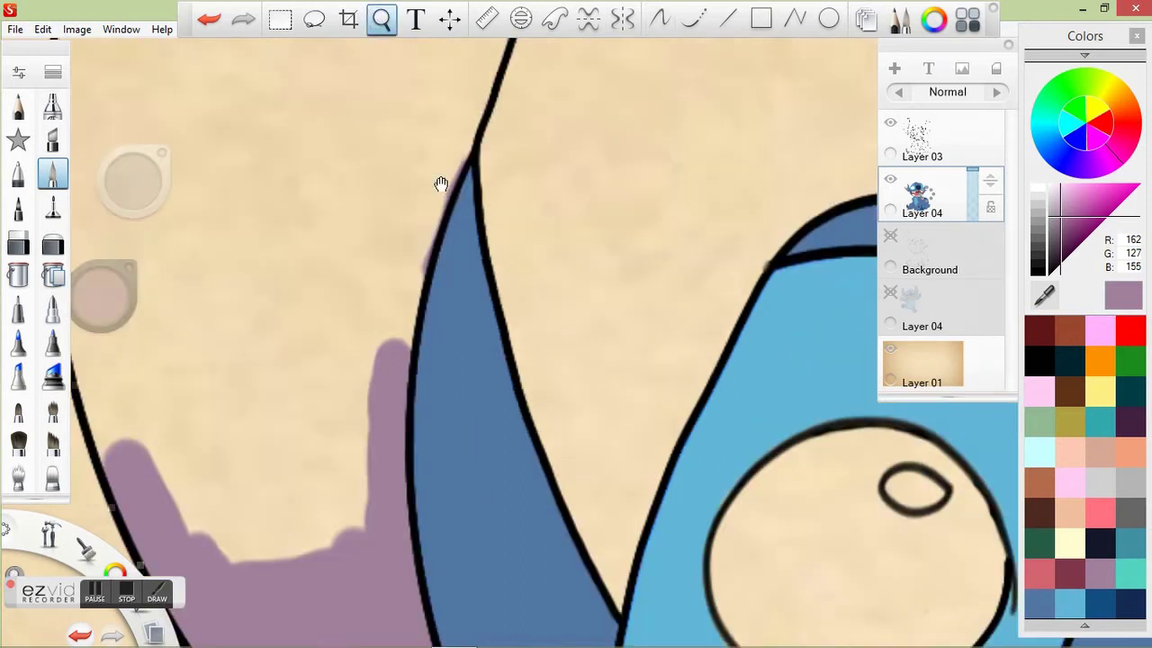
pyautogui.moveTo(395, 315); pyautogui.dragTo(450, 144)
pyautogui.moveTo(423, 189); pyautogui.dragTo(468, 99)
pyautogui.press('space')
pyautogui.moveTo(467, 99); pyautogui.dragTo(345, 280)
pyautogui.press('space')
pyautogui.moveTo(418, 184)
pyautogui.mouseDown()
pyautogui.moveTo(421, 351)
pyautogui.moveTo(455, 504)
pyautogui.mouseUp()
pyautogui.press('space')
pyautogui.moveTo(511, 423); pyautogui.dragTo(501, 261)
pyautogui.hotkey('ctrl', 'z')
pyautogui.moveTo(552, 116); pyautogui.dragTo(504, 333)
pyautogui.moveTo(551, 113)
pyautogui.mouseDown()
pyautogui.moveTo(747, 97)
pyautogui.moveTo(432, 283)
pyautogui.mouseUp()
# Step: Carry the mauve border around the left ear's notch and tip and along its inner edge
pyautogui.press('space')
pyautogui.moveTo(432, 156)
pyautogui.mouseDown()
pyautogui.moveTo(449, 286)
pyautogui.moveTo(624, 403)
pyautogui.mouseUp()
pyautogui.press('space')
pyautogui.moveTo(558, 148)
pyautogui.mouseDown()
pyautogui.moveTo(519, 200)
pyautogui.moveTo(292, 325)
pyautogui.mouseUp()
pyautogui.press('space')
pyautogui.moveTo(335, 265)
pyautogui.mouseDown()
pyautogui.moveTo(549, 147)
pyautogui.moveTo(635, 161)
pyautogui.moveTo(664, 306)
pyautogui.moveTo(665, 407)
pyautogui.mouseUp()
pyautogui.press('space')
pyautogui.moveTo(608, 361); pyautogui.dragTo(397, 125)
pyautogui.moveTo(301, 643); pyautogui.dragTo(441, 250)
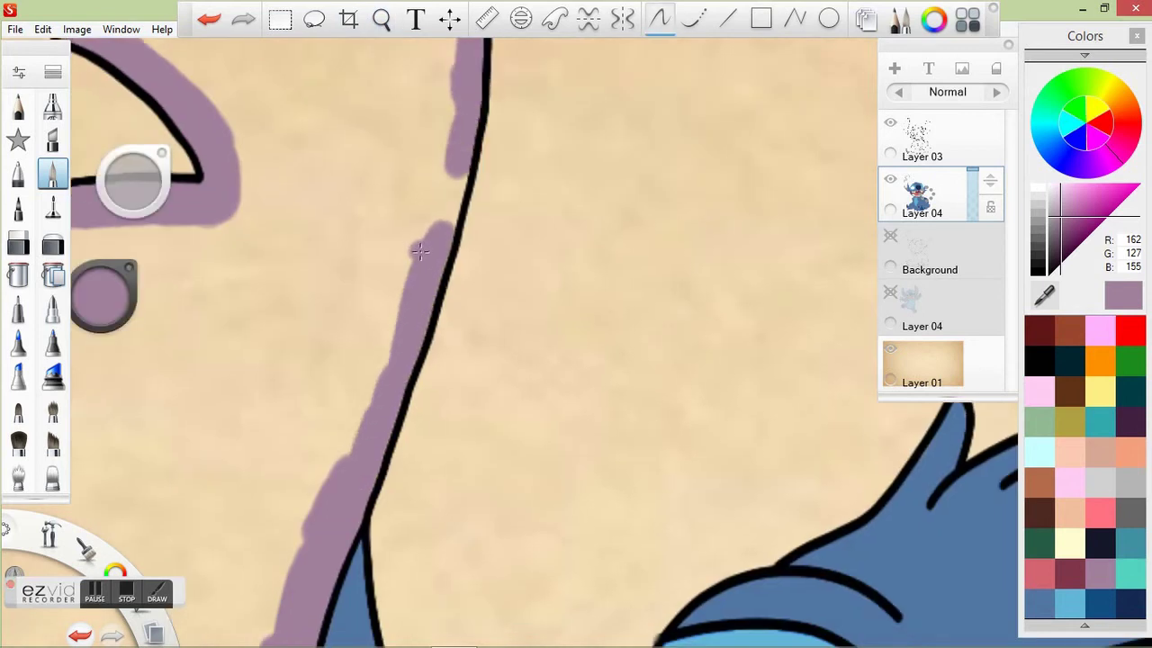
# Step: Close the left ear's mauve border and flood-fill the area inside it with mauve
pyautogui.press('space')
pyautogui.moveTo(527, 334); pyautogui.dragTo(586, 309)
pyautogui.click(52, 274)
pyautogui.click(354, 237)
# Step: Paint mauve in the lower part of the right ear, alongside its blue inner fold
pyautogui.press('space')
pyautogui.moveTo(553, 252)
pyautogui.mouseDown()
pyautogui.moveTo(349, 308)
pyautogui.moveTo(388, 107)
pyautogui.mouseUp()
pyautogui.press('b')
pyautogui.moveTo(563, 200); pyautogui.dragTo(562, 173)
pyautogui.moveTo(562, 280)
pyautogui.mouseDown()
pyautogui.moveTo(509, 455)
pyautogui.moveTo(675, 540)
pyautogui.moveTo(540, 468)
pyautogui.moveTo(558, 378)
pyautogui.mouseUp()
# Step: Clean up the blue flap at the right ear's base and extend the mauve along the notch
pyautogui.keyDown('alt'); pyautogui.click(586, 558); pyautogui.keyUp('alt')
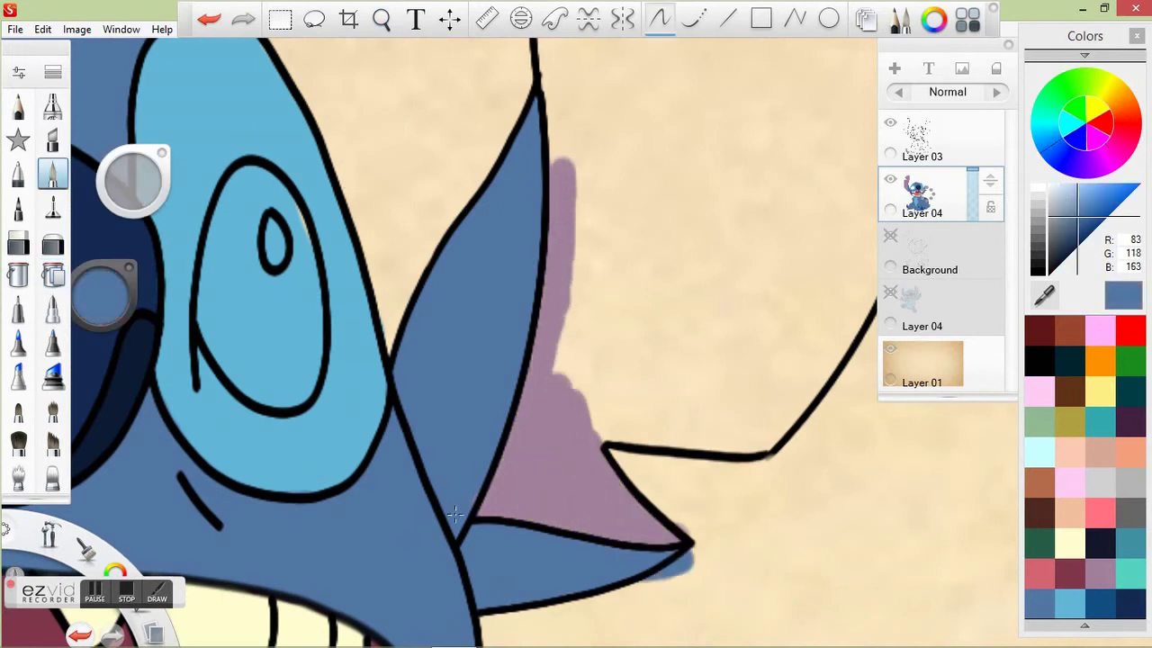
pyautogui.press('e')
pyautogui.moveTo(688, 566); pyautogui.dragTo(667, 589)
pyautogui.keyDown('alt'); pyautogui.click(585, 423); pyautogui.keyUp('alt')
pyautogui.moveTo(589, 427)
pyautogui.mouseDown()
pyautogui.moveTo(630, 441)
pyautogui.moveTo(558, 360)
pyautogui.moveTo(774, 404)
pyautogui.moveTo(836, 346)
pyautogui.mouseUp()
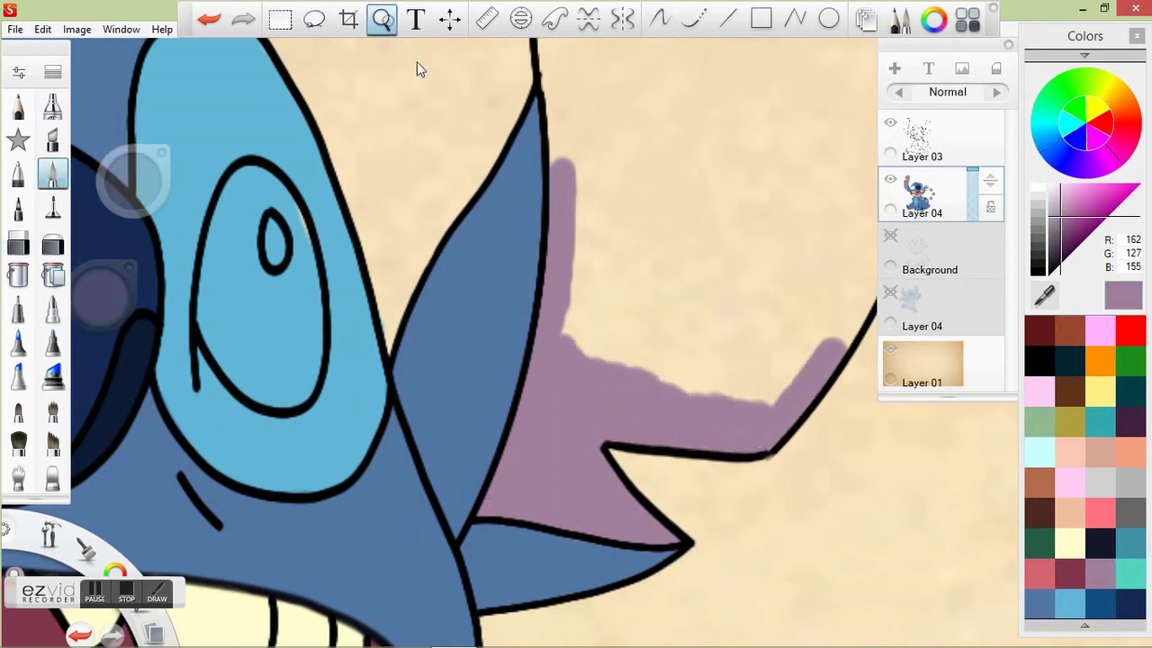
# Step: Extend the mauve up the right ear's inner edge and touch up the black line there on Layer 03
pyautogui.moveTo(417, 61); pyautogui.dragTo(513, 419)
pyautogui.moveTo(494, 169); pyautogui.dragTo(509, 369)
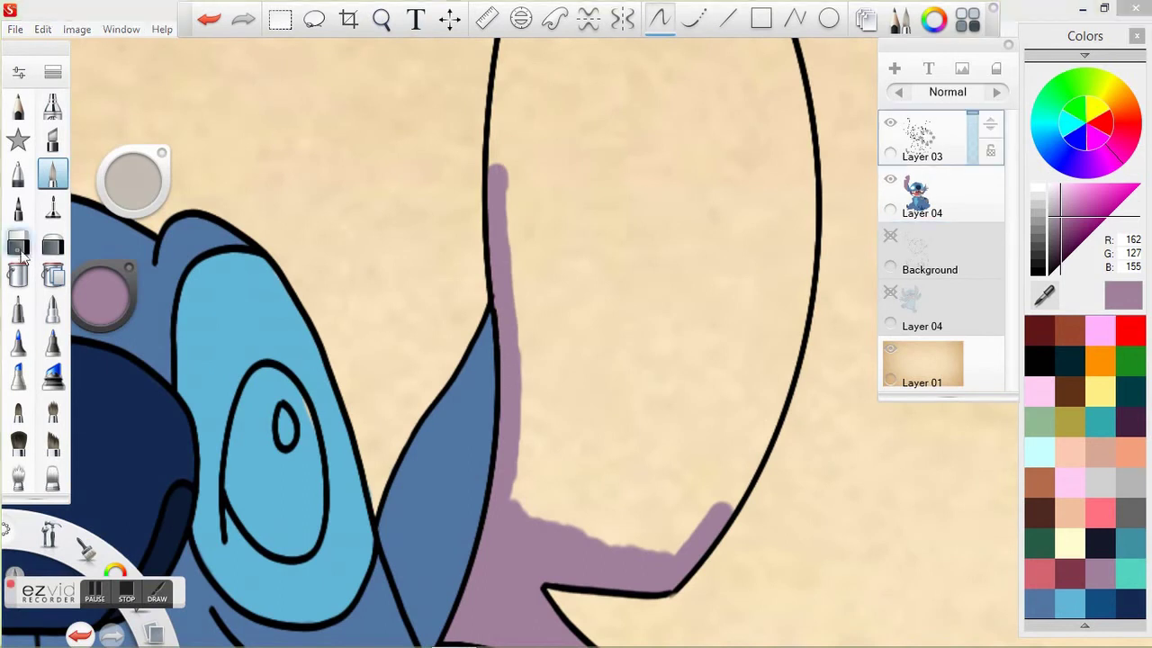
pyautogui.moveTo(495, 76); pyautogui.dragTo(500, 180)
pyautogui.hotkey('ctrl', 'z')
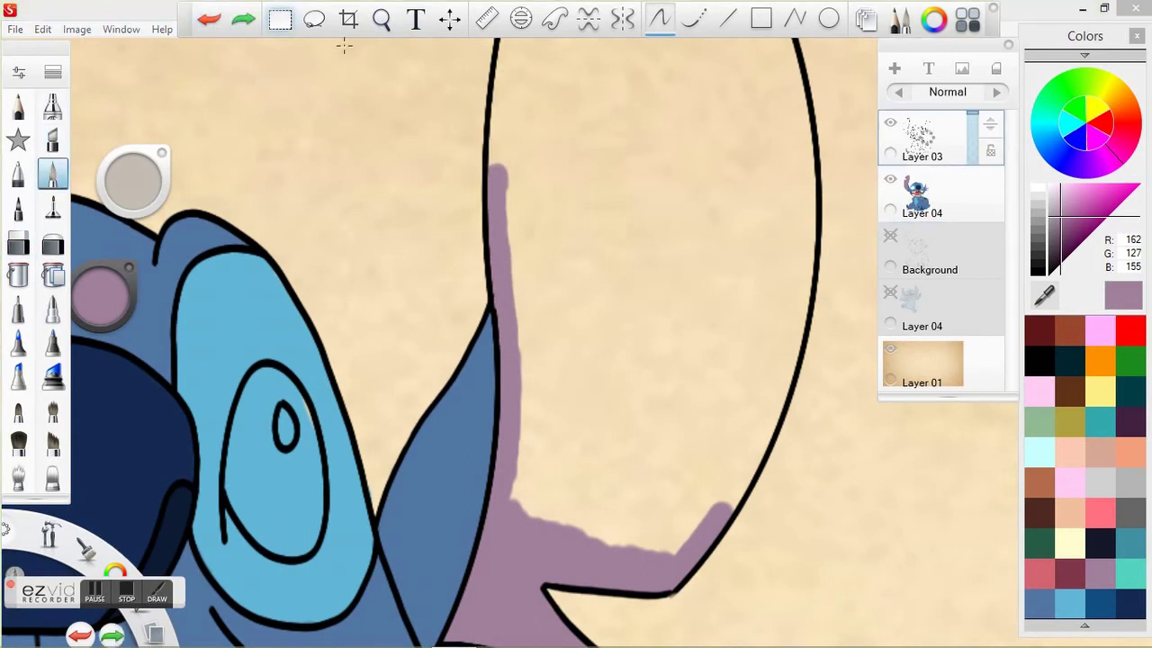
pyautogui.hotkey('ctrl', 'y')
pyautogui.moveTo(423, 225)
pyautogui.mouseDown()
pyautogui.moveTo(449, 265)
pyautogui.moveTo(504, 146)
pyautogui.mouseUp()
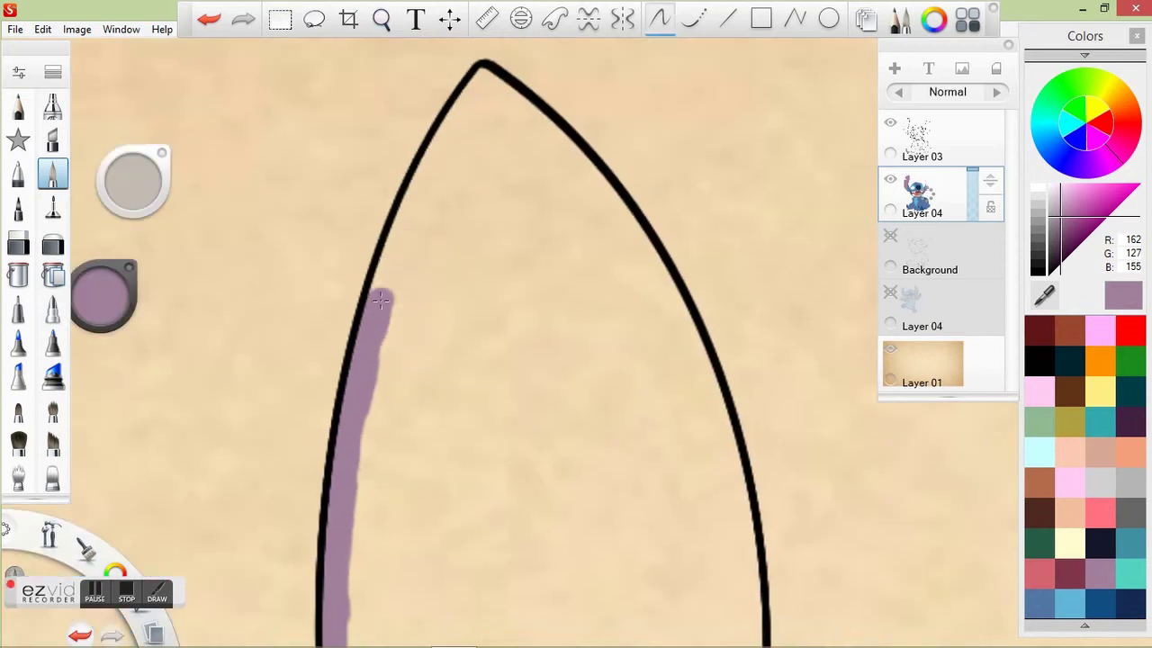
# Step: Carry the mauve border on Layer 04 around the right ear's tip and down its outer edge
pyautogui.moveTo(378, 302); pyautogui.dragTo(457, 121)
pyautogui.moveTo(482, 77)
pyautogui.mouseDown()
pyautogui.moveTo(618, 209)
pyautogui.moveTo(717, 441)
pyautogui.mouseUp()
pyautogui.press('space')
pyautogui.moveTo(666, 376); pyautogui.dragTo(526, 11)
pyautogui.moveTo(574, 81)
pyautogui.mouseDown()
pyautogui.moveTo(606, 261)
pyautogui.moveTo(599, 387)
pyautogui.moveTo(576, 490)
pyautogui.moveTo(720, 81)
pyautogui.mouseUp()
pyautogui.moveTo(719, 166); pyautogui.dragTo(657, 368)
# Step: Flood-fill the remaining inside of the right ear with mauve
pyautogui.press('space')
pyautogui.moveTo(442, 282)
pyautogui.mouseDown()
pyautogui.moveTo(458, 321)
pyautogui.moveTo(467, 297)
pyautogui.mouseUp()
pyautogui.click(51, 276)
pyautogui.click(623, 351)
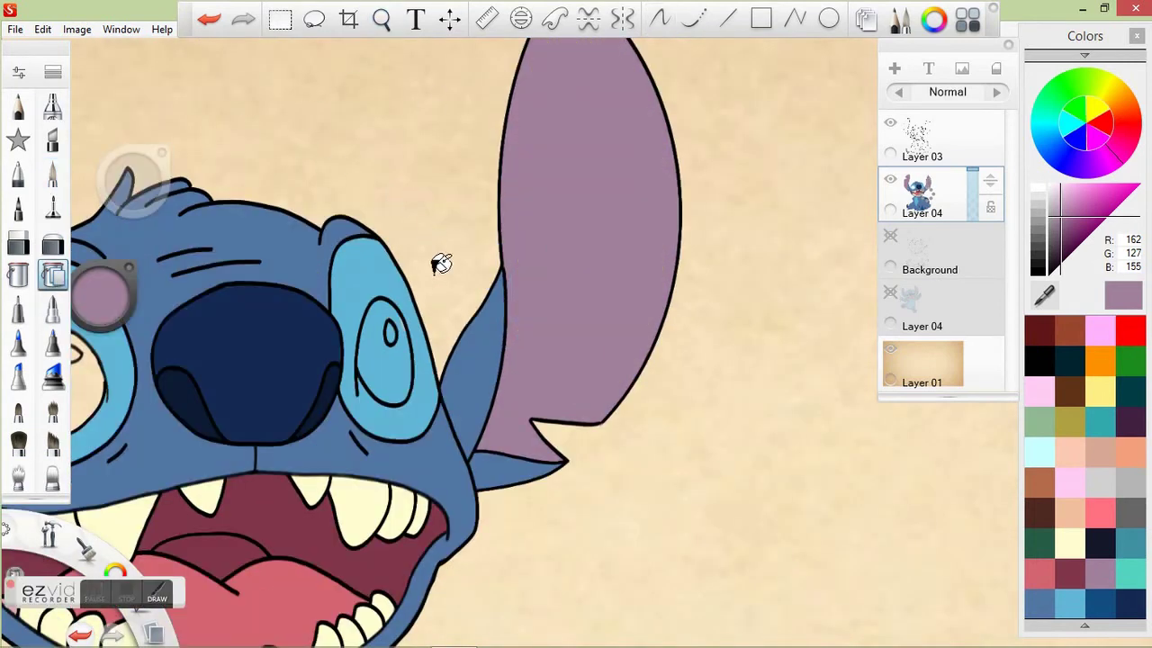
# Step: Paint the left eye's pupil black inside its outline on Layer 04, leaving the small highlight open
pyautogui.click(52, 174)
pyautogui.click(1039, 360)
pyautogui.press('space')
pyautogui.moveTo(325, 284)
pyautogui.mouseDown()
pyautogui.moveTo(597, 313)
pyautogui.moveTo(759, 291)
pyautogui.moveTo(353, 252)
pyautogui.moveTo(304, 369)
pyautogui.moveTo(335, 418)
pyautogui.mouseUp()
pyautogui.keyDown('alt'); pyautogui.click(287, 263); pyautogui.keyUp('alt')
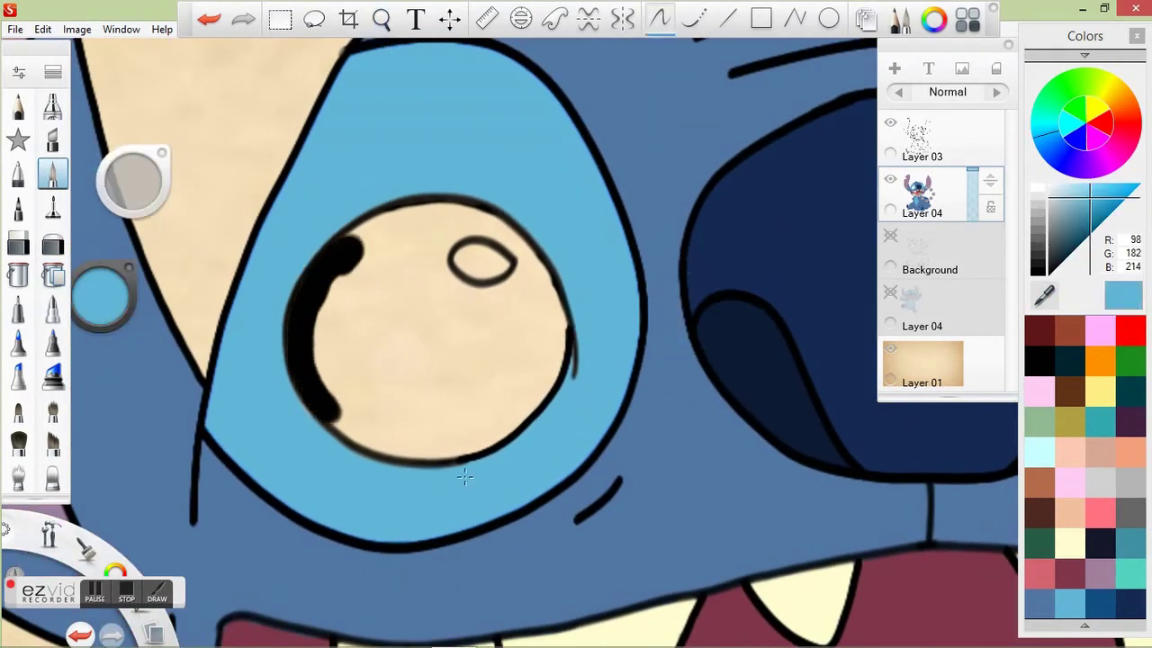
pyautogui.keyDown('alt'); pyautogui.click(349, 256); pyautogui.keyUp('alt')
pyautogui.moveTo(378, 232); pyautogui.dragTo(358, 258)
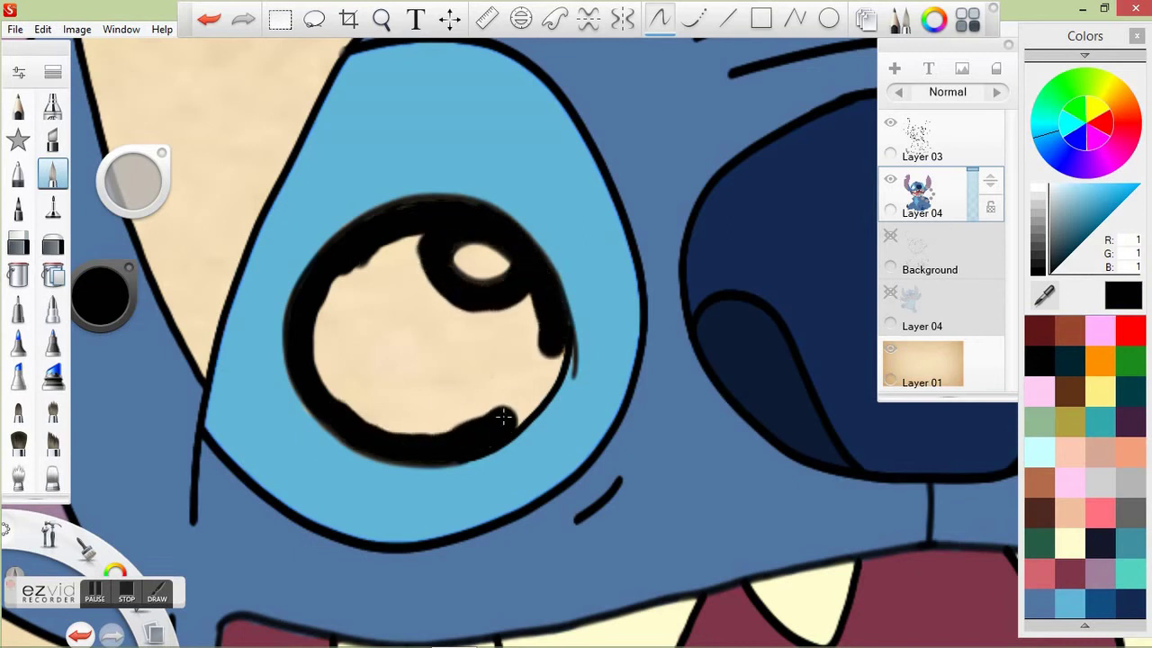
pyautogui.moveTo(534, 394)
pyautogui.mouseDown()
pyautogui.moveTo(360, 378)
pyautogui.moveTo(495, 360)
pyautogui.moveTo(378, 270)
pyautogui.moveTo(468, 338)
pyautogui.moveTo(575, 340)
pyautogui.moveTo(499, 282)
pyautogui.moveTo(450, 332)
pyautogui.moveTo(540, 396)
pyautogui.moveTo(553, 373)
pyautogui.mouseUp()
# Step: Paint the right eye's pupil solid black with the Paintbrush, leaving its small highlight open
pyautogui.press('space')
pyautogui.moveTo(459, 261); pyautogui.dragTo(491, 187)
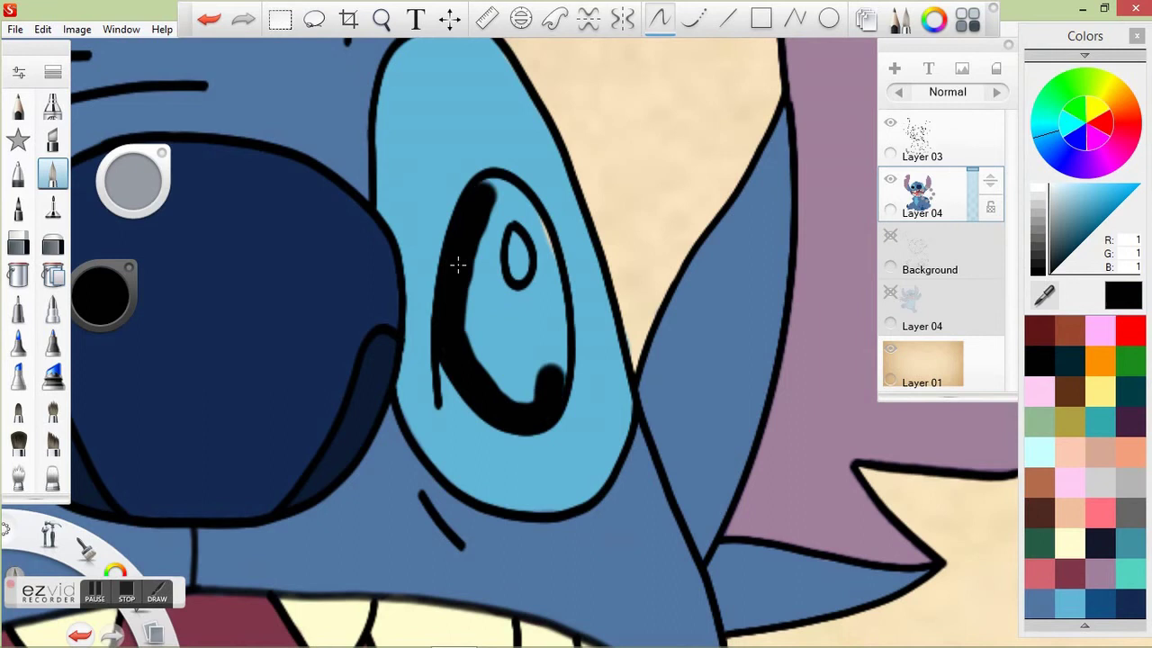
pyautogui.moveTo(540, 234); pyautogui.dragTo(550, 328)
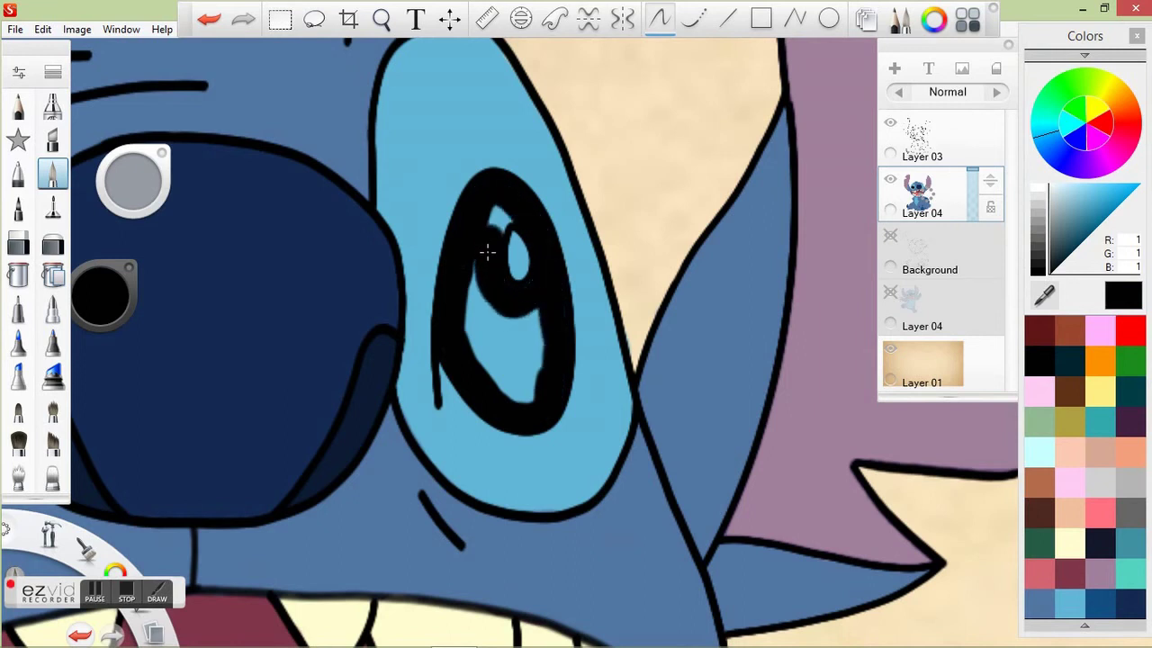
pyautogui.moveTo(486, 252); pyautogui.dragTo(488, 249)
pyautogui.moveTo(503, 311); pyautogui.dragTo(540, 396)
# Step: Paint the small highlights in both pupils white
pyautogui.moveTo(134, 180); pyautogui.dragTo(129, 185)
pyautogui.moveTo(101, 292); pyautogui.dragTo(101, 265)
pyautogui.click(518, 253)
pyautogui.scroll(3, 519, 256)
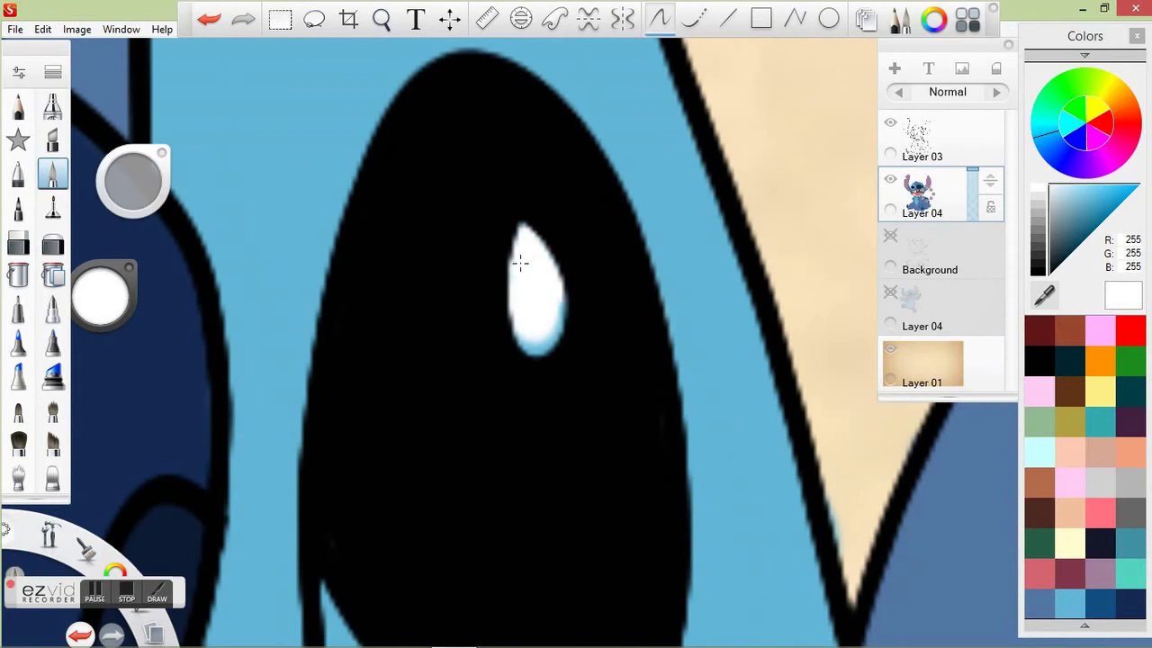
pyautogui.moveTo(489, 200)
pyautogui.mouseDown()
pyautogui.moveTo(321, 275)
pyautogui.moveTo(621, 210)
pyautogui.mouseUp()
pyautogui.moveTo(351, 288); pyautogui.dragTo(391, 298)
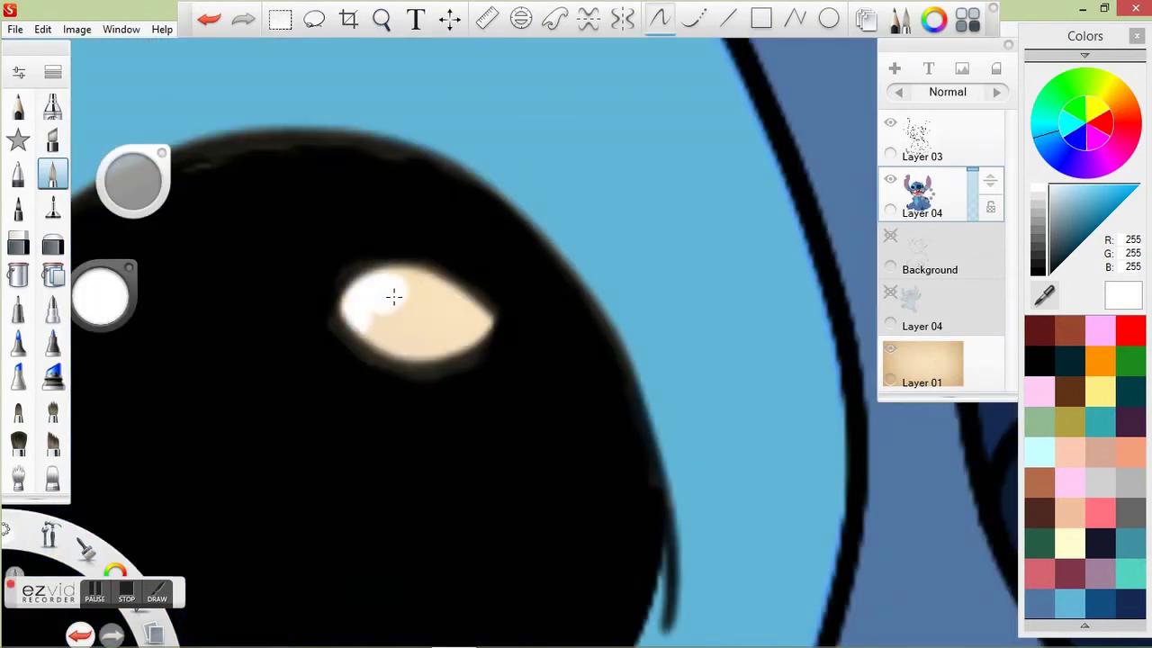
pyautogui.moveTo(360, 347); pyautogui.dragTo(486, 315)
pyautogui.moveTo(393, 296); pyautogui.dragTo(394, 297)
# Step: Sample the pupil's black and touch up the edges of the eyes with it
pyautogui.keyDown('alt'); pyautogui.click(321, 323); pyautogui.keyUp('alt')
pyautogui.press('space')
pyautogui.moveTo(465, 288); pyautogui.dragTo(574, 202)
pyautogui.press('space')
pyautogui.moveTo(372, 368); pyautogui.dragTo(404, 329)
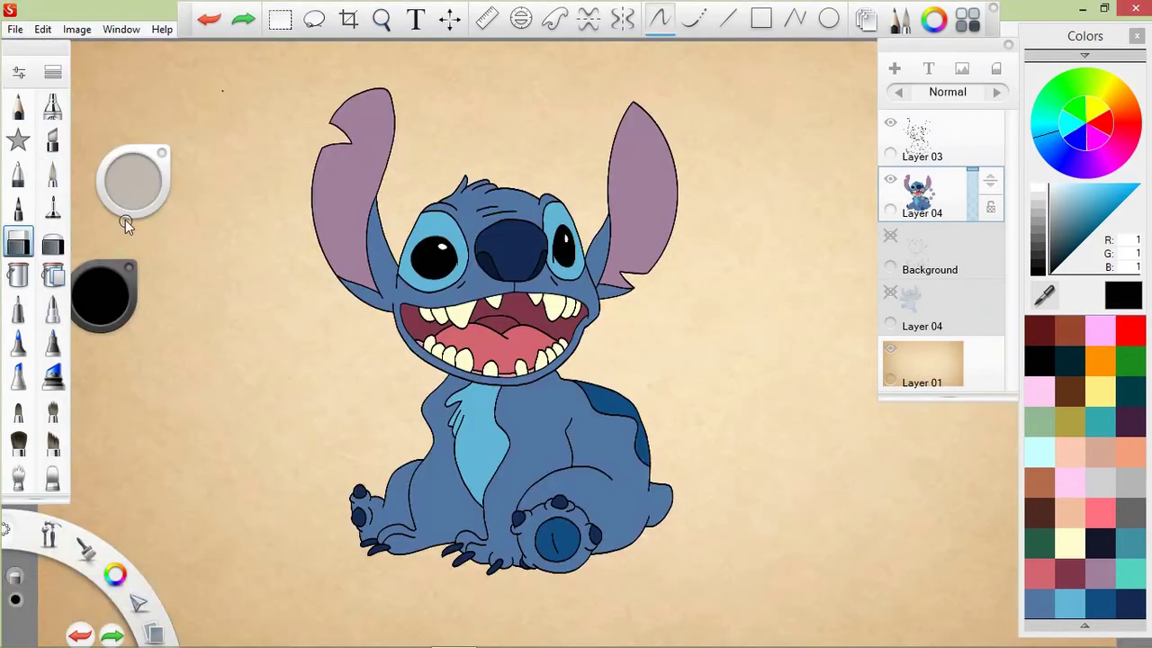
# Step: Erase a round highlight out of the left eye's black pupil
pyautogui.click(18, 243)
pyautogui.press('space')
pyautogui.moveTo(446, 157); pyautogui.dragTo(585, 192)
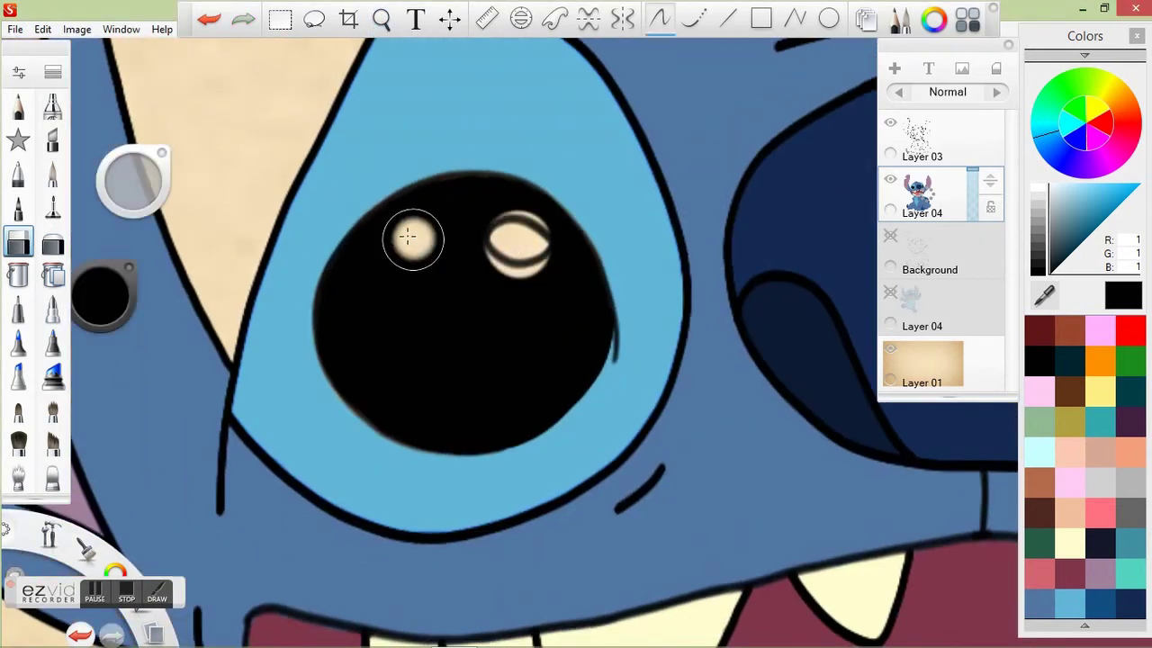
pyautogui.hotkey('ctrl', 'y')
# Step: Erase a matching round highlight out of the right pupil, clearing both its fill and its line art on Layer 03
pyautogui.press('space')
pyautogui.moveTo(523, 242); pyautogui.dragTo(616, 252)
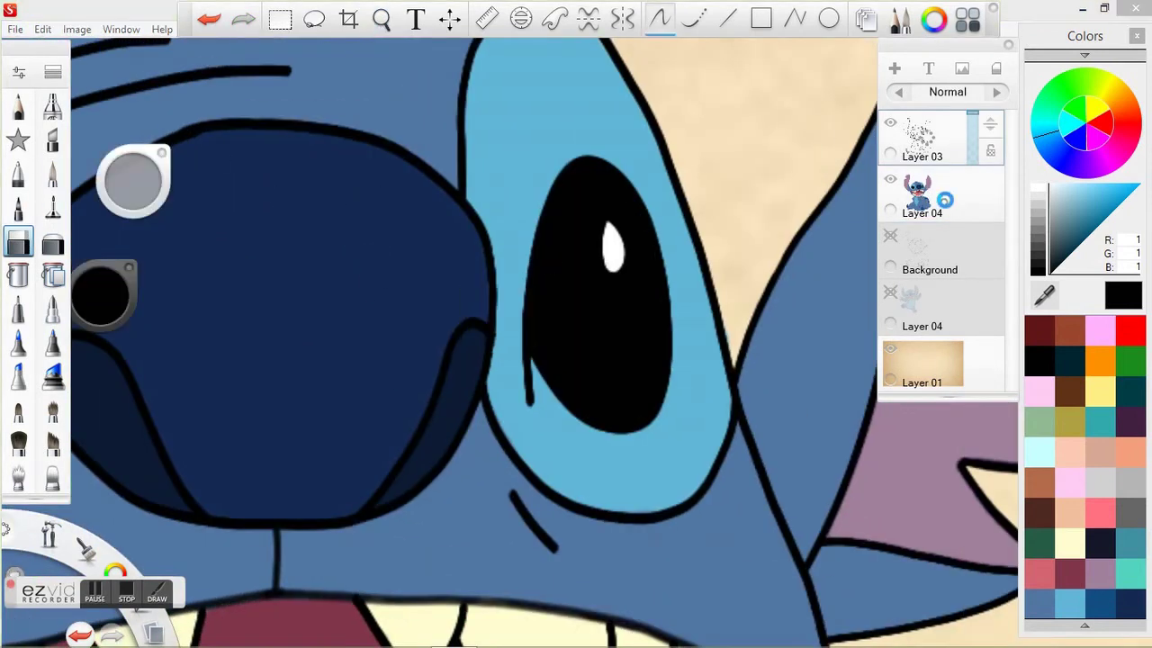
pyautogui.hotkey('ctrl', 'z')
pyautogui.hotkey('ctrl', 'y')
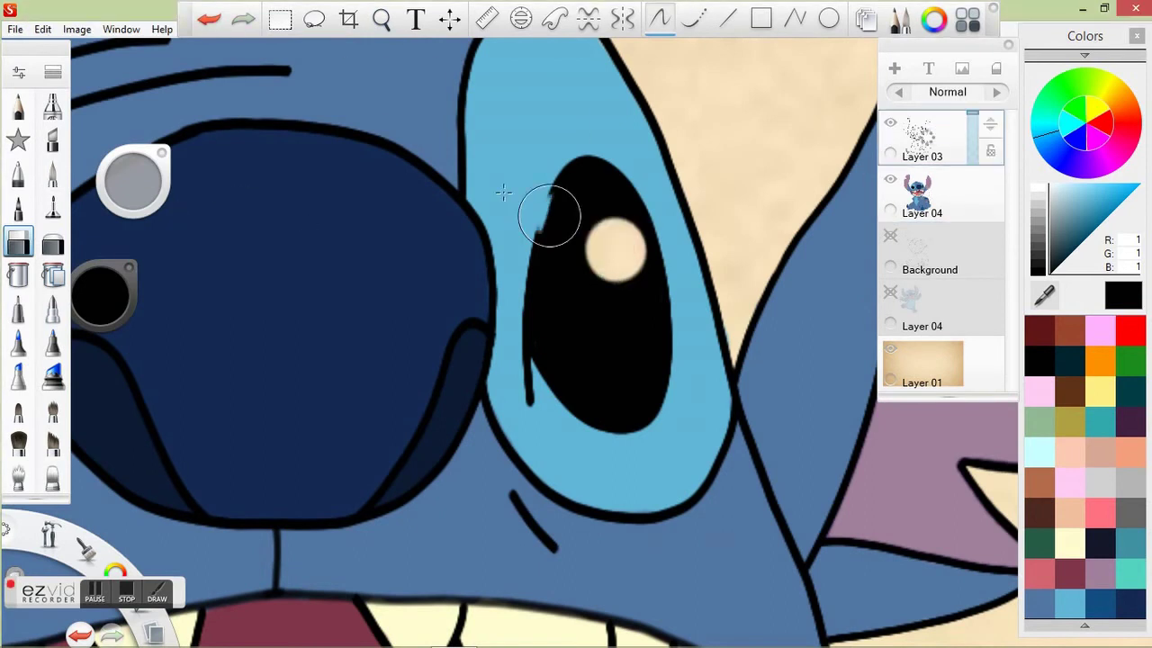
pyautogui.press('Home')
pyautogui.scroll(2, 175, 547)
pyautogui.press('Home')
pyautogui.press('space')
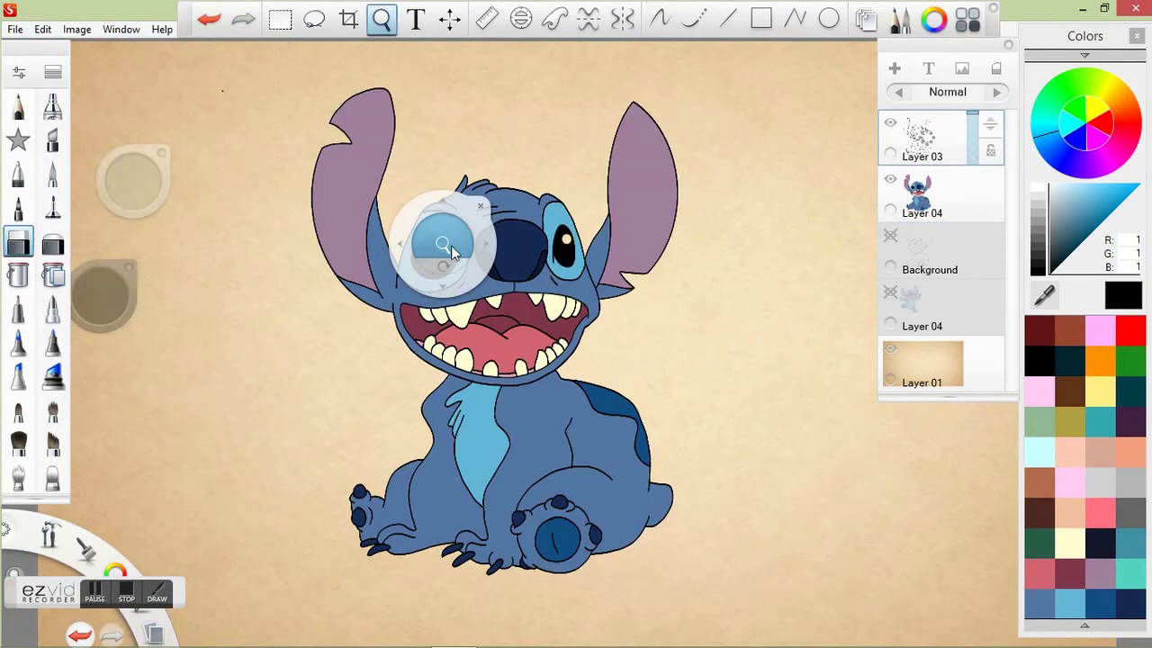
pyautogui.moveTo(452, 252); pyautogui.dragTo(270, 250)
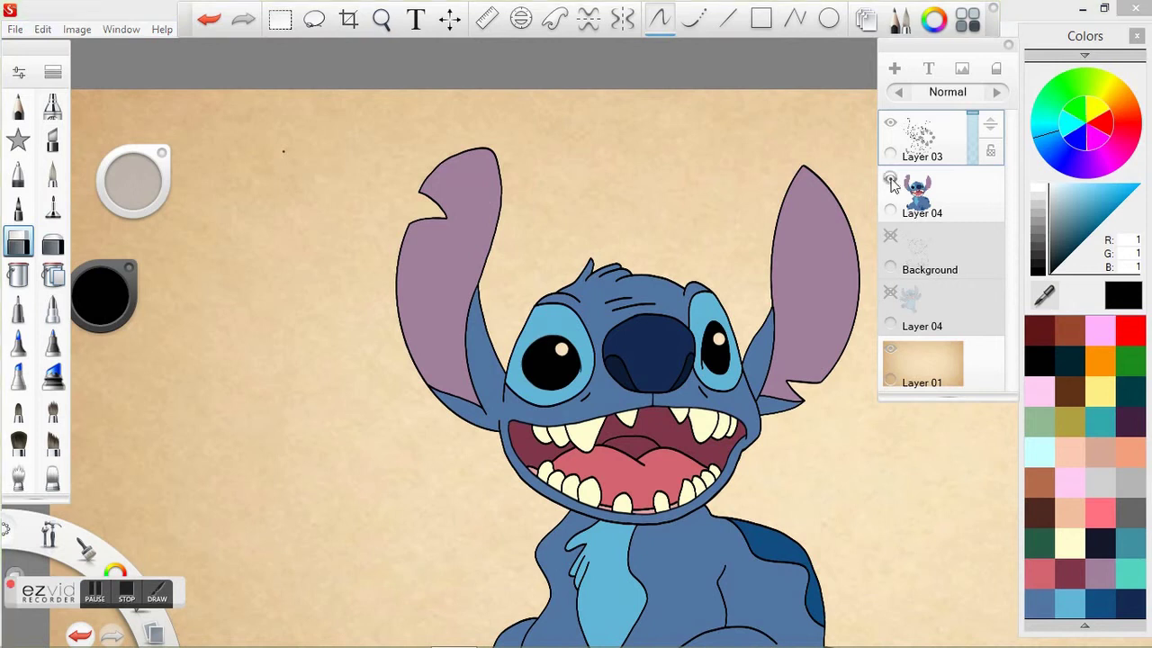
# Step: Lock Layer 04's transparency and airbrush dark blue shading (RGB 64, 92, 127) on the lower body left of the chest patch
pyautogui.click(985, 218)
pyautogui.press('space')
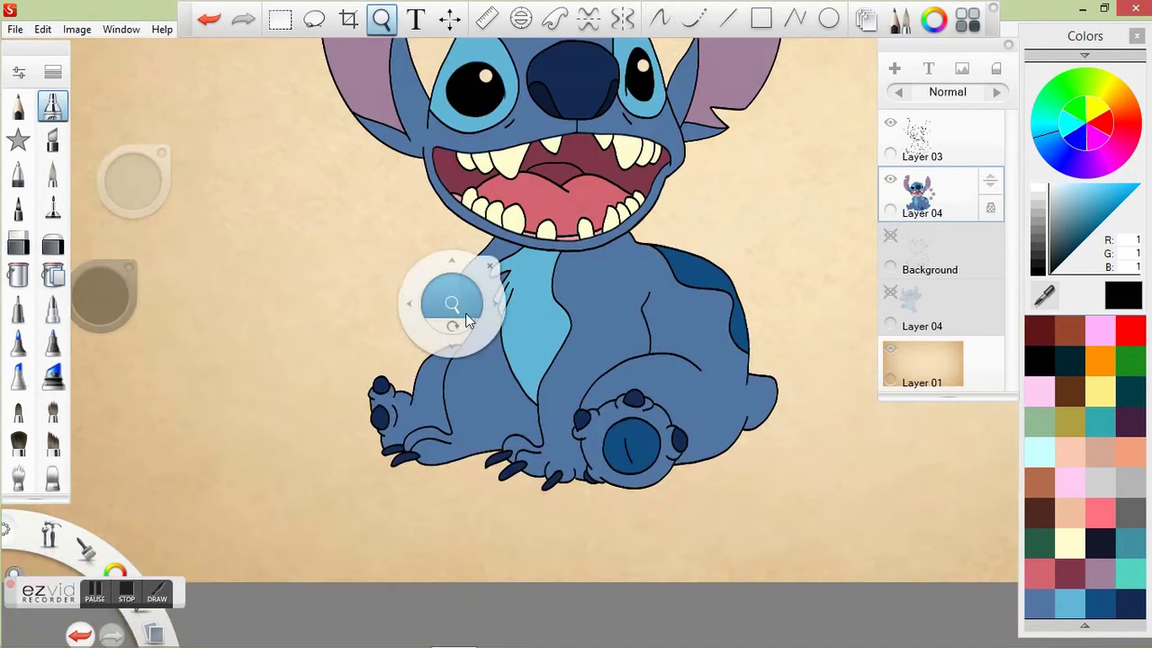
pyautogui.moveTo(450, 304); pyautogui.dragTo(887, 329)
pyautogui.moveTo(103, 297); pyautogui.dragTo(114, 315)
pyautogui.moveTo(133, 183); pyautogui.dragTo(135, 188)
pyautogui.moveTo(454, 490); pyautogui.dragTo(409, 464)
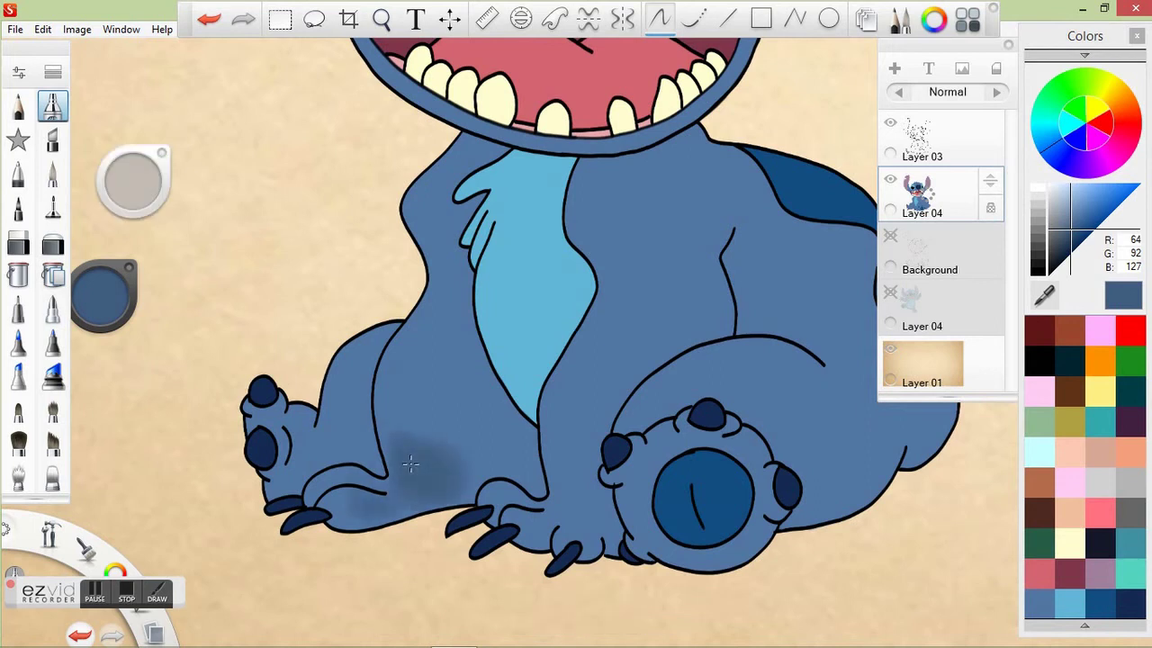
pyautogui.moveTo(464, 499); pyautogui.dragTo(536, 416)
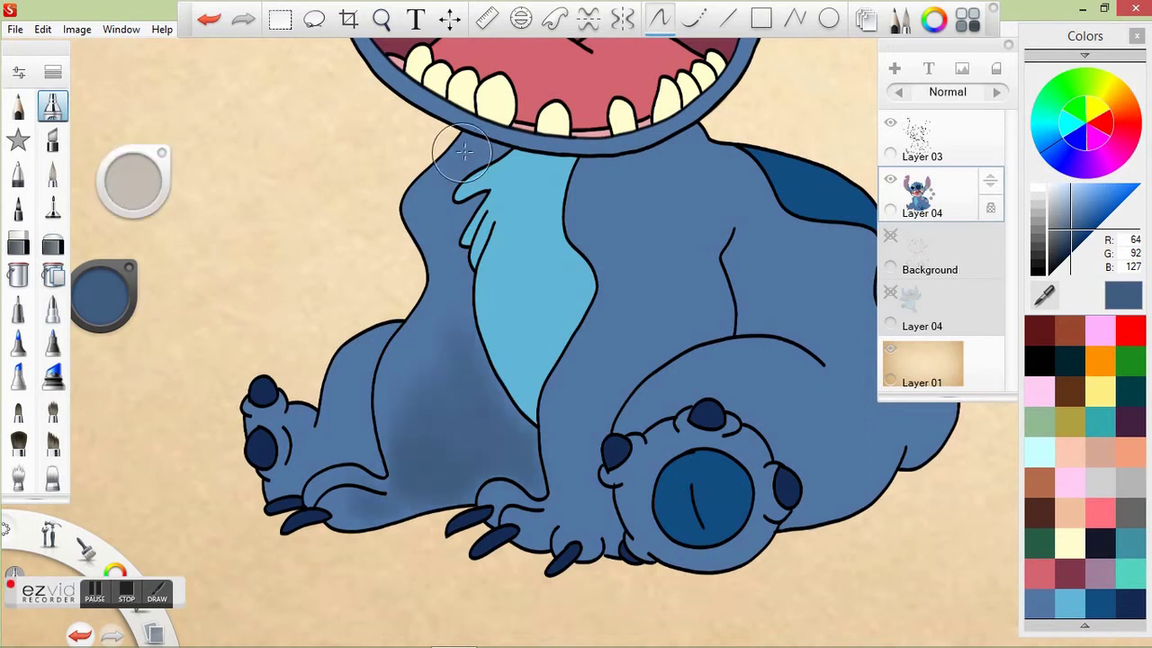
# Step: Airbrush the same dark blue under the chin, along the shoulder and chest edge, and down the right front leg
pyautogui.moveTo(464, 151)
pyautogui.mouseDown()
pyautogui.moveTo(598, 174)
pyautogui.moveTo(652, 306)
pyautogui.moveTo(725, 302)
pyautogui.moveTo(567, 459)
pyautogui.mouseUp()
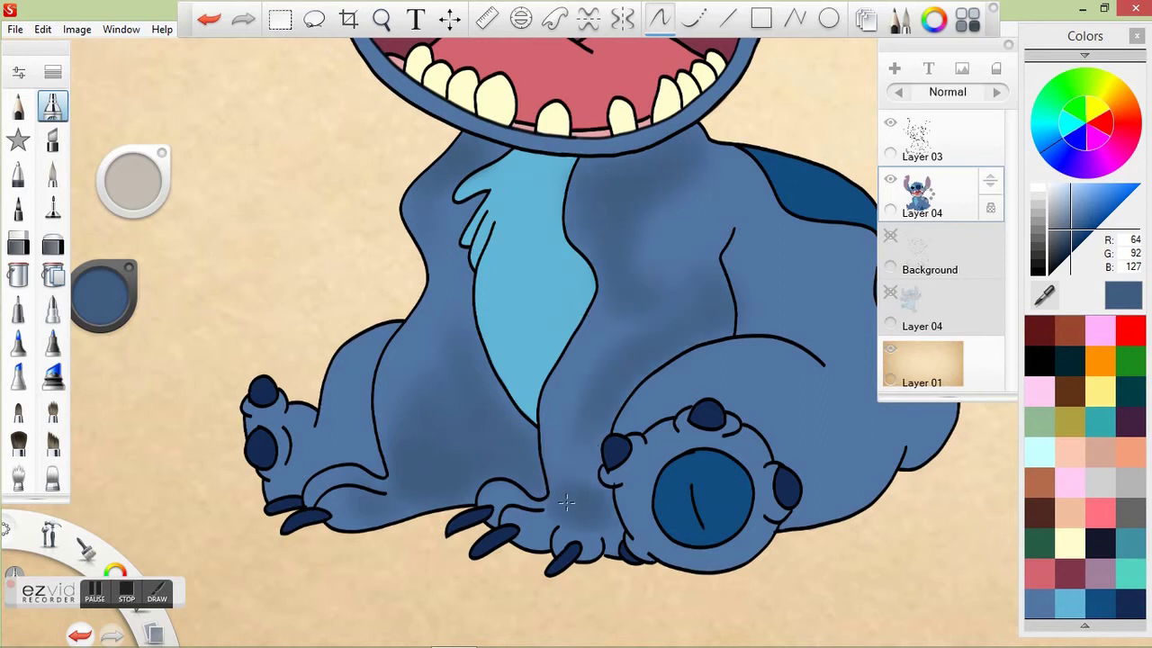
pyautogui.moveTo(381, 20); pyautogui.dragTo(380, 31)
pyautogui.hotkey('ctrl', 'z')
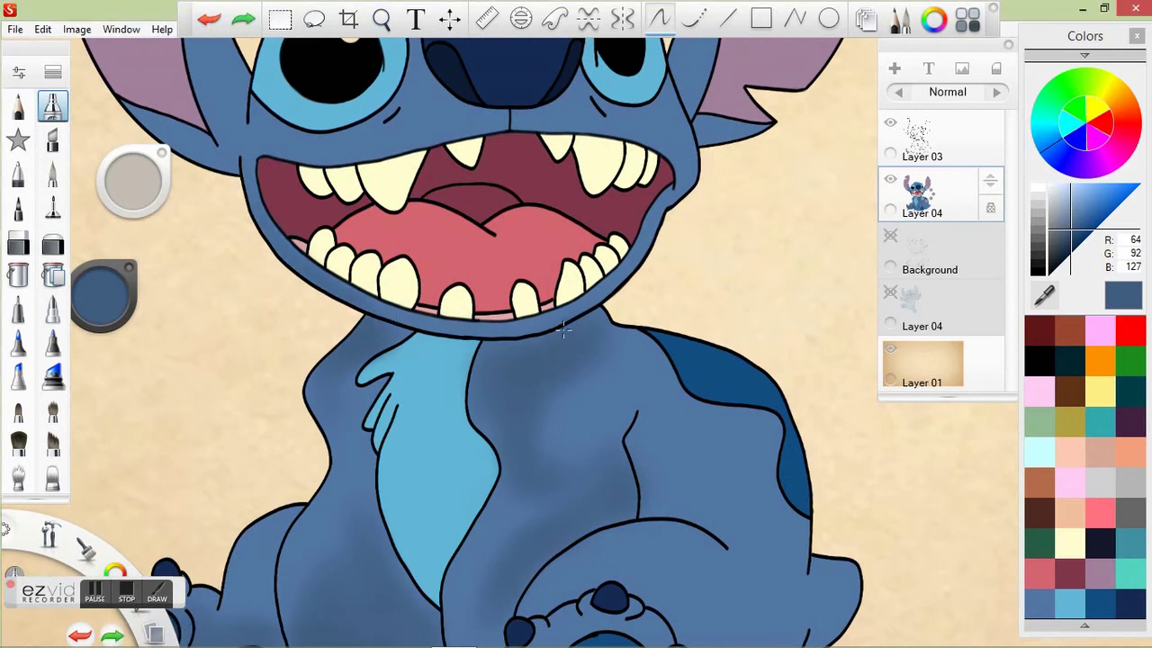
# Step: Extend the dark blue shading over the flank, hind leg and foot, and onto the face beside the left eye
pyautogui.moveTo(382, 20); pyautogui.dragTo(484, 167)
pyautogui.moveTo(594, 423); pyautogui.dragTo(569, 460)
pyautogui.moveTo(548, 337)
pyautogui.mouseDown()
pyautogui.moveTo(509, 225)
pyautogui.moveTo(495, 261)
pyautogui.mouseUp()
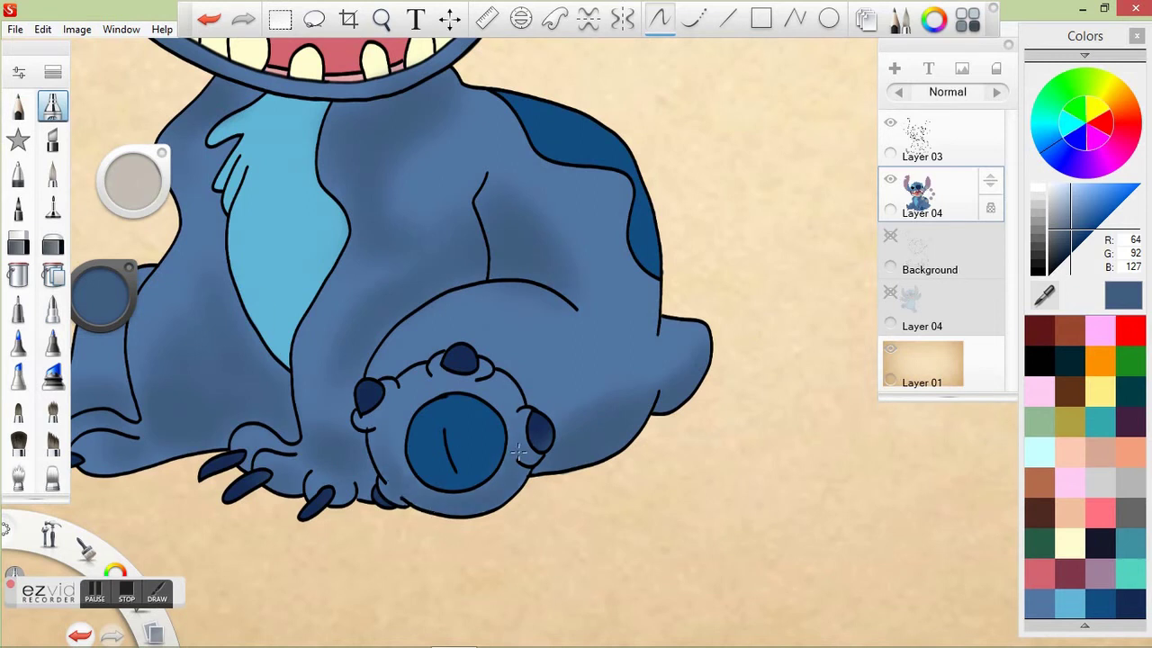
pyautogui.moveTo(619, 412); pyautogui.dragTo(648, 279)
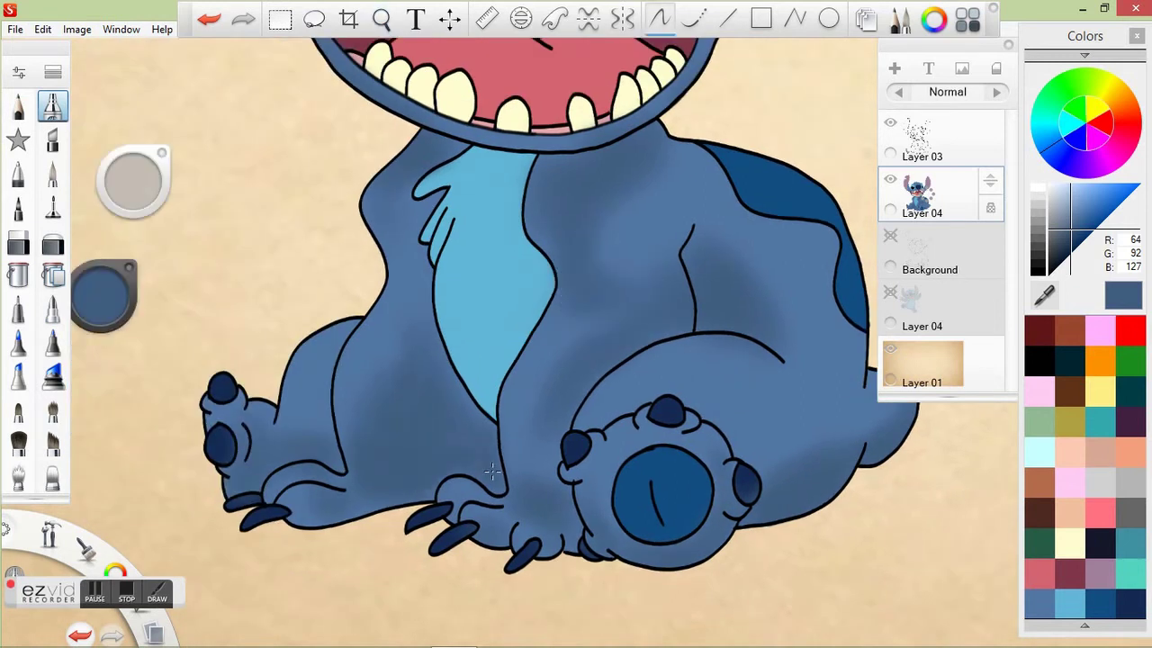
pyautogui.moveTo(381, 20); pyautogui.dragTo(319, 104)
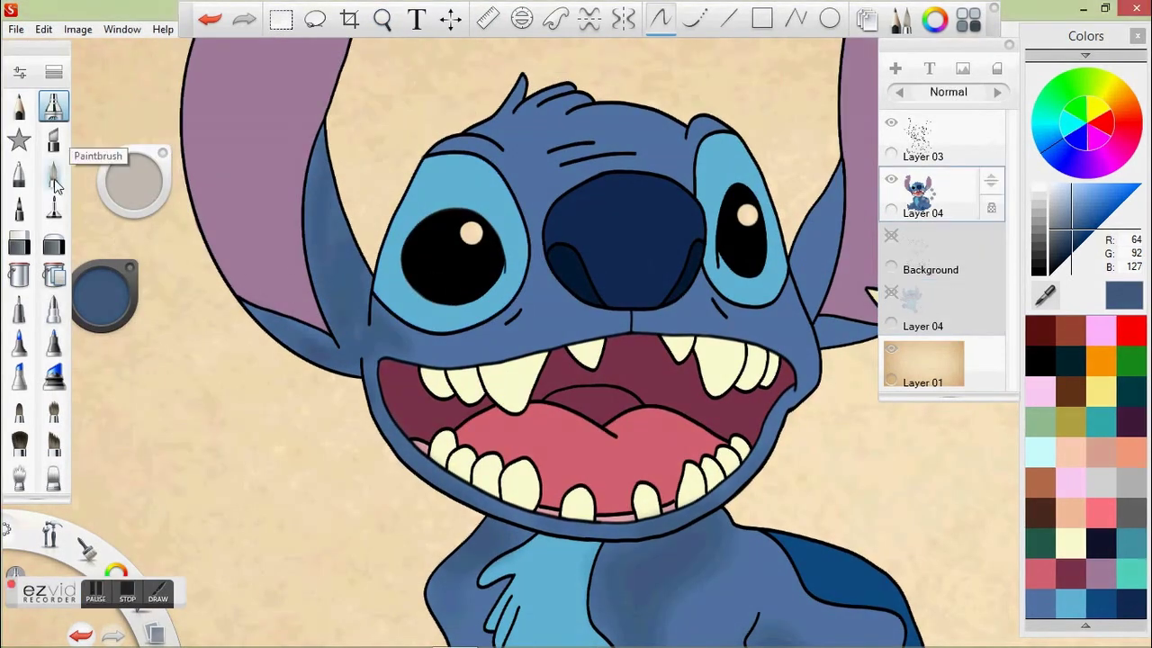
# Step: Sample the light blue (RGB 98, 182, 214) and paint the lower lip with the Paintbrush, starting at the mouth's left corner
pyautogui.keyDown('alt'); pyautogui.click(803, 287); pyautogui.keyUp('alt')
pyautogui.scroll(3, 475, 367)
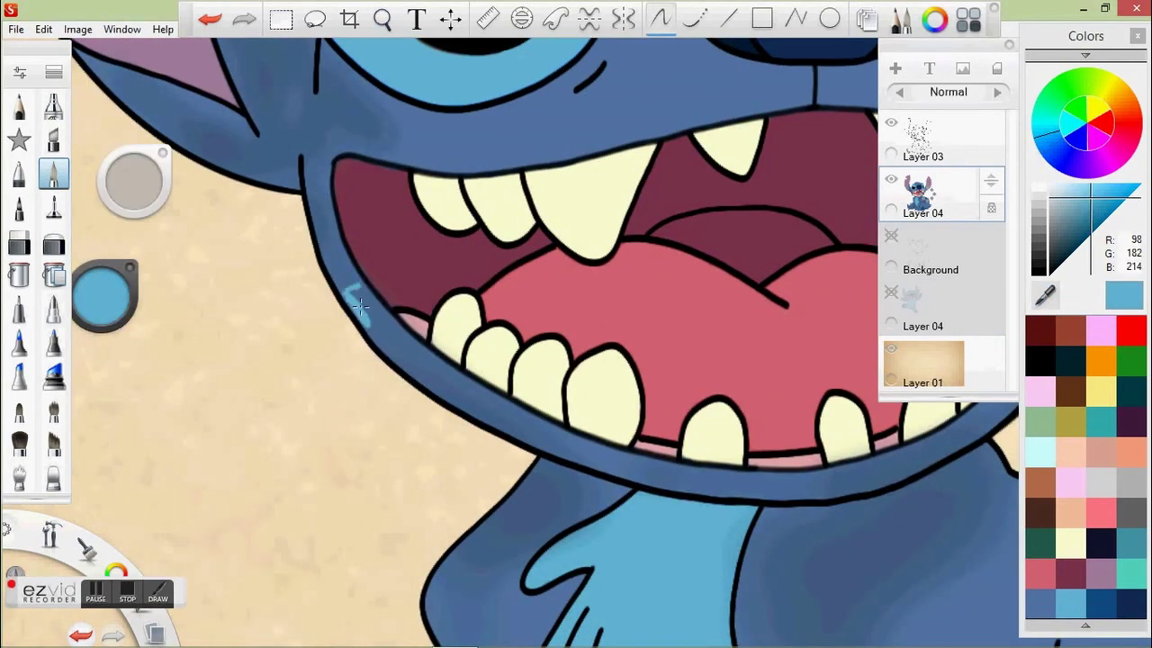
pyautogui.press('space')
pyautogui.moveTo(342, 245); pyautogui.dragTo(432, 377)
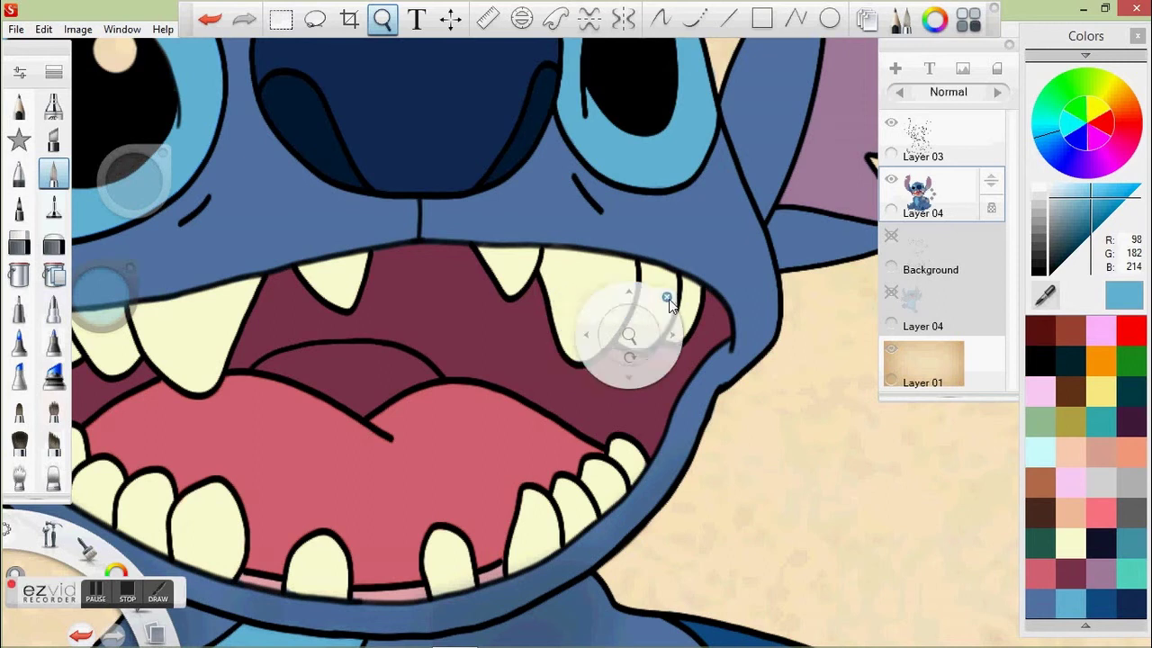
pyautogui.press('space')
pyautogui.moveTo(393, 30)
pyautogui.mouseDown()
pyautogui.moveTo(578, 342)
pyautogui.moveTo(564, 381)
pyautogui.moveTo(488, 155)
pyautogui.moveTo(437, 235)
pyautogui.moveTo(398, 369)
pyautogui.mouseUp()
pyautogui.moveTo(450, 288); pyautogui.dragTo(401, 396)
# Step: Continue the light blue along the middle of the lower lip beneath the bottom teeth
pyautogui.press('space')
pyautogui.moveTo(524, 392); pyautogui.dragTo(559, 148)
pyautogui.moveTo(439, 207)
pyautogui.mouseDown()
pyautogui.moveTo(435, 115)
pyautogui.moveTo(407, 241)
pyautogui.moveTo(423, 477)
pyautogui.mouseUp()
pyautogui.press('space')
pyautogui.moveTo(437, 252); pyautogui.dragTo(486, 315)
pyautogui.moveTo(540, 110)
pyautogui.mouseDown()
pyautogui.moveTo(518, 162)
pyautogui.moveTo(532, 117)
pyautogui.mouseUp()
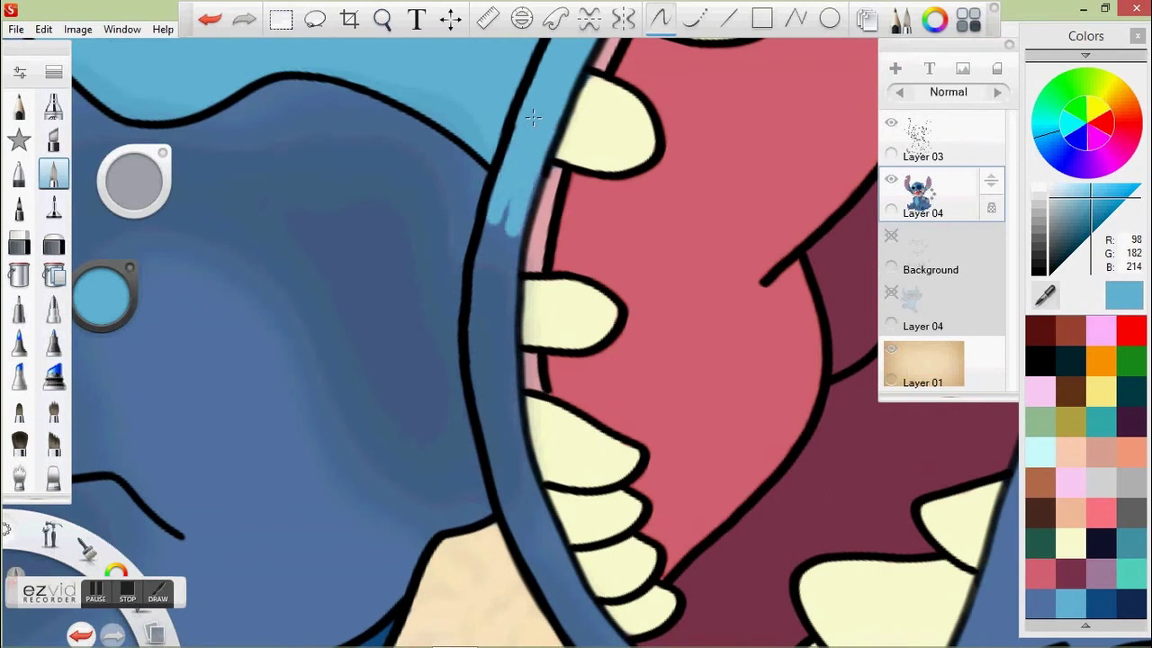
# Step: Carry the light blue along the rest of the lower lip up to the mouth's right corner
pyautogui.moveTo(530, 171); pyautogui.dragTo(495, 359)
pyautogui.moveTo(495, 225); pyautogui.dragTo(473, 360)
pyautogui.moveTo(485, 270); pyautogui.dragTo(500, 423)
pyautogui.press('space')
pyautogui.moveTo(558, 278)
pyautogui.mouseDown()
pyautogui.moveTo(570, 89)
pyautogui.moveTo(499, 324)
pyautogui.mouseUp()
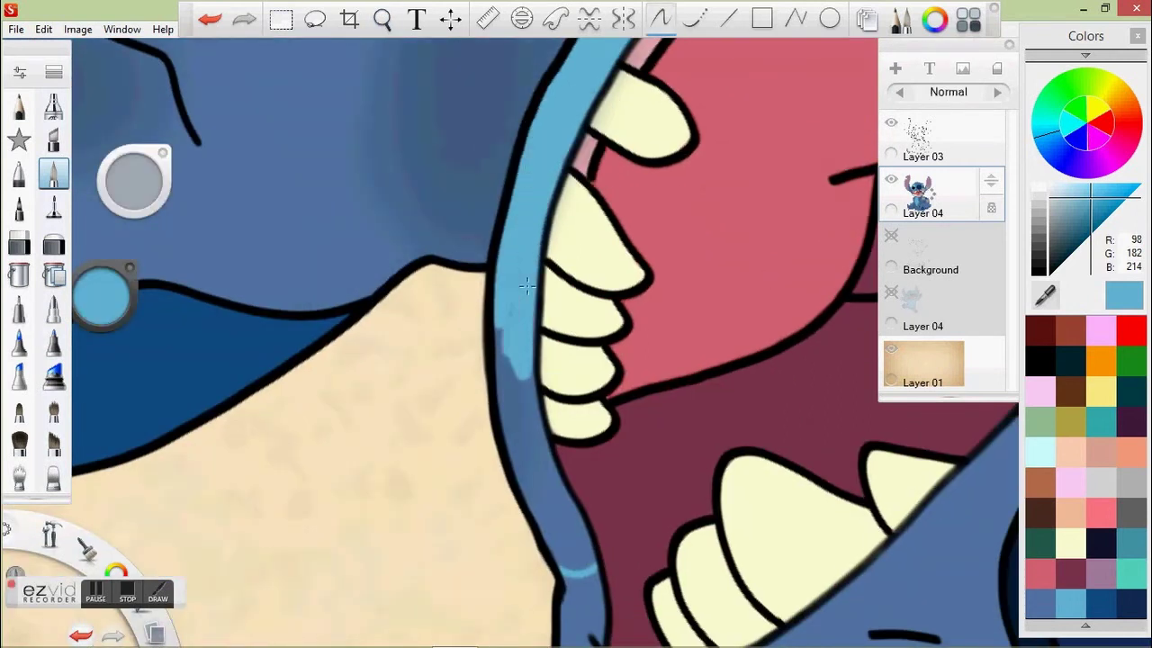
pyautogui.hotkey('ctrl', 'z')
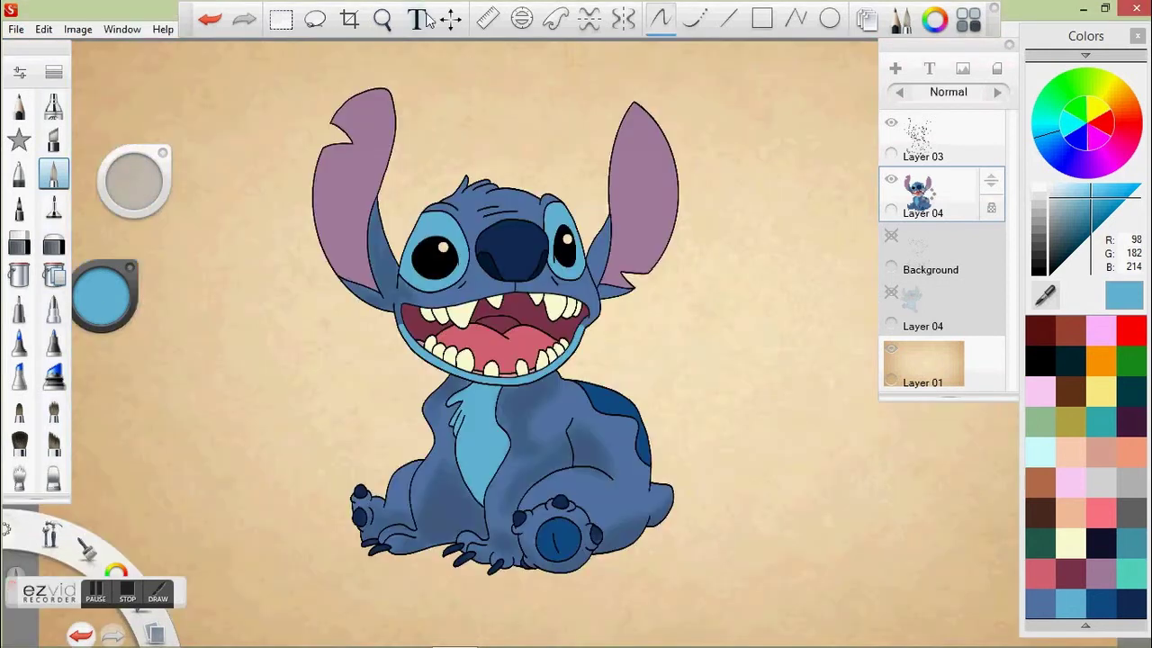
# Step: Airbrush dark blue shading (RGB 66, 94, 130) on the left ear's blue base, below the left eye and under the nose
pyautogui.press('space')
pyautogui.moveTo(386, 180); pyautogui.dragTo(395, 170)
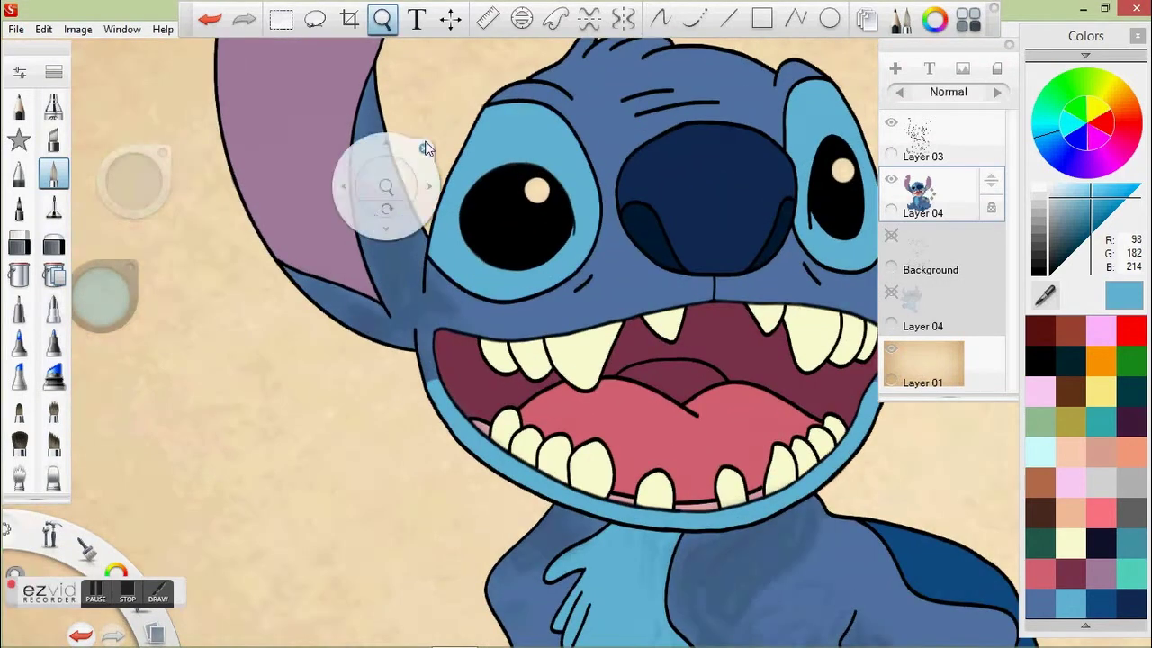
pyautogui.click(752, 552)
pyautogui.click(53, 107)
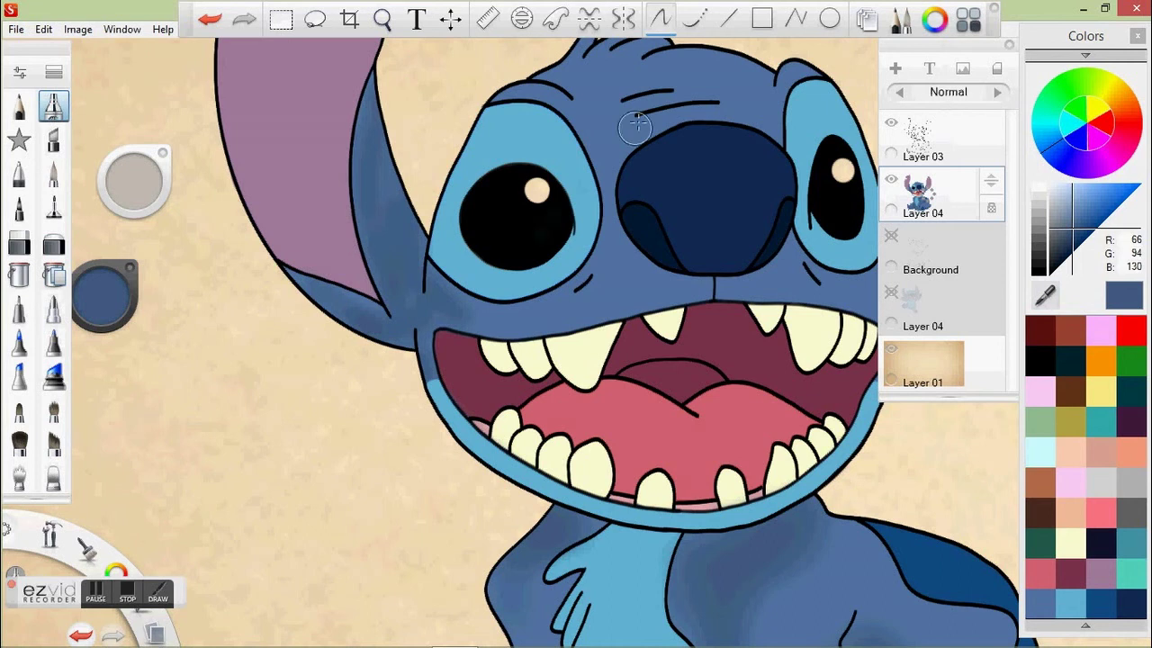
pyautogui.moveTo(133, 180); pyautogui.dragTo(143, 184)
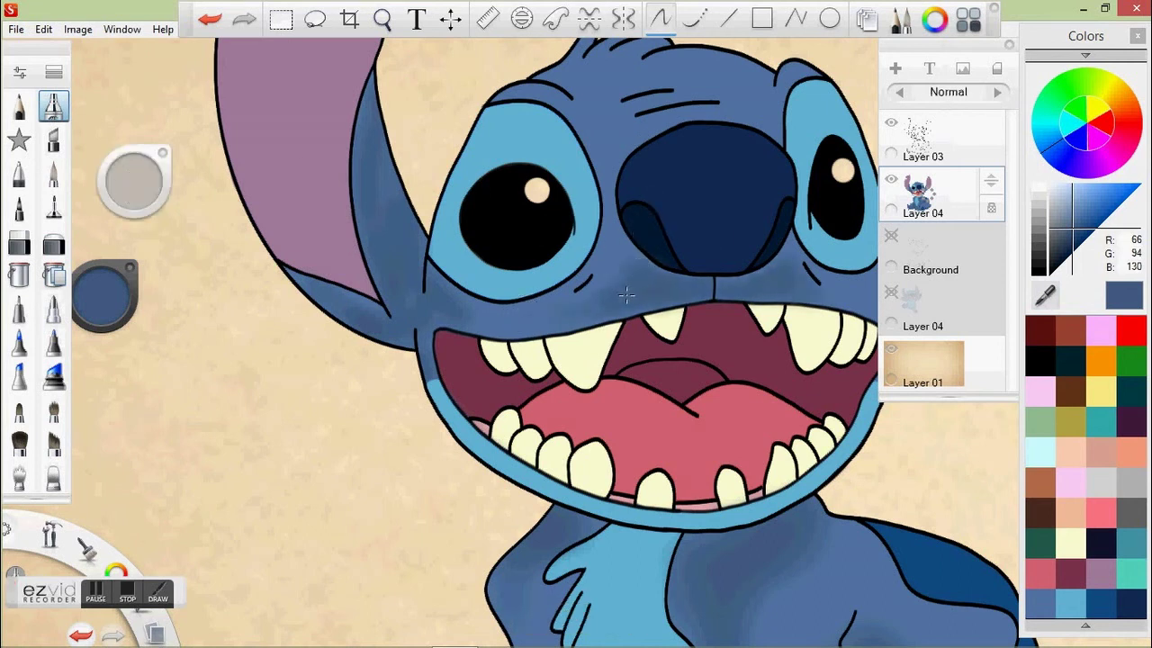
# Step: Shade the blue base of the right ear and the right cheek with the same dark blue
pyautogui.press('space')
pyautogui.moveTo(517, 198); pyautogui.dragTo(229, 261)
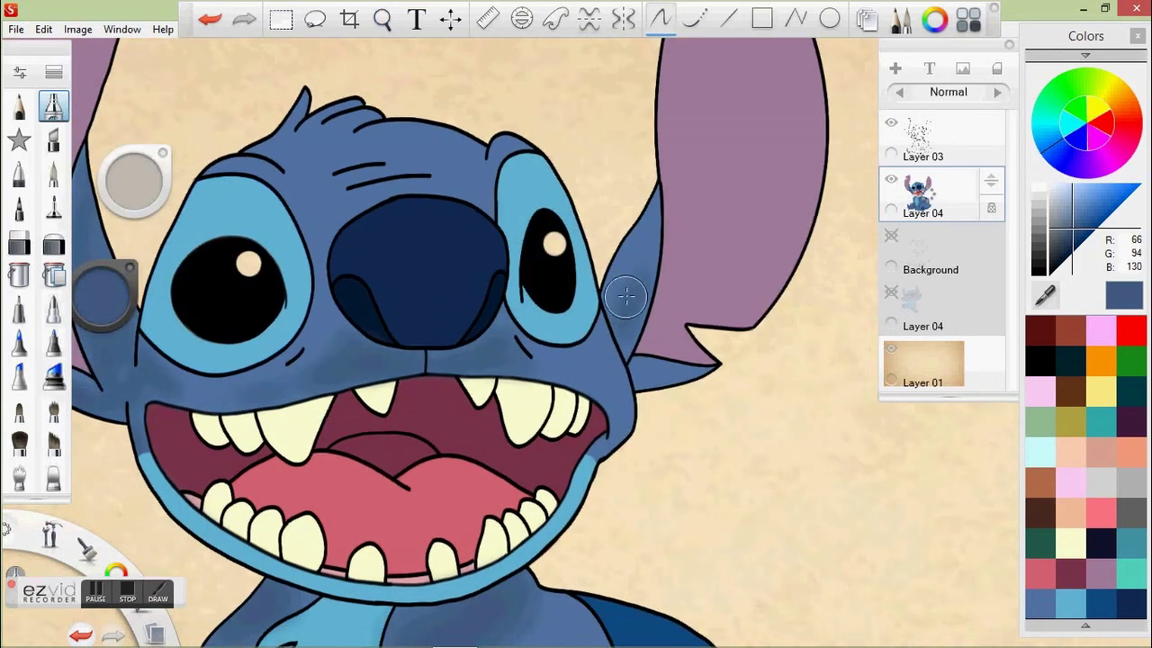
pyautogui.moveTo(688, 369); pyautogui.dragTo(650, 379)
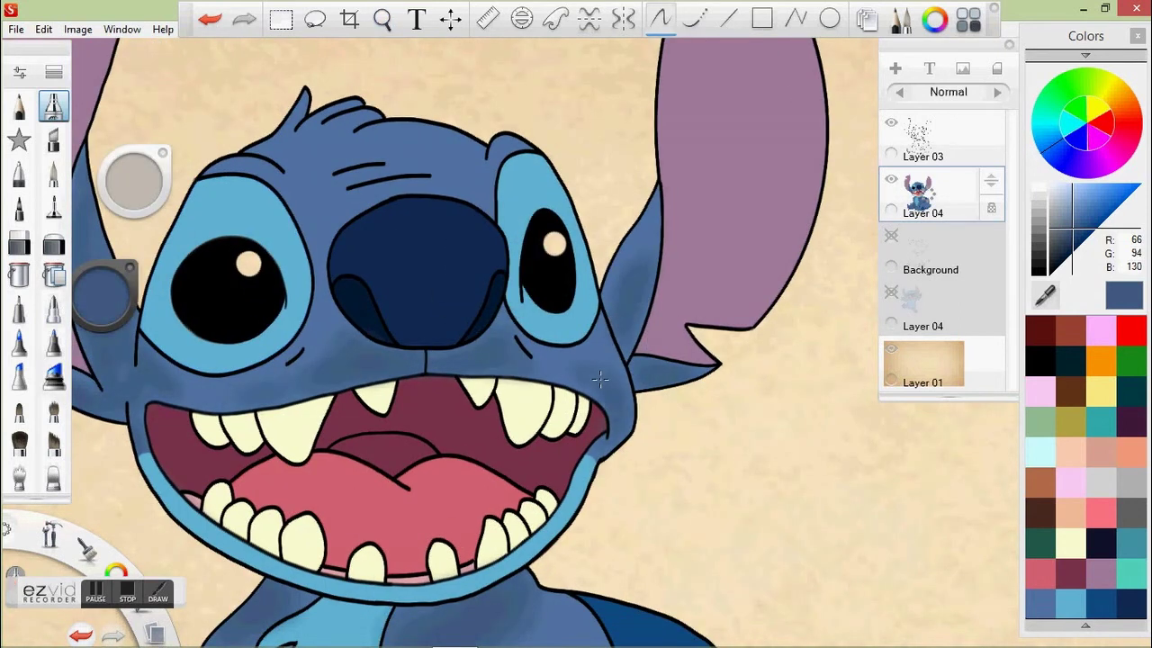
# Step: Sample the light blue, darken it to RGB 48, 147, 185 and airbrush shading on the upper chest patch
pyautogui.click(1044, 294)
pyautogui.click(232, 353)
pyautogui.press('space')
pyautogui.moveTo(360, 414); pyautogui.dragTo(540, 153)
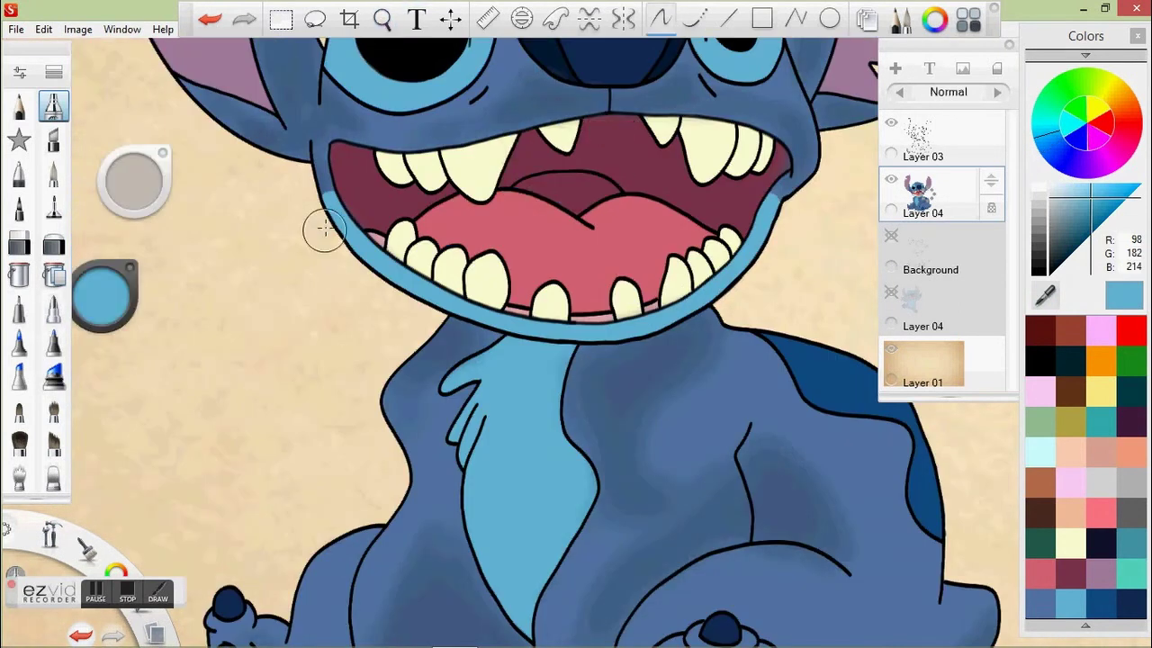
pyautogui.moveTo(106, 304); pyautogui.dragTo(105, 304)
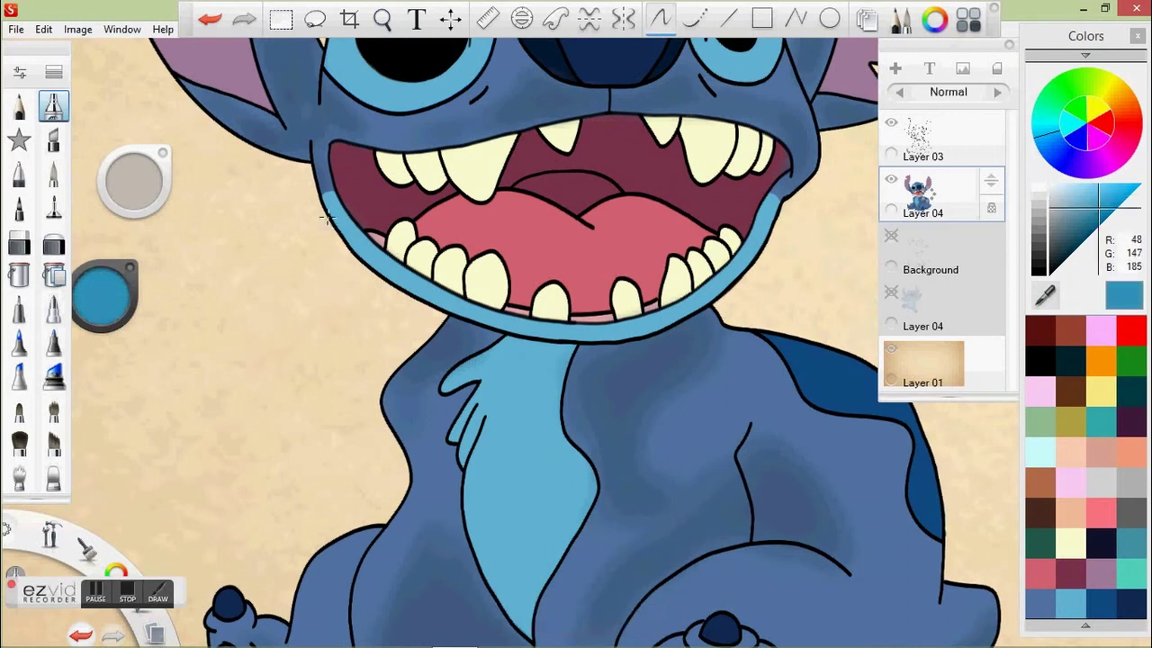
pyautogui.moveTo(531, 346)
pyautogui.mouseDown()
pyautogui.moveTo(490, 376)
pyautogui.moveTo(528, 341)
pyautogui.moveTo(522, 455)
pyautogui.moveTo(563, 382)
pyautogui.moveTo(510, 452)
pyautogui.mouseUp()
# Step: Change the colour to a muted teal (RGB 81, 125, 141) and shade the chest patch's top and edges
pyautogui.click(1072, 217)
pyautogui.moveTo(504, 403); pyautogui.dragTo(477, 450)
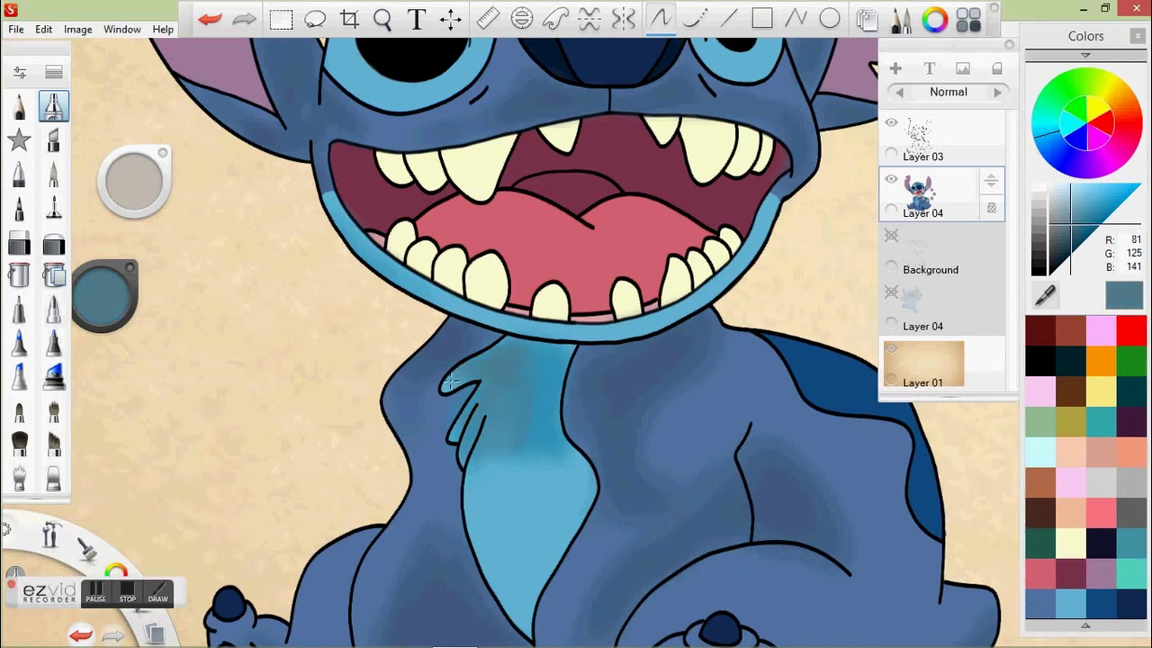
pyautogui.moveTo(509, 375)
pyautogui.mouseDown()
pyautogui.moveTo(501, 572)
pyautogui.moveTo(524, 631)
pyautogui.moveTo(556, 464)
pyautogui.moveTo(511, 425)
pyautogui.mouseUp()
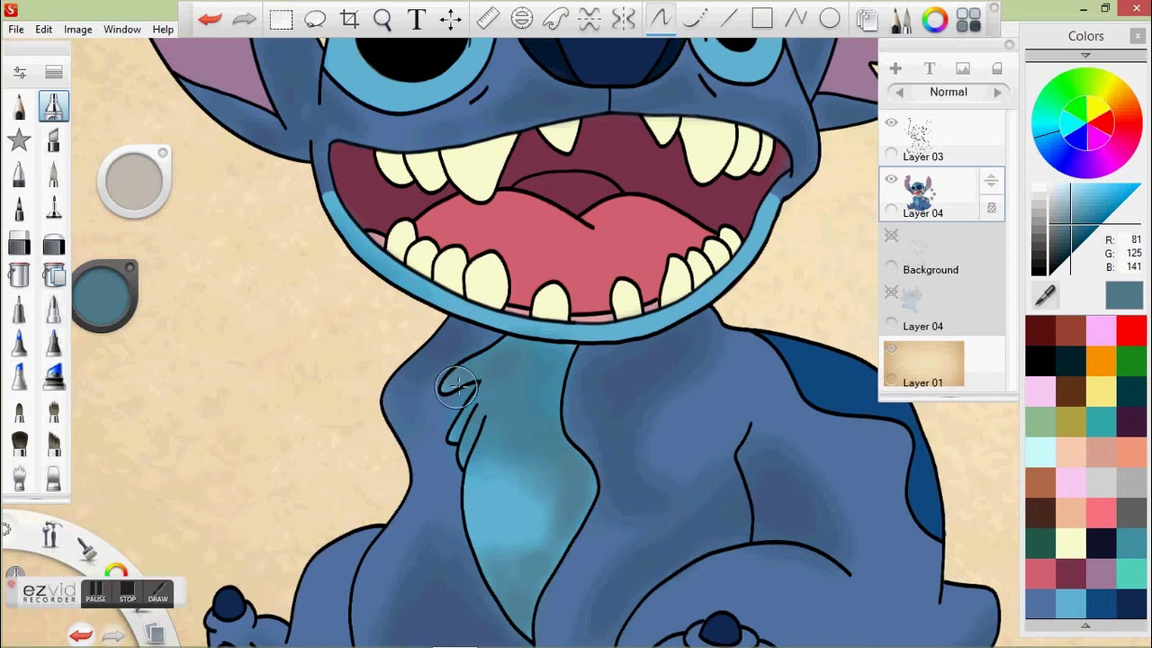
# Step: Sample the ear's mauve, darken it to RGB 127, 92, 120 and airbrush shading along the left ear's inner side
pyautogui.moveTo(477, 225); pyautogui.dragTo(747, 602)
pyautogui.keyDown('alt'); pyautogui.click(468, 270); pyautogui.keyUp('alt')
pyautogui.moveTo(98, 296); pyautogui.dragTo(98, 310)
pyautogui.moveTo(470, 477); pyautogui.dragTo(477, 364)
pyautogui.moveTo(135, 184); pyautogui.dragTo(135, 172)
pyautogui.moveTo(437, 437)
pyautogui.mouseDown()
pyautogui.moveTo(491, 477)
pyautogui.moveTo(540, 143)
pyautogui.moveTo(502, 279)
pyautogui.mouseUp()
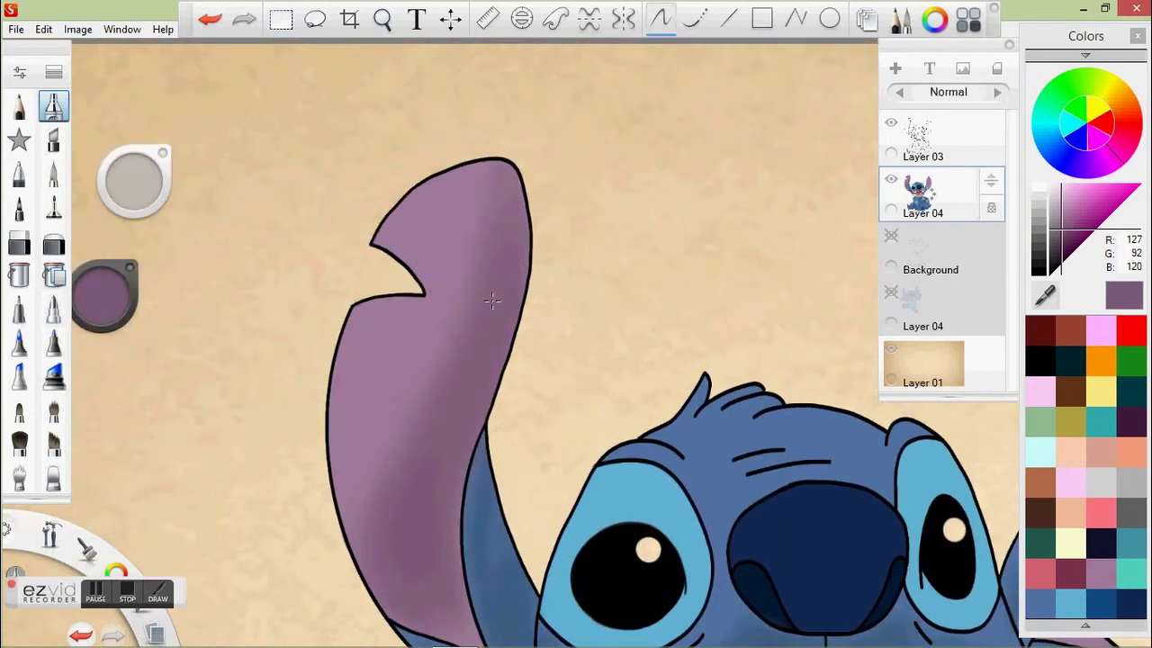
# Step: Airbrush the same dark mauve shading along the inner side and base of the right ear
pyautogui.moveTo(444, 518); pyautogui.dragTo(463, 226)
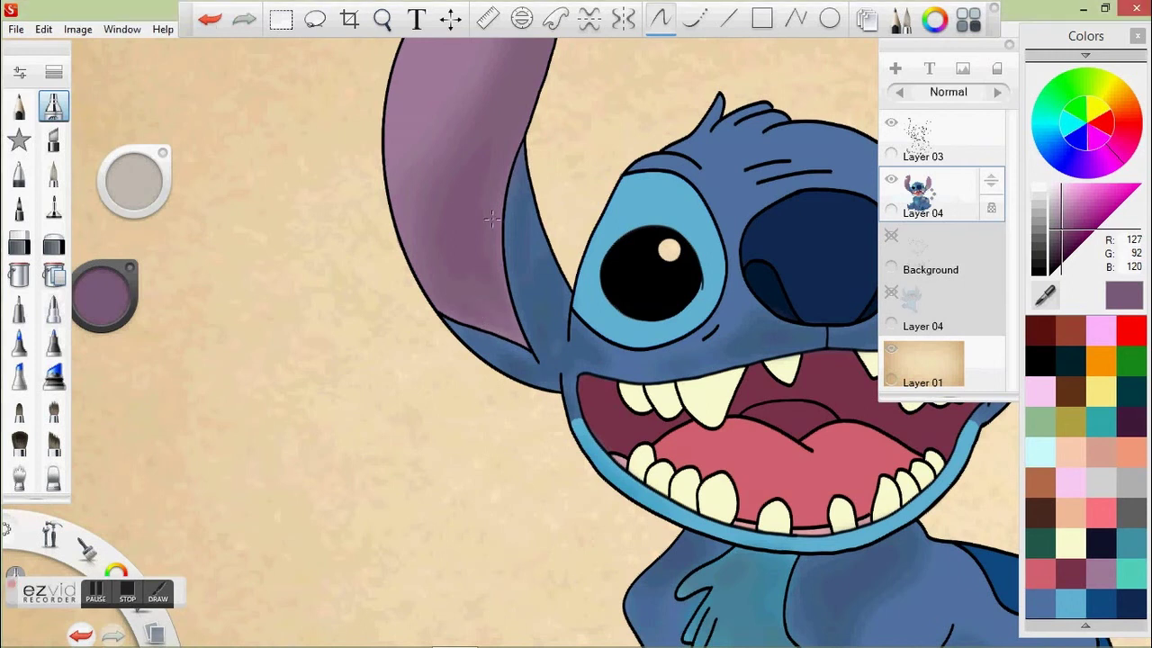
pyautogui.moveTo(450, 258); pyautogui.dragTo(50, 375)
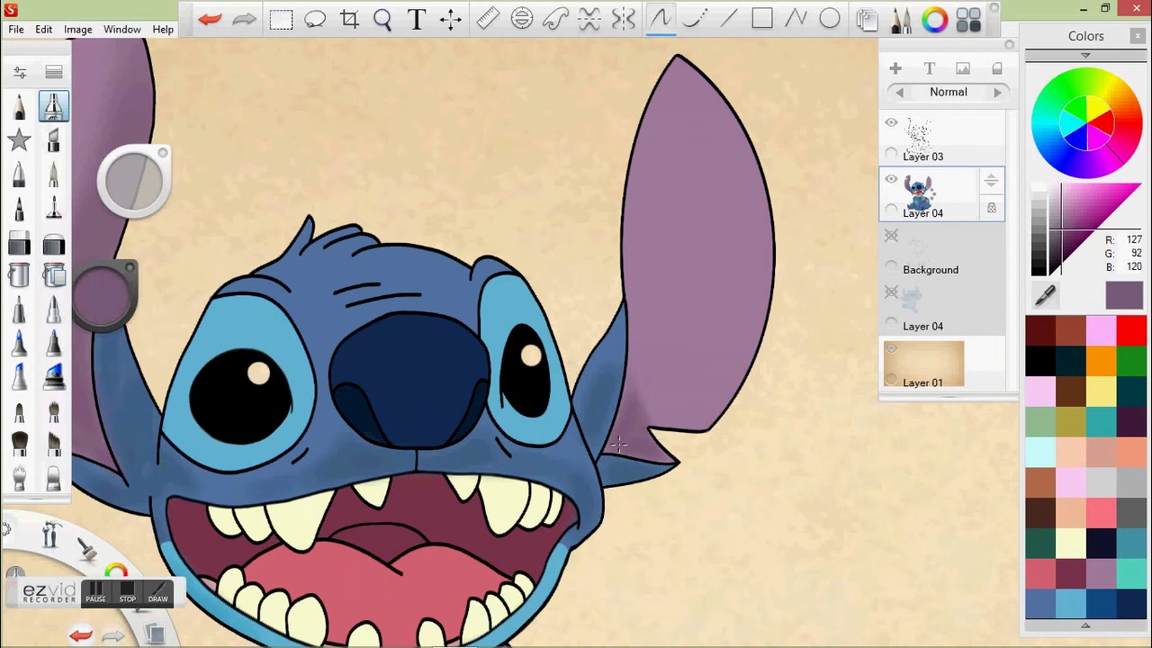
pyautogui.moveTo(629, 390)
pyautogui.mouseDown()
pyautogui.moveTo(666, 207)
pyautogui.moveTo(639, 407)
pyautogui.mouseUp()
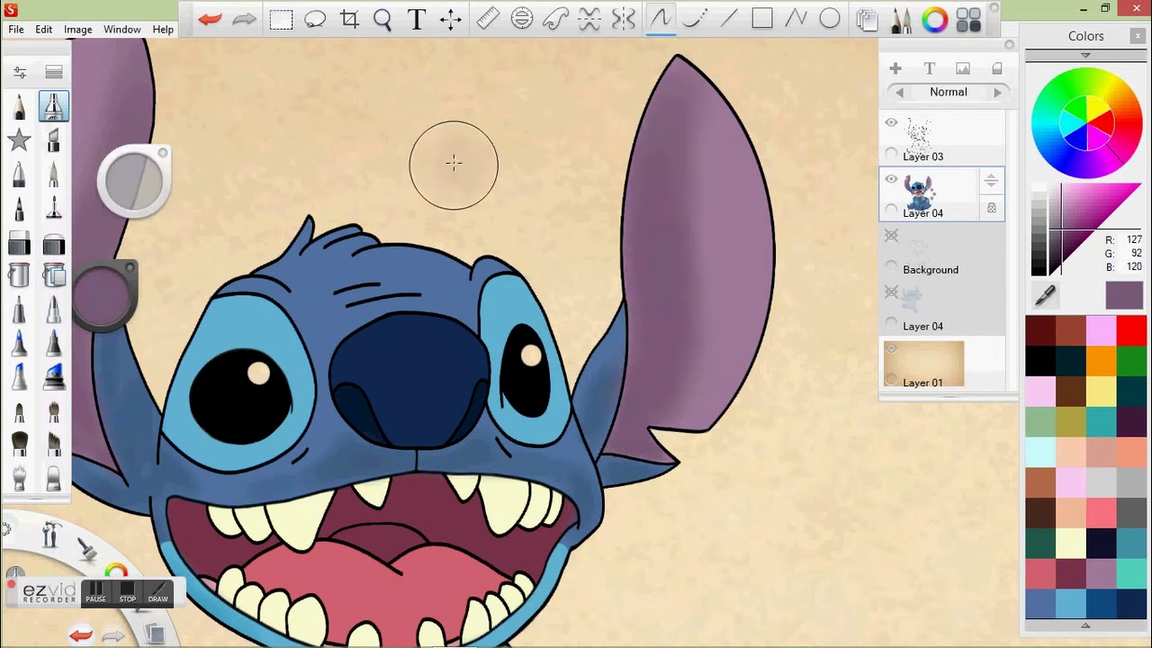
# Step: Take the mouth's maroon, darken it and airbrush shading around the inside of the mouth behind the teeth
pyautogui.click(382, 18)
pyautogui.moveTo(381, 273)
pyautogui.mouseDown()
pyautogui.moveTo(460, 357)
pyautogui.moveTo(510, 210)
pyautogui.moveTo(511, 293)
pyautogui.moveTo(549, 294)
pyautogui.moveTo(574, 257)
pyautogui.mouseUp()
pyautogui.click(1070, 571)
pyautogui.moveTo(103, 297); pyautogui.dragTo(105, 289)
pyautogui.moveTo(135, 182); pyautogui.dragTo(135, 180)
pyautogui.moveTo(385, 279)
pyautogui.mouseDown()
pyautogui.moveTo(405, 311)
pyautogui.moveTo(399, 278)
pyautogui.moveTo(440, 312)
pyautogui.moveTo(326, 330)
pyautogui.moveTo(432, 305)
pyautogui.moveTo(465, 267)
pyautogui.moveTo(563, 289)
pyautogui.moveTo(670, 351)
pyautogui.moveTo(738, 360)
pyautogui.moveTo(671, 387)
pyautogui.mouseUp()
pyautogui.moveTo(464, 328)
pyautogui.mouseDown()
pyautogui.moveTo(535, 297)
pyautogui.moveTo(593, 328)
pyautogui.mouseUp()
# Step: Darken the maroon to RGB 55, 23, 32 and fill the throat area behind the tongue with brush strokes
pyautogui.moveTo(103, 302); pyautogui.dragTo(105, 293)
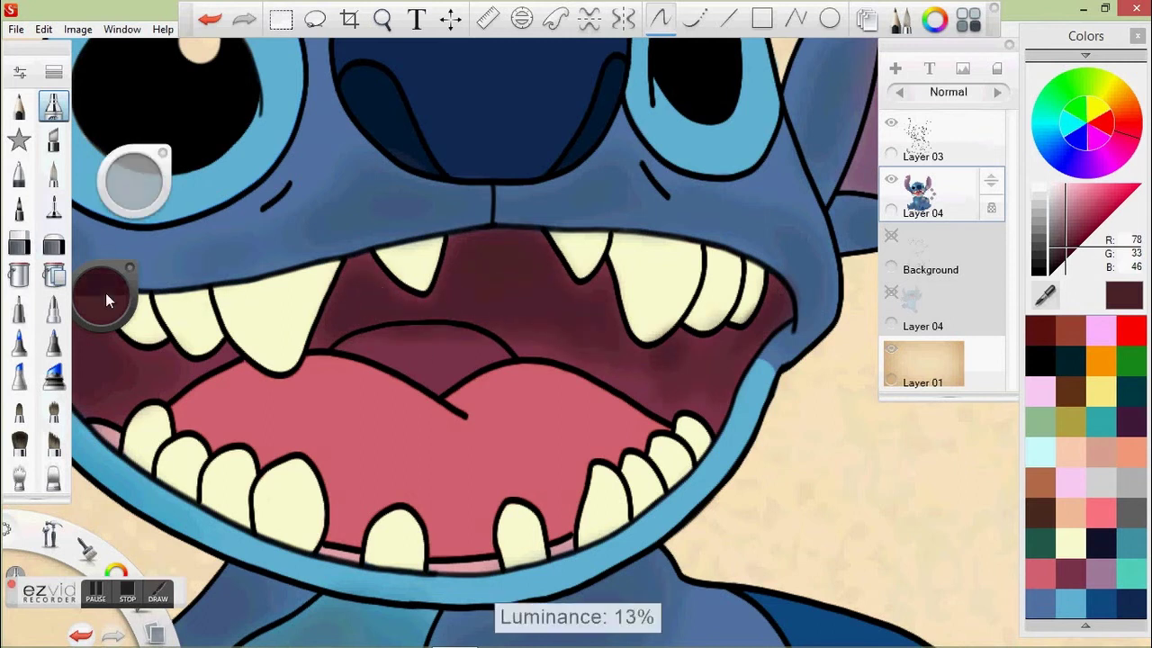
pyautogui.moveTo(133, 180); pyautogui.dragTo(134, 175)
pyautogui.moveTo(395, 333); pyautogui.dragTo(350, 346)
pyautogui.click(53, 173)
pyautogui.moveTo(428, 331)
pyautogui.mouseDown()
pyautogui.moveTo(369, 346)
pyautogui.moveTo(482, 364)
pyautogui.mouseUp()
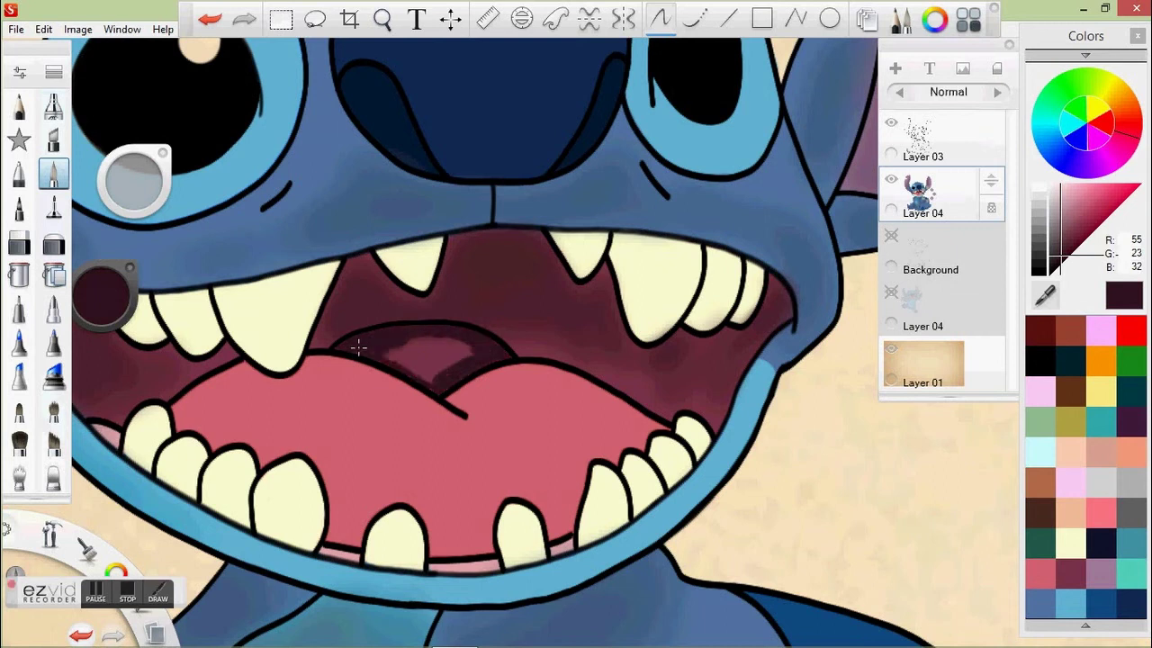
pyautogui.moveTo(387, 360); pyautogui.dragTo(472, 351)
# Step: Sample the teeth's cream, change it to RGB 209, 207, 137 and airbrush shading along the tops of the upper teeth
pyautogui.keyDown('alt'); pyautogui.click(193, 315); pyautogui.keyUp('alt')
pyautogui.moveTo(103, 292); pyautogui.dragTo(101, 293)
pyautogui.press('b')
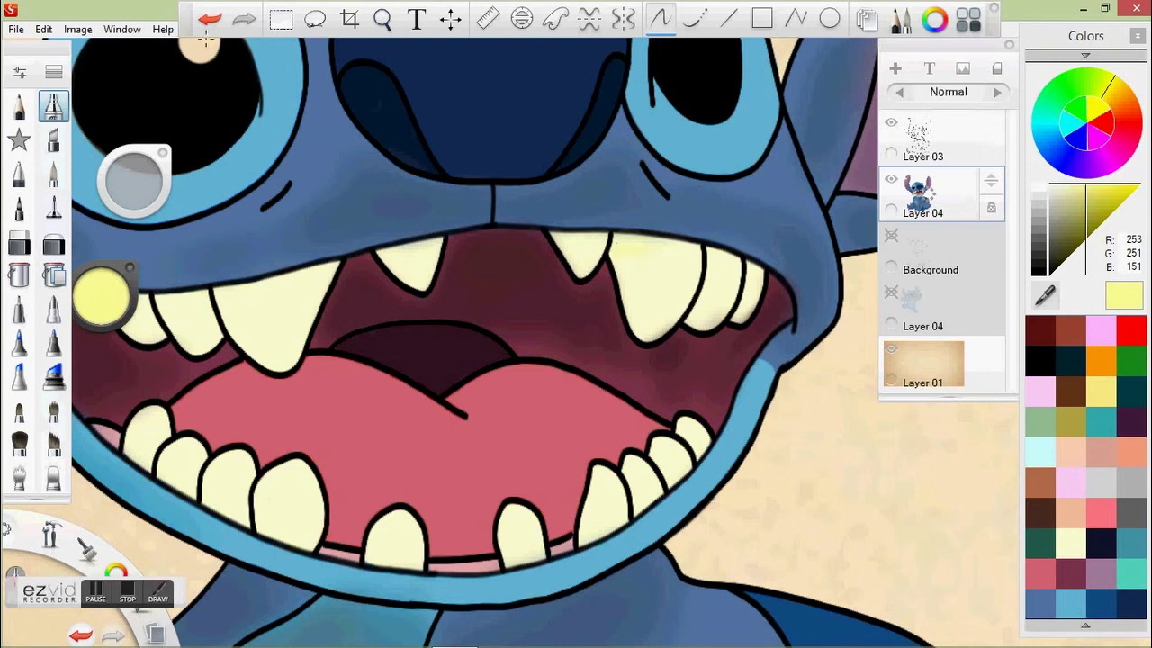
pyautogui.moveTo(1084, 189)
pyautogui.mouseDown()
pyautogui.moveTo(1069, 202)
pyautogui.moveTo(1074, 189)
pyautogui.mouseUp()
pyautogui.moveTo(617, 239); pyautogui.dragTo(697, 243)
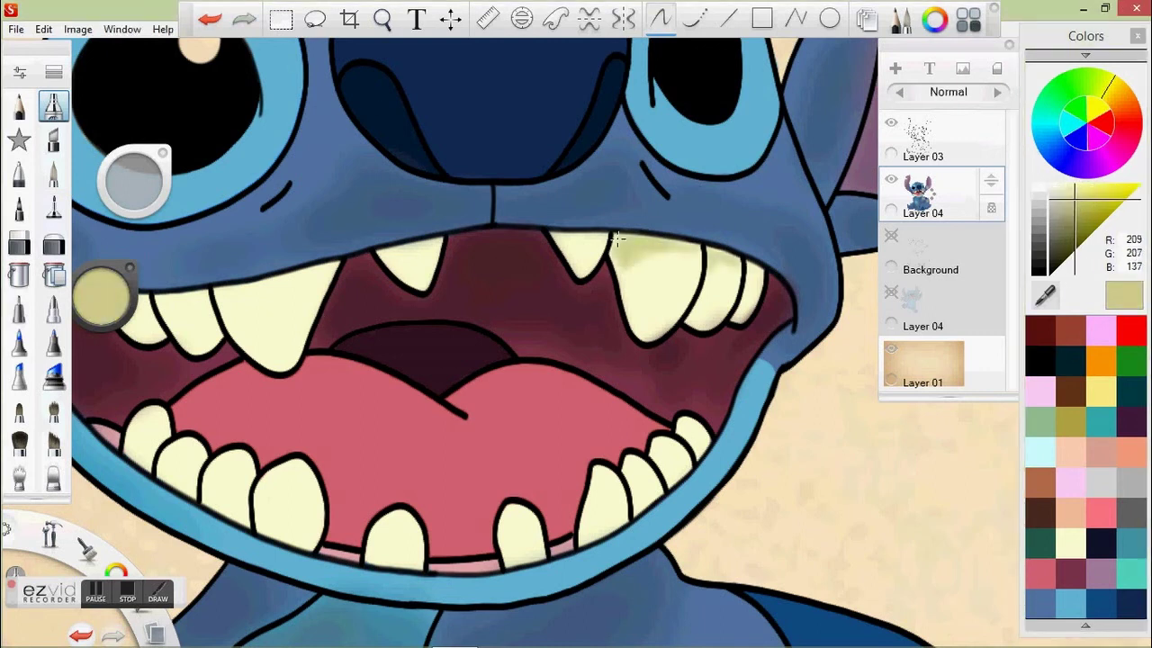
pyautogui.moveTo(556, 236); pyautogui.dragTo(608, 241)
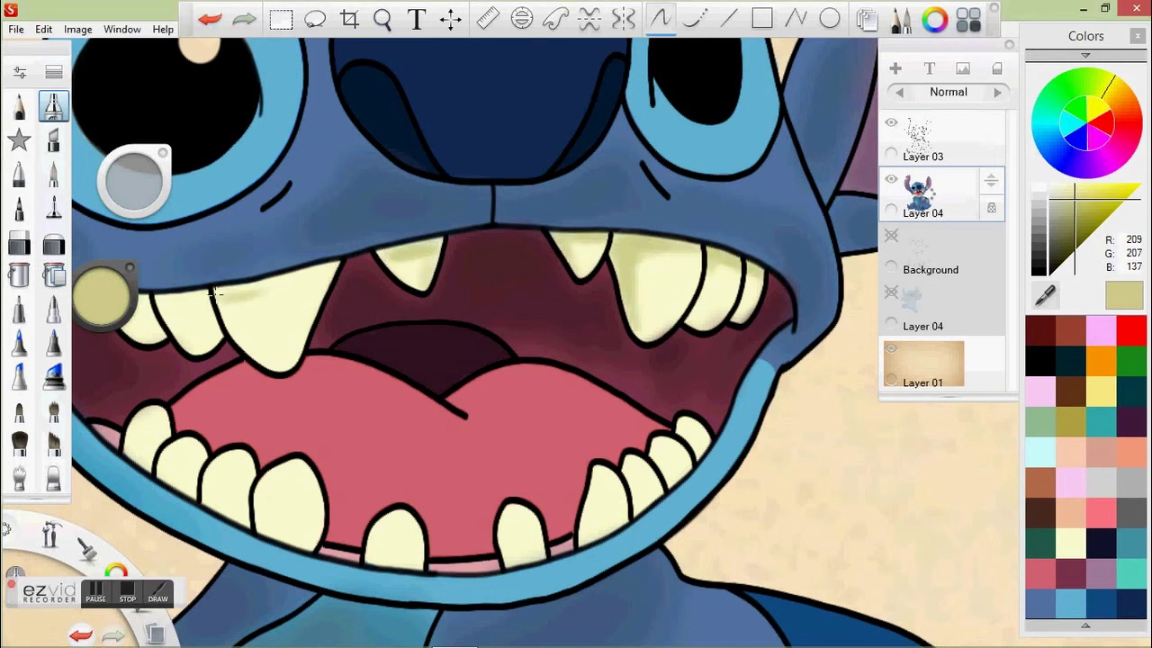
pyautogui.moveTo(215, 293); pyautogui.dragTo(215, 292)
pyautogui.moveTo(266, 364)
pyautogui.mouseDown()
pyautogui.moveTo(226, 296)
pyautogui.moveTo(279, 367)
pyautogui.mouseUp()
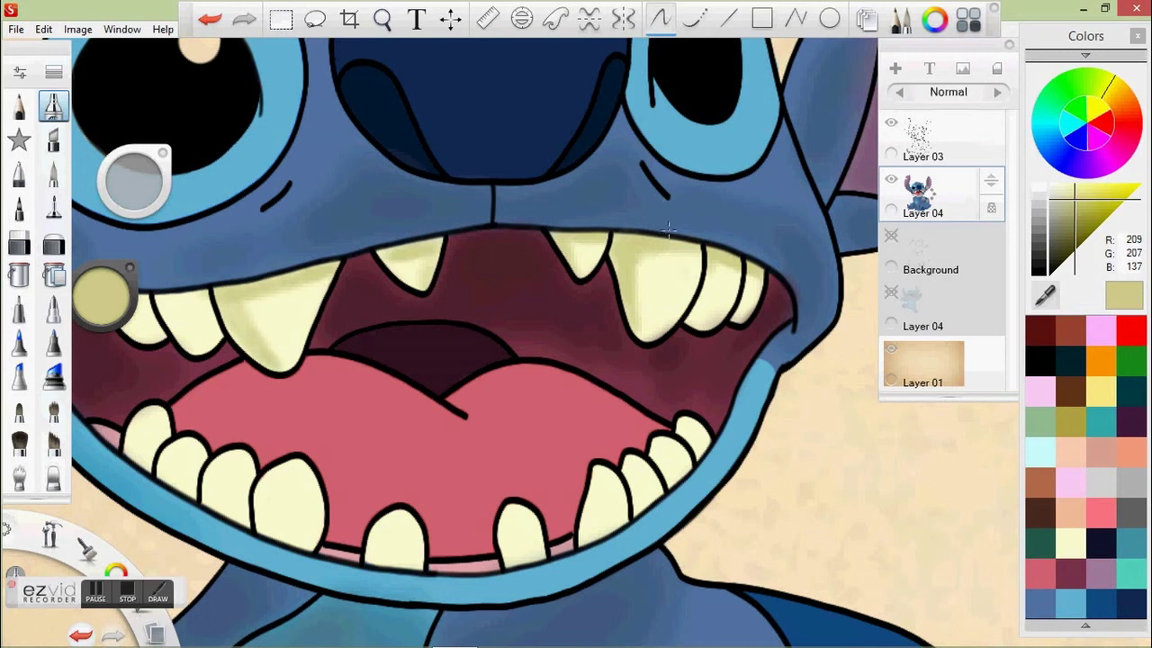
# Step: Shade the remaining upper-left teeth and the edges of the lower teeth with the same olive-yellow
pyautogui.moveTo(552, 216); pyautogui.dragTo(840, 162)
pyautogui.hotkey('ctrl', 'z')
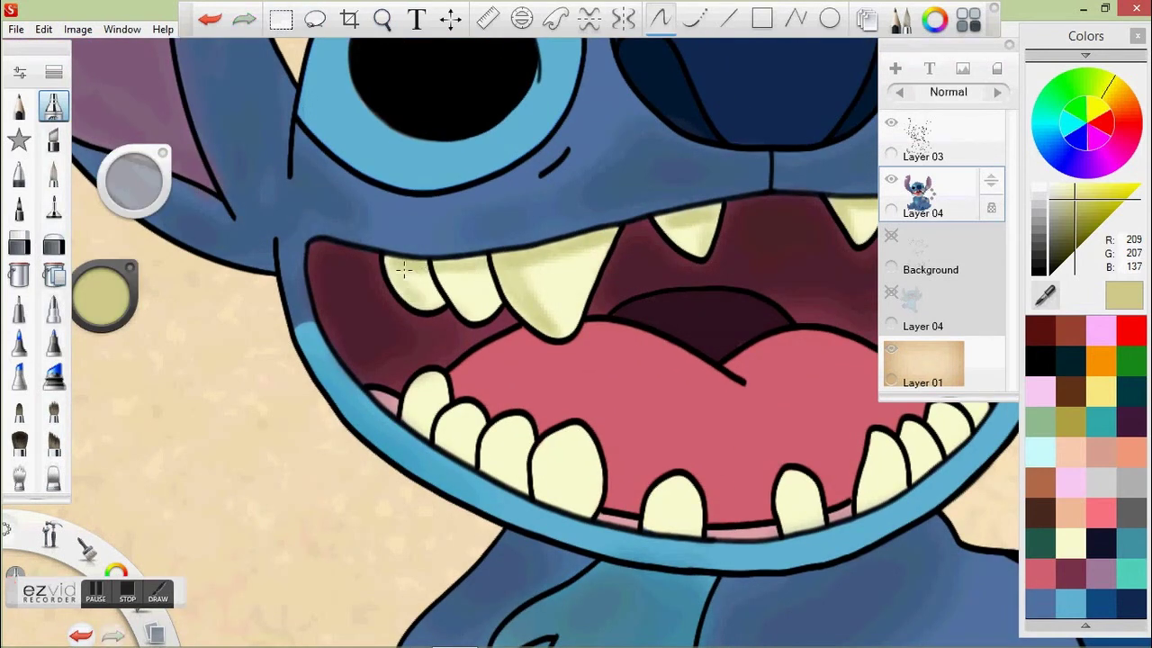
pyautogui.moveTo(450, 409); pyautogui.dragTo(504, 468)
pyautogui.moveTo(490, 423); pyautogui.dragTo(585, 508)
pyautogui.moveTo(540, 432); pyautogui.dragTo(576, 490)
pyautogui.moveTo(664, 388); pyautogui.dragTo(454, 248)
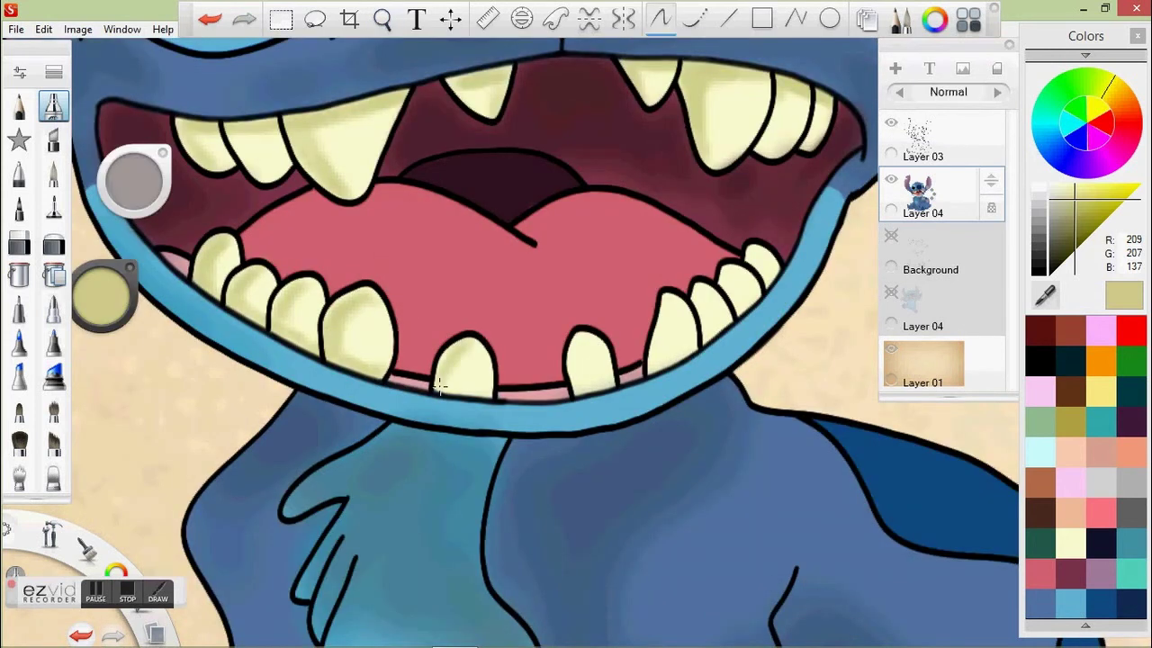
pyautogui.moveTo(580, 334); pyautogui.dragTo(576, 396)
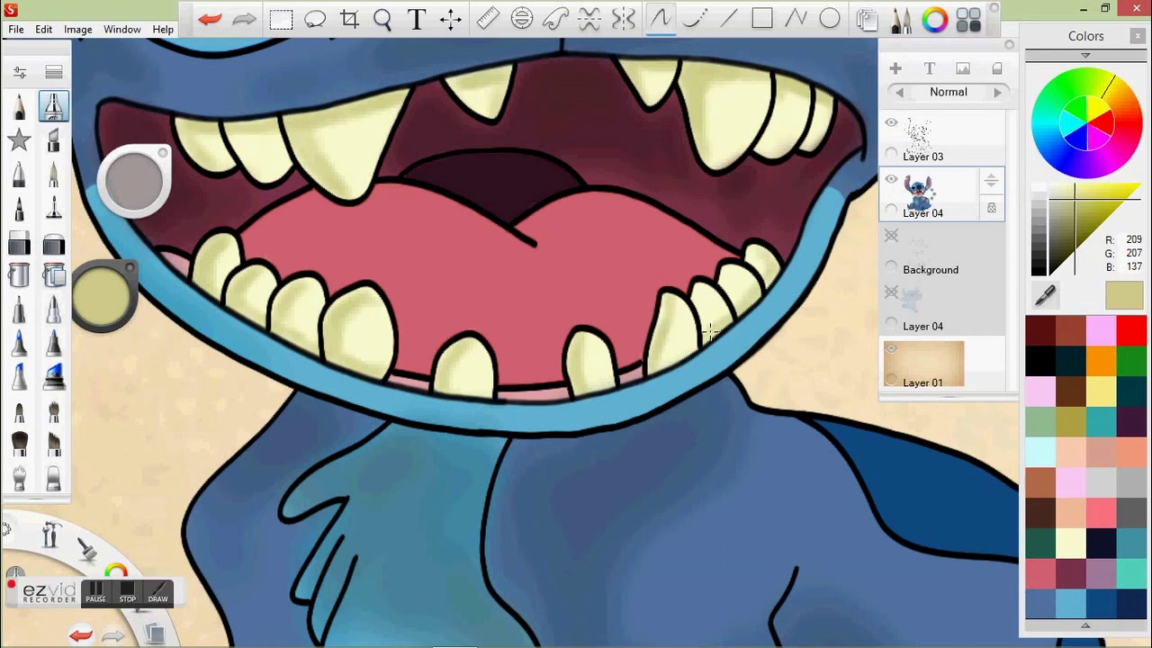
# Step: Airbrush the nose's edges with dark navy (RGB 16, 32, 62) and deepen the nostrils with RGB 9, 19, 37
pyautogui.scroll(-3, 354, 50)
pyautogui.scroll(2, 336, 162)
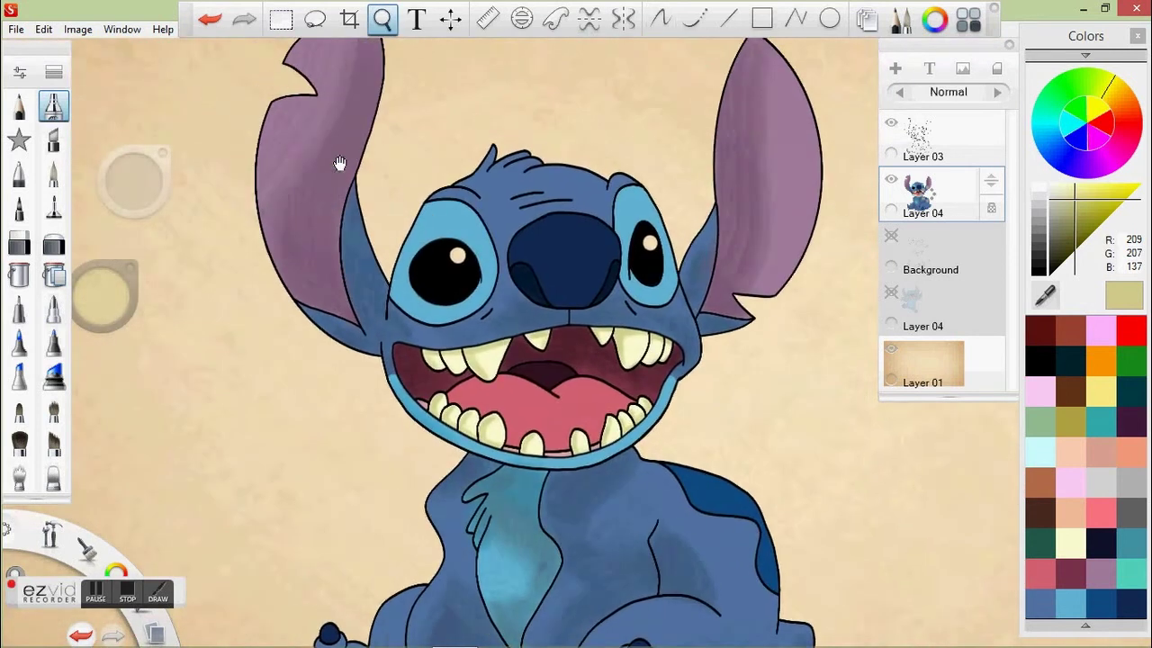
pyautogui.click(1048, 360)
pyautogui.moveTo(101, 300); pyautogui.dragTo(93, 308)
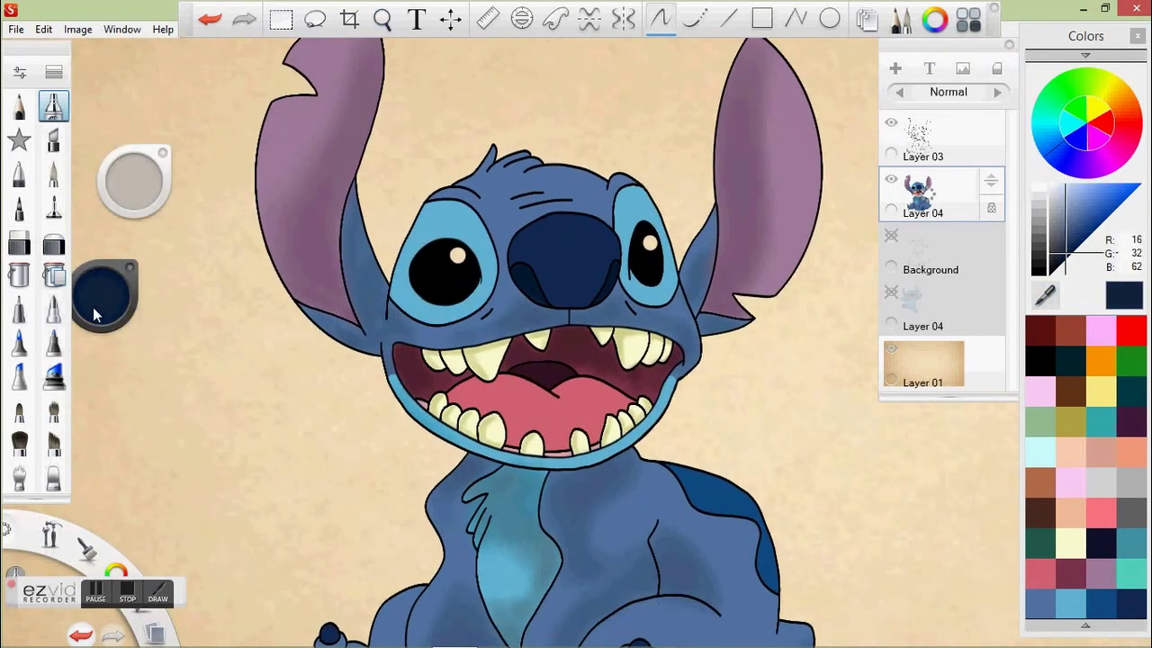
pyautogui.scroll(4, 232, 185)
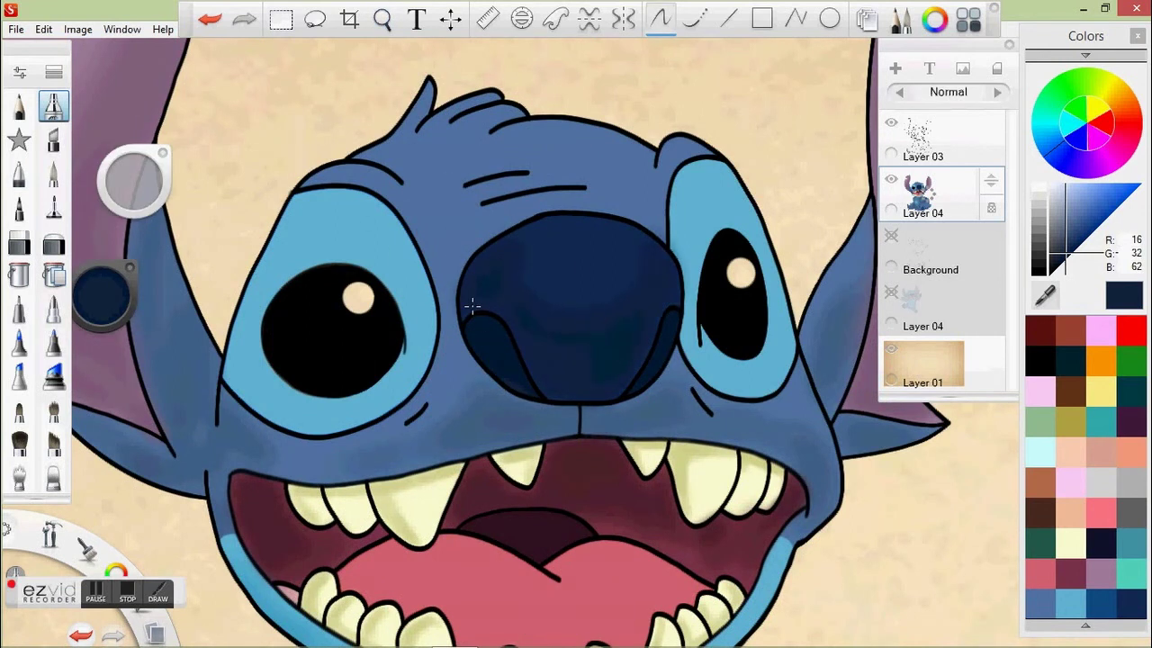
pyautogui.keyDown('alt'); pyautogui.click(495, 361); pyautogui.keyUp('alt')
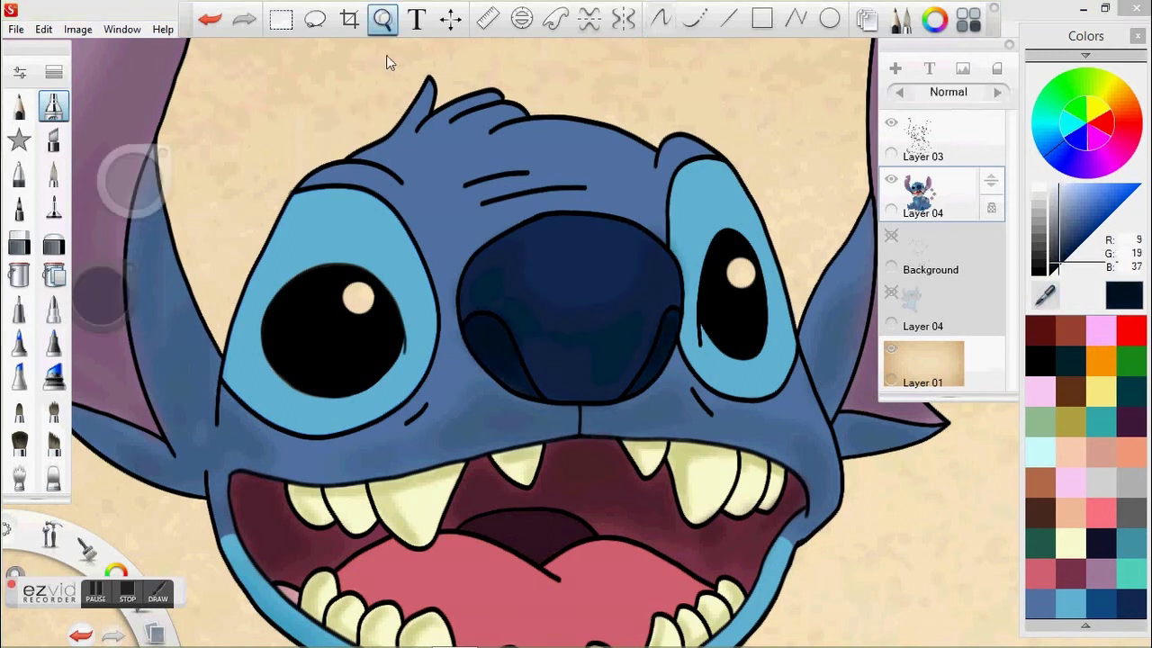
# Step: Sample the tongue's pink, shift it to a deeper red and airbrush shading across the upper part of the tongue
pyautogui.moveTo(422, 360); pyautogui.dragTo(382, 180)
pyautogui.keyDown('alt'); pyautogui.click(378, 396); pyautogui.keyUp('alt')
pyautogui.keyDown('alt'); pyautogui.click(347, 387); pyautogui.keyUp('alt')
pyautogui.moveTo(328, 396)
pyautogui.mouseDown()
pyautogui.moveTo(396, 382)
pyautogui.moveTo(450, 399)
pyautogui.moveTo(424, 399)
pyautogui.mouseUp()
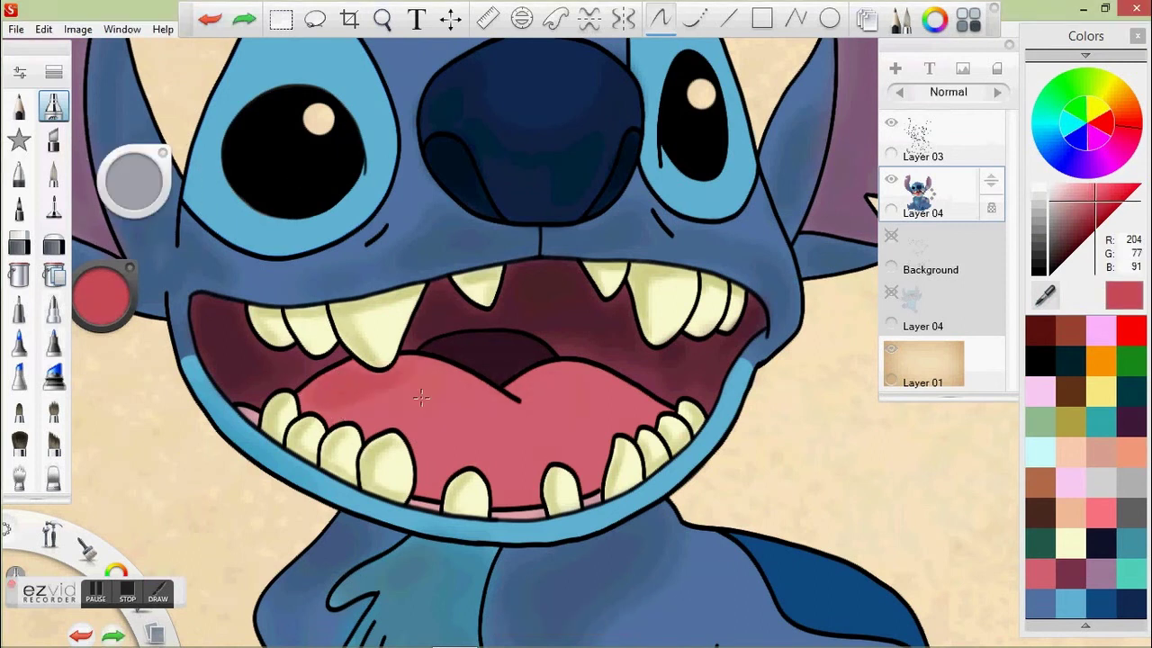
pyautogui.moveTo(101, 295); pyautogui.dragTo(101, 302)
pyautogui.moveTo(133, 180); pyautogui.dragTo(126, 180)
pyautogui.moveTo(311, 400)
pyautogui.mouseDown()
pyautogui.moveTo(414, 389)
pyautogui.moveTo(433, 374)
pyautogui.moveTo(638, 387)
pyautogui.mouseUp()
pyautogui.moveTo(450, 399)
pyautogui.mouseDown()
pyautogui.moveTo(495, 427)
pyautogui.moveTo(612, 423)
pyautogui.mouseUp()
pyautogui.click(53, 173)
pyautogui.keyDown('alt'); pyautogui.click(346, 322); pyautogui.keyUp('alt')
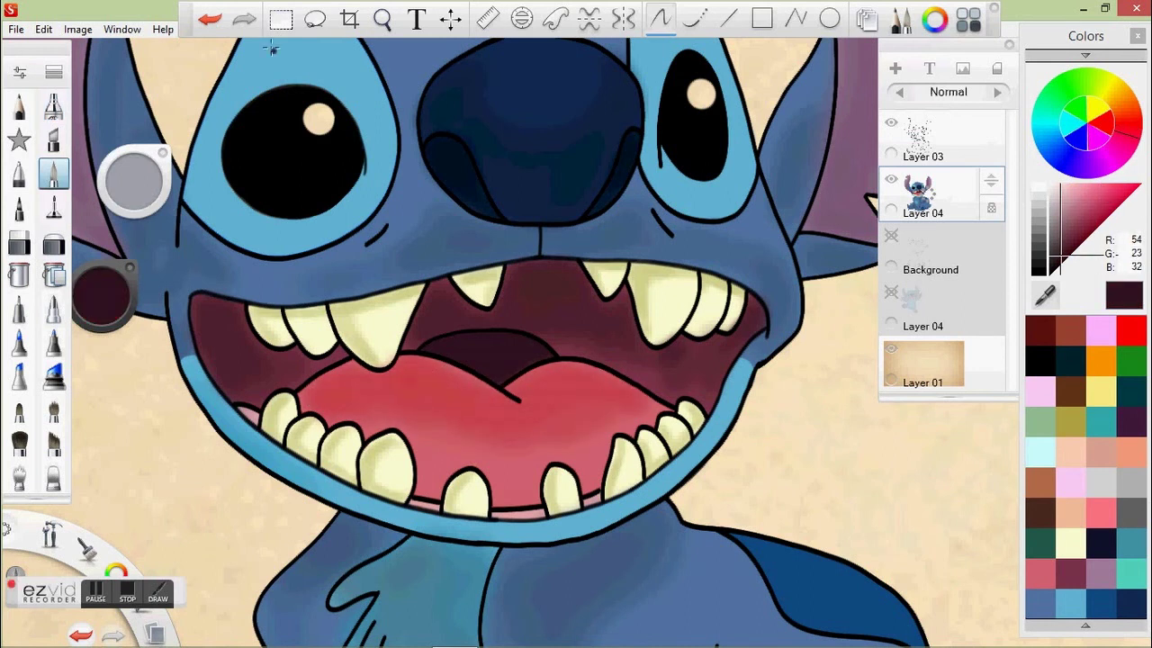
# Step: Shade the toe claws with dark navy (RGB 15, 30, 58) and the foot's round sole pad with a darkened blue
pyautogui.scroll(-5, 342, 56)
pyautogui.scroll(6, 561, 373)
pyautogui.keyDown('alt'); pyautogui.click(252, 384); pyautogui.keyUp('alt')
pyautogui.moveTo(104, 295); pyautogui.dragTo(104, 302)
pyautogui.moveTo(134, 182); pyautogui.dragTo(135, 181)
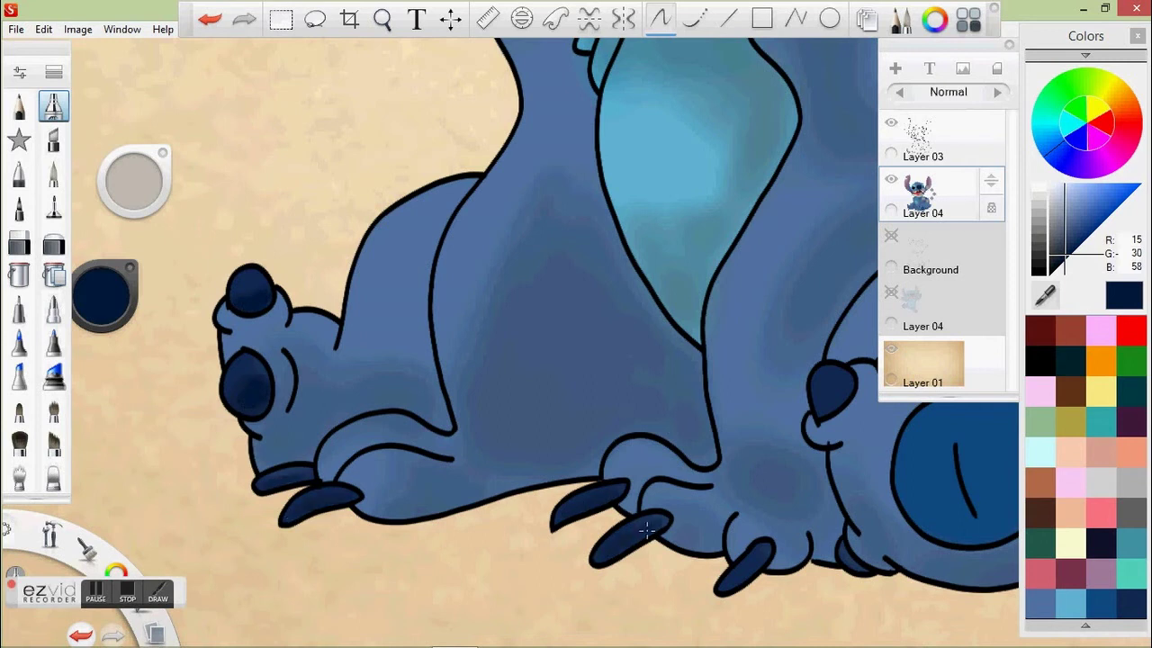
pyautogui.moveTo(820, 401); pyautogui.dragTo(589, 261)
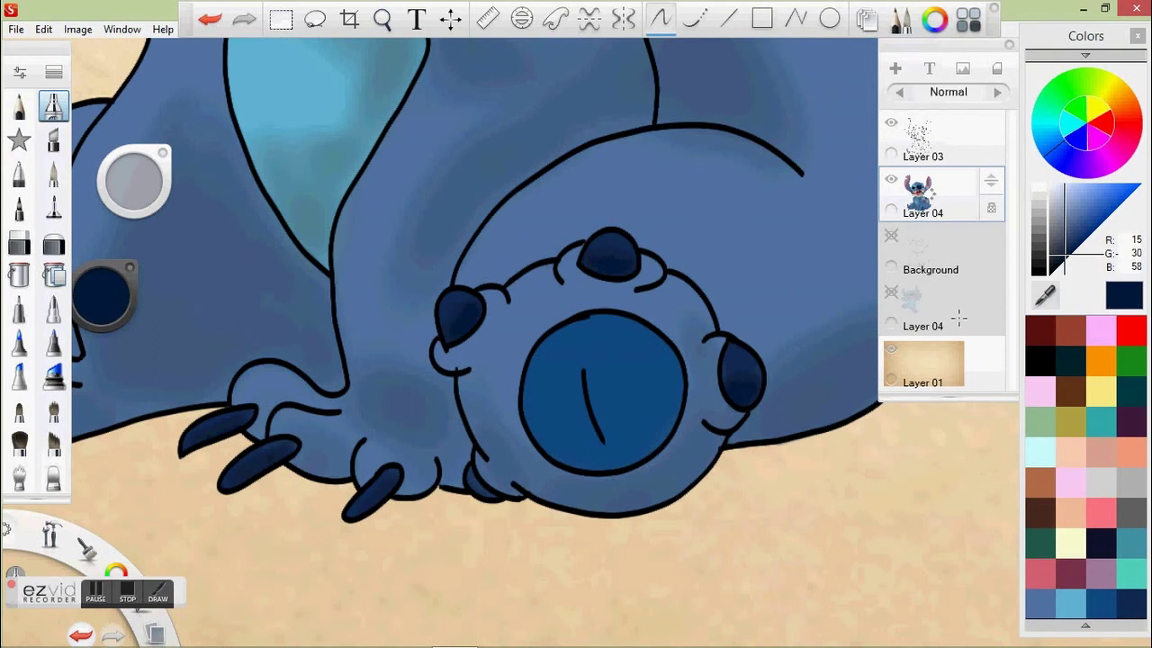
pyautogui.keyDown('alt'); pyautogui.click(534, 401); pyautogui.keyUp('alt')
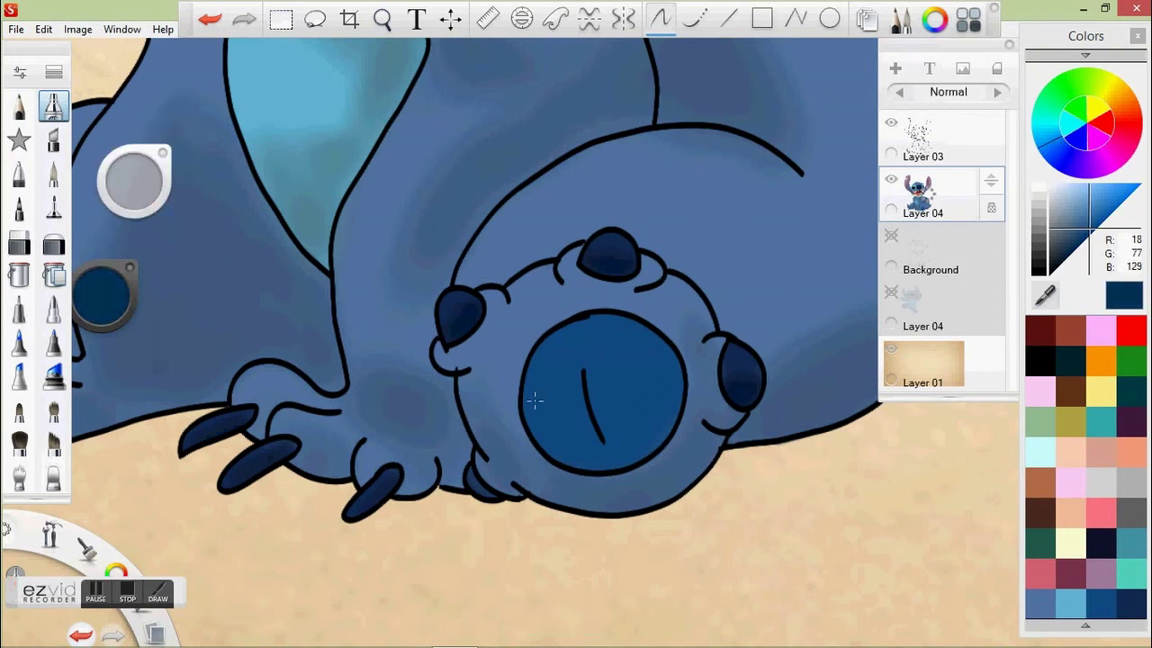
pyautogui.moveTo(534, 401); pyautogui.dragTo(568, 420)
# Step: Change the colour to RGB 72, 131, 154 and airbrush more shading around the light centre of the chest patch
pyautogui.moveTo(381, 27); pyautogui.dragTo(690, 405)
pyautogui.moveTo(103, 297); pyautogui.dragTo(113, 283)
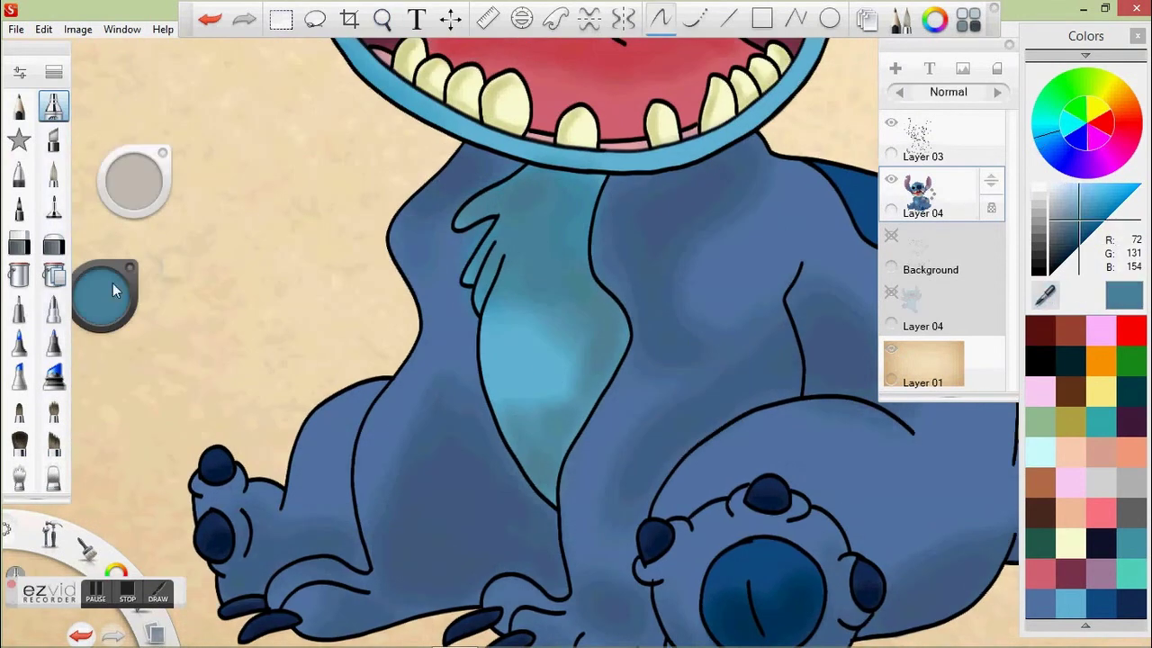
pyautogui.moveTo(504, 342); pyautogui.dragTo(553, 297)
pyautogui.moveTo(512, 413); pyautogui.dragTo(574, 346)
pyautogui.moveTo(532, 387); pyautogui.dragTo(542, 337)
# Step: Sample the body's blue, lighten it to RGB 130, 157, 191 and airbrush highlights on the left front paw and leg
pyautogui.moveTo(382, 20)
pyautogui.mouseDown()
pyautogui.moveTo(405, 200)
pyautogui.moveTo(462, 399)
pyautogui.mouseUp()
pyautogui.keyDown('alt'); pyautogui.click(462, 399); pyautogui.keyUp('alt')
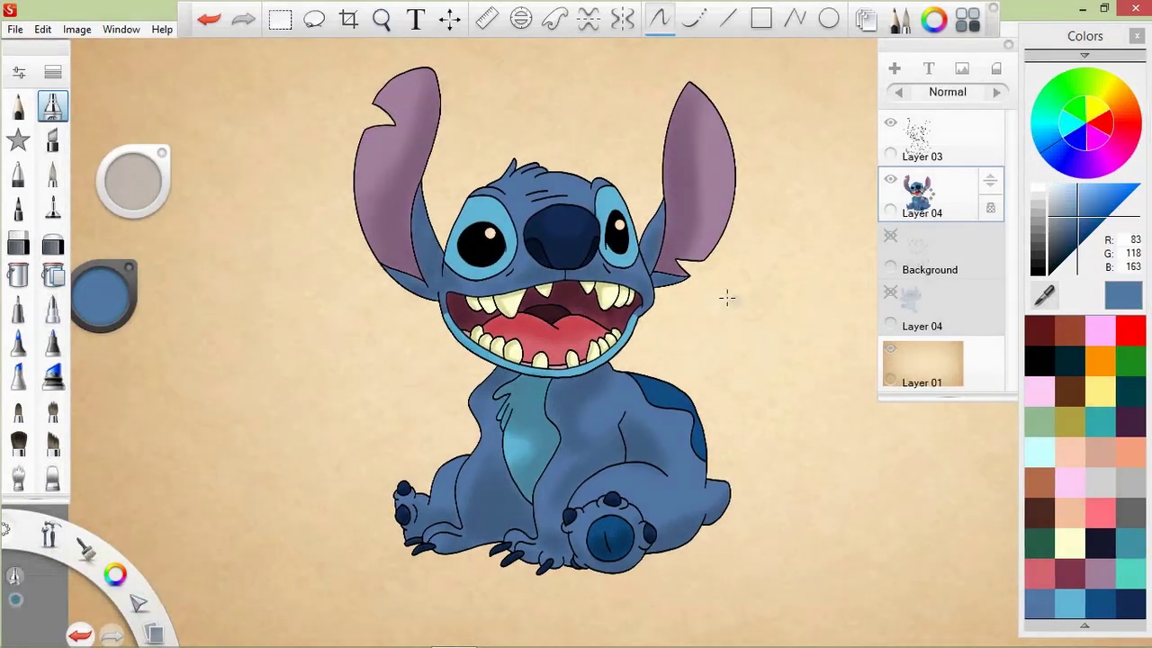
pyautogui.click(59, 110)
pyautogui.moveTo(382, 20)
pyautogui.mouseDown()
pyautogui.moveTo(470, 249)
pyautogui.moveTo(579, 298)
pyautogui.mouseUp()
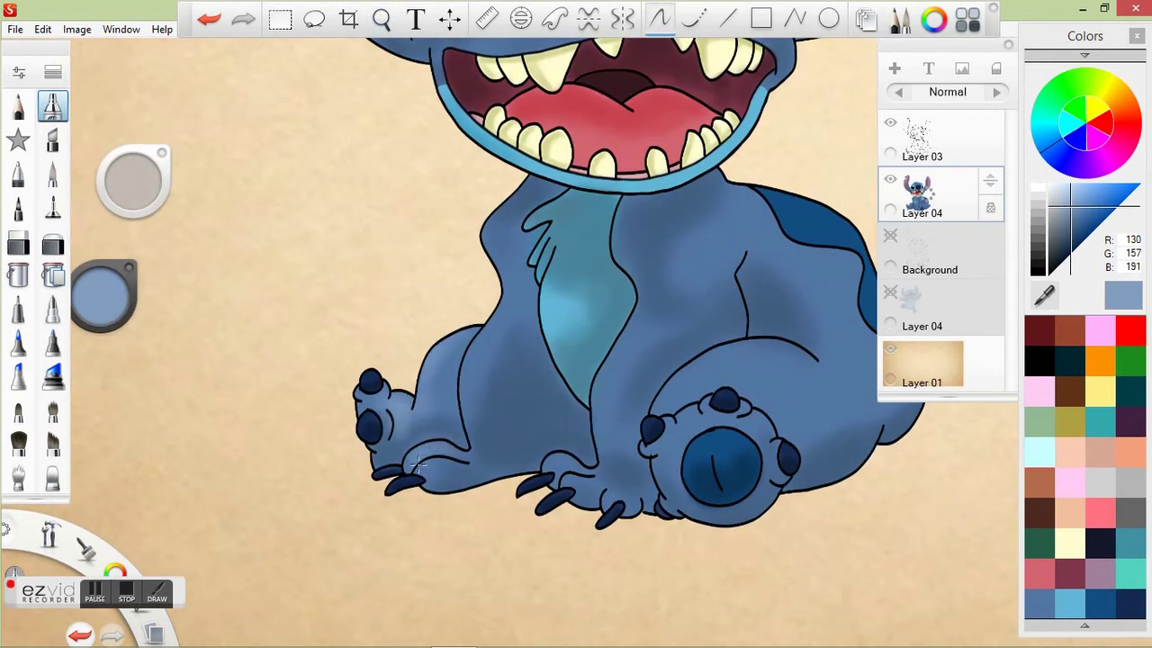
pyautogui.moveTo(419, 464); pyautogui.dragTo(484, 457)
pyautogui.moveTo(476, 398)
pyautogui.mouseDown()
pyautogui.moveTo(488, 423)
pyautogui.moveTo(499, 233)
pyautogui.moveTo(504, 308)
pyautogui.mouseUp()
pyautogui.click(129, 185)
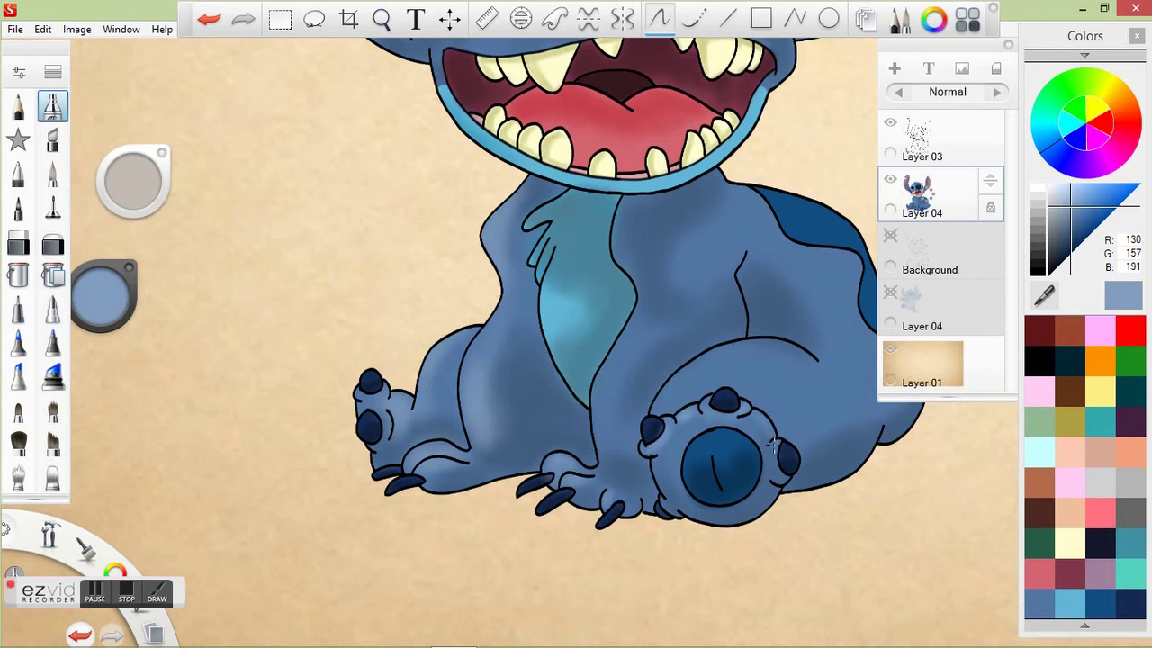
# Step: Airbrush the same light blue highlights on the right front leg, the shoulder and the top of the thigh
pyautogui.moveTo(643, 333); pyautogui.dragTo(639, 339)
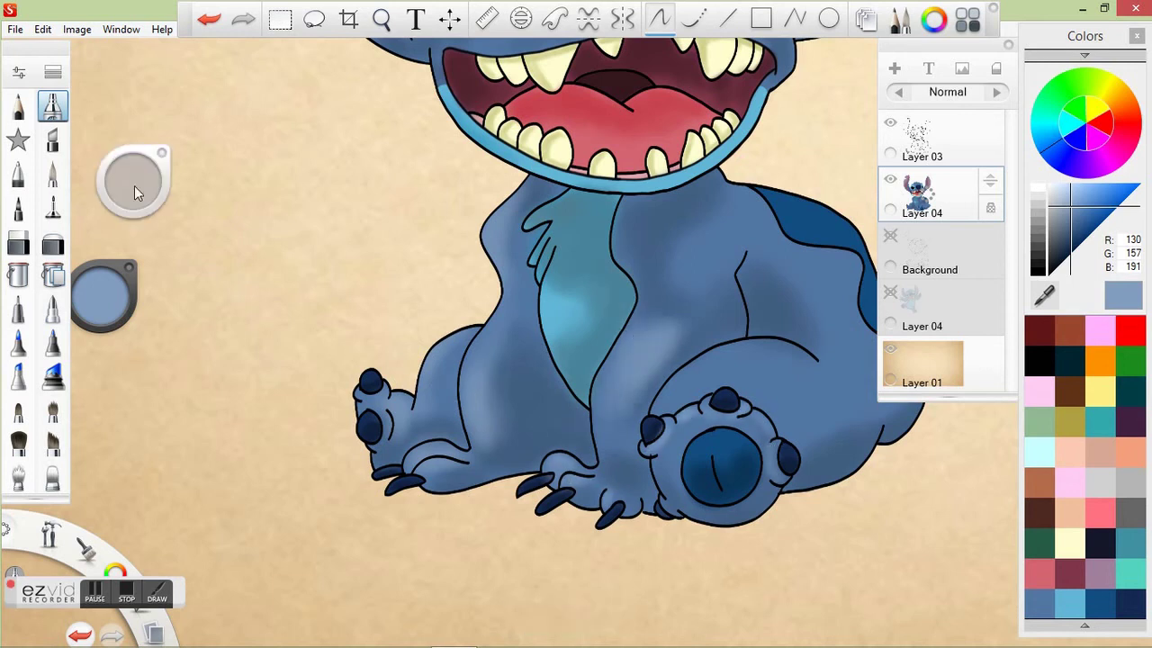
pyautogui.moveTo(626, 396)
pyautogui.mouseDown()
pyautogui.moveTo(699, 270)
pyautogui.moveTo(681, 270)
pyautogui.mouseUp()
pyautogui.moveTo(132, 221); pyautogui.dragTo(134, 190)
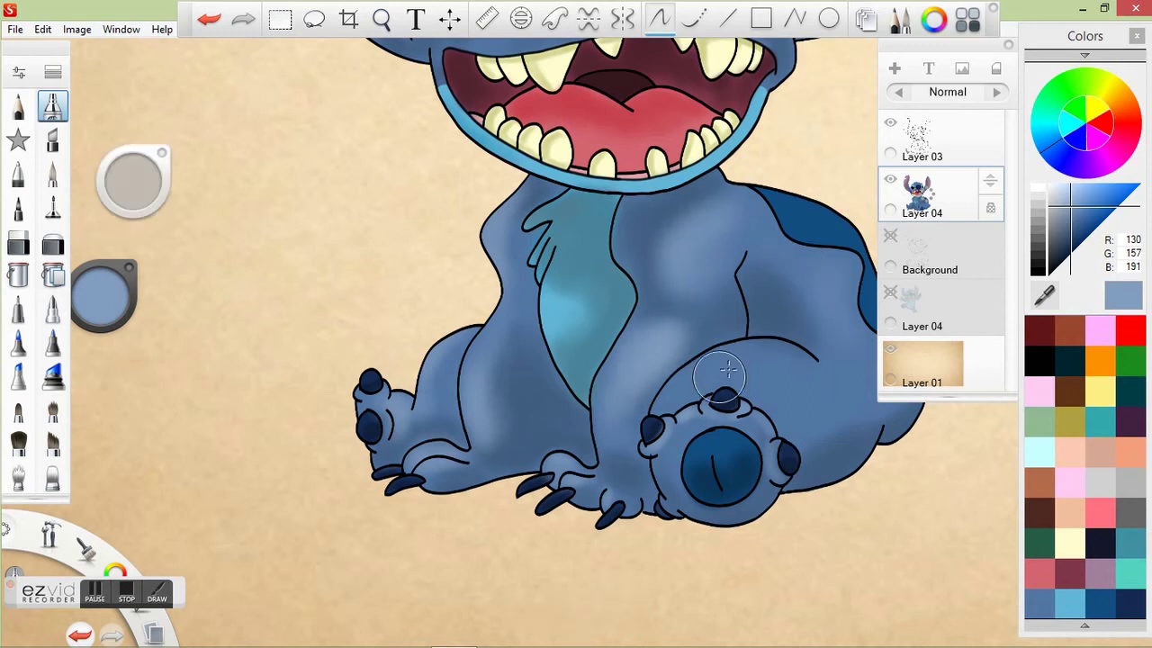
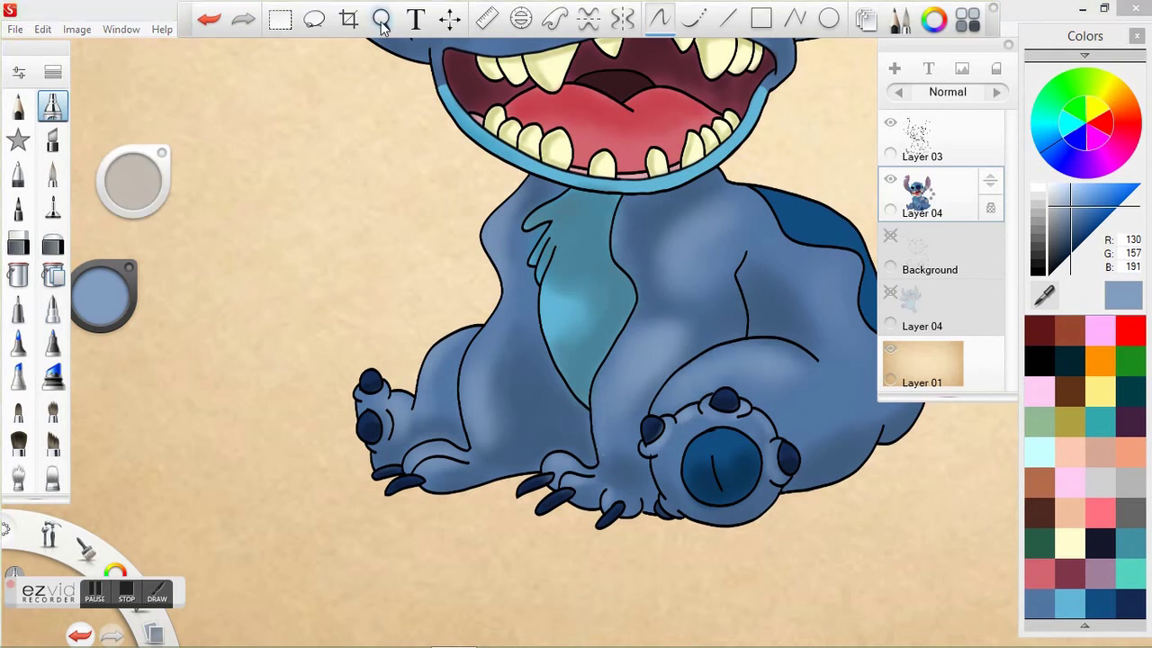
# Step: Airbrush light blue highlights on the blue ear bases and the face
pyautogui.moveTo(910, 396); pyautogui.dragTo(720, 393)
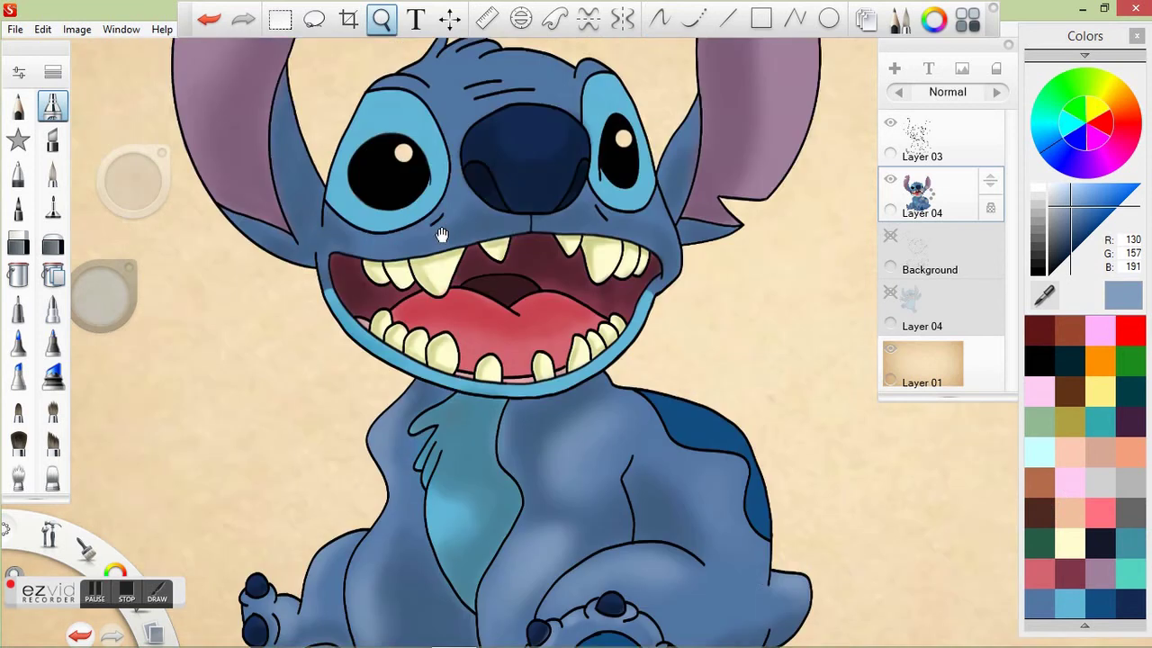
pyautogui.moveTo(545, 334); pyautogui.dragTo(409, 258)
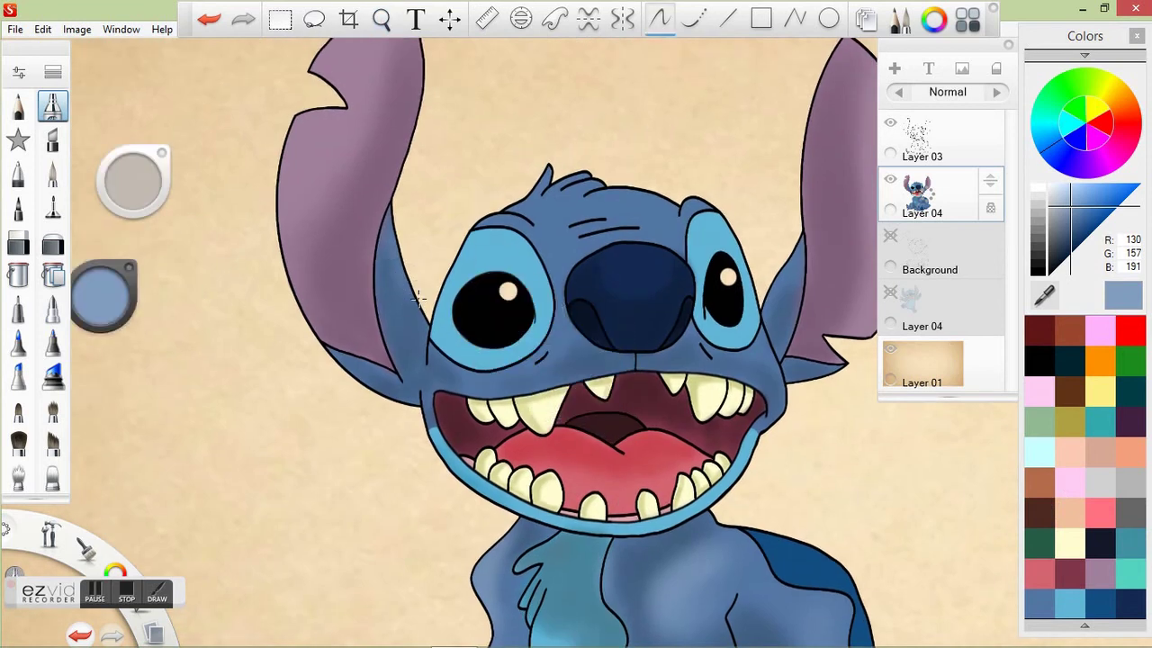
pyautogui.click(419, 297)
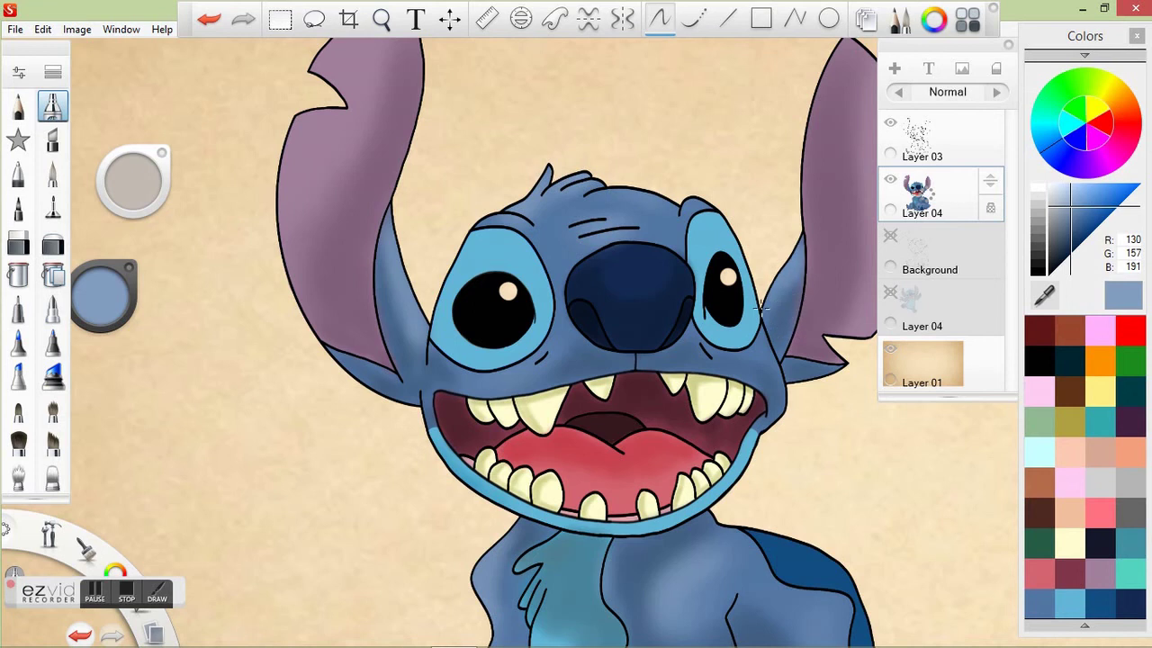
pyautogui.keyDown('alt'); pyautogui.click(562, 364); pyautogui.keyUp('alt')
# Step: Change the colour to a light mauve (RGB 178, 149, 172) and airbrush highlights on the outer parts of the ears
pyautogui.moveTo(103, 296); pyautogui.dragTo(289, 182)
pyautogui.moveTo(378, 19)
pyautogui.mouseDown()
pyautogui.moveTo(356, 210)
pyautogui.moveTo(471, 207)
pyautogui.mouseUp()
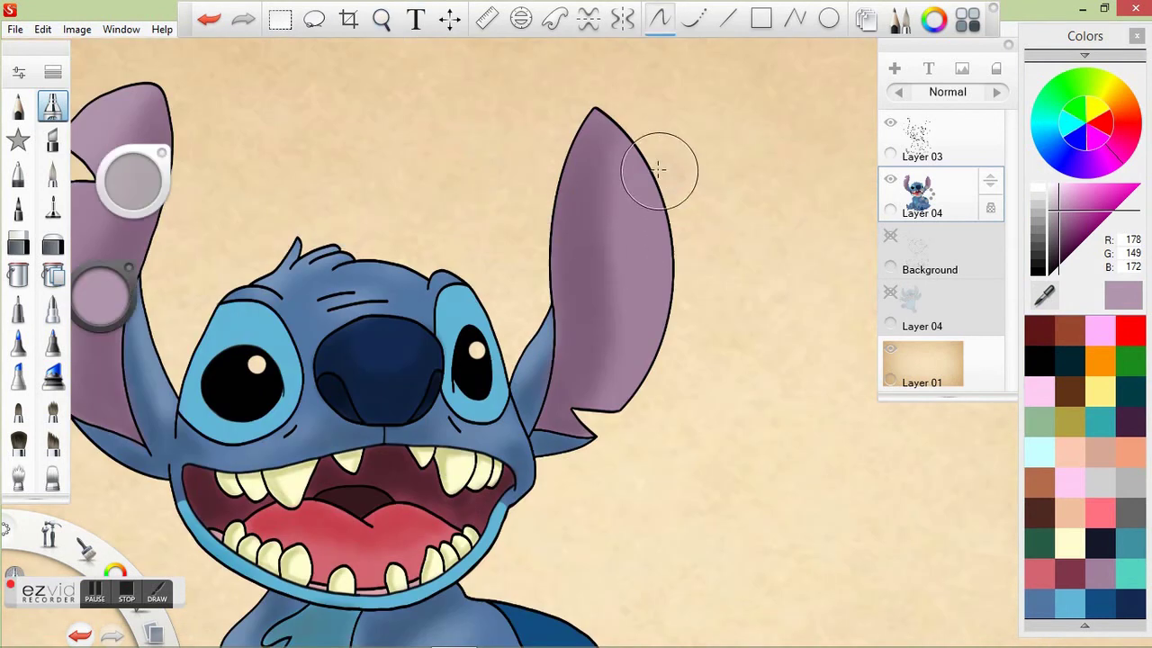
pyautogui.moveTo(381, 19); pyautogui.dragTo(630, 135)
# Step: Set the colour to RGB 109, 138, 176 and airbrush soft highlights on the right ear's blue base and the forehead
pyautogui.moveTo(103, 296); pyautogui.dragTo(677, 259)
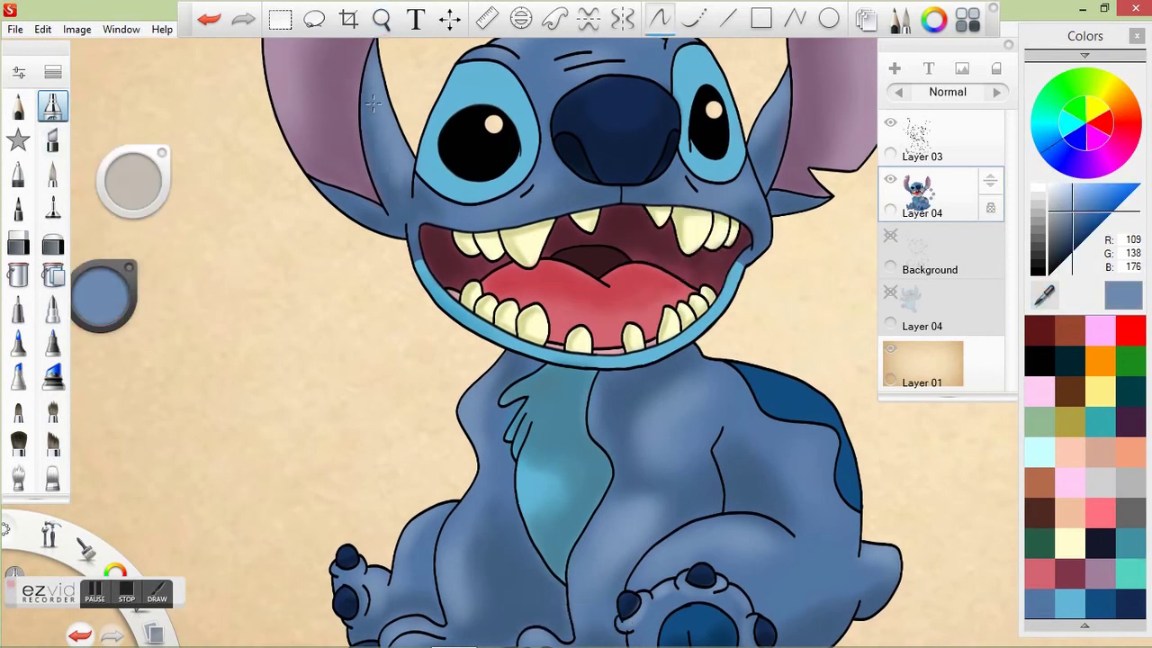
pyautogui.moveTo(779, 118); pyautogui.dragTo(756, 169)
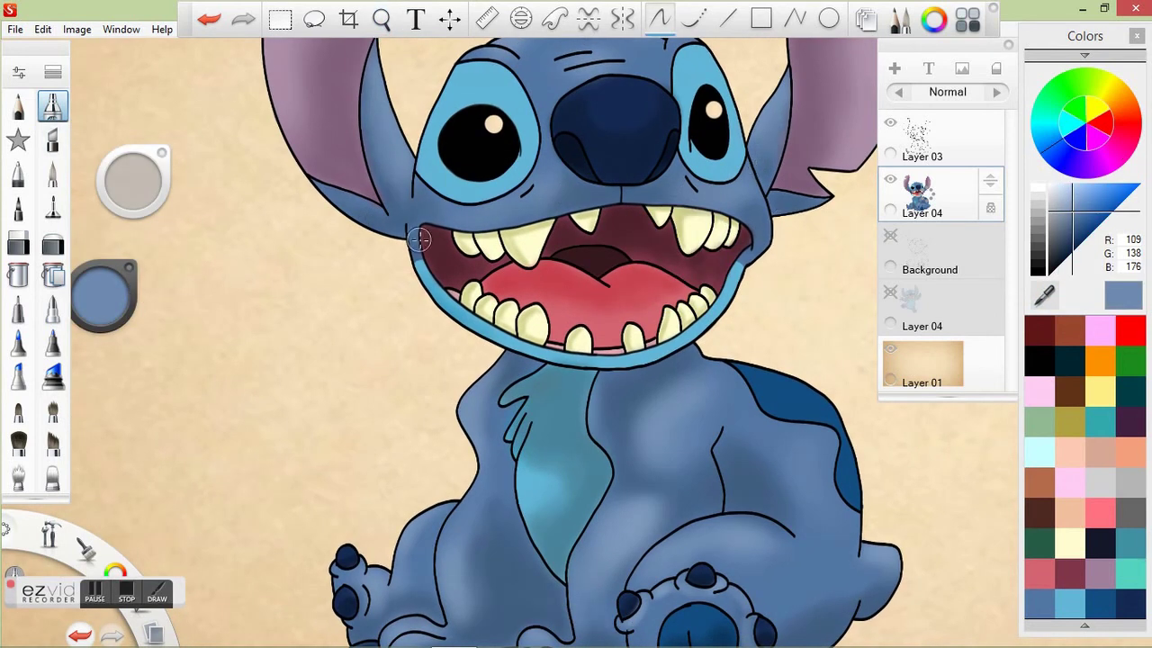
pyautogui.moveTo(570, 38); pyautogui.dragTo(513, 146)
pyautogui.moveTo(450, 27); pyautogui.dragTo(531, 189)
pyautogui.moveTo(133, 181); pyautogui.dragTo(138, 183)
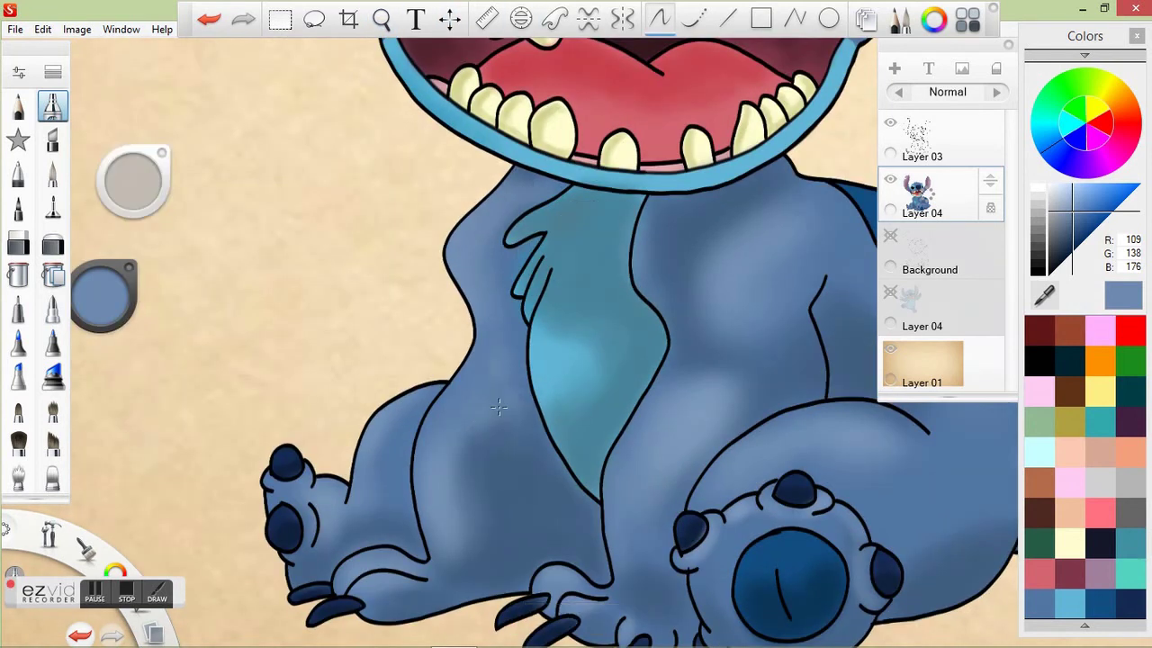
# Step: Airbrush soft highlights in the current blue on the front legs, the raised foot, the thigh and the hip
pyautogui.moveTo(499, 439); pyautogui.dragTo(474, 547)
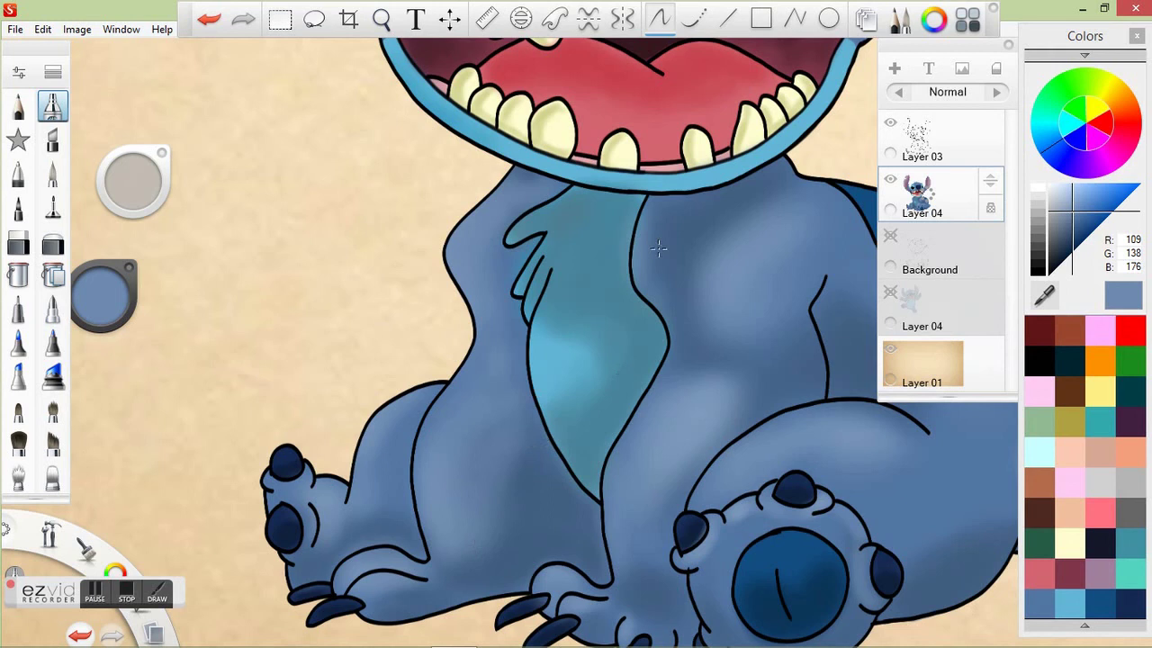
pyautogui.moveTo(760, 494); pyautogui.dragTo(293, 227)
pyautogui.scroll(3, 435, 233)
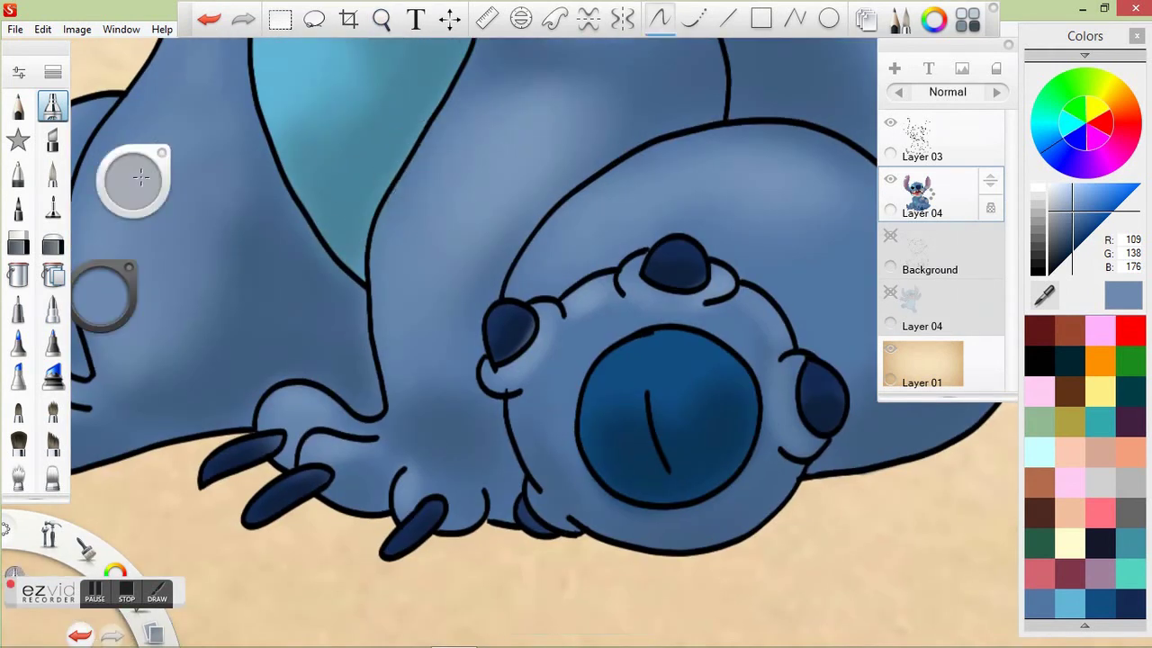
pyautogui.moveTo(711, 515); pyautogui.dragTo(572, 464)
pyautogui.moveTo(580, 137); pyautogui.dragTo(142, 176)
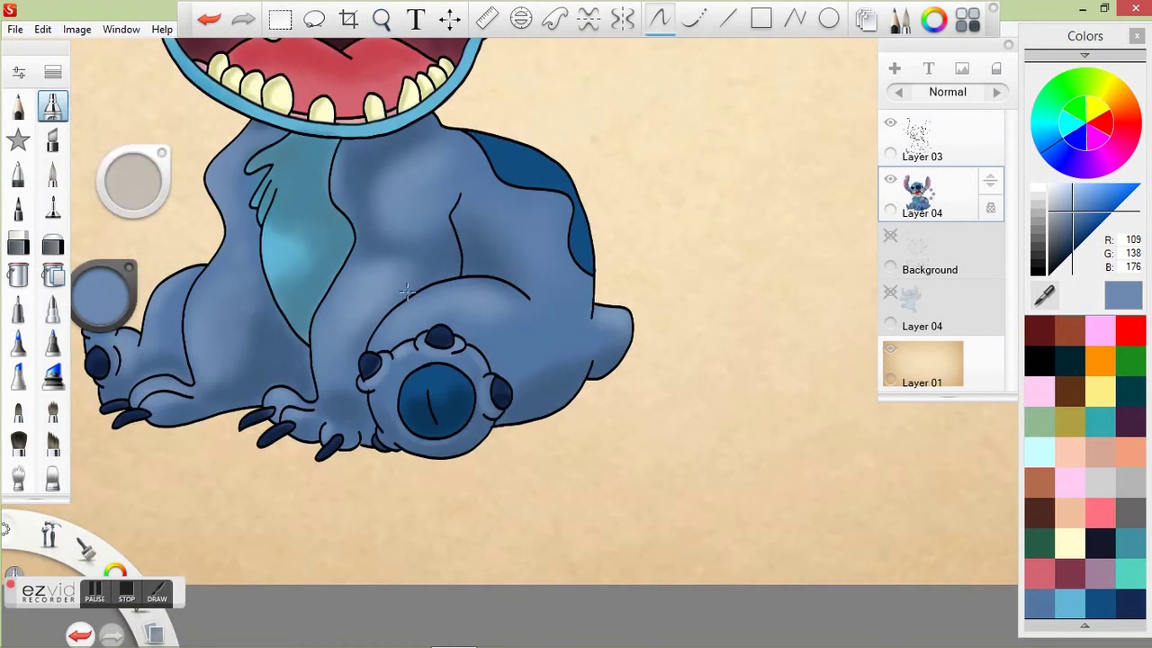
pyautogui.moveTo(529, 369); pyautogui.dragTo(705, 311)
# Step: Set the colour to a pale blue (RGB 144, 202, 223) and airbrush highlights on the belly patch and the lower lip
pyautogui.moveTo(104, 292)
pyautogui.mouseDown()
pyautogui.moveTo(148, 206)
pyautogui.moveTo(459, 346)
pyautogui.moveTo(639, 472)
pyautogui.moveTo(249, 171)
pyautogui.moveTo(249, 183)
pyautogui.moveTo(518, 358)
pyautogui.moveTo(590, 367)
pyautogui.mouseUp()
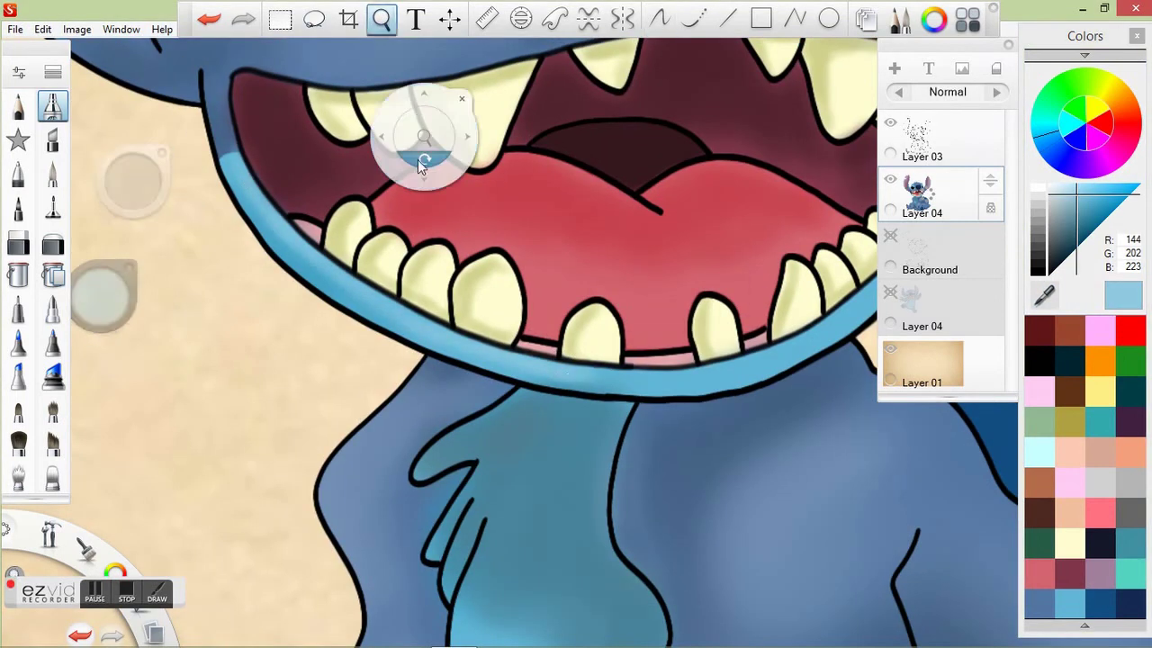
pyautogui.moveTo(418, 159); pyautogui.dragTo(450, 65)
pyautogui.press('space')
pyautogui.moveTo(428, 192); pyautogui.dragTo(677, 254)
pyautogui.moveTo(133, 180); pyautogui.dragTo(135, 180)
pyautogui.moveTo(512, 297)
pyautogui.mouseDown()
pyautogui.moveTo(488, 303)
pyautogui.moveTo(484, 326)
pyautogui.mouseUp()
pyautogui.moveTo(472, 225)
pyautogui.mouseDown()
pyautogui.moveTo(454, 185)
pyautogui.moveTo(446, 209)
pyautogui.mouseUp()
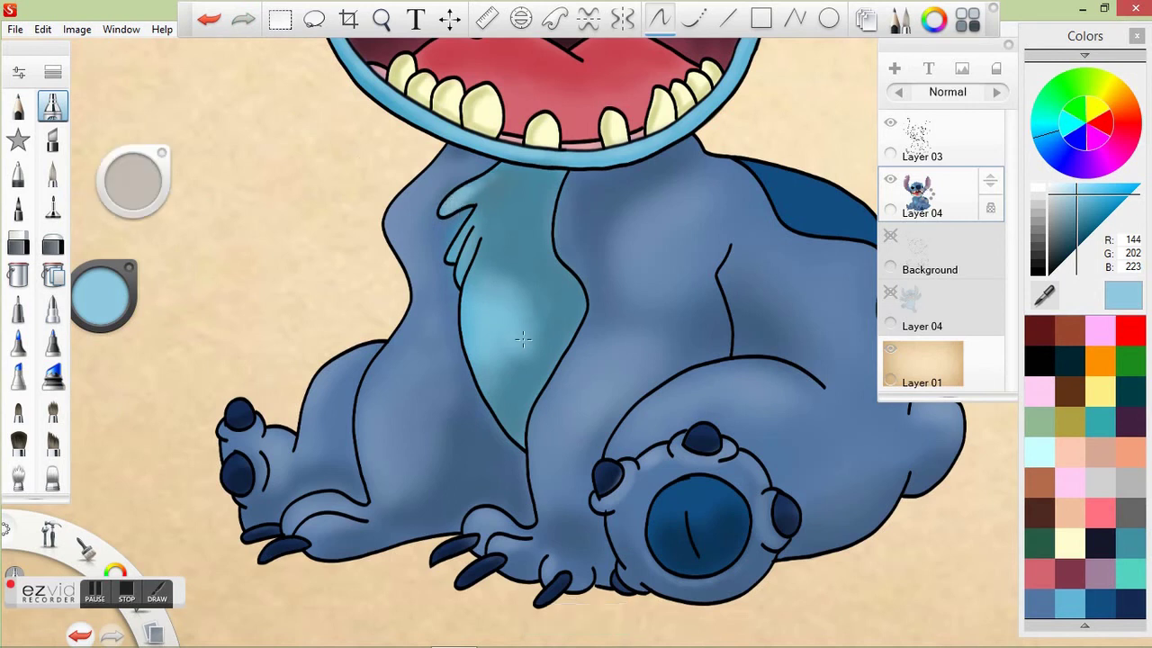
pyautogui.moveTo(531, 306); pyautogui.dragTo(509, 386)
pyautogui.moveTo(486, 270); pyautogui.dragTo(540, 293)
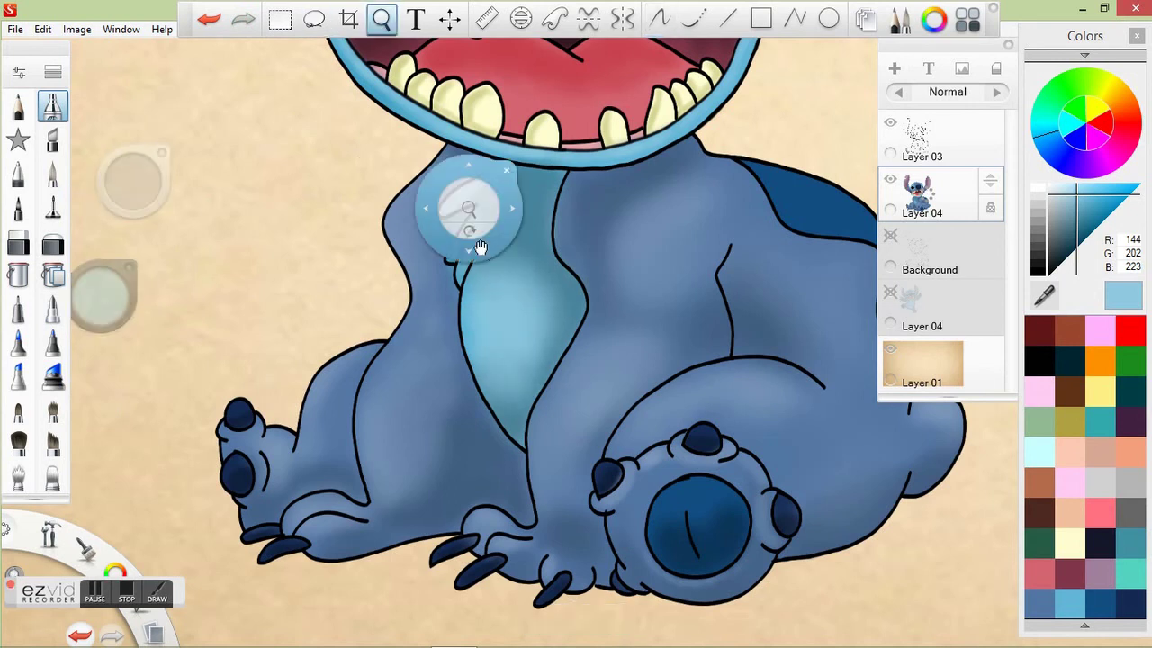
# Step: Airbrush highlights on all the dark blue claws with RGB 43, 89, 170 and add brighter accents with RGB 123, 158, 221
pyautogui.moveTo(463, 211); pyautogui.dragTo(408, 148)
pyautogui.keyDown('alt'); pyautogui.click(505, 306); pyautogui.keyUp('alt')
pyautogui.keyDown('alt'); pyautogui.click(506, 306); pyautogui.keyUp('alt')
pyautogui.moveTo(133, 180)
pyautogui.mouseDown()
pyautogui.moveTo(116, 175)
pyautogui.moveTo(125, 180)
pyautogui.mouseUp()
pyautogui.moveTo(135, 184); pyautogui.dragTo(135, 183)
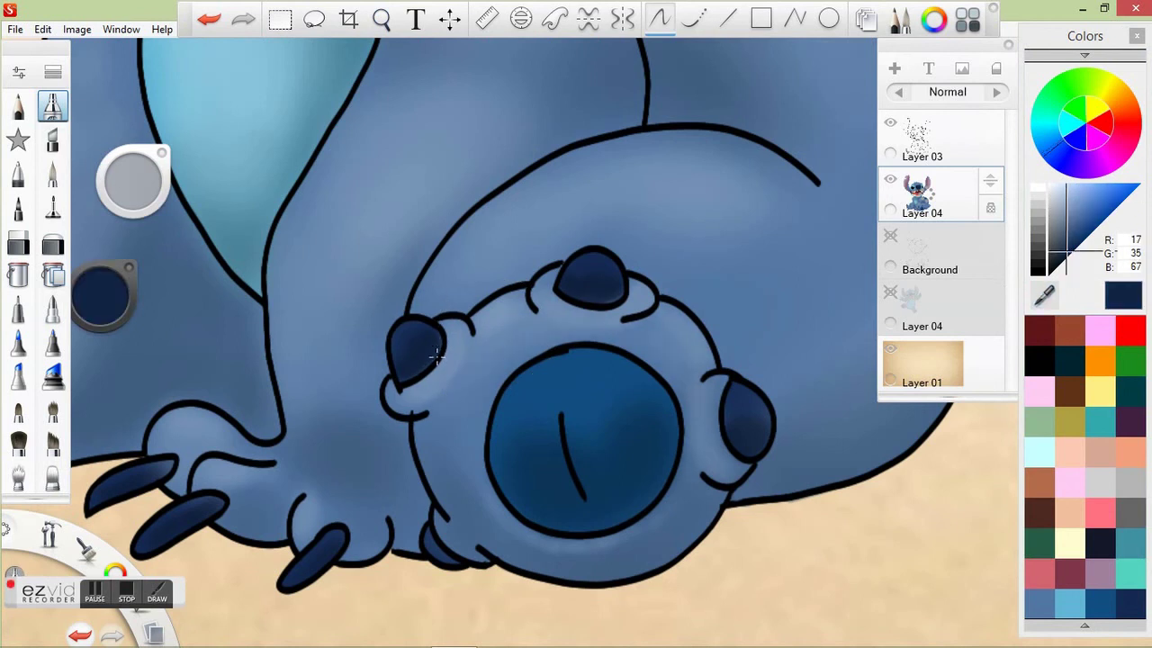
pyautogui.moveTo(119, 283); pyautogui.dragTo(109, 311)
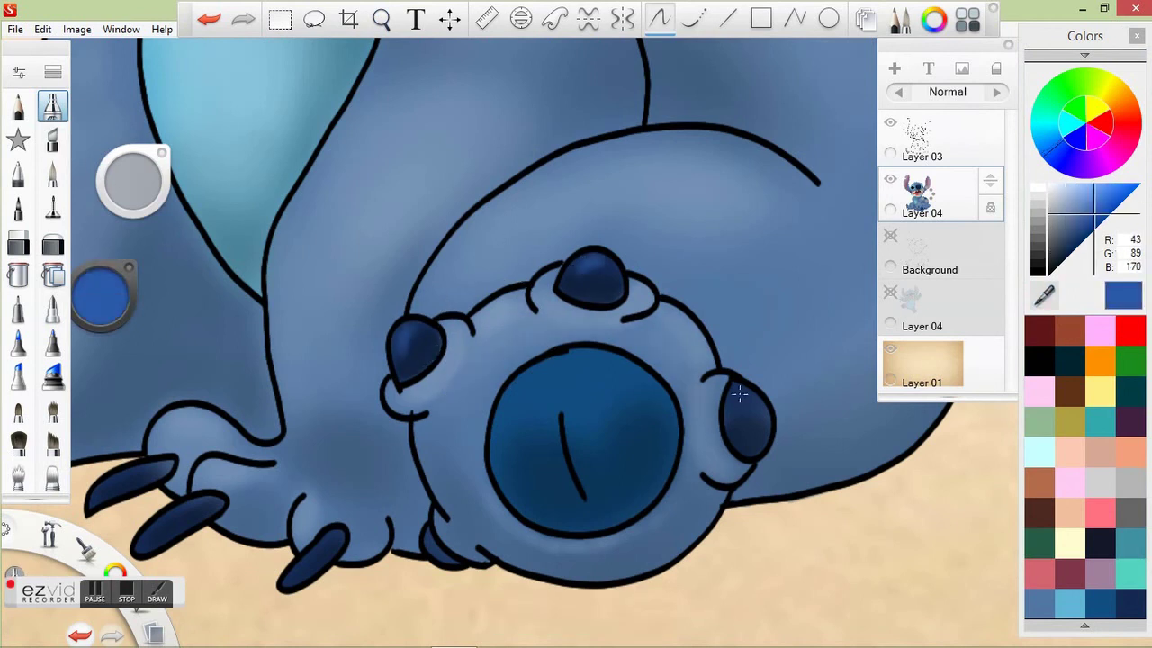
pyautogui.moveTo(102, 493); pyautogui.dragTo(372, 416)
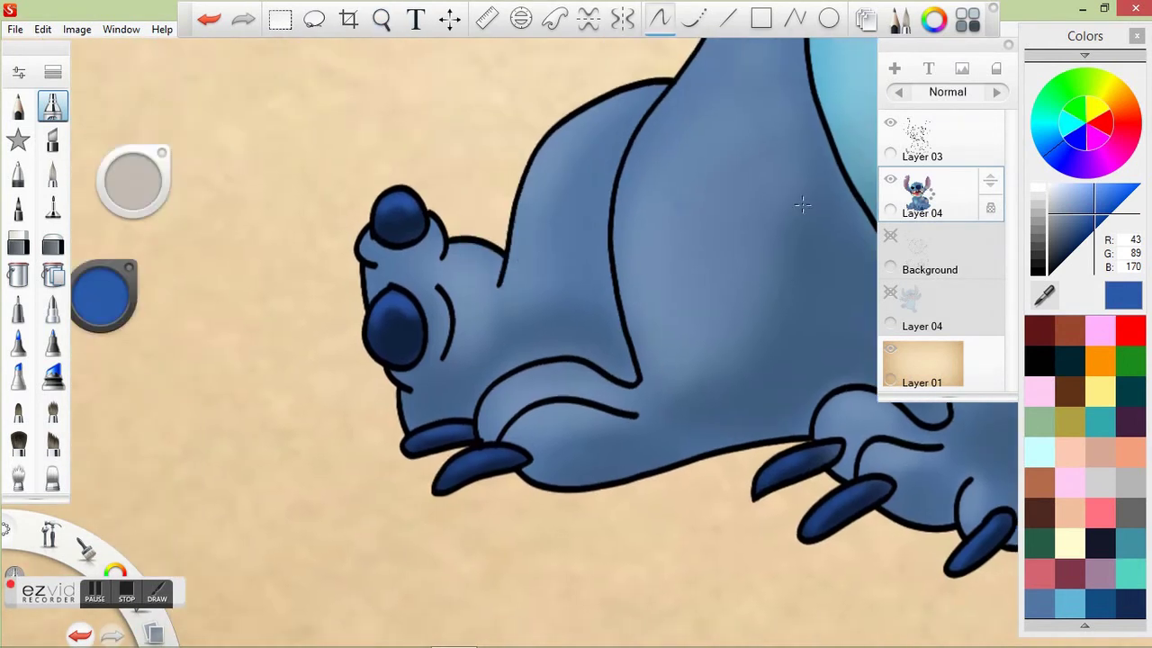
pyautogui.moveTo(101, 302); pyautogui.dragTo(102, 315)
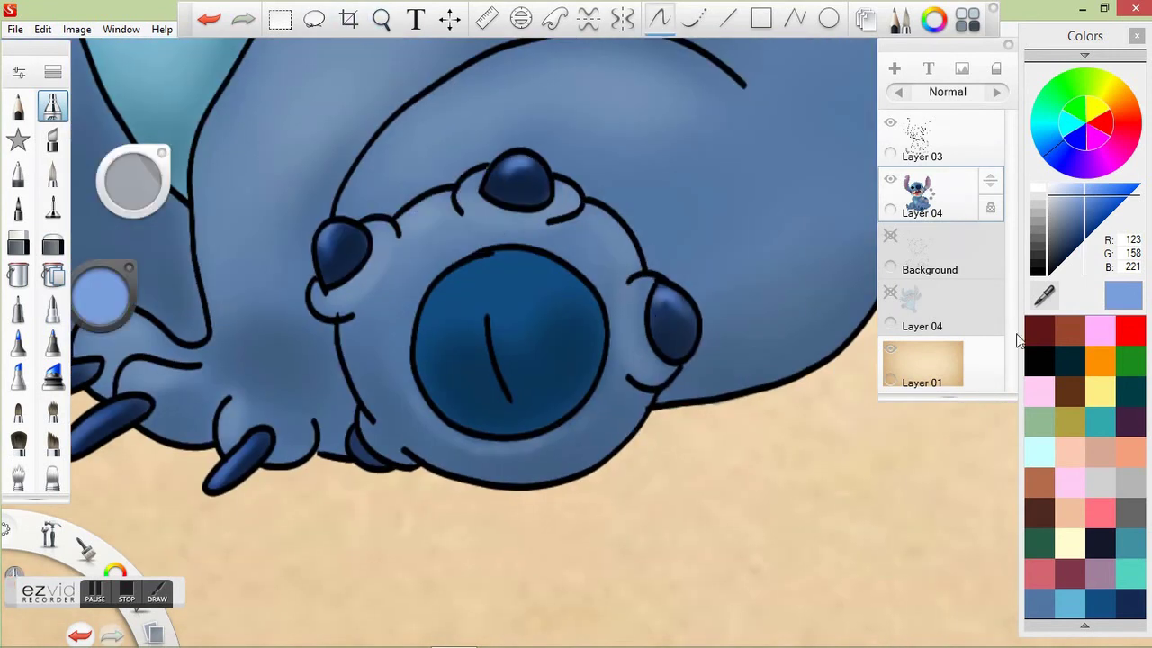
# Step: Sample the blue of the raised foot's sole, brighten it to RGB 27, 116, 194 and airbrush a highlight on the sole
pyautogui.moveTo(102, 297)
pyautogui.mouseDown()
pyautogui.moveTo(101, 311)
pyautogui.moveTo(104, 290)
pyautogui.mouseUp()
pyautogui.moveTo(133, 180); pyautogui.dragTo(123, 174)
pyautogui.keyDown('alt'); pyautogui.click(490, 278); pyautogui.keyUp('alt')
pyautogui.scroll(-5, 496, 260)
pyautogui.scroll(3, 539, 401)
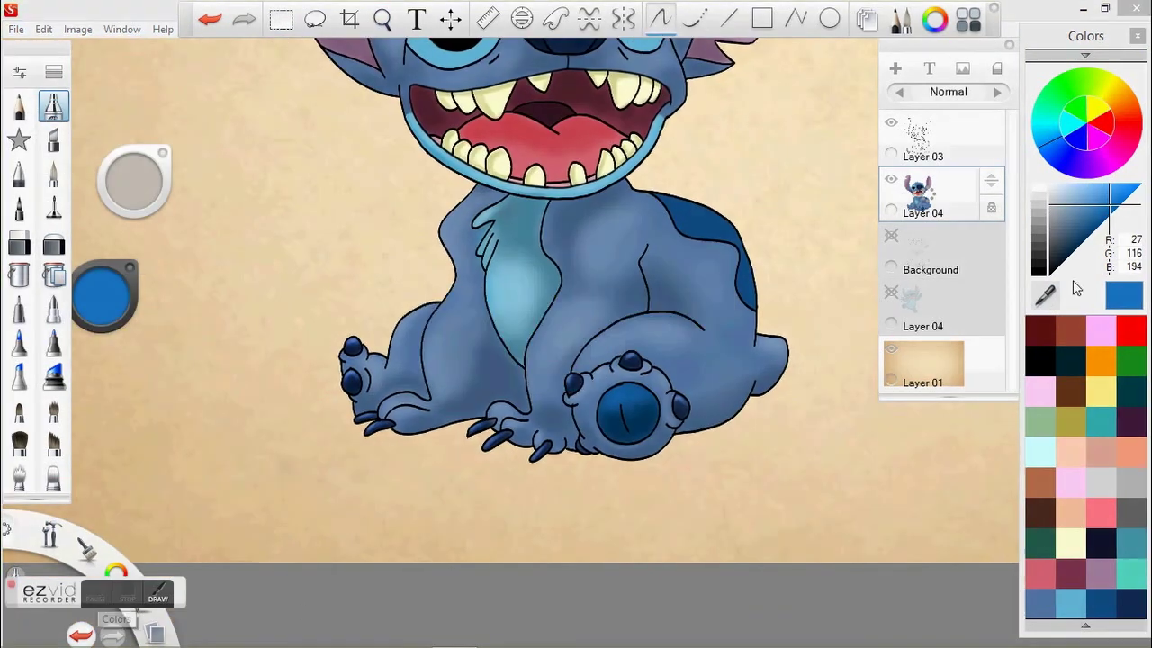
# Step: Sample the body blues, including RGB 89, 119, 158 and 107, 137, 175, and airbrush touch-ups around the chest, shoulder and front legs
pyautogui.click(1073, 270)
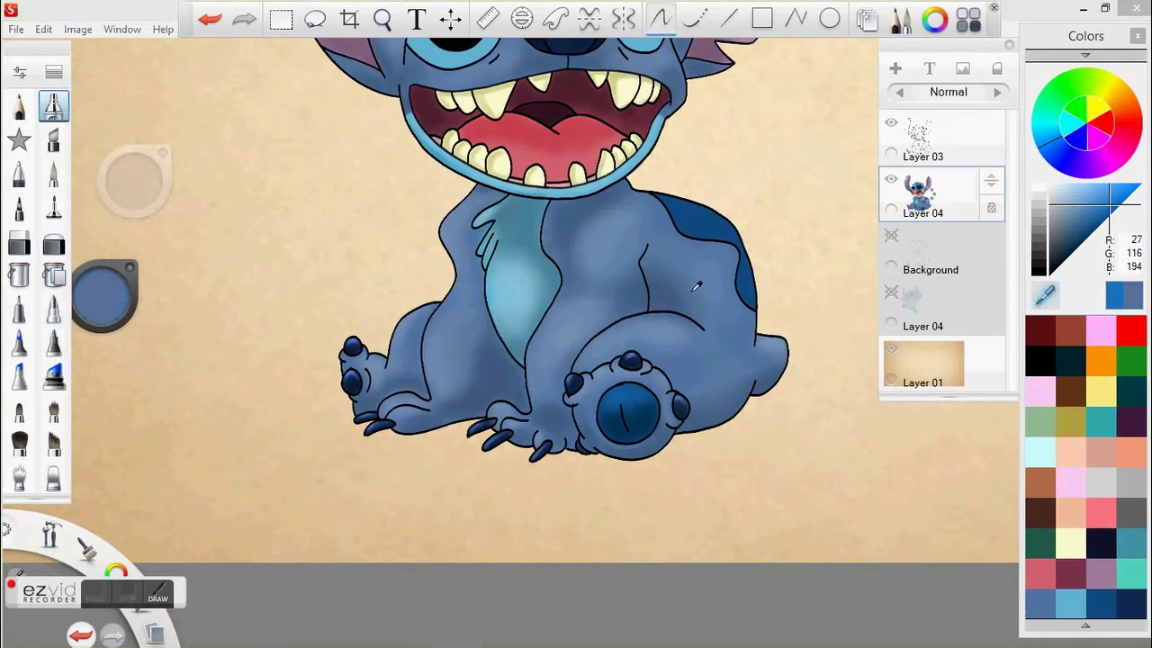
pyautogui.moveTo(133, 180); pyautogui.dragTo(136, 176)
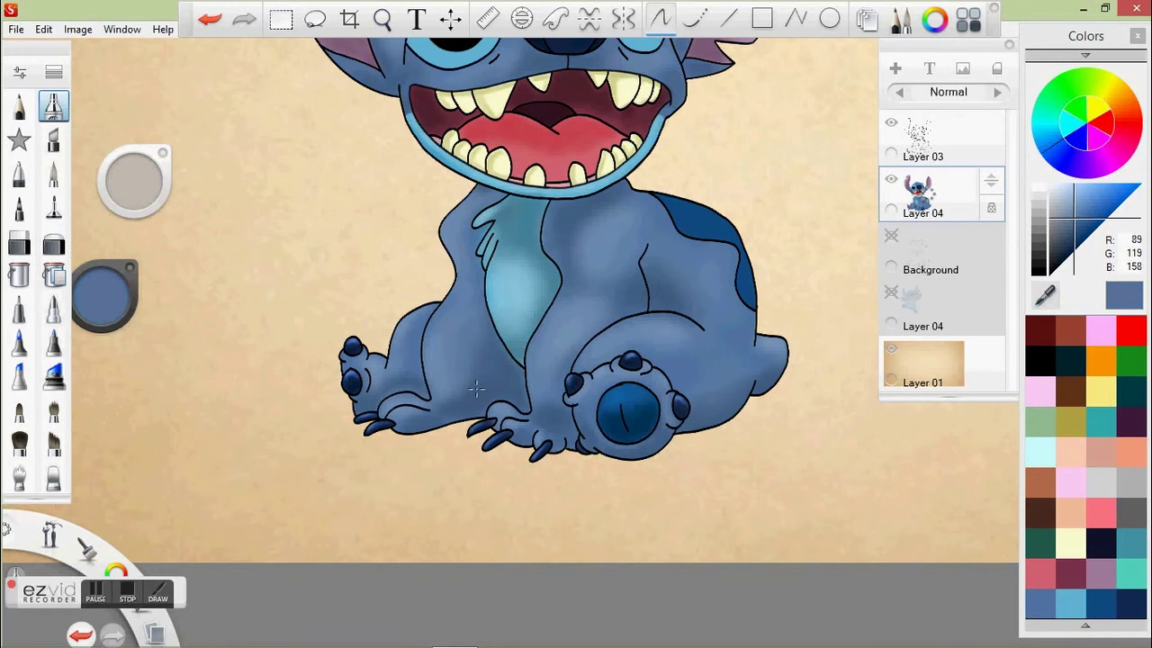
pyautogui.press('space')
pyautogui.moveTo(550, 290); pyautogui.dragTo(547, 226)
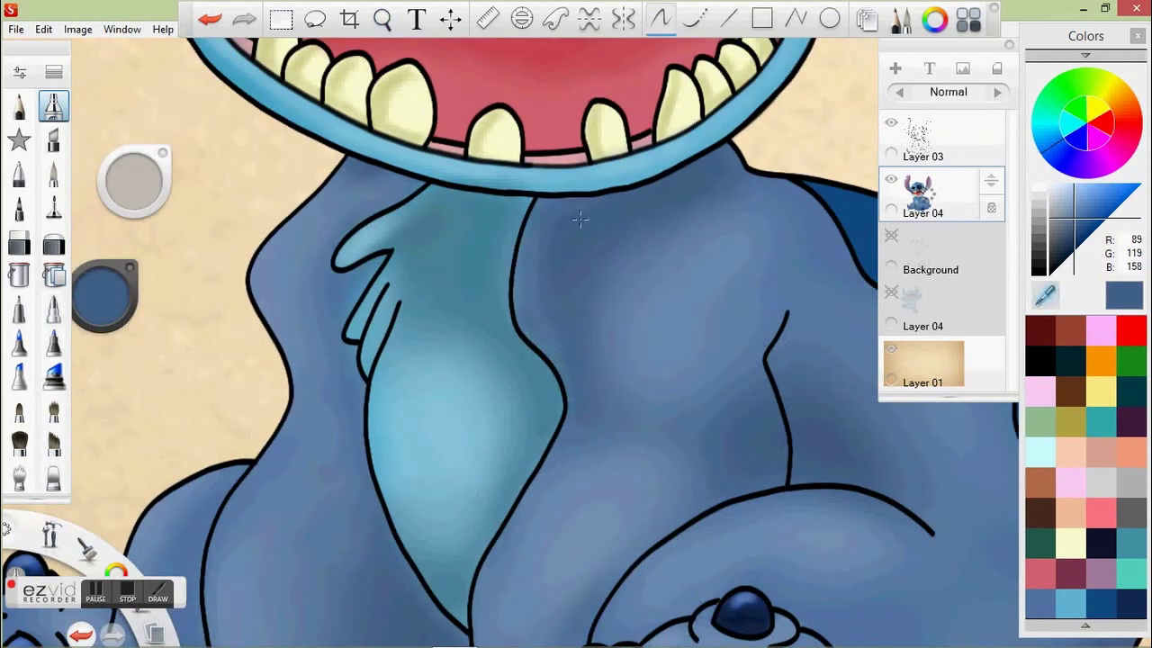
pyautogui.press('space')
pyautogui.moveTo(333, 244); pyautogui.dragTo(727, 244)
pyautogui.moveTo(104, 292); pyautogui.dragTo(105, 270)
pyautogui.moveTo(121, 182); pyautogui.dragTo(135, 188)
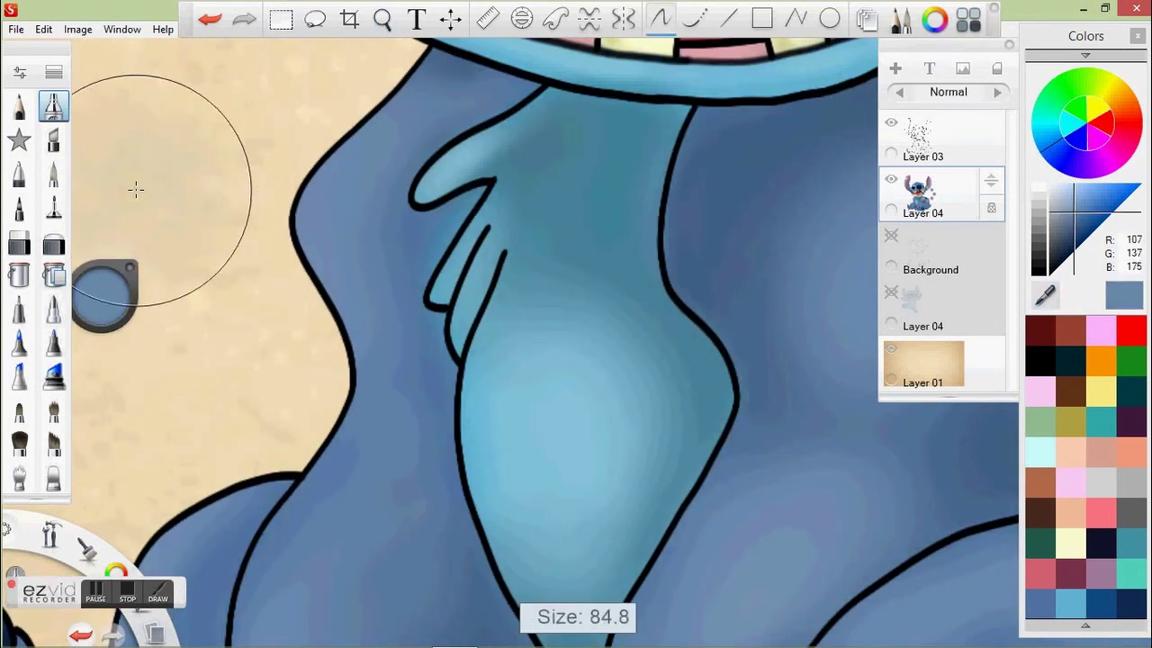
pyautogui.keyDown('alt'); pyautogui.click(429, 243); pyautogui.keyUp('alt')
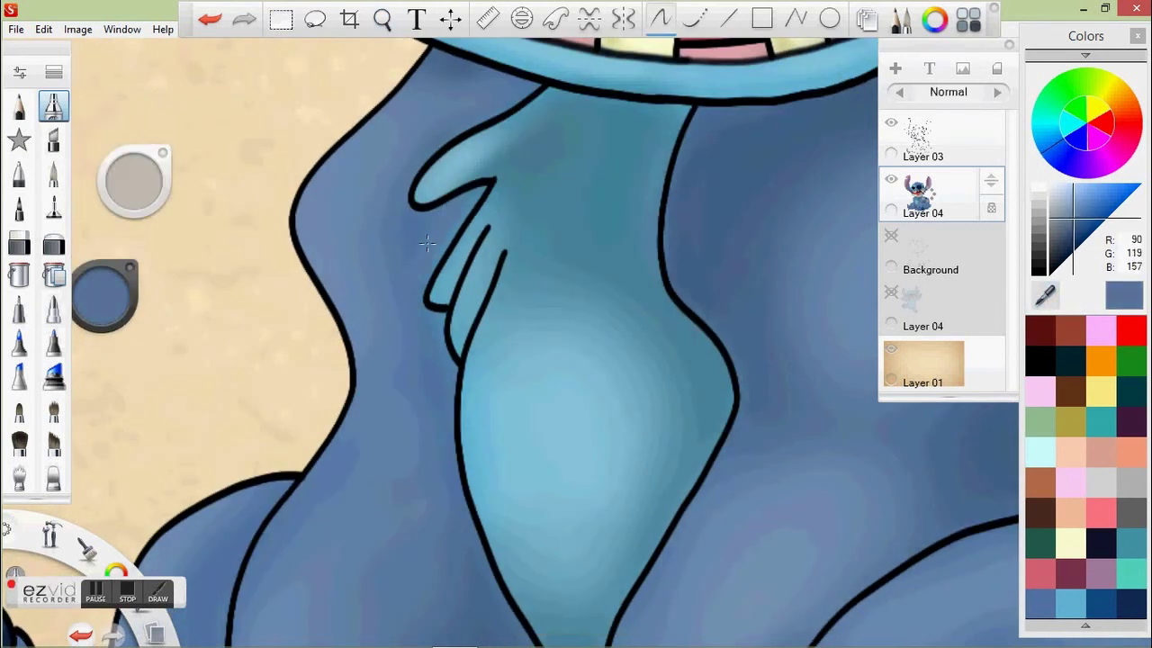
# Step: Airbrush a glossy highlight on the upper part of the nose with RGB 50, 103, 199 and a brighter centre with RGB 103, 143, 216
pyautogui.click(383, 19)
pyautogui.moveTo(426, 320); pyautogui.dragTo(504, 72)
pyautogui.moveTo(103, 286)
pyautogui.mouseDown()
pyautogui.moveTo(104, 306)
pyautogui.moveTo(104, 279)
pyautogui.mouseUp()
pyautogui.moveTo(133, 179)
pyautogui.mouseDown()
pyautogui.moveTo(93, 187)
pyautogui.moveTo(141, 177)
pyautogui.mouseUp()
pyautogui.moveTo(527, 327); pyautogui.dragTo(528, 328)
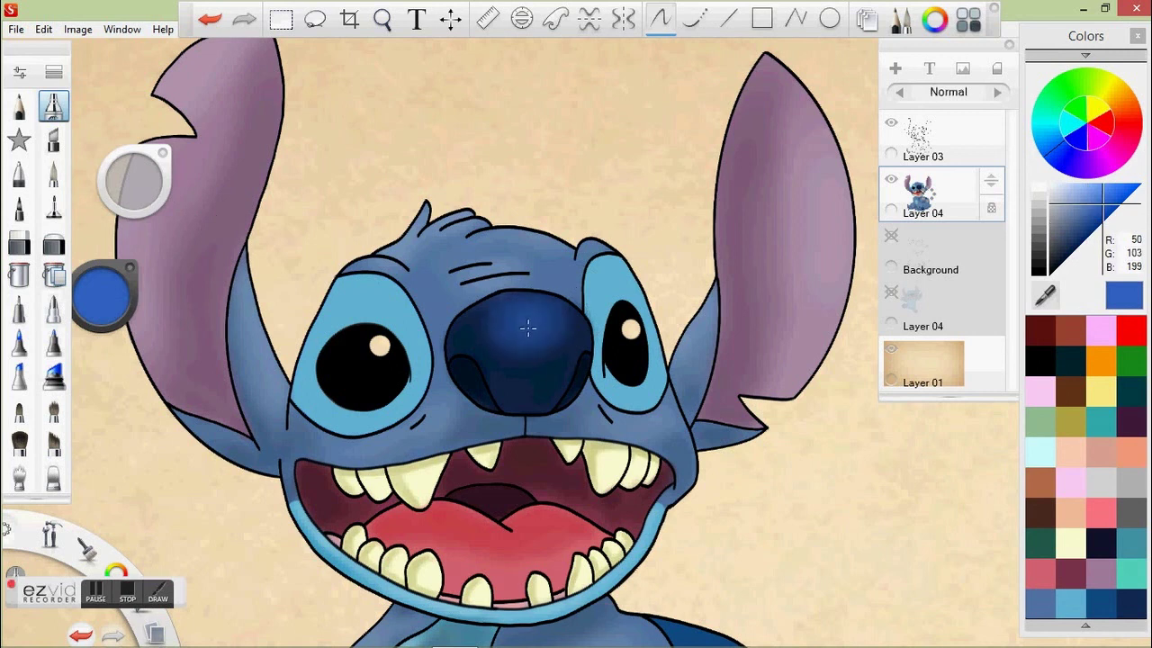
pyautogui.moveTo(105, 315); pyautogui.dragTo(111, 309)
pyautogui.moveTo(138, 180); pyautogui.dragTo(142, 178)
pyautogui.moveTo(513, 313); pyautogui.dragTo(533, 305)
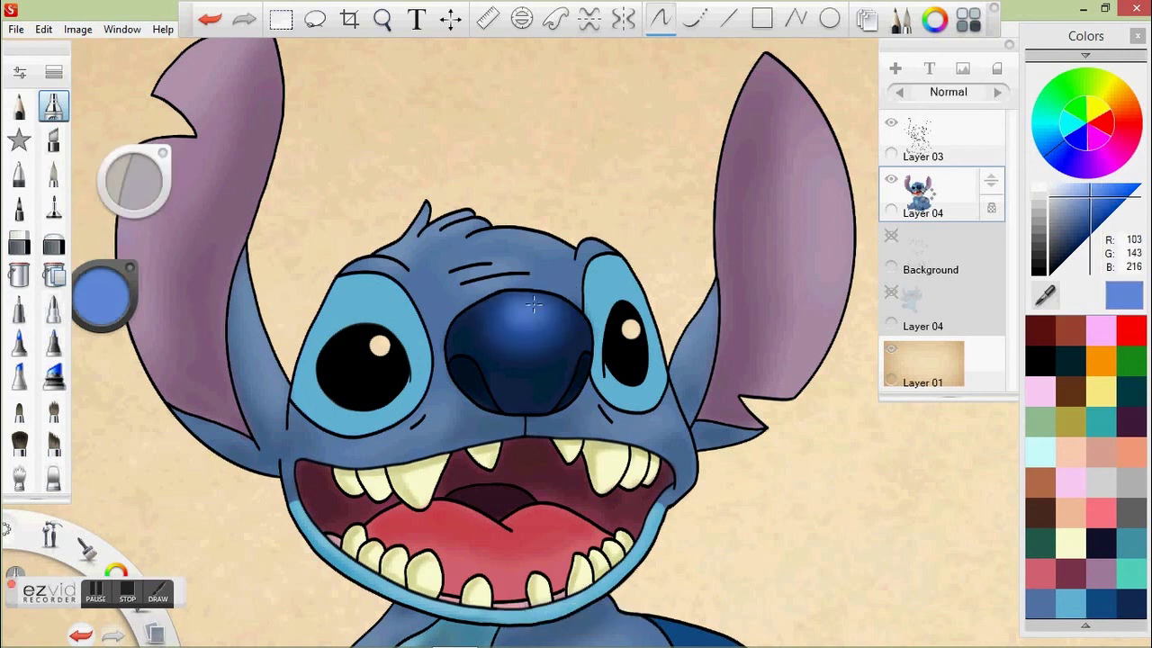
# Step: Set the colour to white and airbrush highlights on the upper and lower teeth, touching up beside them with sampled maroon (RGB 84, 38, 52)
pyautogui.moveTo(520, 80); pyautogui.dragTo(731, 239)
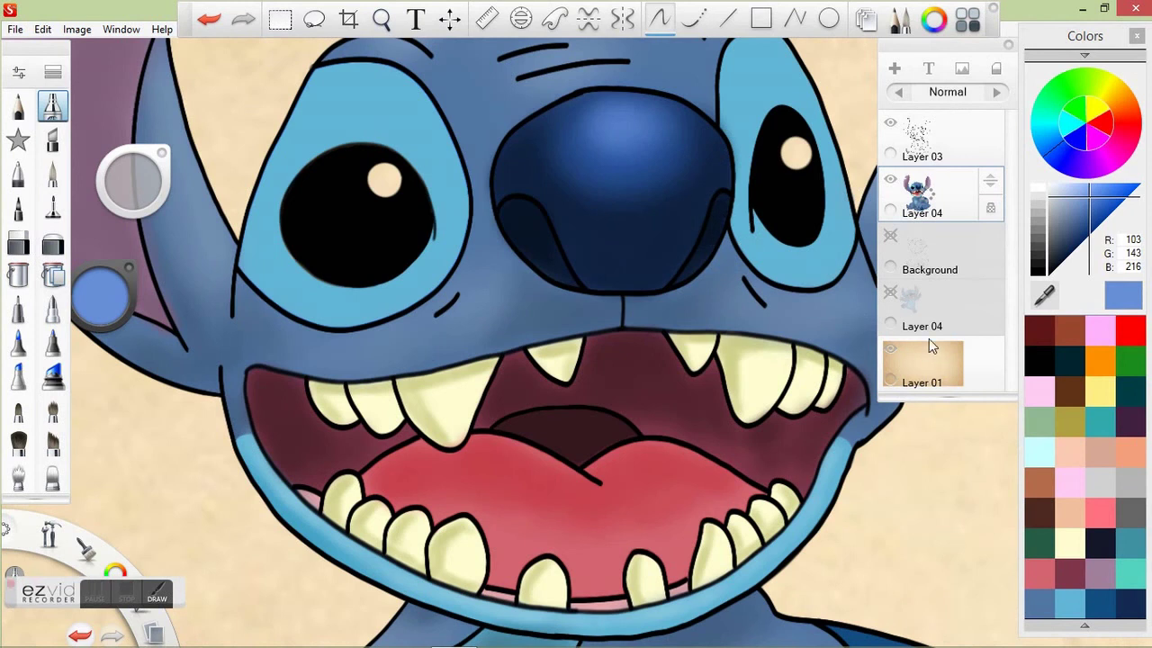
pyautogui.moveTo(104, 297)
pyautogui.mouseDown()
pyautogui.moveTo(122, 304)
pyautogui.moveTo(108, 296)
pyautogui.mouseUp()
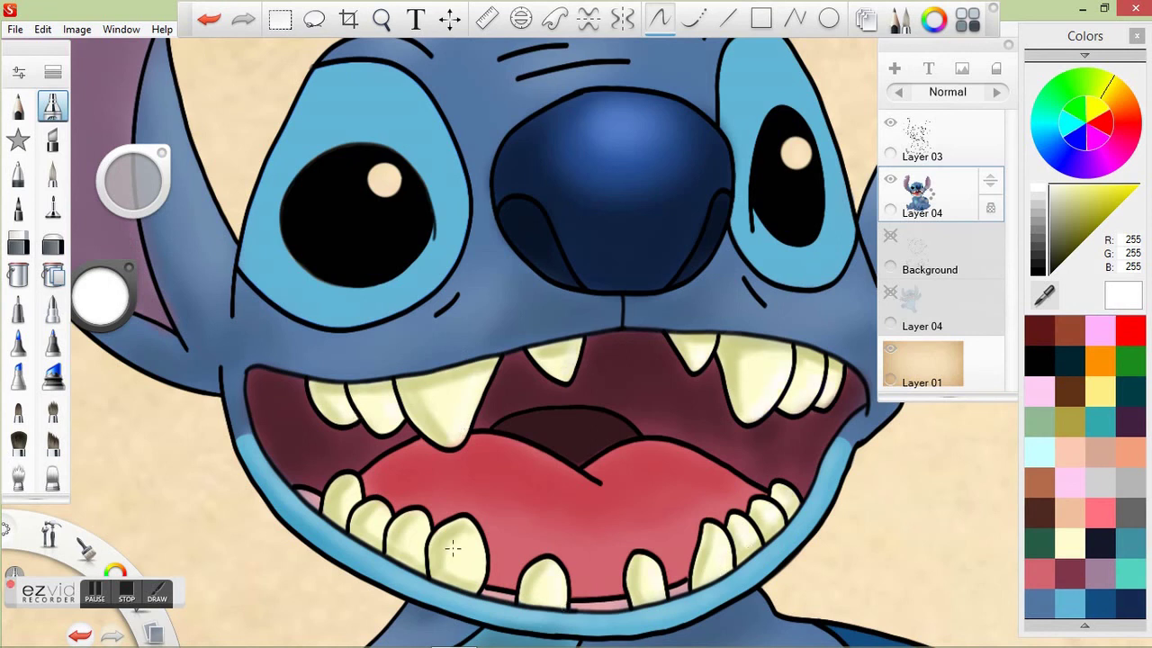
pyautogui.press('space')
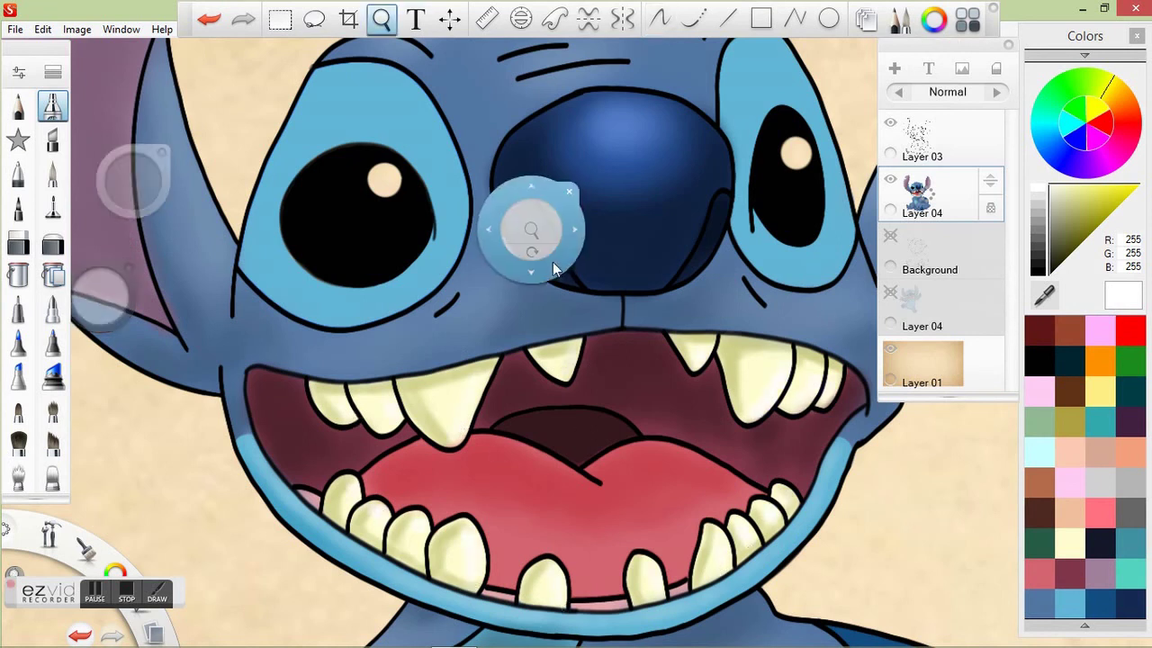
pyautogui.moveTo(553, 262); pyautogui.dragTo(446, 210)
pyautogui.keyDown('alt'); pyautogui.click(749, 350); pyautogui.keyUp('alt')
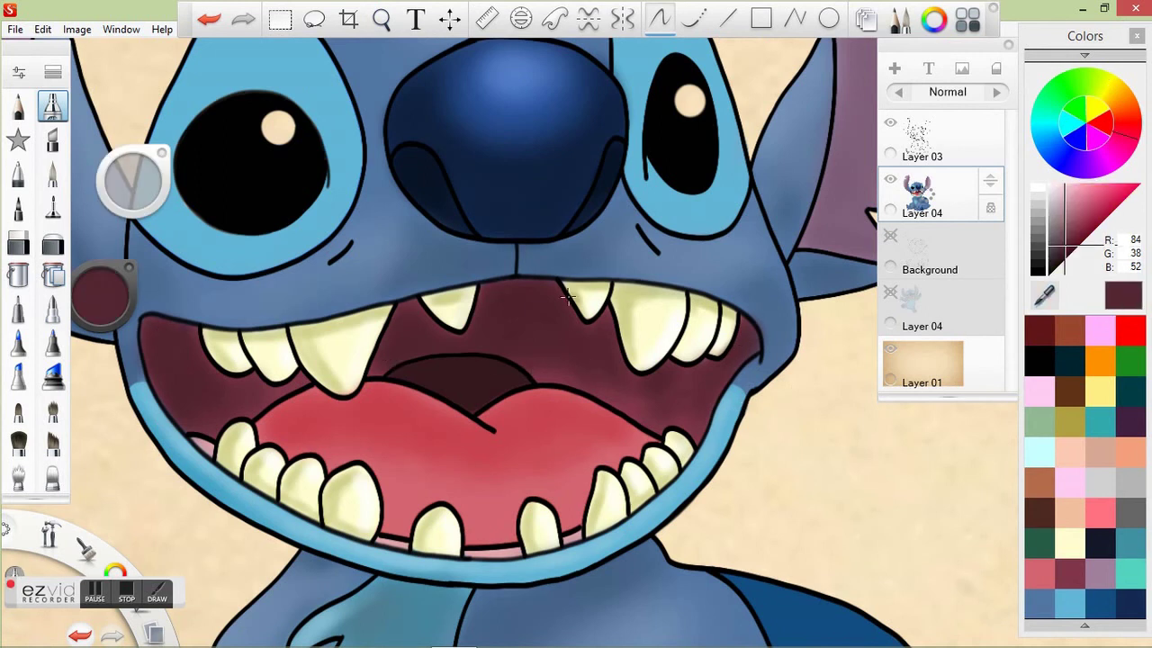
# Step: Set the colour to light pink (RGB 225, 149, 158) and airbrush highlights across the front of the tongue
pyautogui.moveTo(99, 297); pyautogui.dragTo(105, 302)
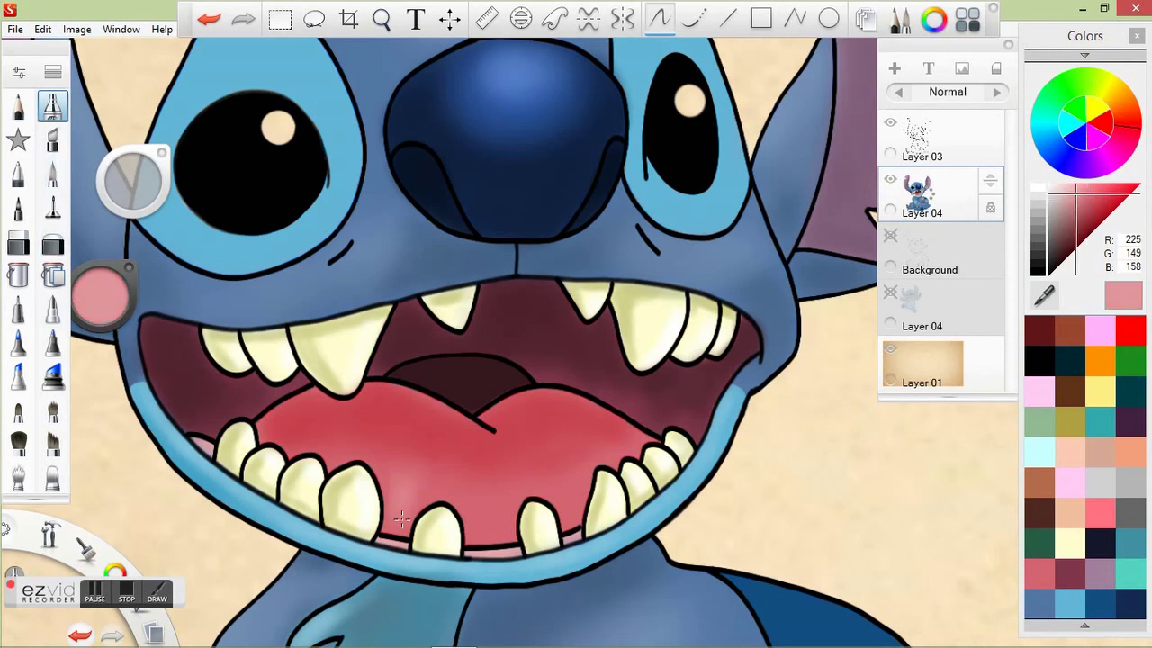
pyautogui.moveTo(423, 504); pyautogui.dragTo(522, 508)
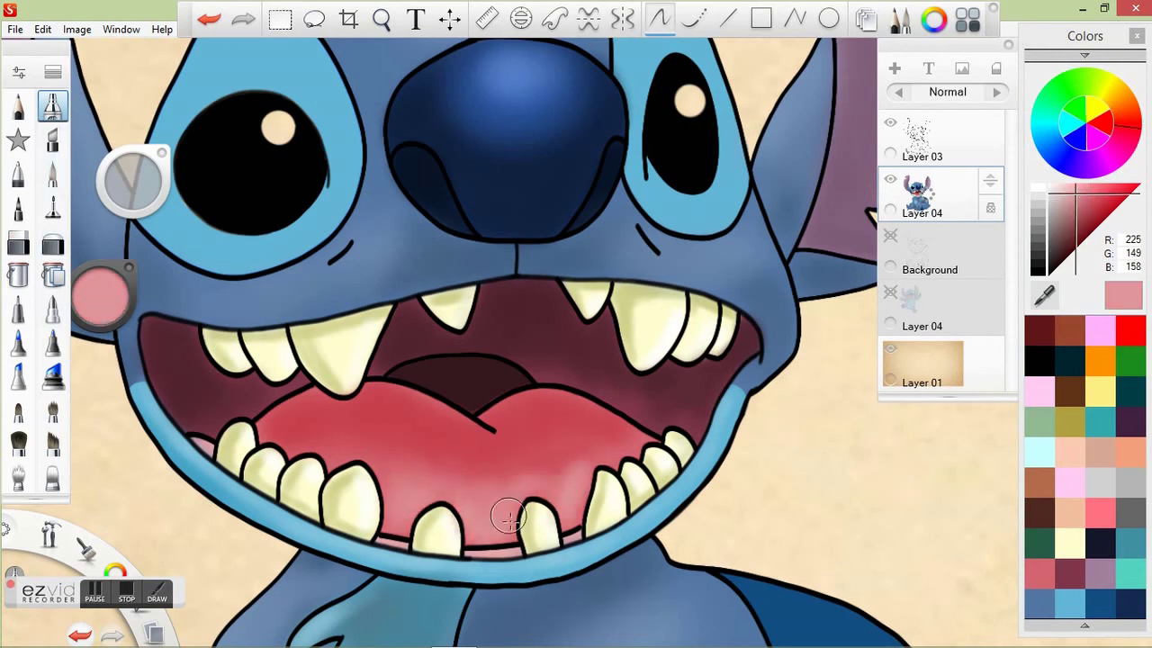
pyautogui.moveTo(133, 180); pyautogui.dragTo(137, 189)
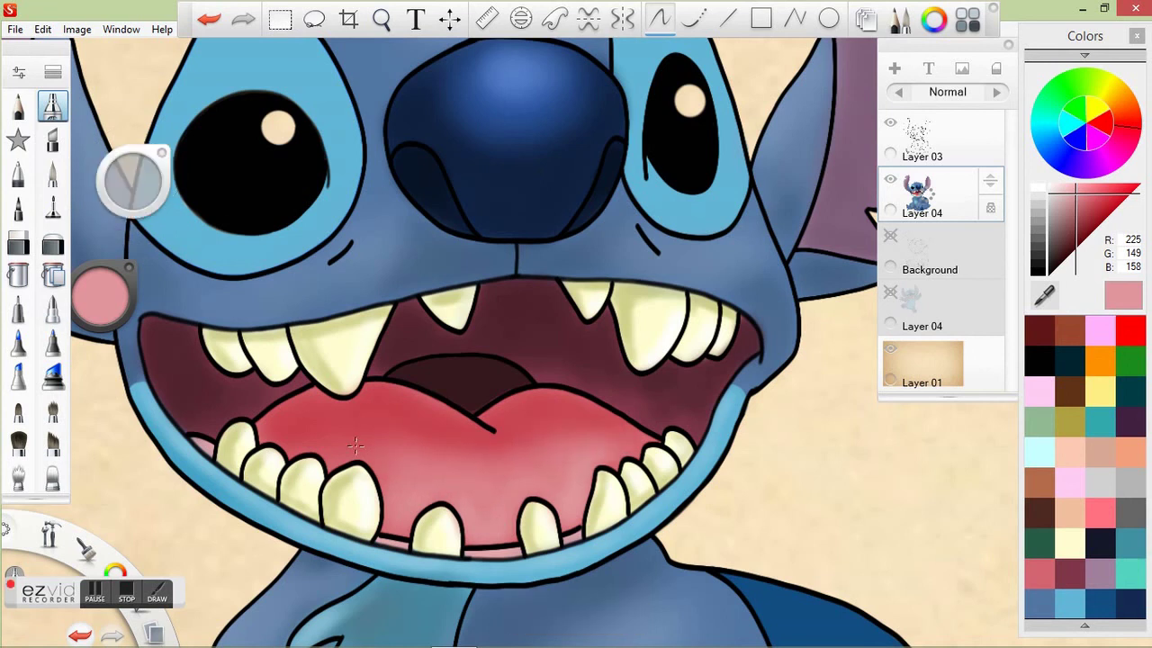
# Step: Darken the mouth interior with dark maroon (RGB 58, 24, 34) and shade the upper right teeth with RGB 206, 206, 140
pyautogui.moveTo(1044, 297); pyautogui.dragTo(170, 333)
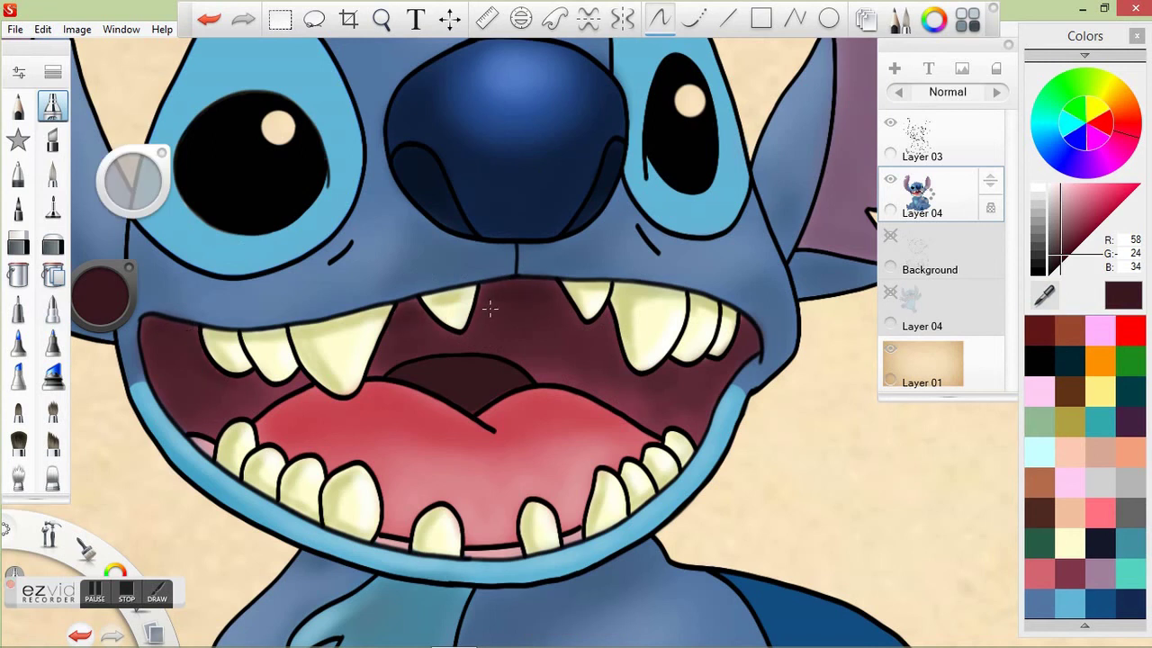
pyautogui.moveTo(567, 106); pyautogui.dragTo(660, 381)
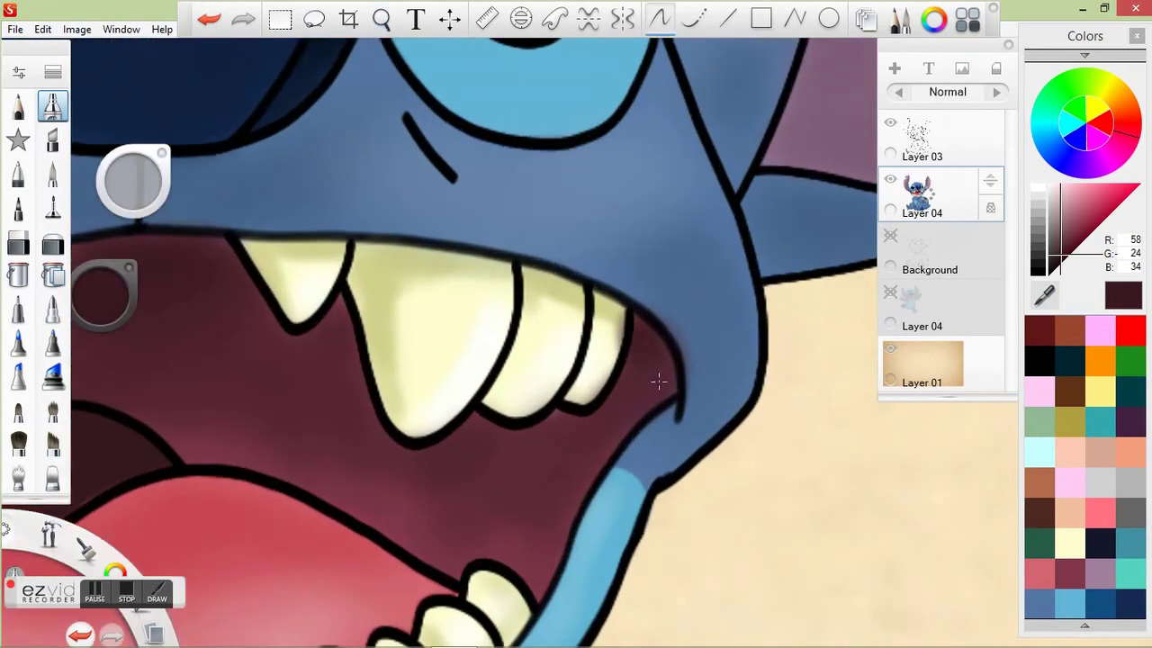
pyautogui.keyDown('alt'); pyautogui.click(619, 322); pyautogui.keyUp('alt')
pyautogui.moveTo(132, 180); pyautogui.dragTo(135, 185)
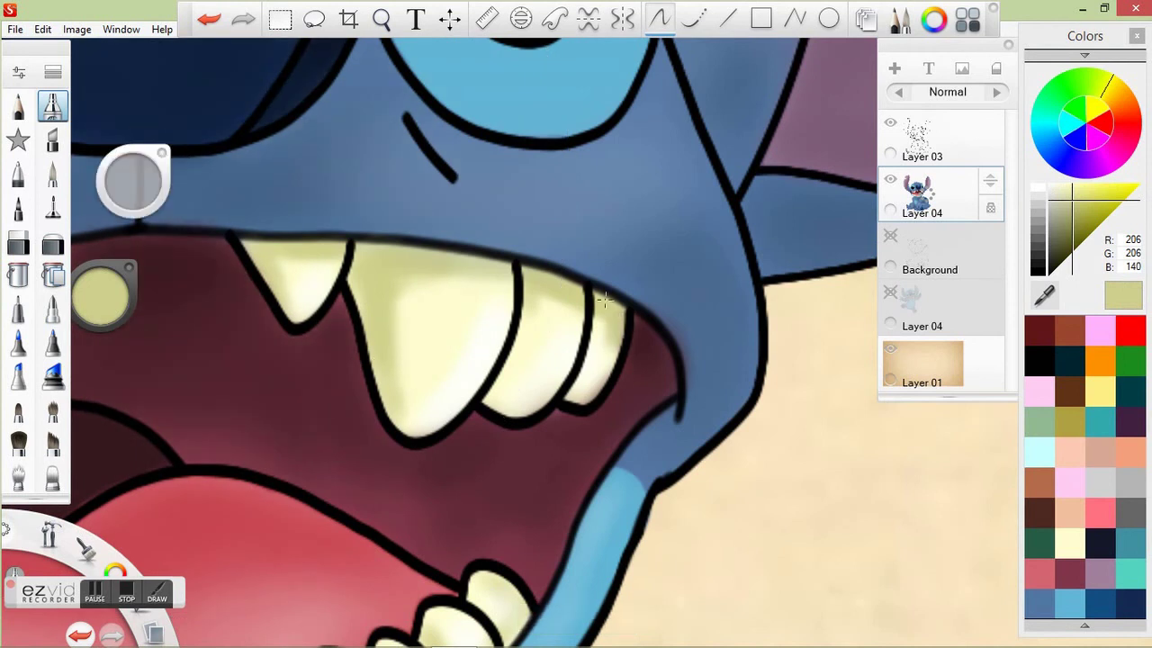
pyautogui.click(380, 18)
pyautogui.moveTo(399, 192)
pyautogui.mouseDown()
pyautogui.moveTo(476, 455)
pyautogui.moveTo(646, 404)
pyautogui.moveTo(643, 378)
pyautogui.mouseUp()
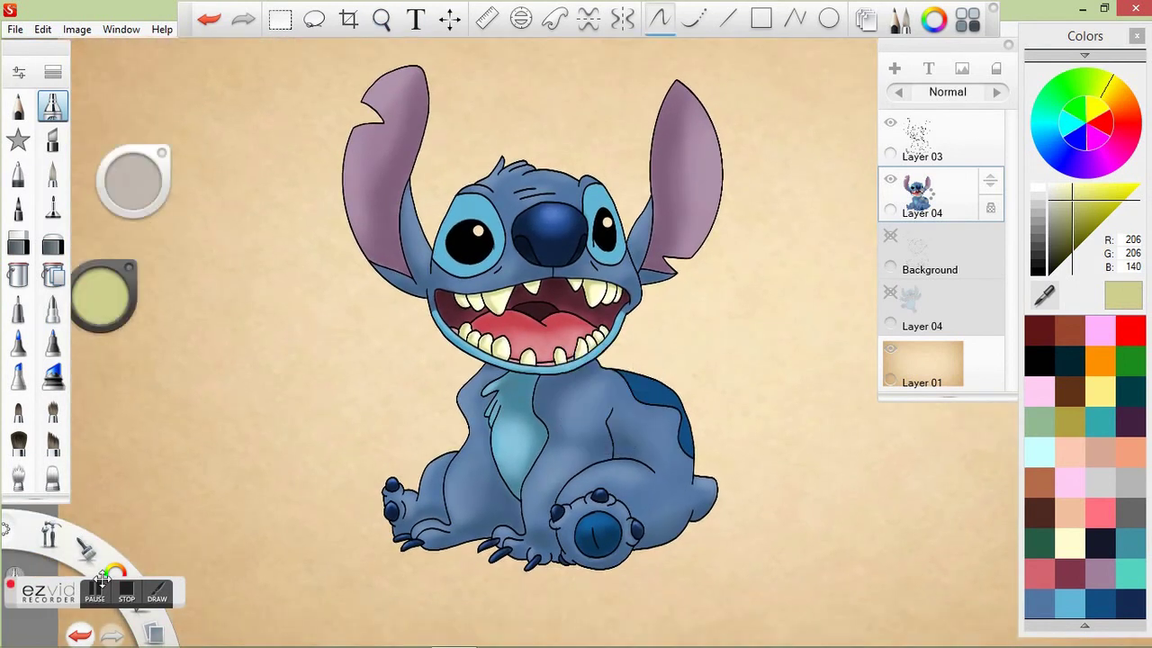
# Step: Switch to a pen in dark blue (RGB 13, 55, 92) and recolour the black outlines of the left eye and upper face on Layer 03
pyautogui.click(95, 592)
pyautogui.click(1099, 601)
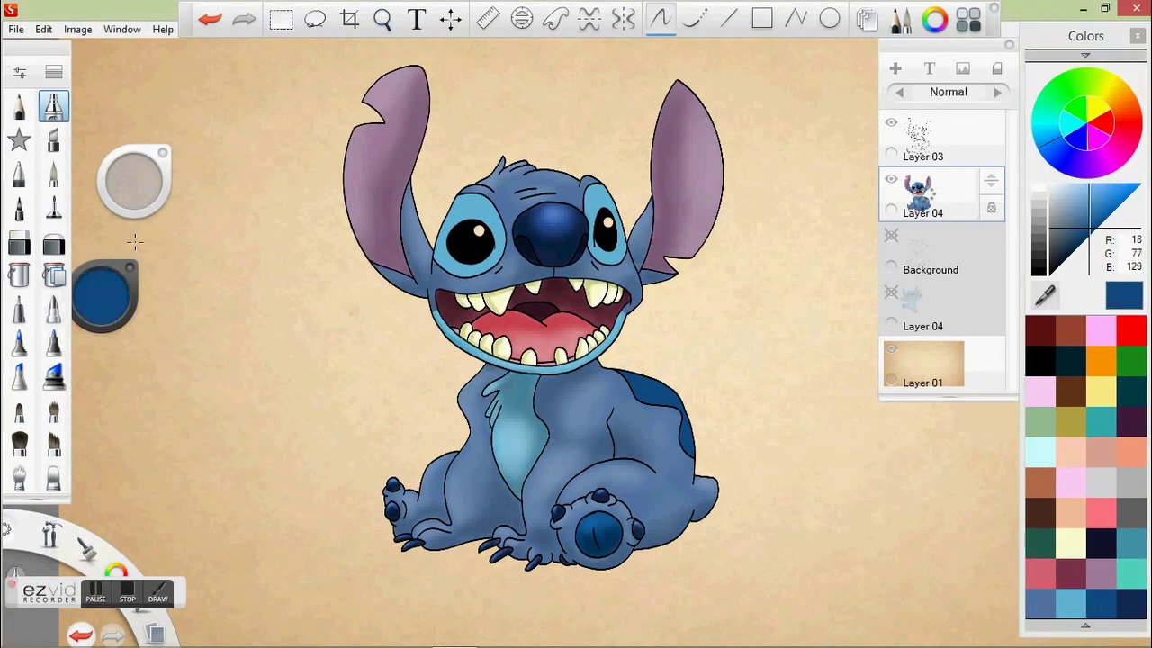
pyautogui.click(54, 173)
pyautogui.moveTo(104, 290); pyautogui.dragTo(103, 293)
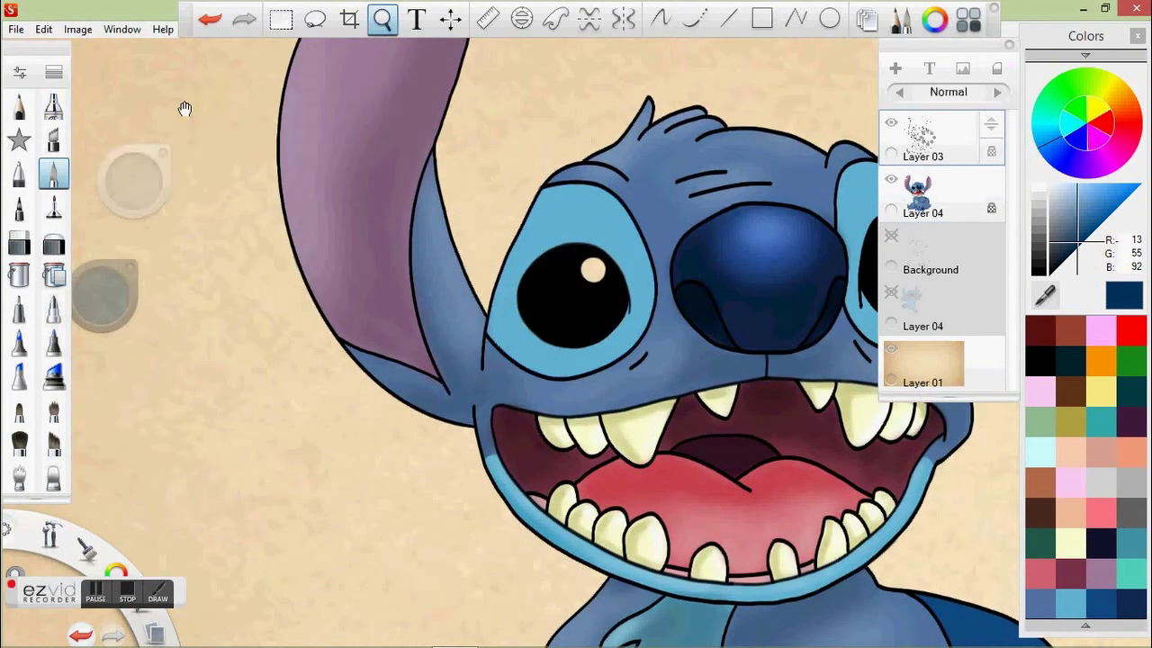
pyautogui.moveTo(133, 179); pyautogui.dragTo(139, 180)
pyautogui.hotkey('ctrl', 'z')
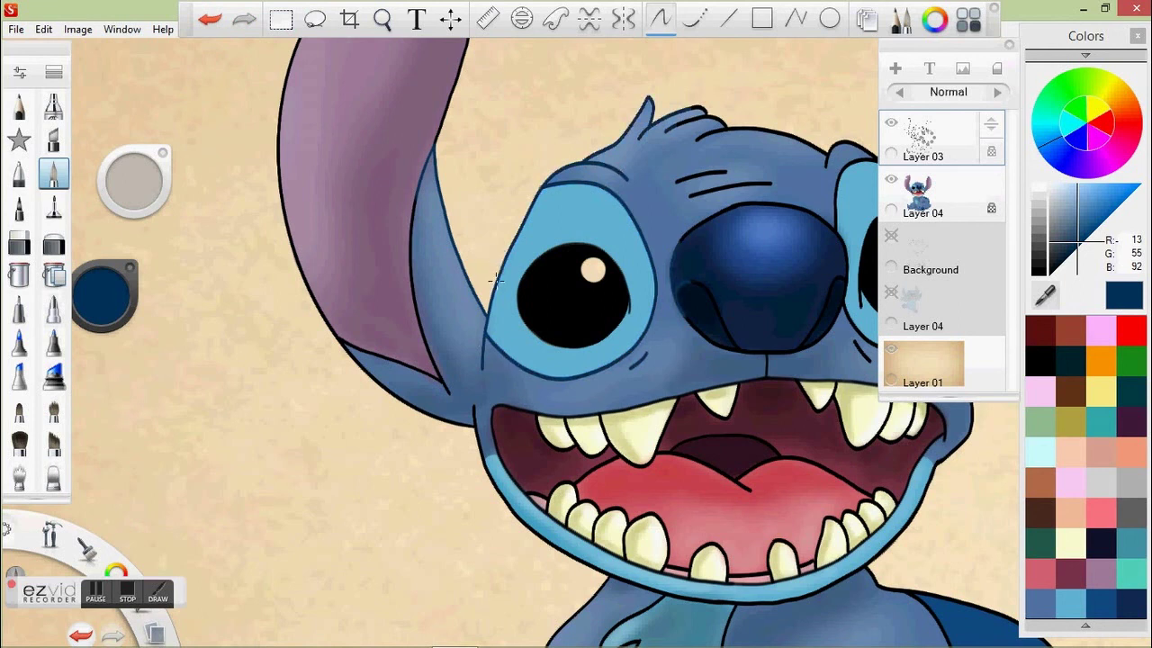
# Step: Recolour the outlines of the nose, the right eye, the forehead and the left ear in the same dark blue
pyautogui.moveTo(780, 172); pyautogui.dragTo(540, 213)
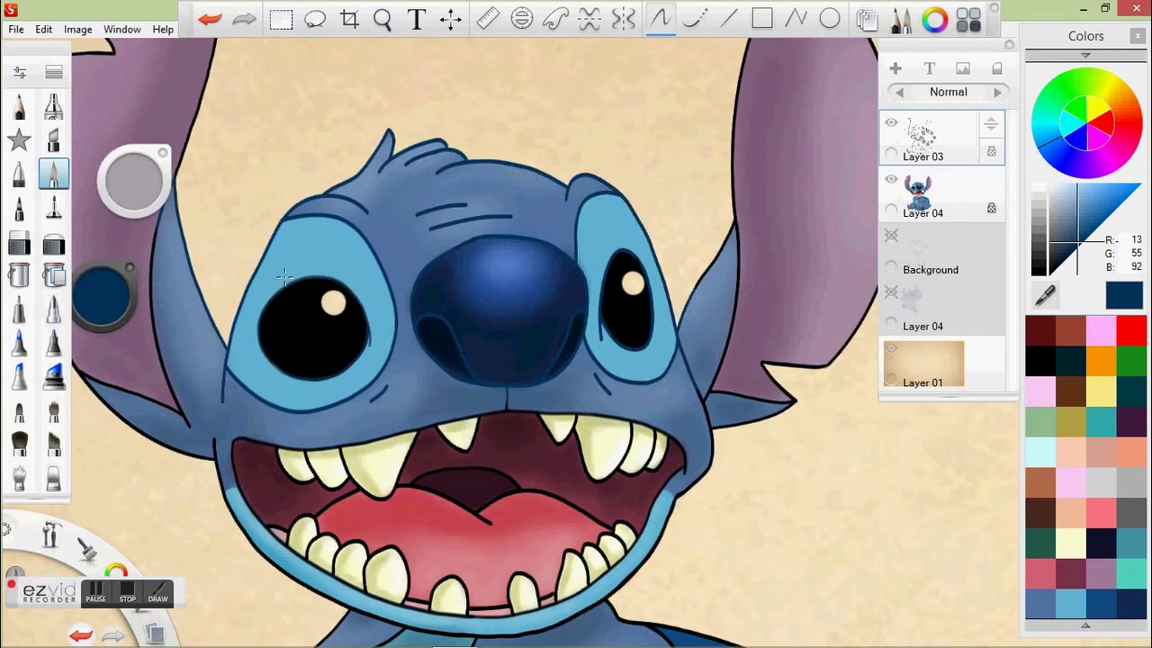
pyautogui.press('space')
pyautogui.moveTo(374, 171); pyautogui.dragTo(585, 238)
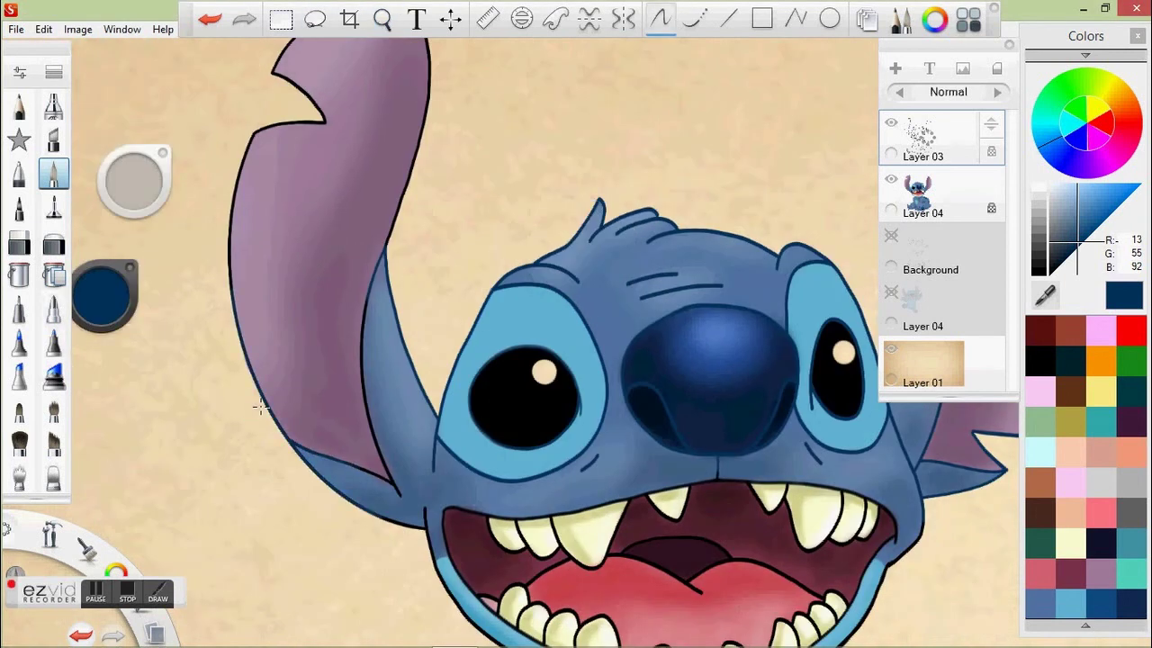
pyautogui.press('space')
pyautogui.moveTo(284, 406); pyautogui.dragTo(423, 201)
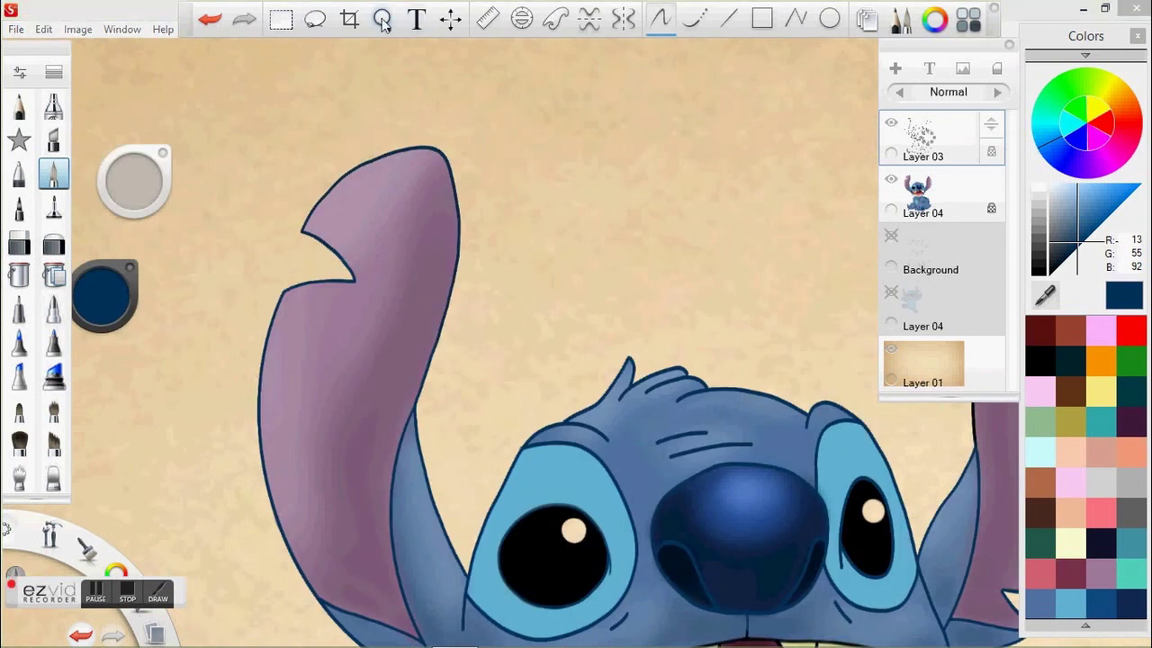
# Step: Recolour the black outlines of the right ear and the adjoining head in dark blue (RGB 13, 55, 92)
pyautogui.moveTo(990, 108); pyautogui.dragTo(630, 68)
pyautogui.press('space')
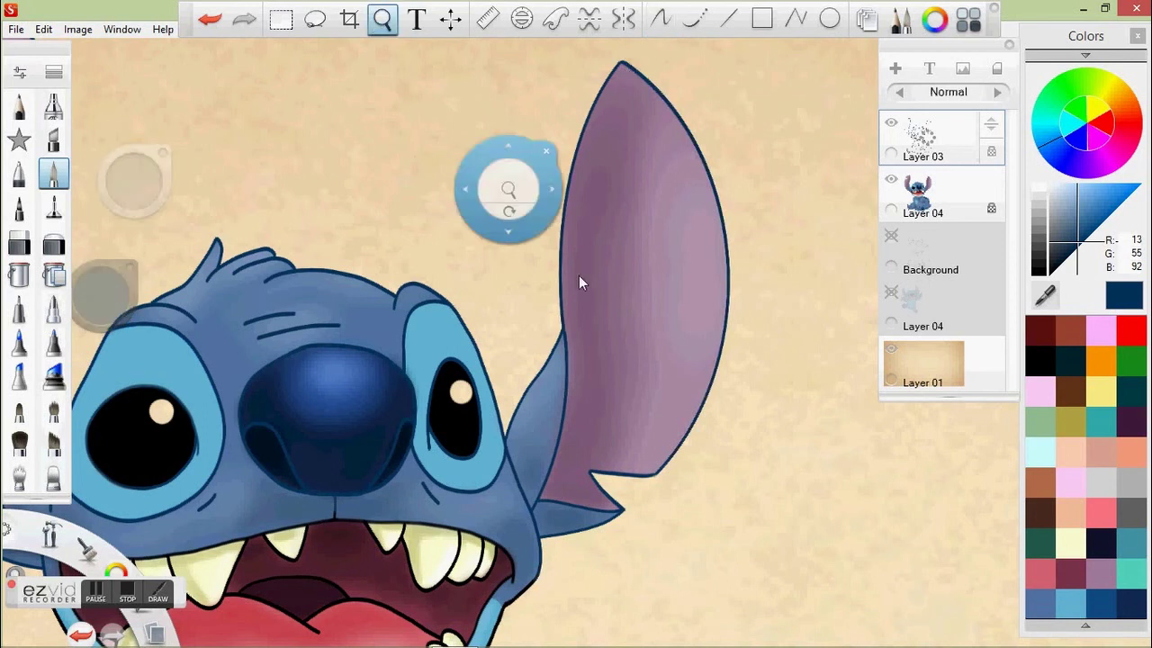
pyautogui.moveTo(586, 278); pyautogui.dragTo(798, 107)
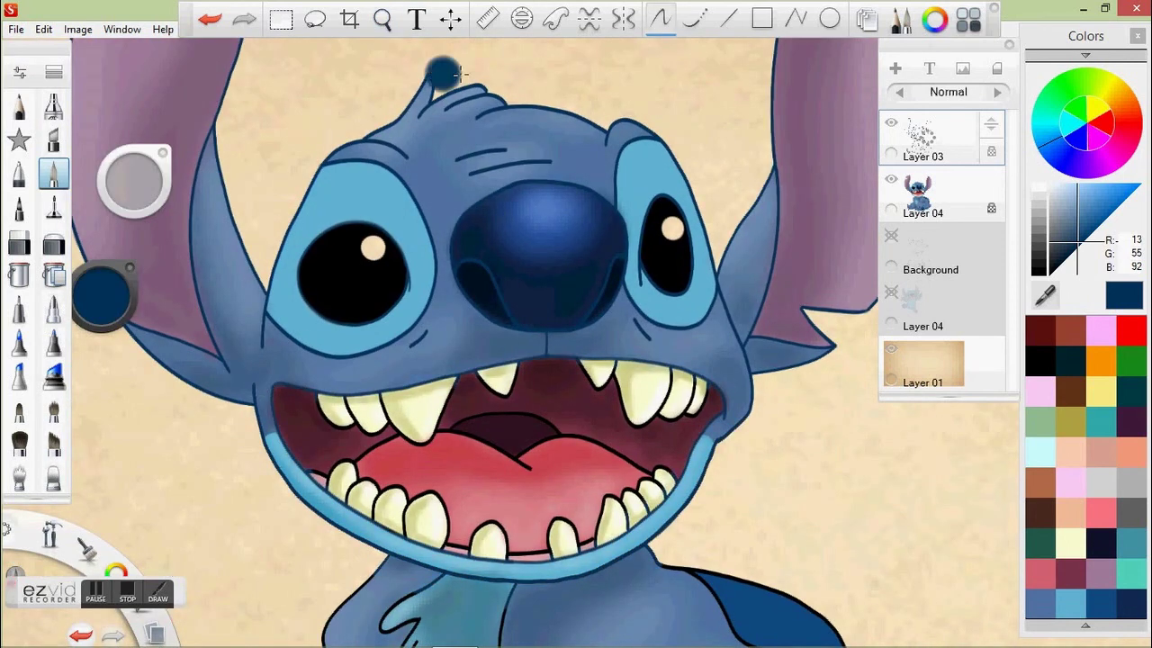
# Step: Recolour the outlines of the lower jaw, chest, body, legs and feet in dark blue (RGB 13, 55, 92)
pyautogui.press('space')
pyautogui.moveTo(584, 397); pyautogui.dragTo(611, 155)
pyautogui.moveTo(702, 331); pyautogui.dragTo(890, 557)
pyautogui.press('space')
pyautogui.moveTo(553, 434); pyautogui.dragTo(570, 250)
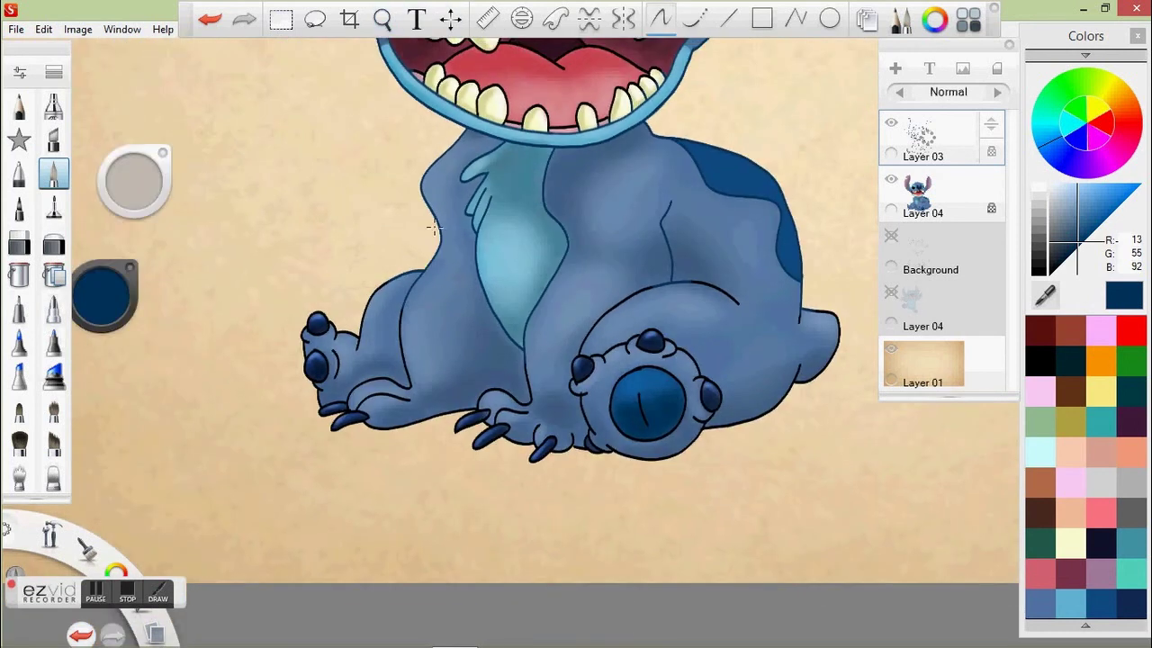
pyautogui.press('space')
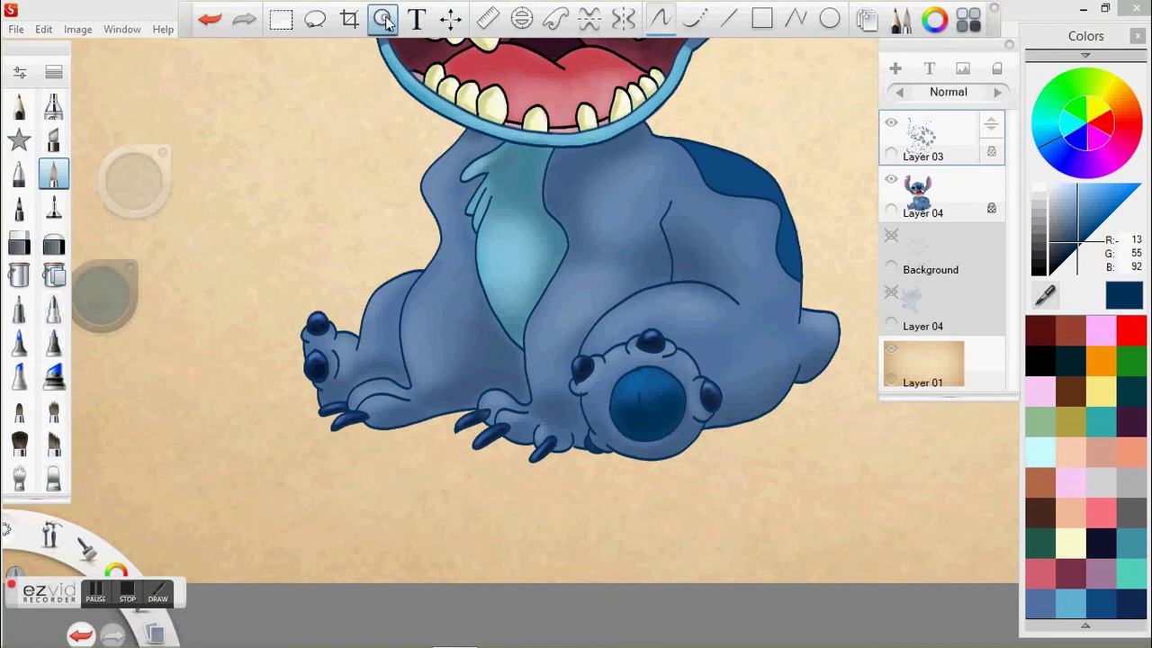
# Step: Sample red (RGB 200, 65, 80) from the tongue and recolour the gum line beside the lower left teeth
pyautogui.moveTo(433, 228); pyautogui.dragTo(591, 283)
pyautogui.keyDown('alt'); pyautogui.click(660, 267); pyautogui.keyUp('alt')
pyautogui.moveTo(259, 236); pyautogui.dragTo(284, 241)
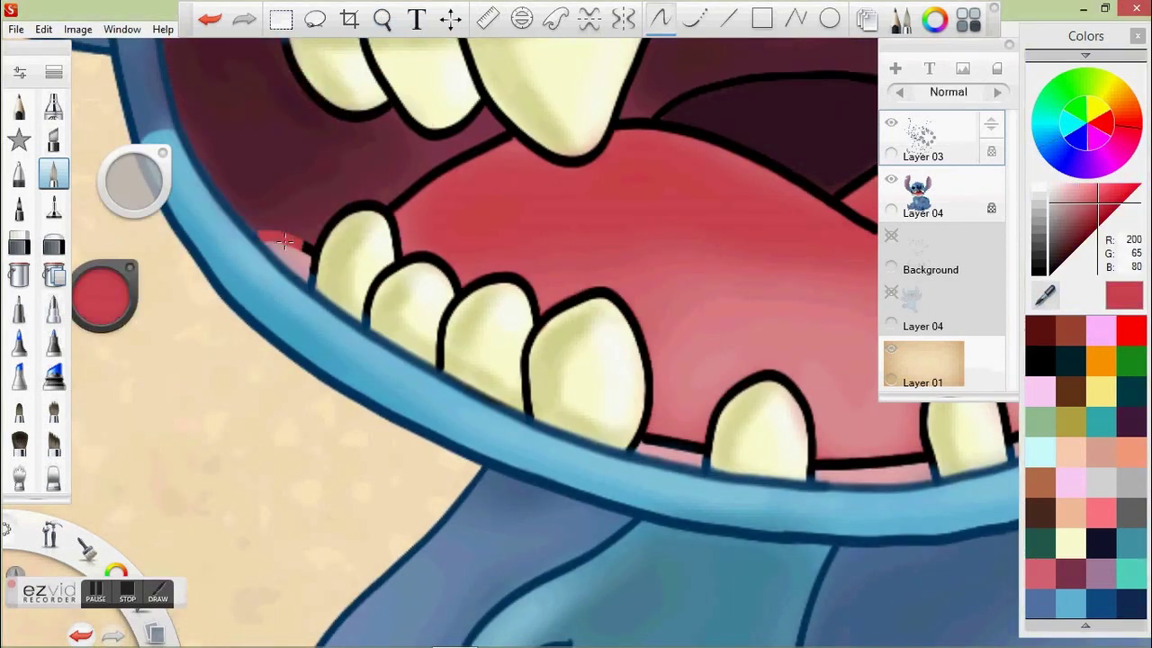
pyautogui.press('space')
pyautogui.moveTo(853, 390)
pyautogui.mouseDown()
pyautogui.moveTo(683, 351)
pyautogui.moveTo(453, 263)
pyautogui.mouseUp()
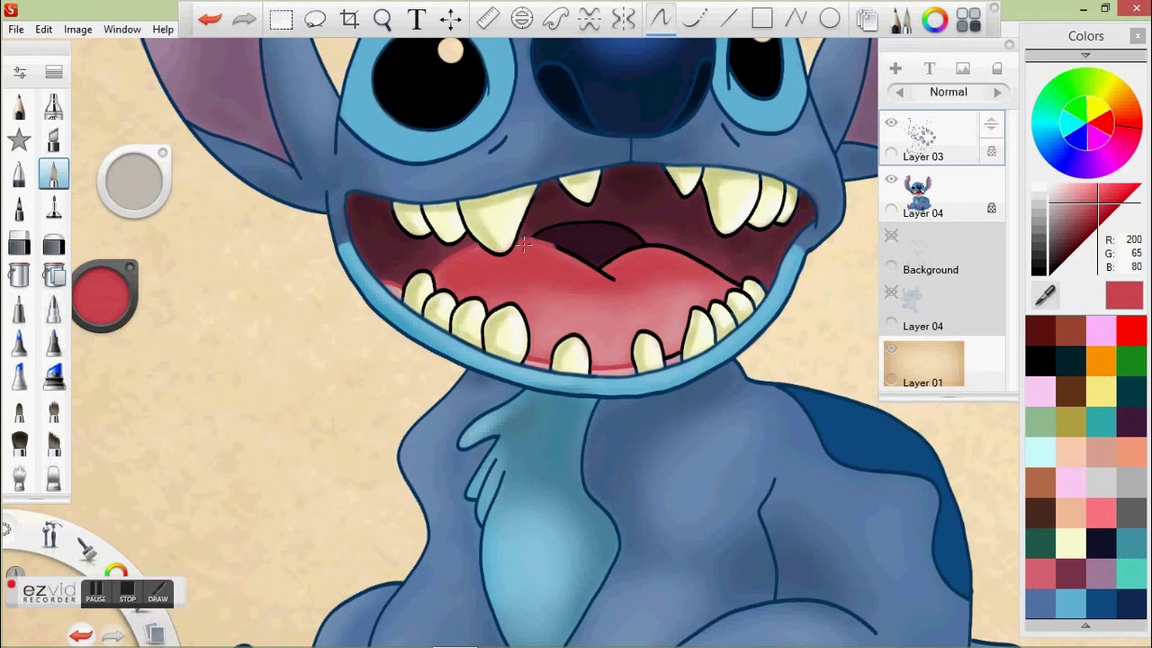
# Step: Recolour the tongue's black upper outline and centre crease in dark red (RGB 166, 48, 61)
pyautogui.press('space')
pyautogui.moveTo(424, 90); pyautogui.dragTo(162, 254)
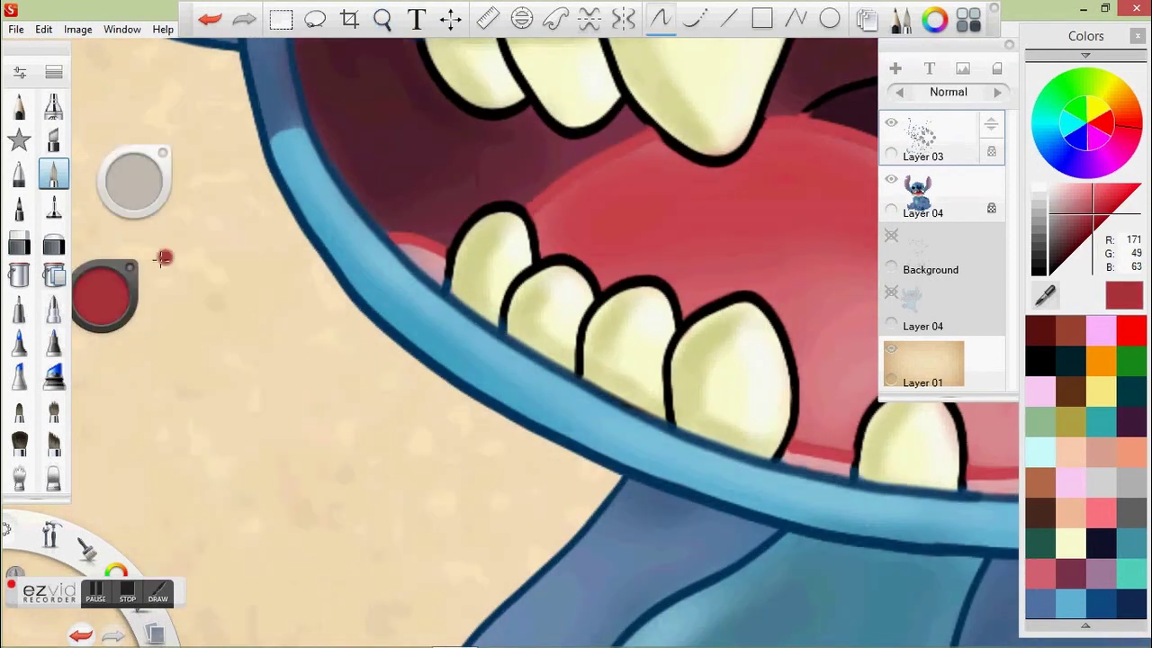
pyautogui.keyDown('alt'); pyautogui.click(416, 245); pyautogui.keyUp('alt')
pyautogui.keyDown('alt'); pyautogui.click(543, 212); pyautogui.keyUp('alt')
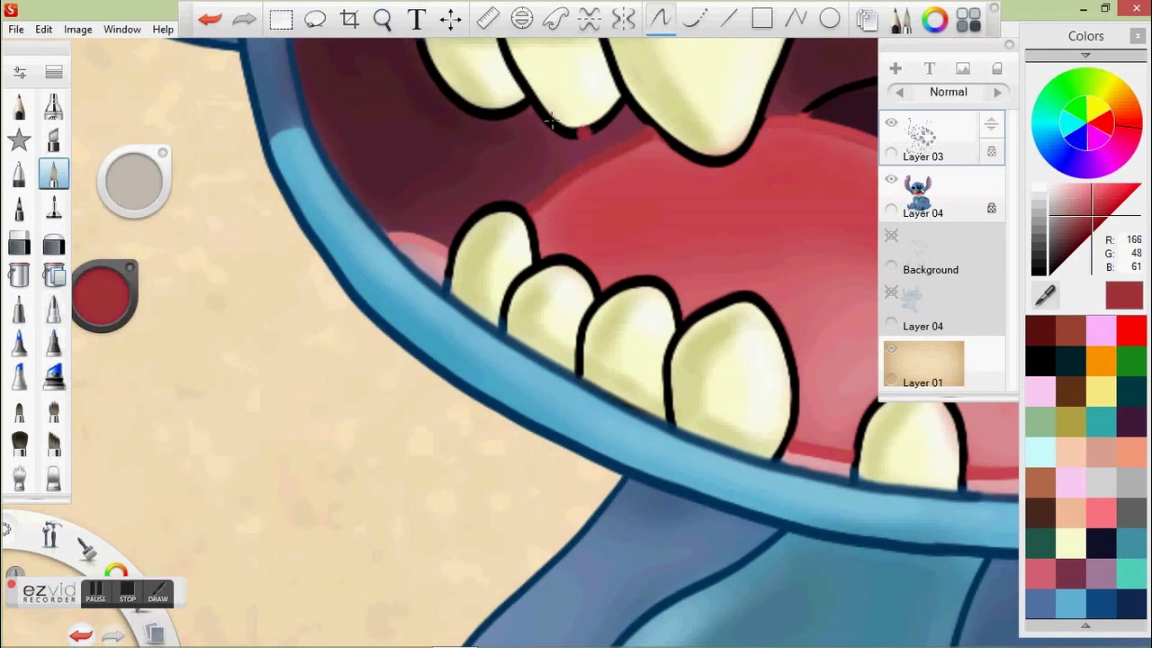
pyautogui.press('space')
pyautogui.moveTo(560, 180); pyautogui.dragTo(231, 180)
pyautogui.press('space')
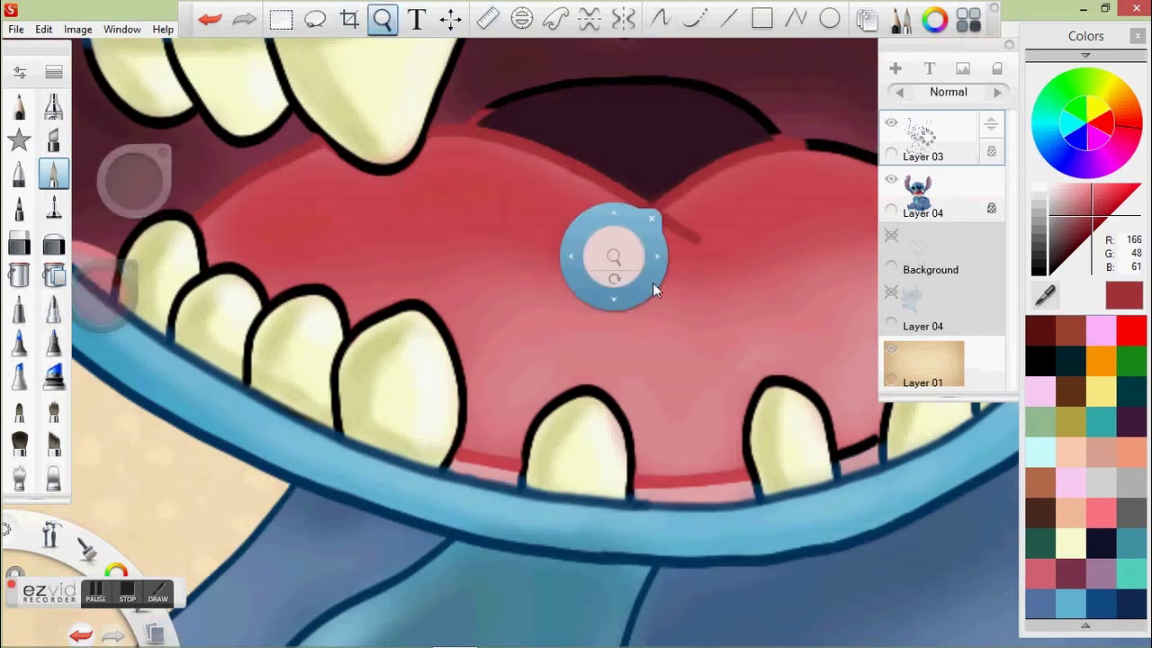
# Step: Sample pink (RGB 217, 126, 136) and recolour the remaining black gum line between the lower right teeth
pyautogui.moveTo(652, 283); pyautogui.dragTo(593, 270)
pyautogui.moveTo(463, 250)
pyautogui.mouseDown()
pyautogui.moveTo(486, 216)
pyautogui.moveTo(287, 177)
pyautogui.mouseUp()
pyautogui.keyDown('alt'); pyautogui.click(286, 177); pyautogui.keyUp('alt')
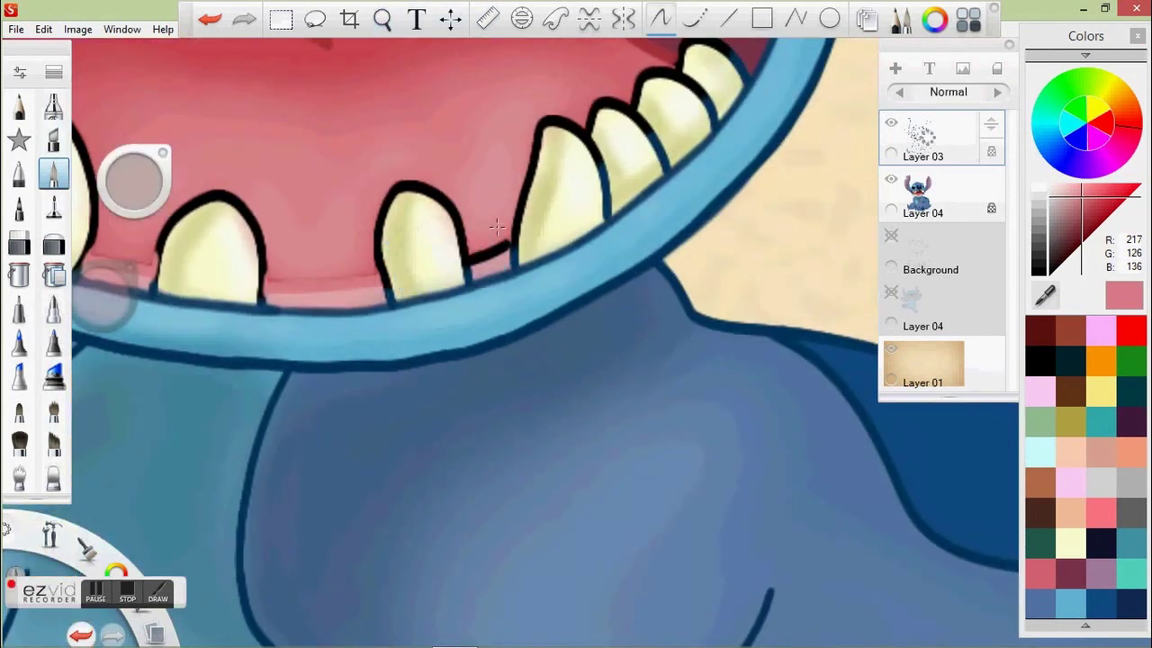
pyautogui.moveTo(497, 225); pyautogui.dragTo(470, 259)
# Step: Recolour the outlines of the two lower centre teeth and the neighbouring lower right teeth in yellow (RGB 207, 206, 108)
pyautogui.keyDown('alt'); pyautogui.click(179, 281); pyautogui.keyUp('alt')
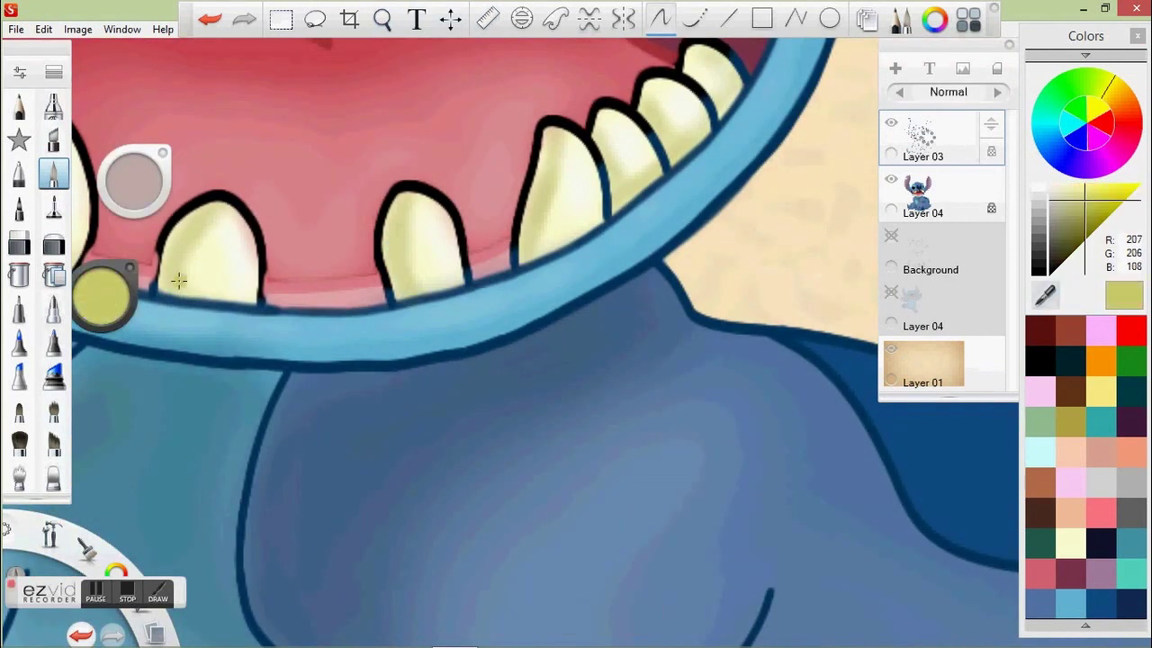
pyautogui.moveTo(159, 270); pyautogui.dragTo(262, 256)
pyautogui.moveTo(381, 259); pyautogui.dragTo(470, 274)
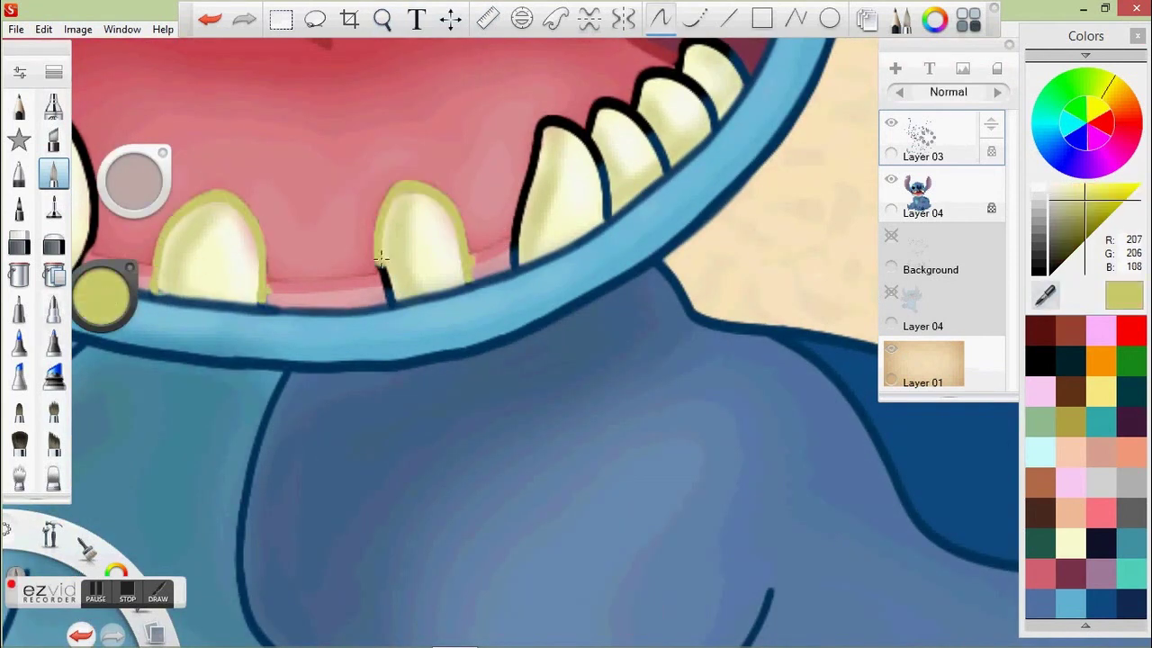
pyautogui.moveTo(530, 167); pyautogui.dragTo(668, 162)
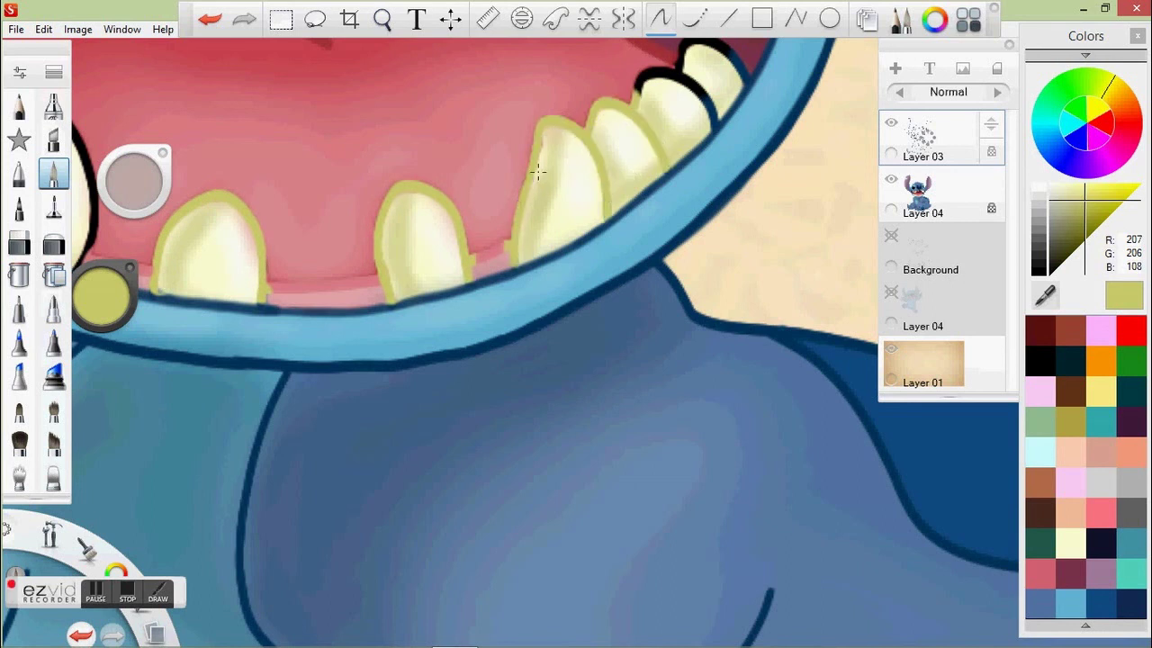
# Step: Recolour the black outlines of the four lower left teeth in darker yellow (RGB 197, 195, 76)
pyautogui.scroll(-5, 537, 171)
pyautogui.scroll(6, 268, 303)
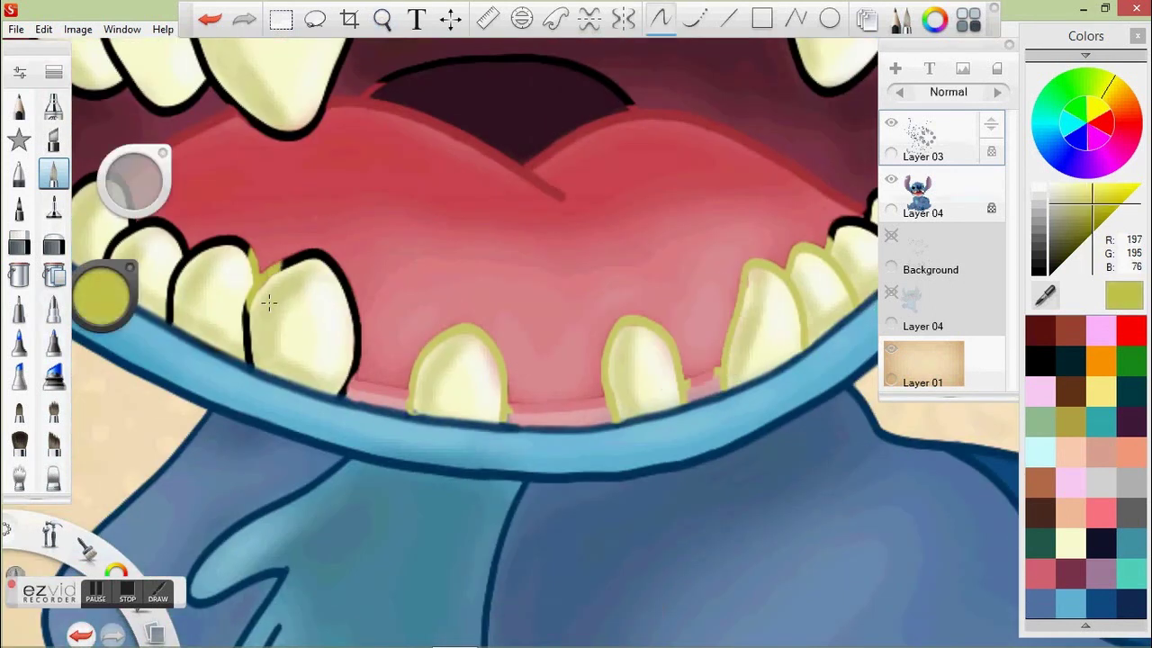
pyautogui.moveTo(270, 263)
pyautogui.mouseDown()
pyautogui.moveTo(359, 356)
pyautogui.moveTo(358, 386)
pyautogui.mouseUp()
pyautogui.hotkey('ctrl', 'z')
pyautogui.click(381, 18)
pyautogui.moveTo(362, 188); pyautogui.dragTo(638, 275)
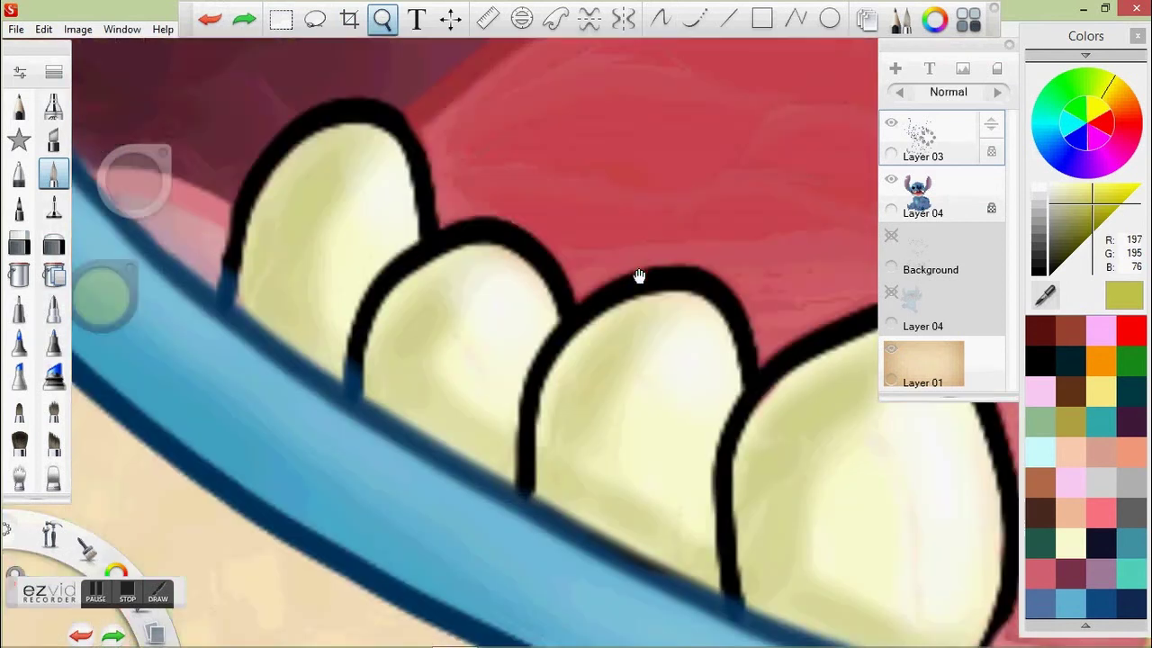
pyautogui.moveTo(252, 276); pyautogui.dragTo(255, 282)
pyautogui.moveTo(360, 90)
pyautogui.mouseDown()
pyautogui.moveTo(360, 324)
pyautogui.moveTo(504, 216)
pyautogui.moveTo(531, 485)
pyautogui.moveTo(725, 455)
pyautogui.moveTo(378, 237)
pyautogui.mouseUp()
pyautogui.moveTo(414, 103)
pyautogui.mouseDown()
pyautogui.moveTo(539, 90)
pyautogui.moveTo(621, 369)
pyautogui.moveTo(620, 441)
pyautogui.mouseUp()
# Step: Clean up the gum line beside the large lower left tooth in pink (RGB 217, 126, 136) and the lip edge in dark blue (RGB 29, 71, 105)
pyautogui.keyDown('alt'); pyautogui.click(639, 423); pyautogui.keyUp('alt')
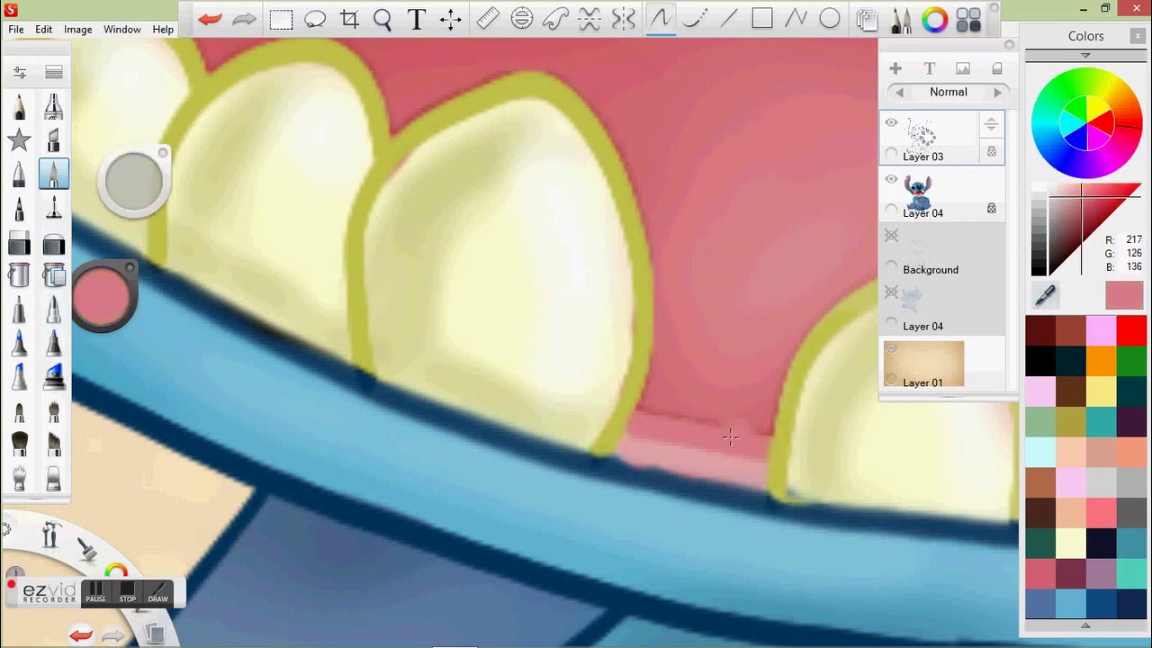
pyautogui.keyDown('alt'); pyautogui.click(630, 466); pyautogui.keyUp('alt')
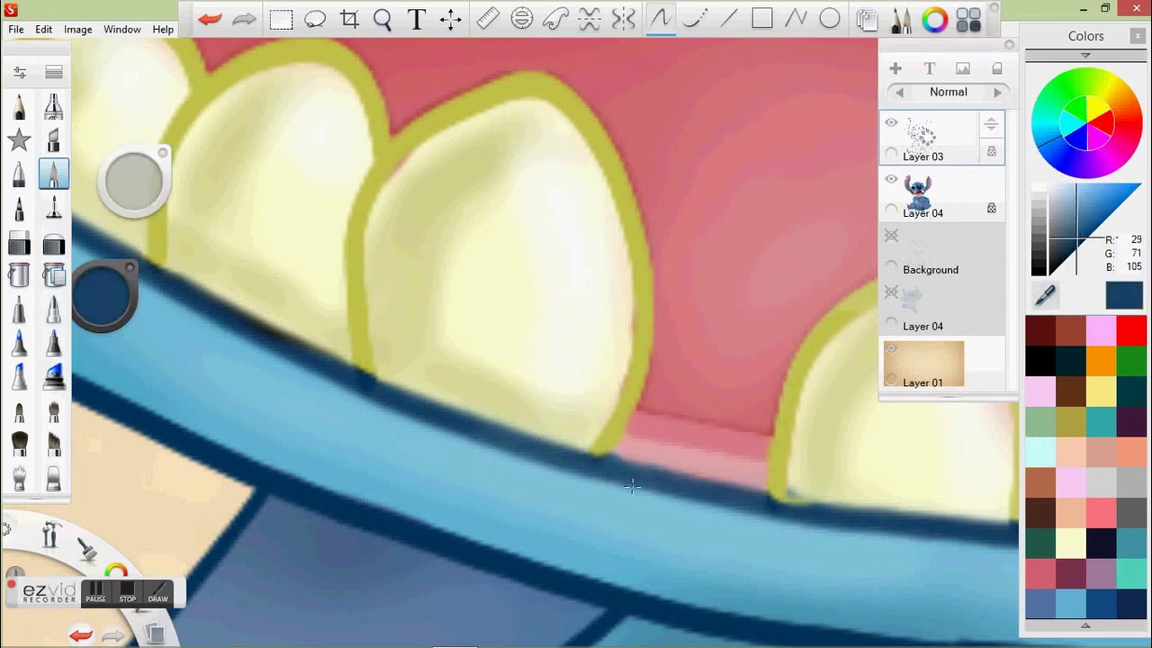
pyautogui.keyDown('alt'); pyautogui.click(391, 414); pyautogui.keyUp('alt')
# Step: Redraw the outlines of the two lower centre teeth in darker yellow (RGB 196, 194, 75)
pyautogui.scroll(-5, 511, 266)
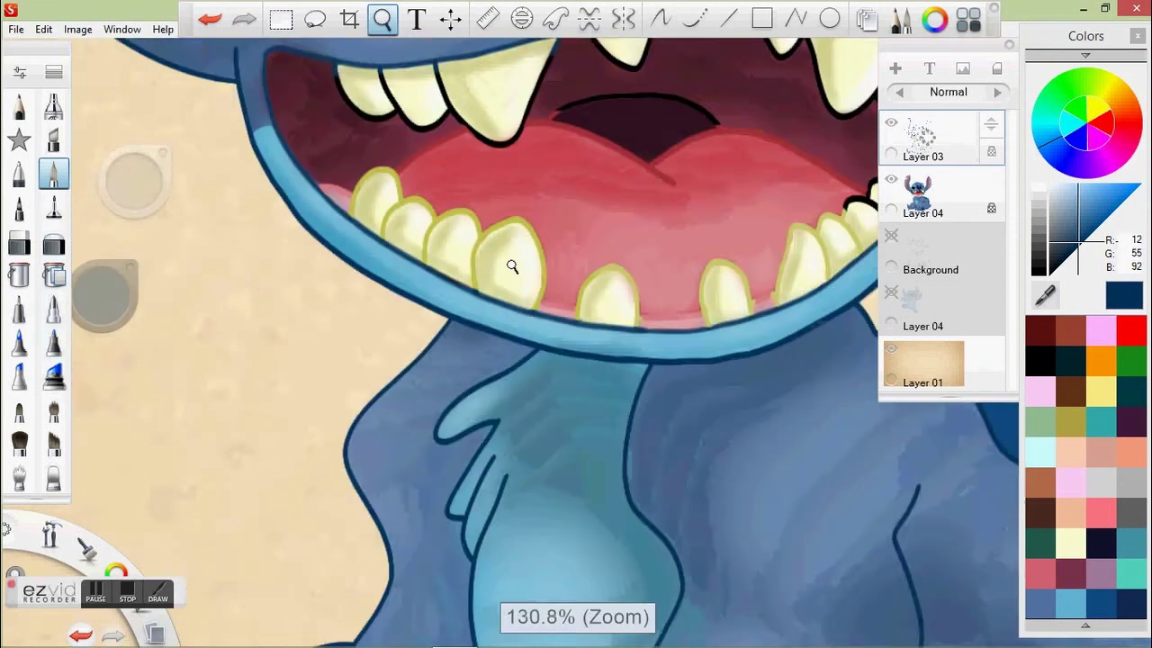
pyautogui.scroll(-3, 511, 267)
pyautogui.scroll(8, 690, 419)
pyautogui.keyDown('alt'); pyautogui.click(443, 372); pyautogui.keyUp('alt')
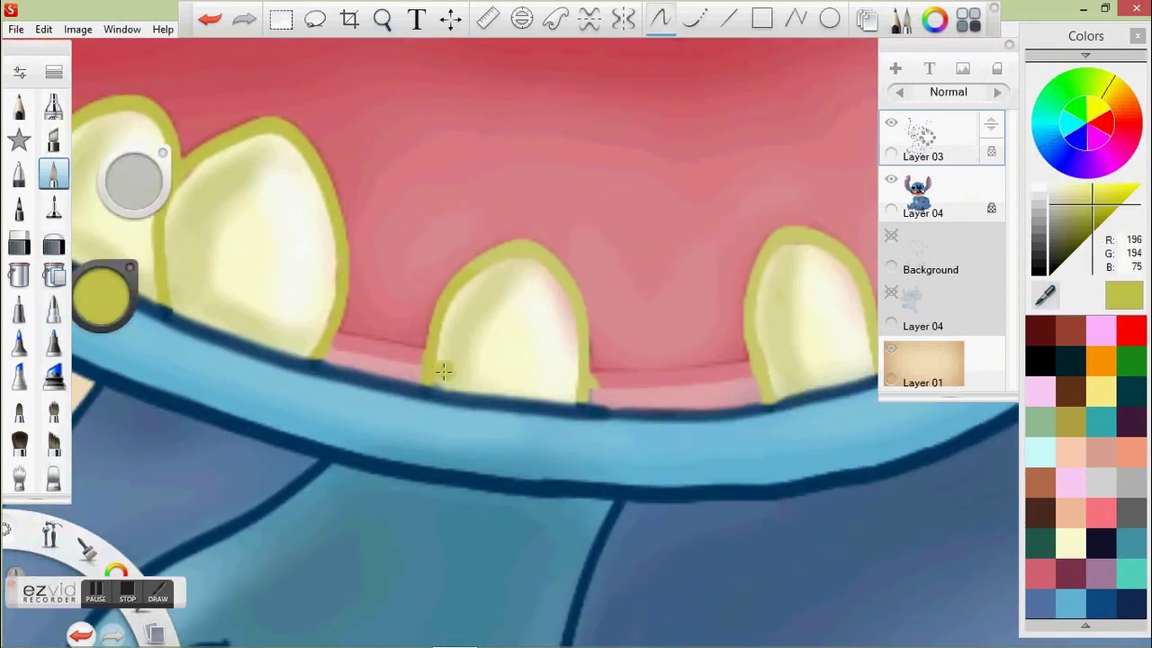
pyautogui.moveTo(776, 385)
pyautogui.mouseDown()
pyautogui.moveTo(768, 232)
pyautogui.moveTo(677, 227)
pyautogui.mouseUp()
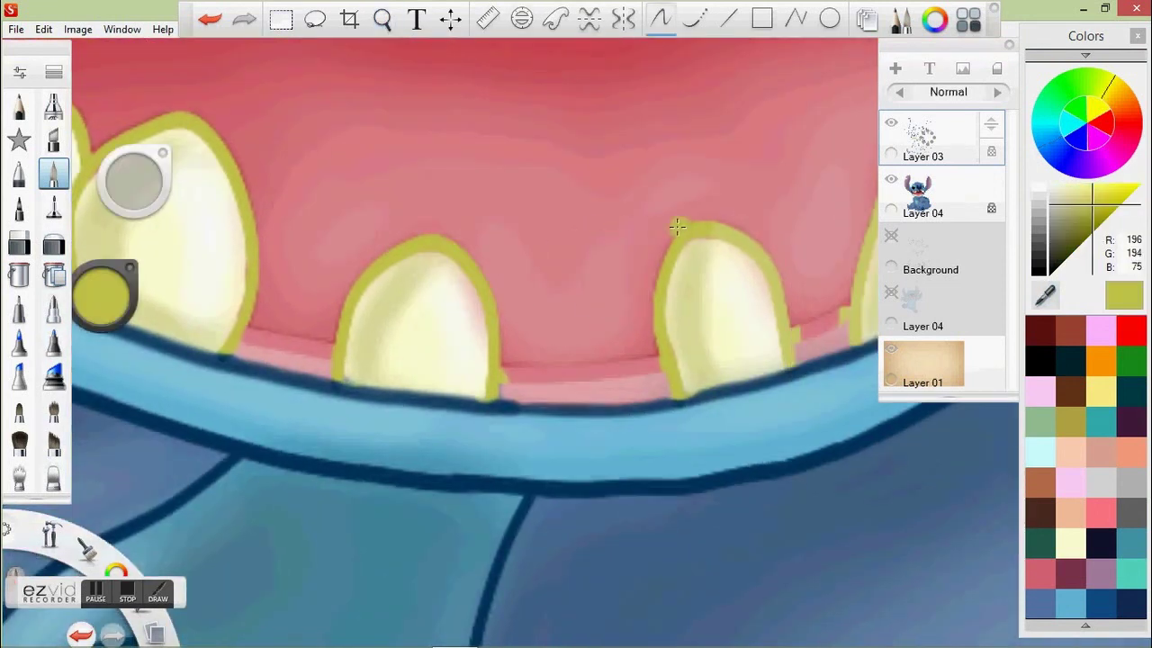
pyautogui.keyDown('alt'); pyautogui.click(790, 342); pyautogui.keyUp('alt')
pyautogui.keyDown('alt'); pyautogui.click(781, 297); pyautogui.keyUp('alt')
# Step: Recolour the outlines of the four lower right teeth in the same yellow and tidy where they meet the tongue
pyautogui.moveTo(781, 297)
pyautogui.mouseDown()
pyautogui.moveTo(588, 264)
pyautogui.moveTo(496, 360)
pyautogui.mouseUp()
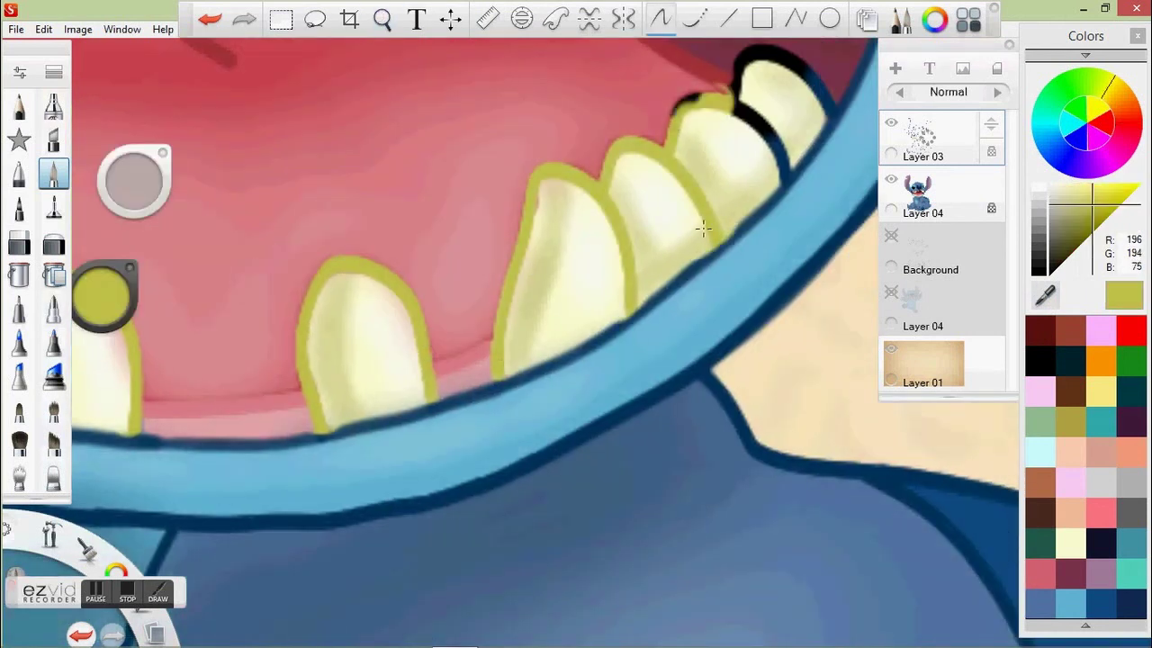
pyautogui.moveTo(539, 225); pyautogui.dragTo(788, 342)
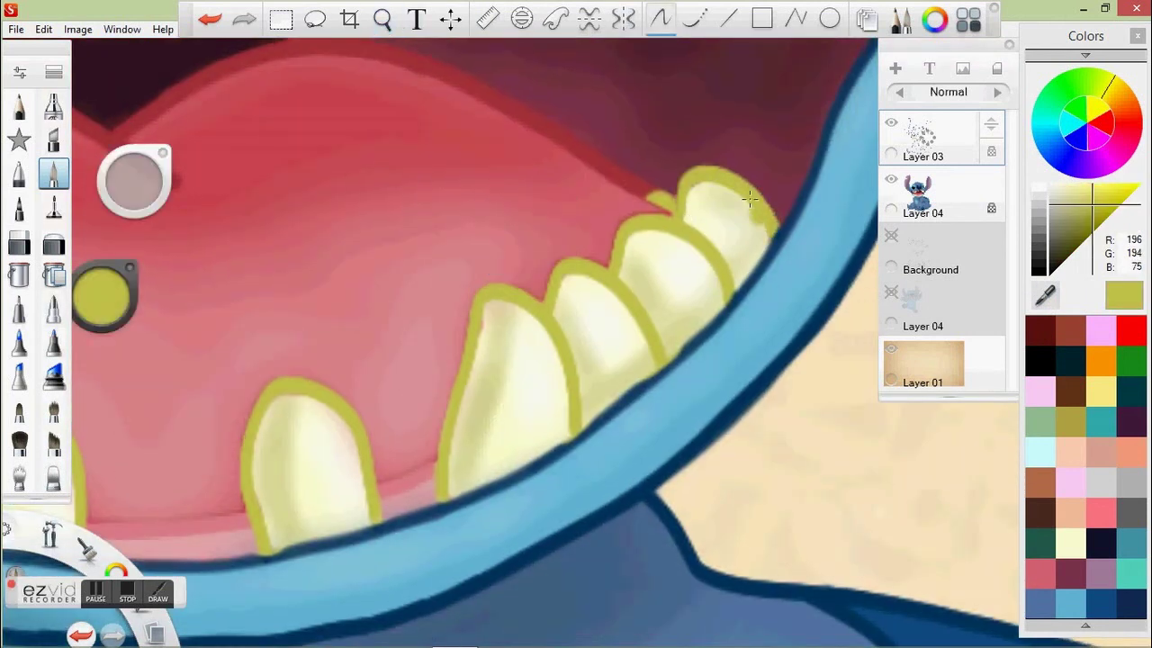
pyautogui.keyDown('alt'); pyautogui.click(788, 342); pyautogui.keyUp('alt')
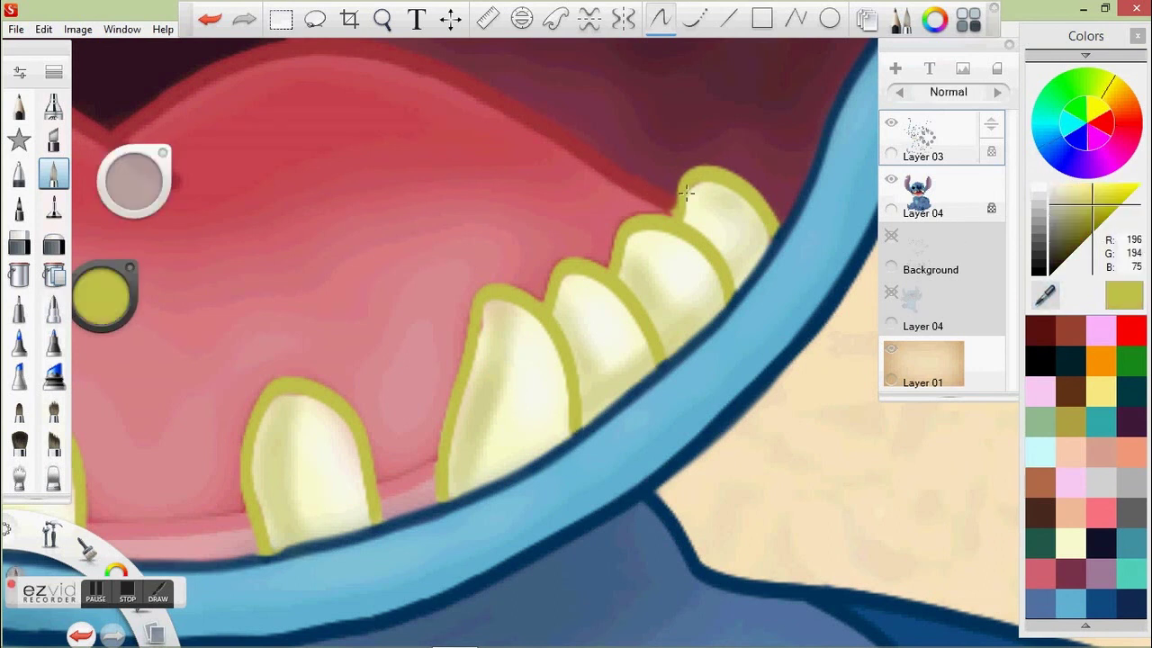
# Step: Sample the dark blue outline colour (RGB 12, 55, 92) from the line art
pyautogui.press('space')
pyautogui.moveTo(442, 283); pyautogui.dragTo(1044, 292)
pyautogui.click(1043, 292)
pyautogui.click(483, 440)
pyautogui.press('space')
pyautogui.click(527, 527)
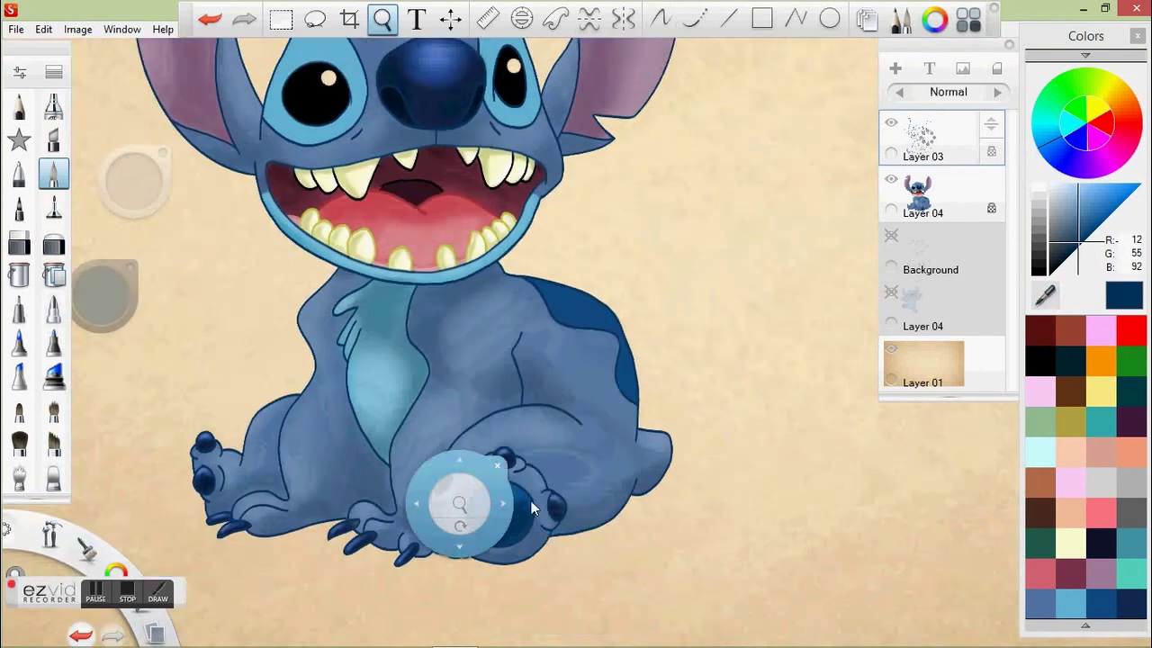
pyautogui.moveTo(381, 18); pyautogui.dragTo(504, 418)
# Step: Sample the tooth outline yellow (RGB 196, 194, 75) and recolour the outlines of the upper left back teeth
pyautogui.click(1044, 292)
pyautogui.click(431, 423)
pyautogui.moveTo(378, 122)
pyautogui.mouseDown()
pyautogui.moveTo(539, 261)
pyautogui.moveTo(585, 279)
pyautogui.moveTo(397, 147)
pyautogui.moveTo(531, 241)
pyautogui.mouseUp()
pyautogui.click(209, 20)
pyautogui.moveTo(488, 134)
pyautogui.mouseDown()
pyautogui.moveTo(508, 180)
pyautogui.moveTo(664, 229)
pyautogui.mouseUp()
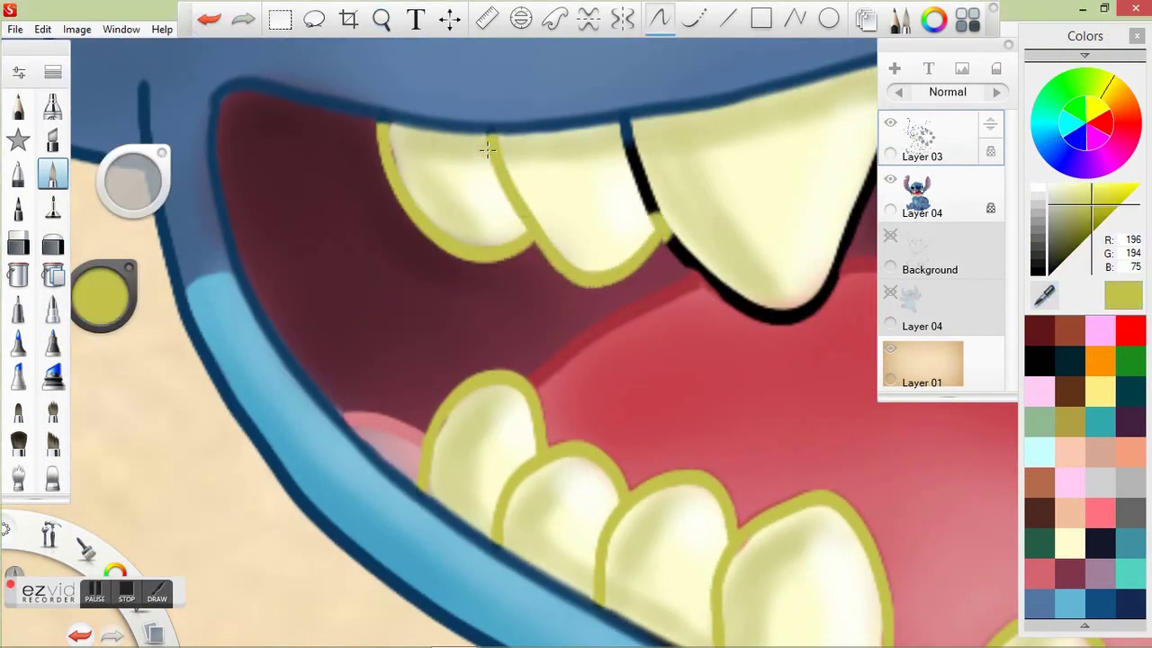
pyautogui.click(209, 20)
pyautogui.moveTo(622, 121); pyautogui.dragTo(679, 223)
# Step: Recolour the outlines of the large upper left fang and the small upper tooth beside it in yellow (RGB 196, 194, 75)
pyautogui.keyDown('alt'); pyautogui.click(815, 303); pyautogui.keyUp('alt')
pyautogui.keyDown('alt'); pyautogui.click(699, 281); pyautogui.keyUp('alt')
pyautogui.moveTo(734, 290); pyautogui.dragTo(623, 313)
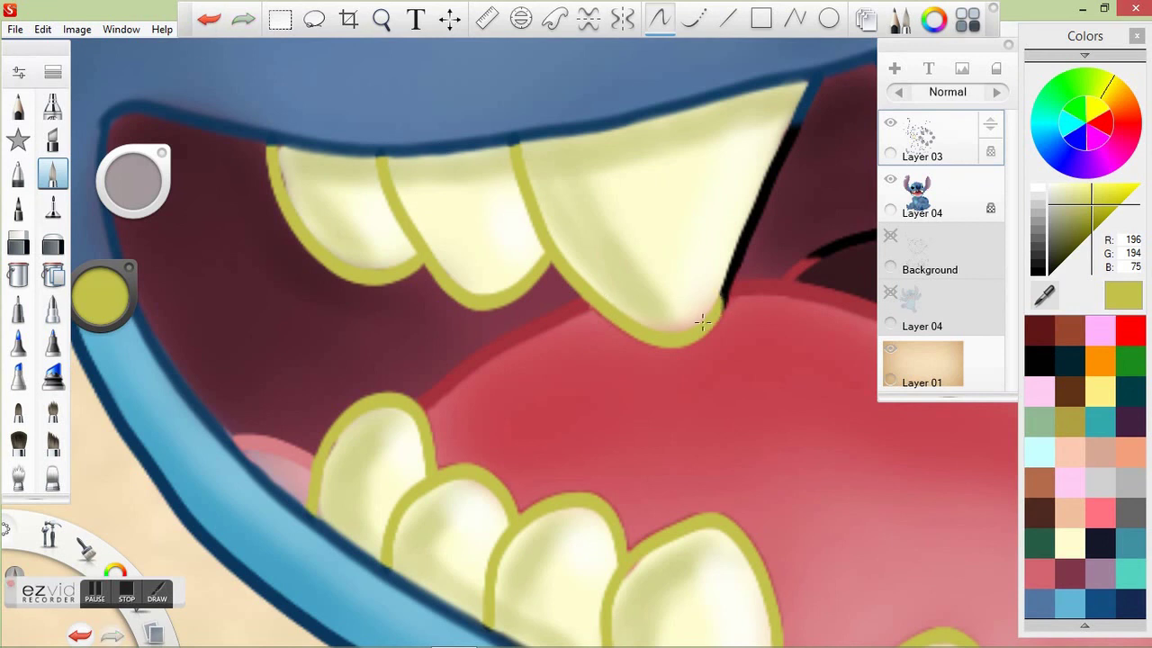
pyautogui.moveTo(702, 321); pyautogui.dragTo(797, 127)
pyautogui.press('space')
pyautogui.moveTo(578, 269)
pyautogui.mouseDown()
pyautogui.moveTo(645, 297)
pyautogui.moveTo(531, 171)
pyautogui.mouseUp()
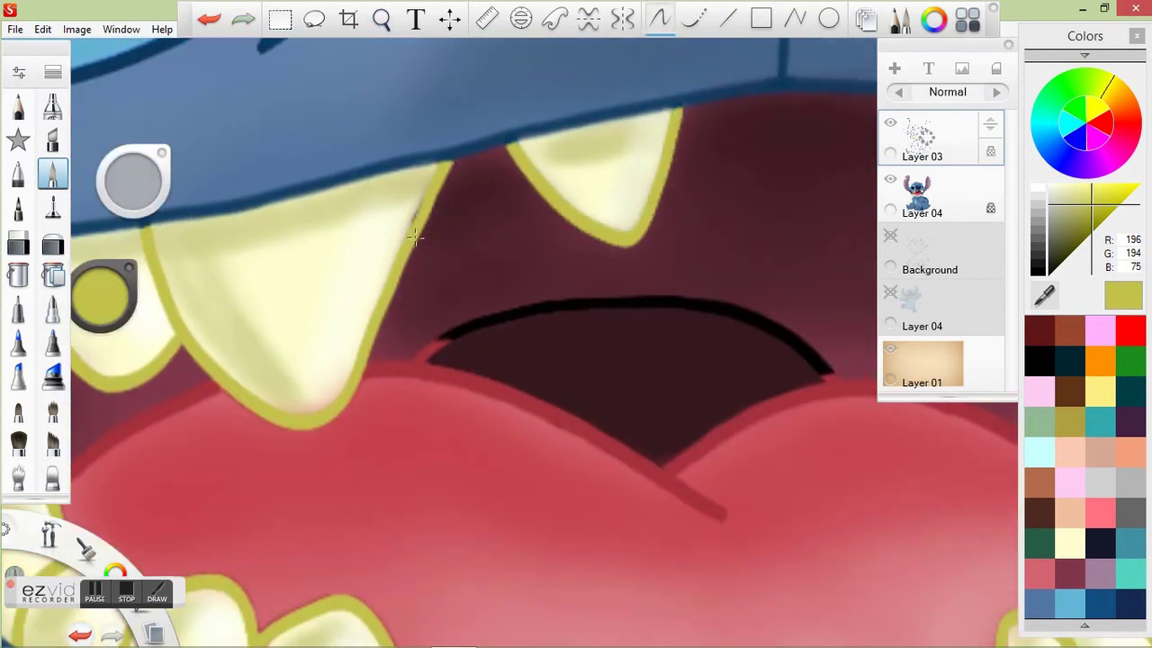
# Step: Recolour the black arch around the throat opening in very dark maroon (RGB 35, 15, 21)
pyautogui.keyDown('alt'); pyautogui.click(537, 342); pyautogui.keyUp('alt')
pyautogui.moveTo(416, 358); pyautogui.dragTo(470, 334)
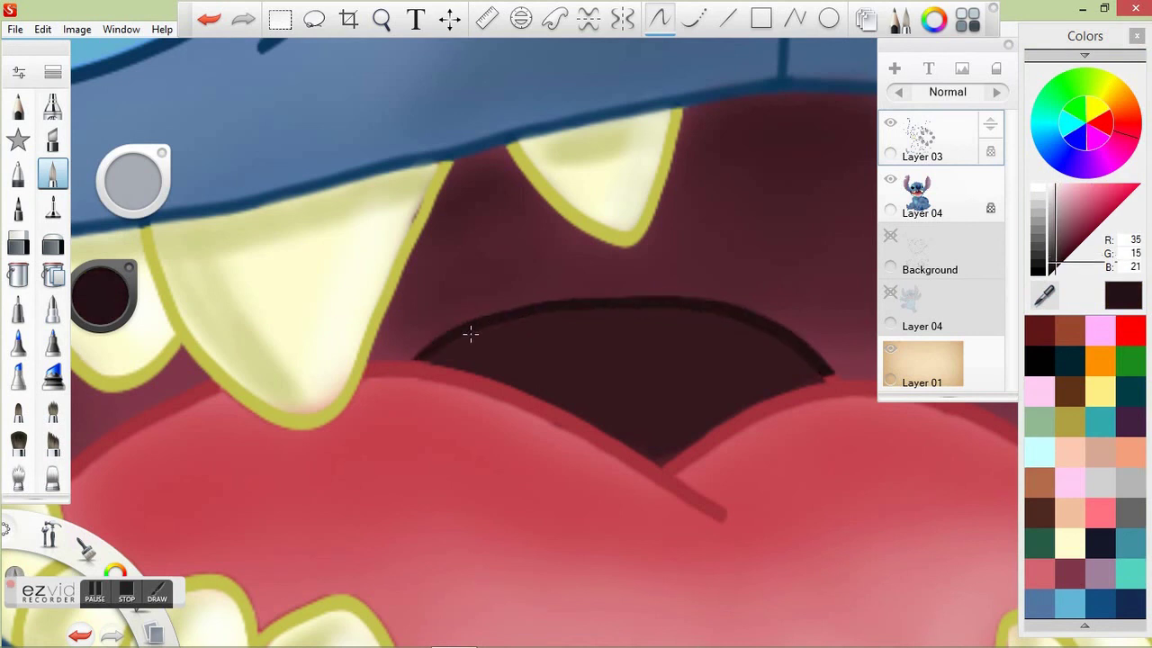
# Step: Recolour the outlines of the upper right teeth in yellow (RGB 196, 194, 75)
pyautogui.keyDown('alt'); pyautogui.click(432, 180); pyautogui.keyUp('alt')
pyautogui.press('space')
pyautogui.moveTo(900, 117)
pyautogui.mouseDown()
pyautogui.moveTo(501, 180)
pyautogui.moveTo(601, 171)
pyautogui.moveTo(670, 414)
pyautogui.mouseUp()
pyautogui.moveTo(457, 159)
pyautogui.mouseDown()
pyautogui.moveTo(504, 314)
pyautogui.moveTo(575, 477)
pyautogui.mouseUp()
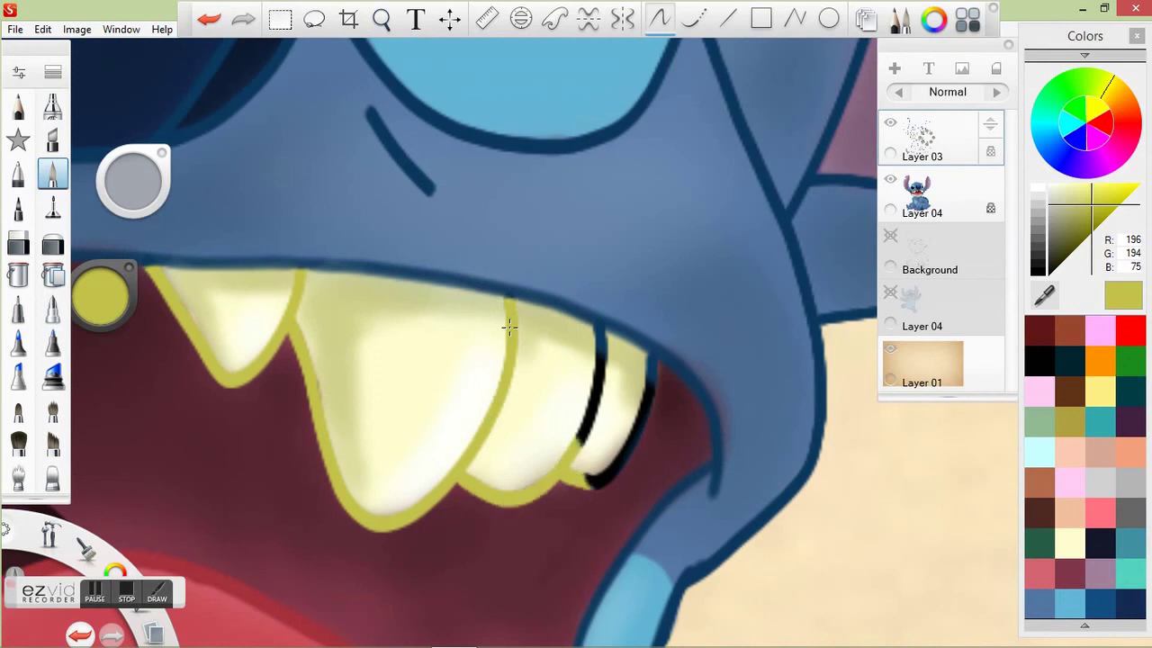
pyautogui.moveTo(648, 400); pyautogui.dragTo(598, 328)
# Step: Add a new empty layer above Layer 03
pyautogui.press('Home')
pyautogui.click(895, 68)
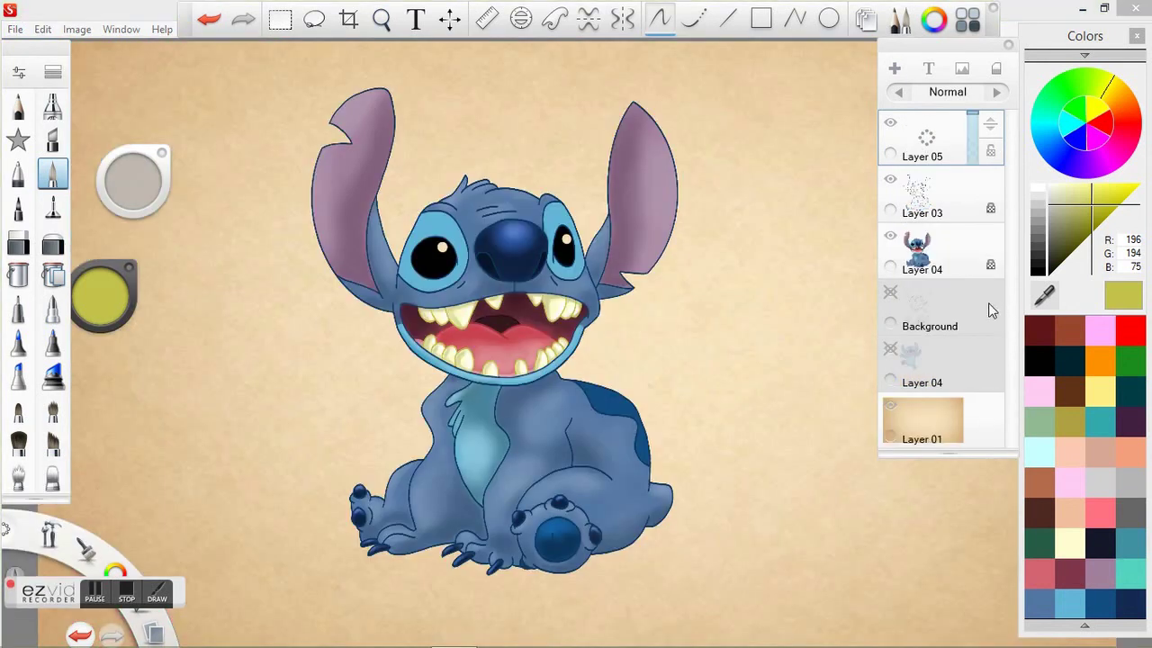
# Step: Try airbrushing the tongue on Layer 04 with red (RGB 206, 84, 97)
pyautogui.click(919, 229)
pyautogui.press('space')
pyautogui.moveTo(107, 301); pyautogui.dragTo(103, 286)
pyautogui.click(52, 106)
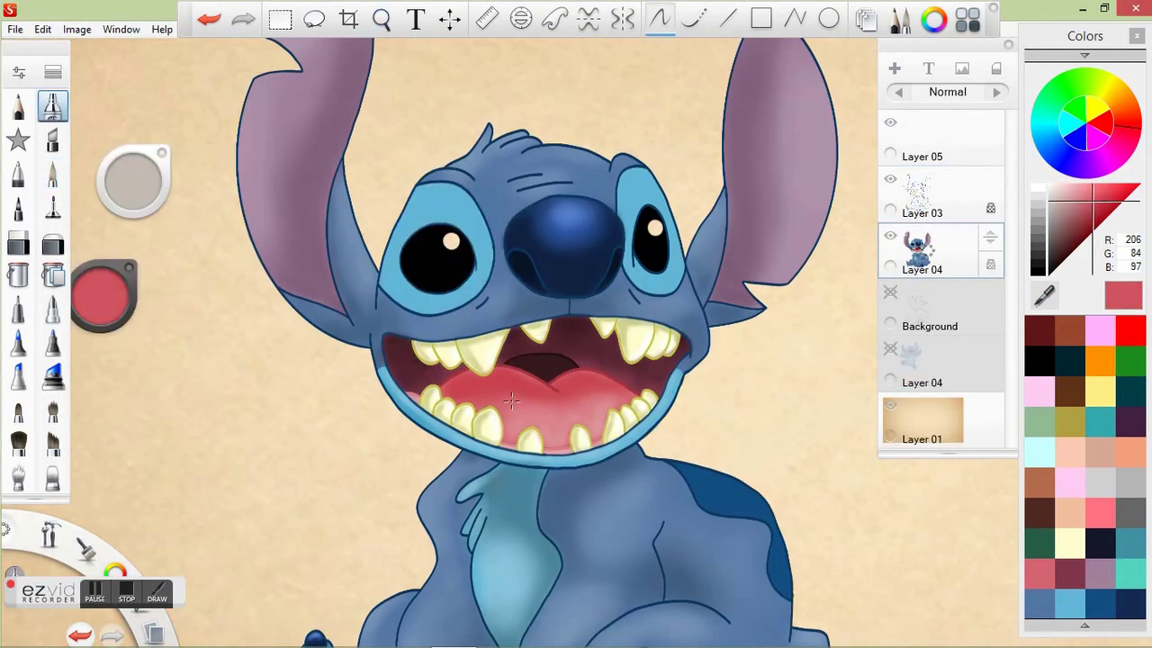
pyautogui.click(208, 19)
# Step: Switch back to the pen on Layer 03 and recolour the nostril outlines in near-black blue (RGB 5, 10, 19)
pyautogui.keyDown('alt'); pyautogui.click(581, 353); pyautogui.keyUp('alt')
pyautogui.keyDown('alt'); pyautogui.click(587, 227); pyautogui.keyUp('alt')
pyautogui.press('space')
pyautogui.moveTo(414, 309); pyautogui.dragTo(416, 231)
pyautogui.click(52, 173)
pyautogui.click(948, 203)
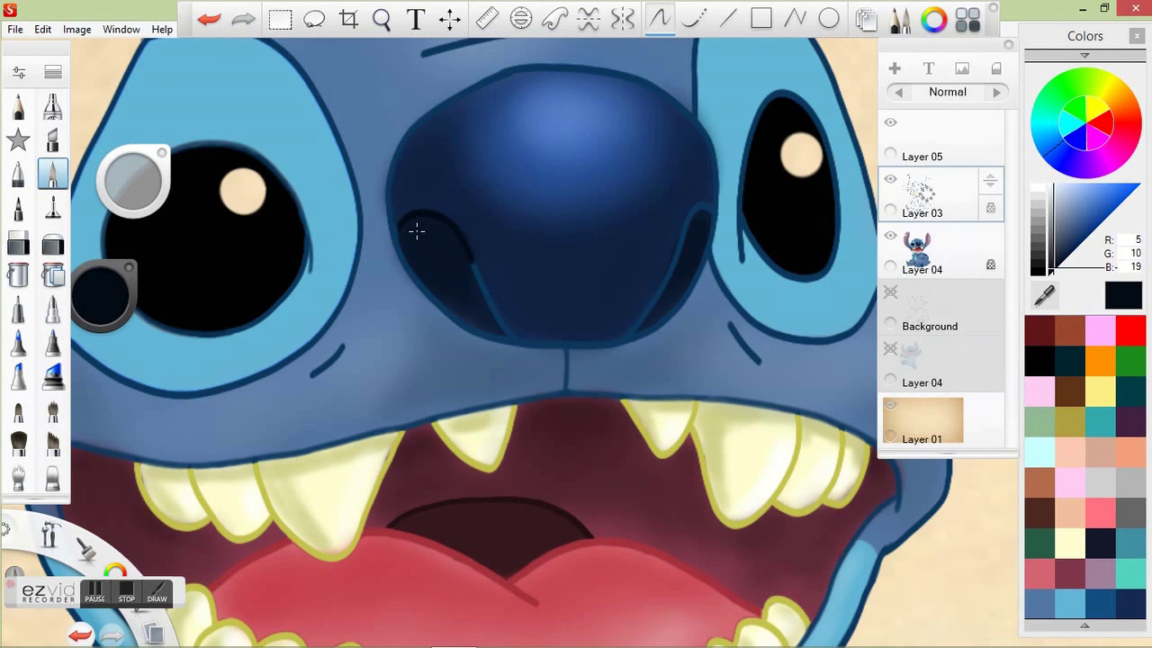
# Step: Recolour the outer outlines of both light blue eye patches in medium blue (RGB 51, 156, 196)
pyautogui.press('space')
pyautogui.moveTo(278, 405); pyautogui.dragTo(102, 576)
pyautogui.moveTo(104, 316); pyautogui.dragTo(109, 298)
pyautogui.press('space')
pyautogui.moveTo(474, 429); pyautogui.dragTo(379, 245)
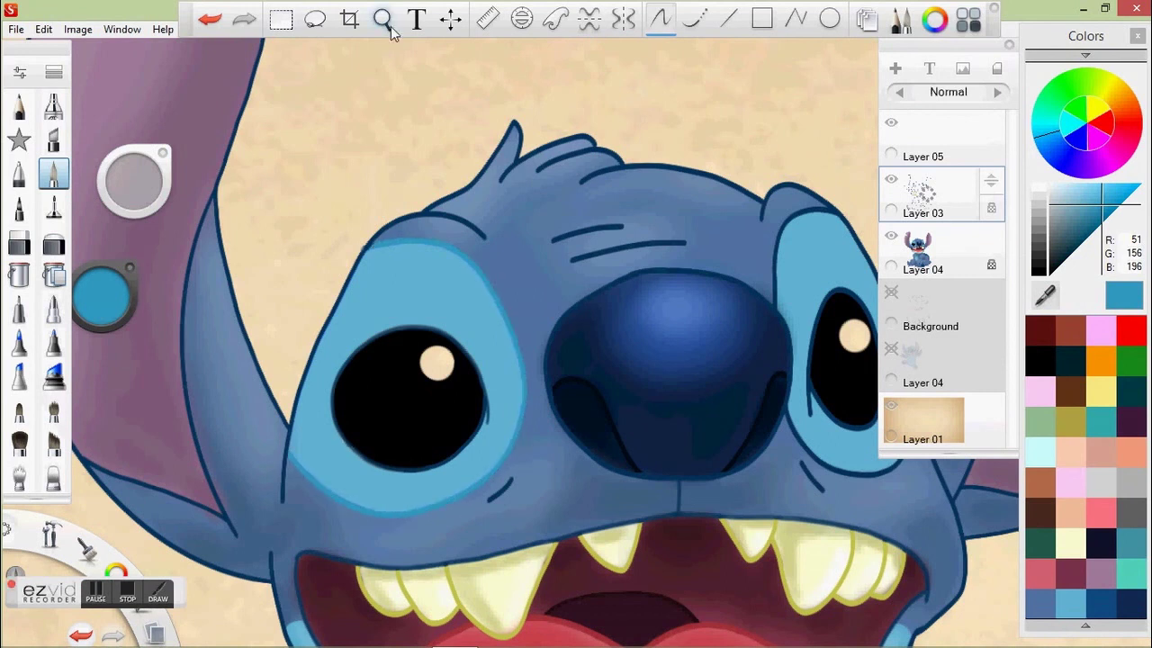
pyautogui.press('space')
pyautogui.moveTo(823, 216); pyautogui.dragTo(537, 216)
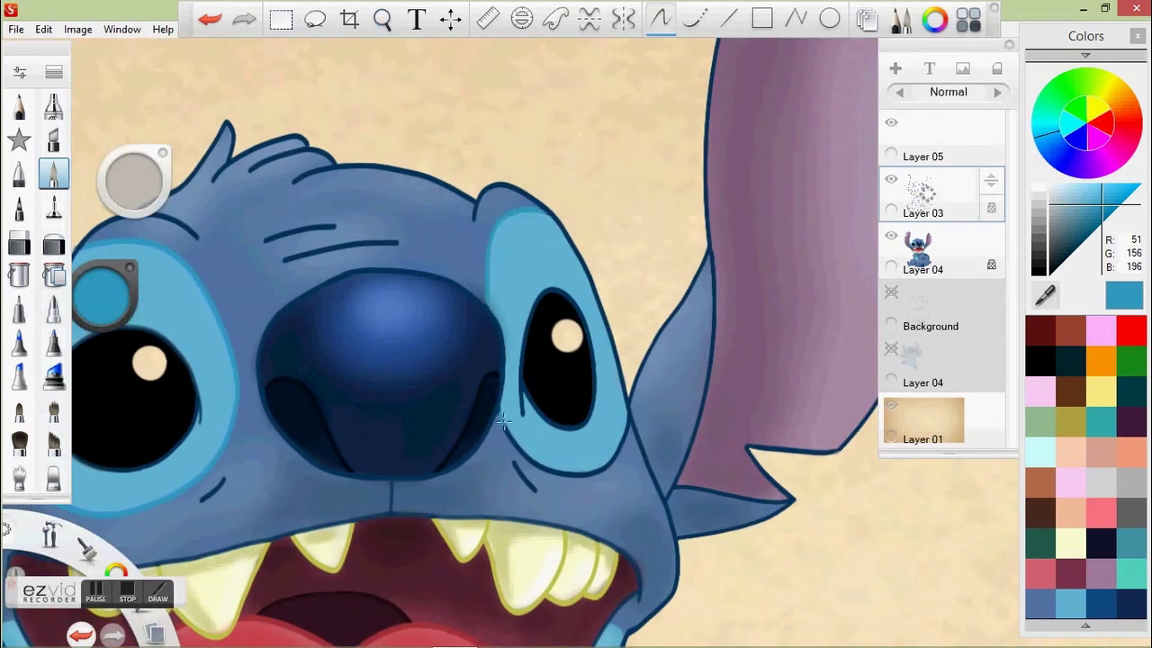
pyautogui.press('Home')
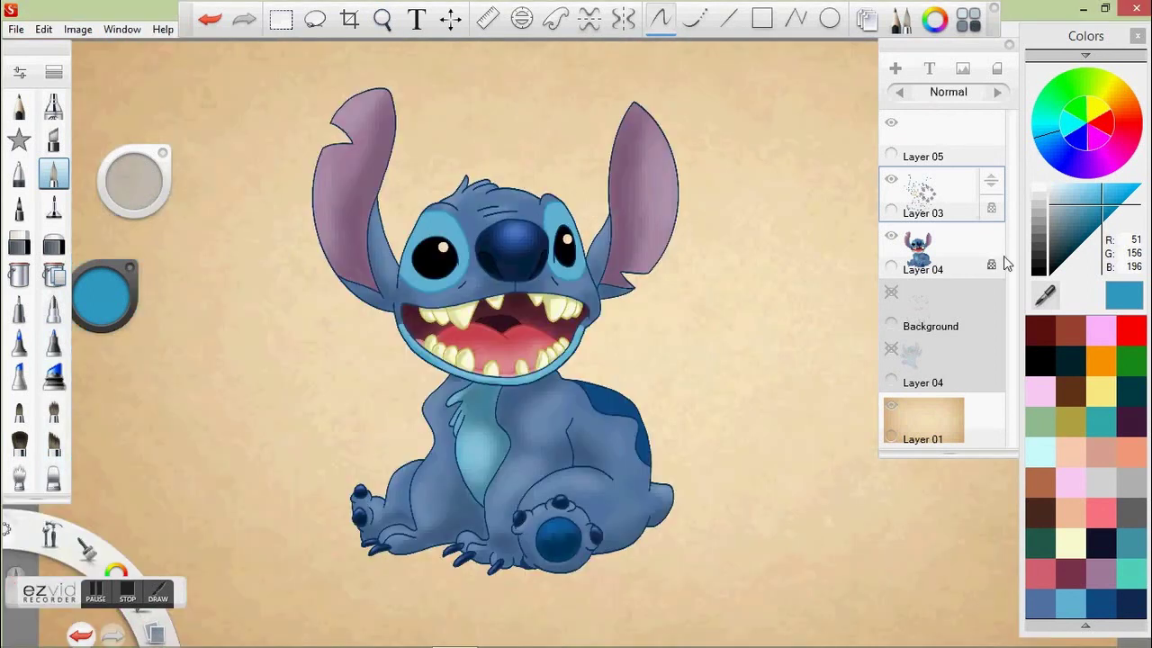
# Step: Sign the drawing on Layer 05 in black pencil with the artist's signature and 2015, and hide the interface
pyautogui.click(926, 144)
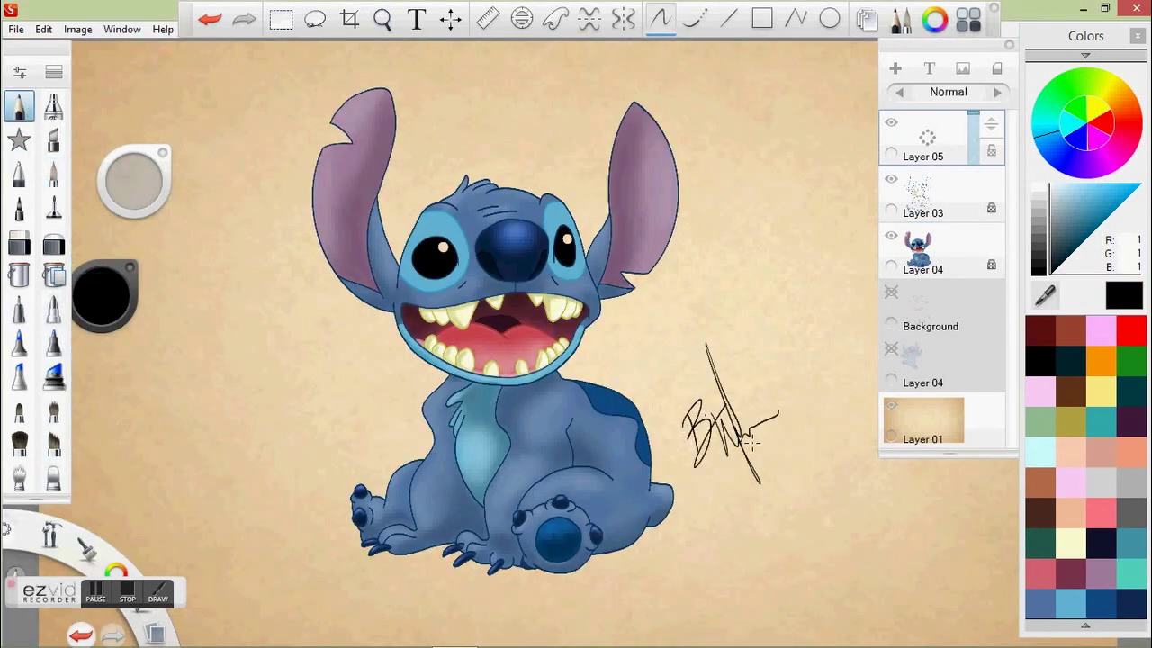
pyautogui.press('Tab')
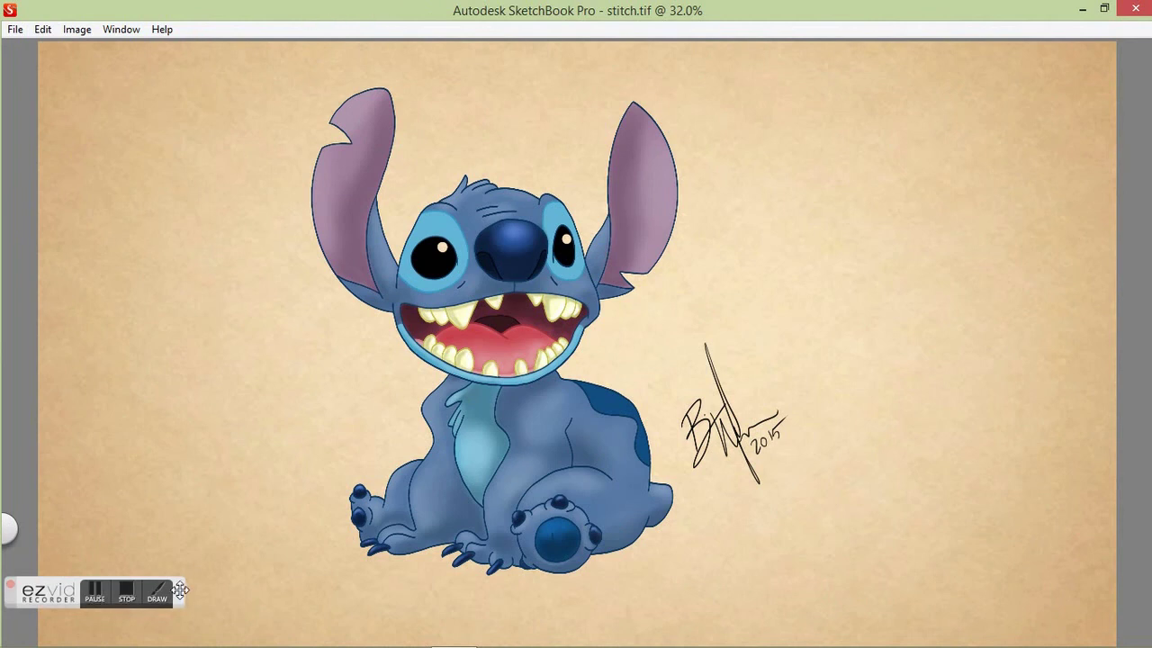